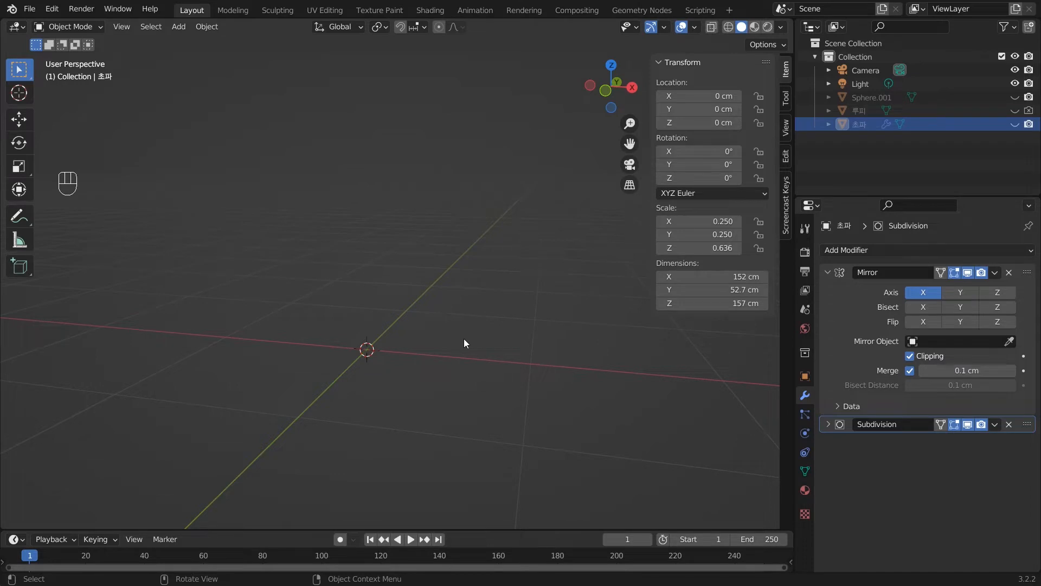
- Add a cube mesh at the world origin
middle_drag(466, 340, 493, 330)
scroll(450, 369, up, 1)
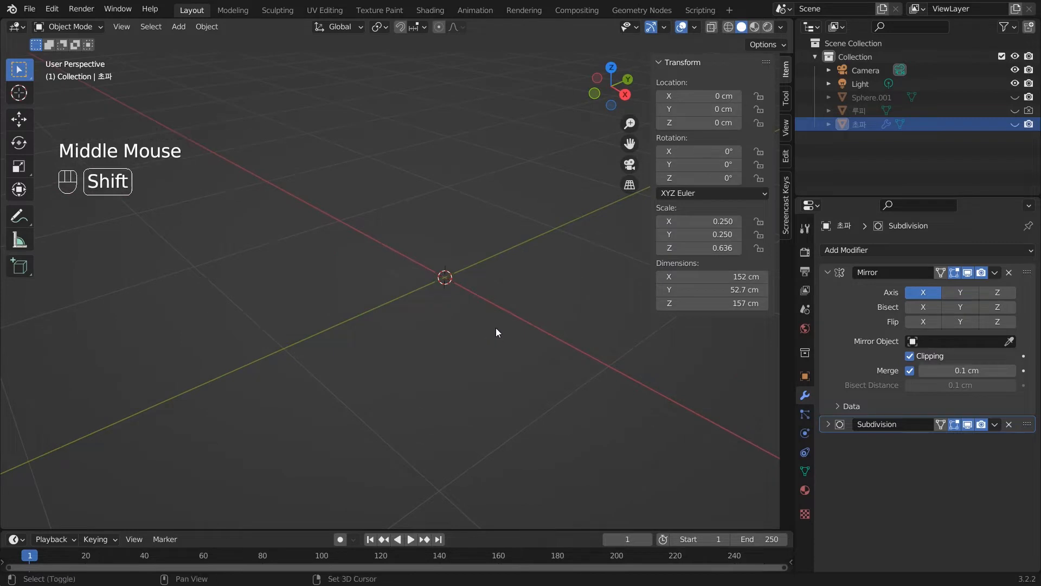
key(shift+a)
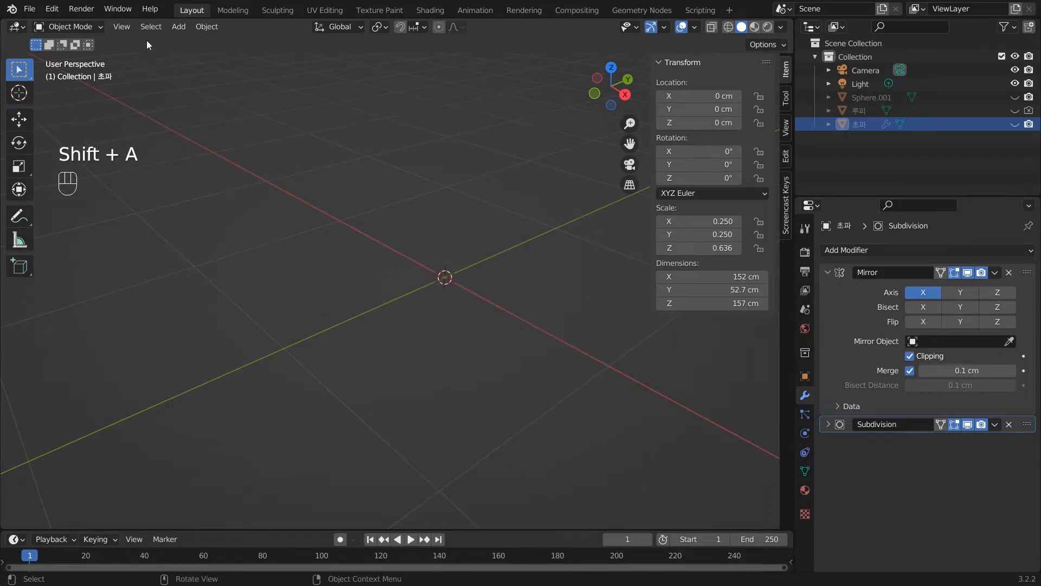
click(177, 26)
mouse_move(206, 41)
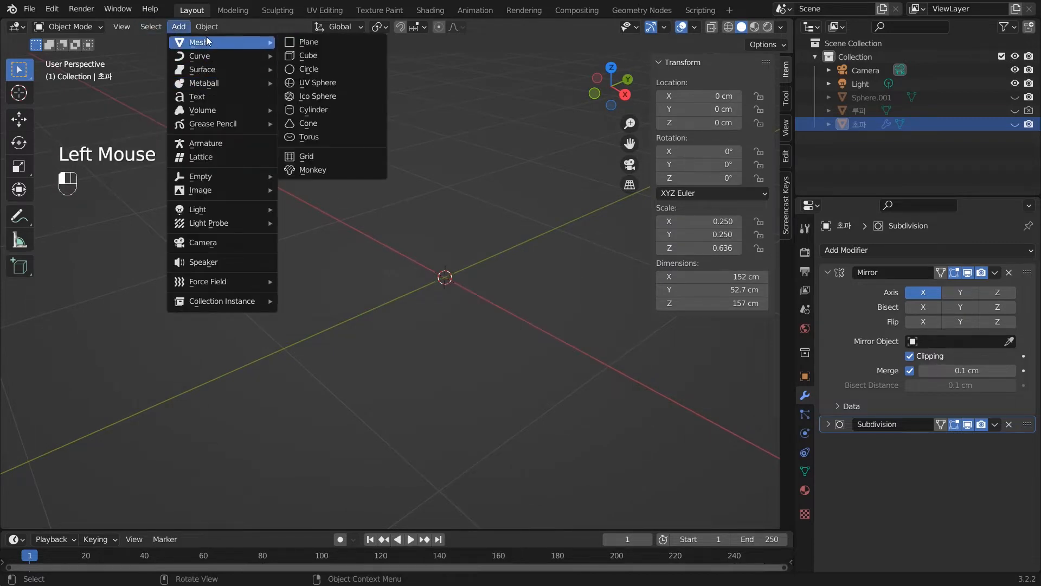
click(324, 55)
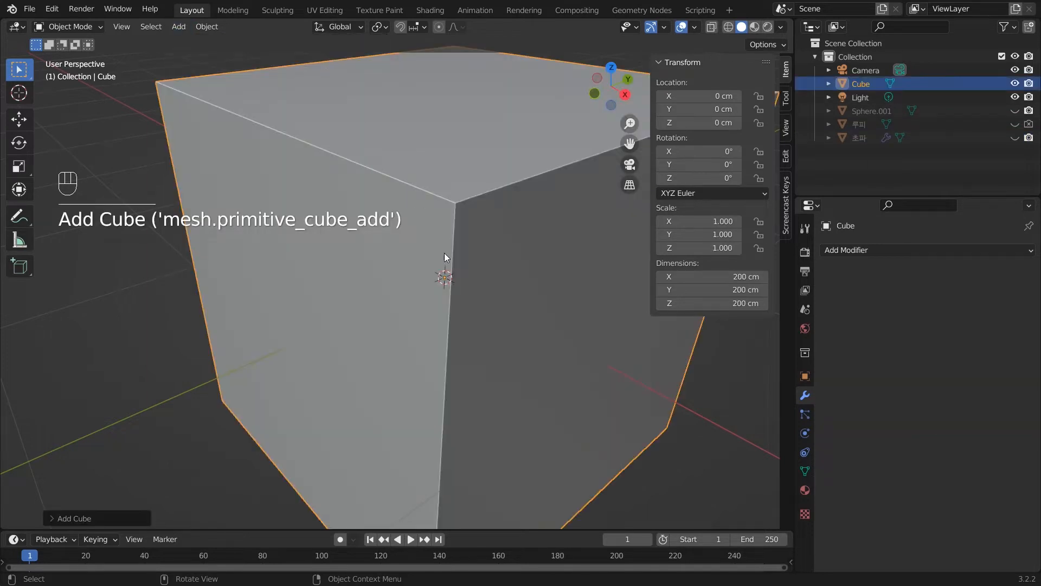
scroll(446, 255, down, 3)
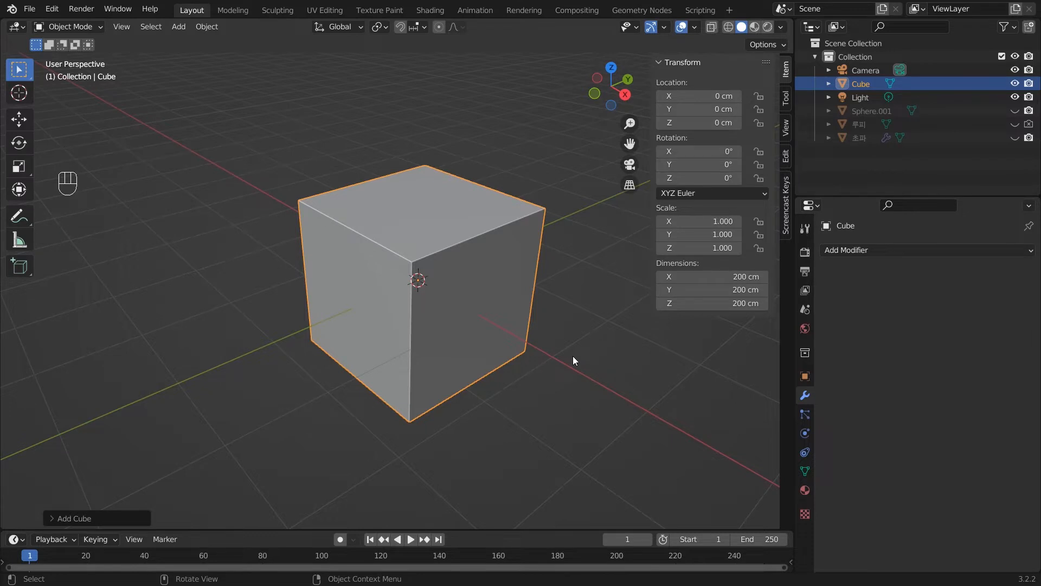
- Move the cube's whole mesh to a local Z of 100 cm in Edit Mode, and return to Object Mode
key(KP_3)
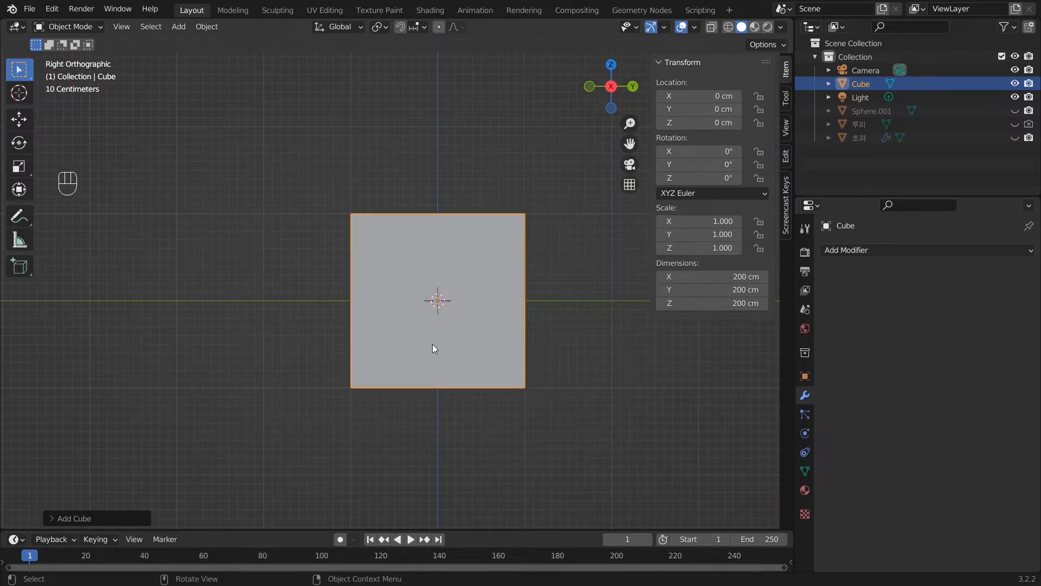
middle_drag(442, 397, 479, 408)
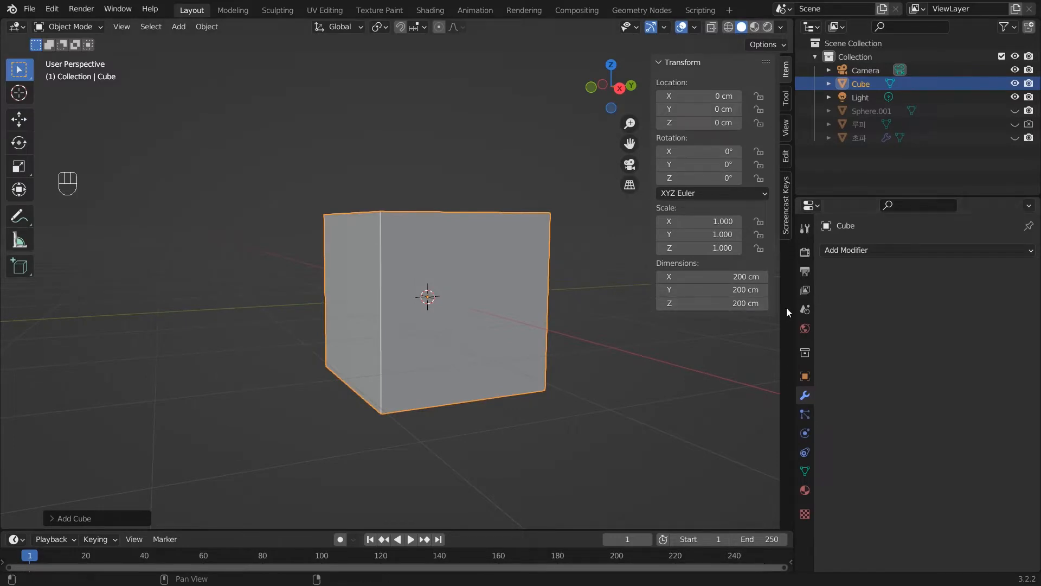
click(513, 322)
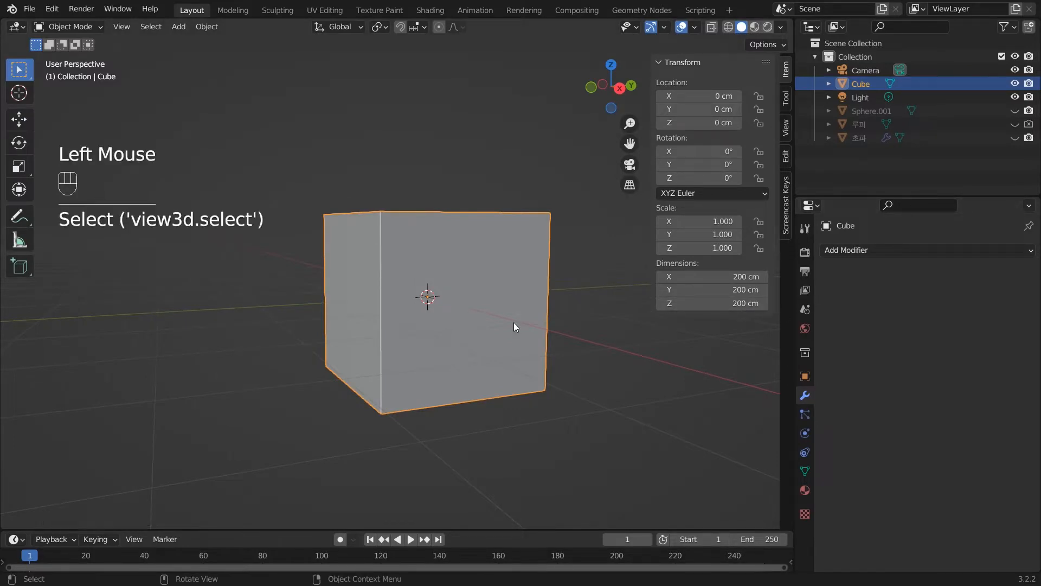
key(Tab)
middle_drag(486, 407, 595, 372)
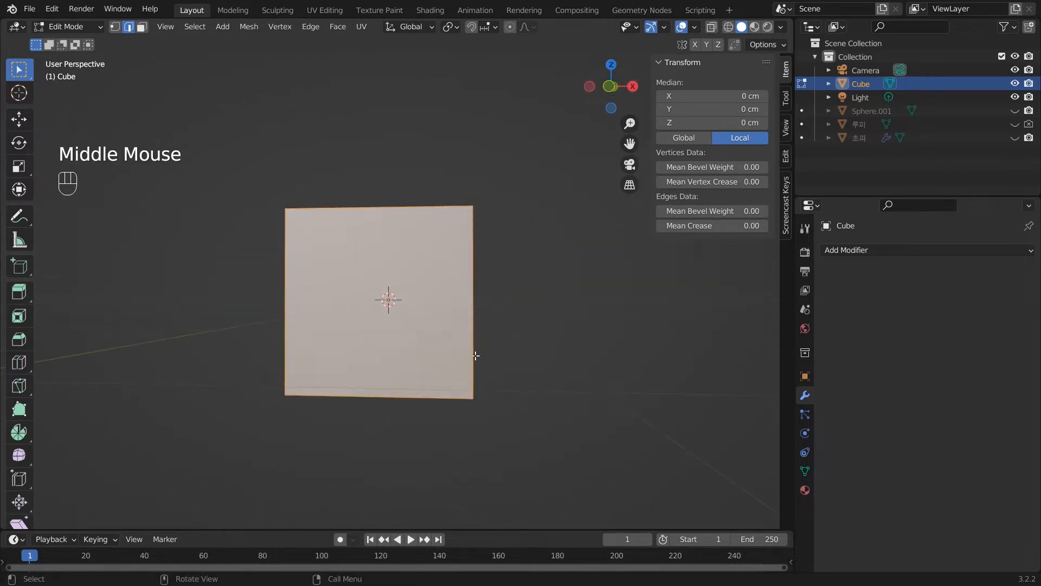
key(alt)
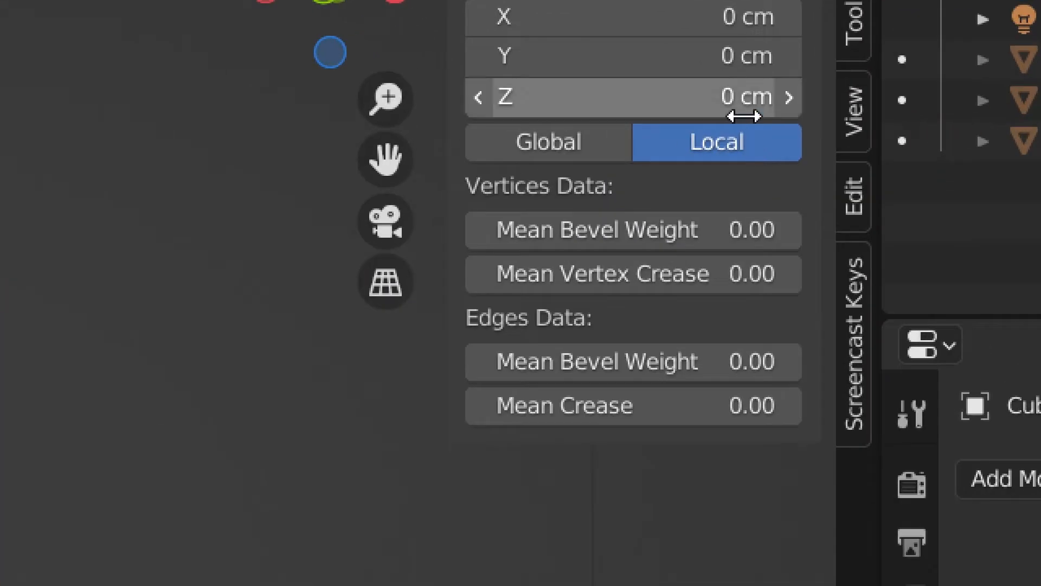
click(742, 102)
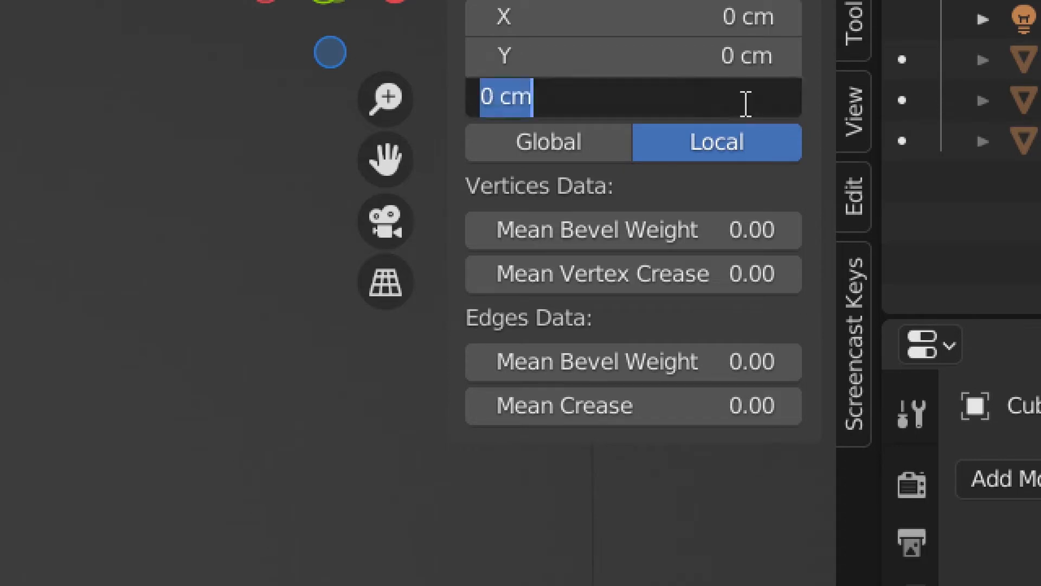
text(100)
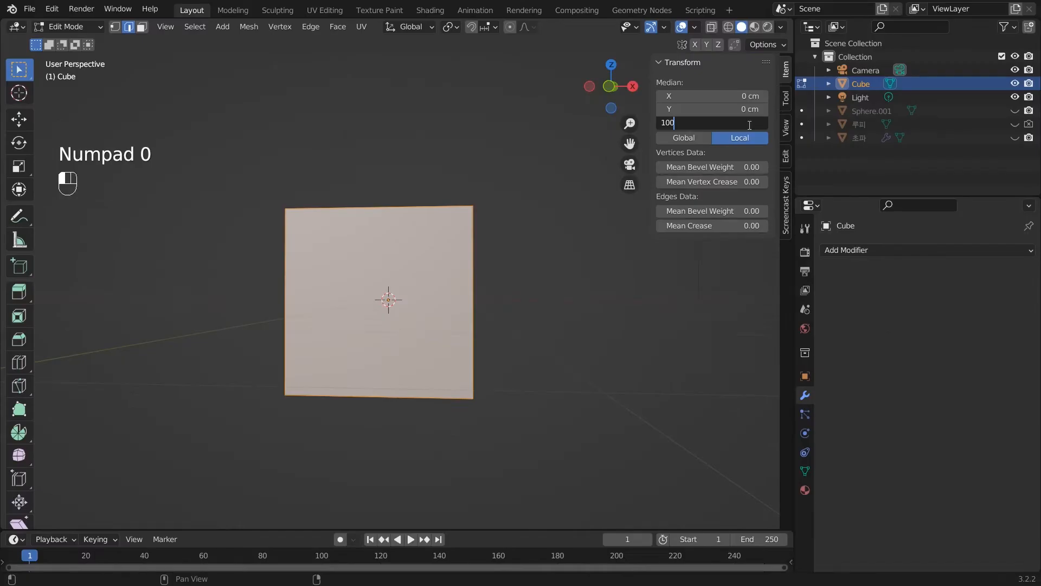
key(Return)
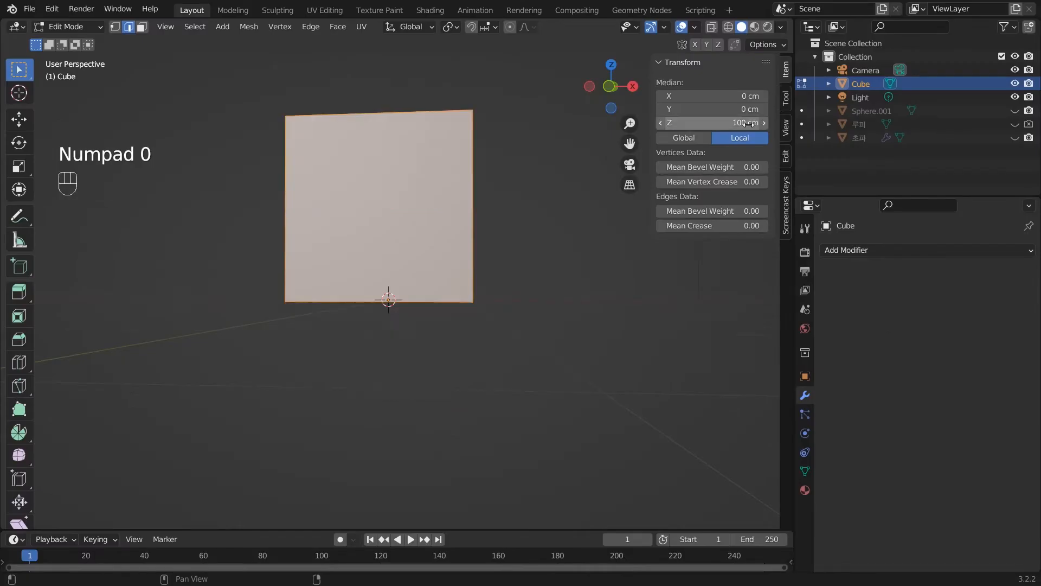
click(567, 292)
key(Tab)
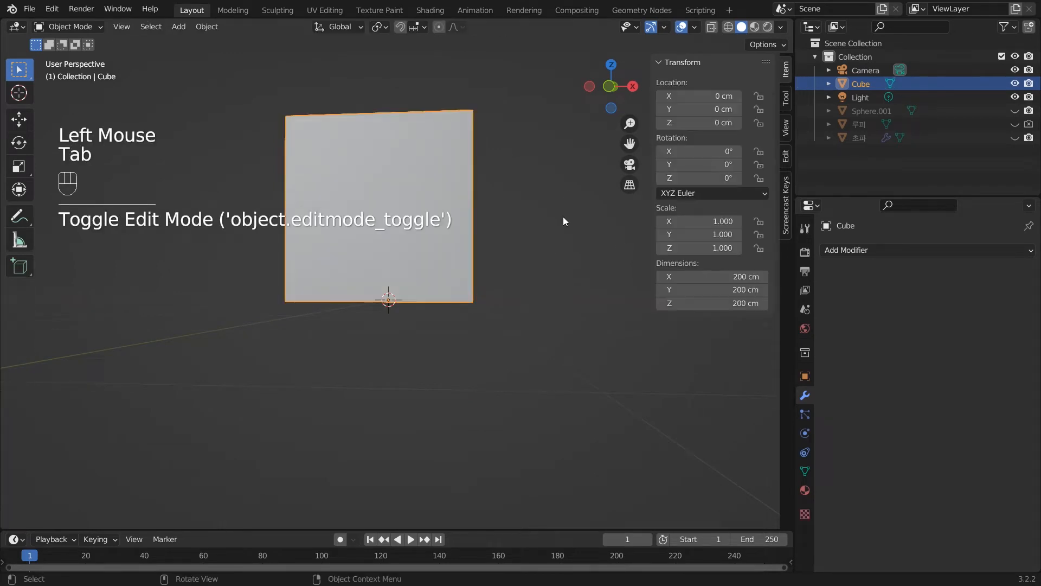
middle_drag(564, 238, 495, 232)
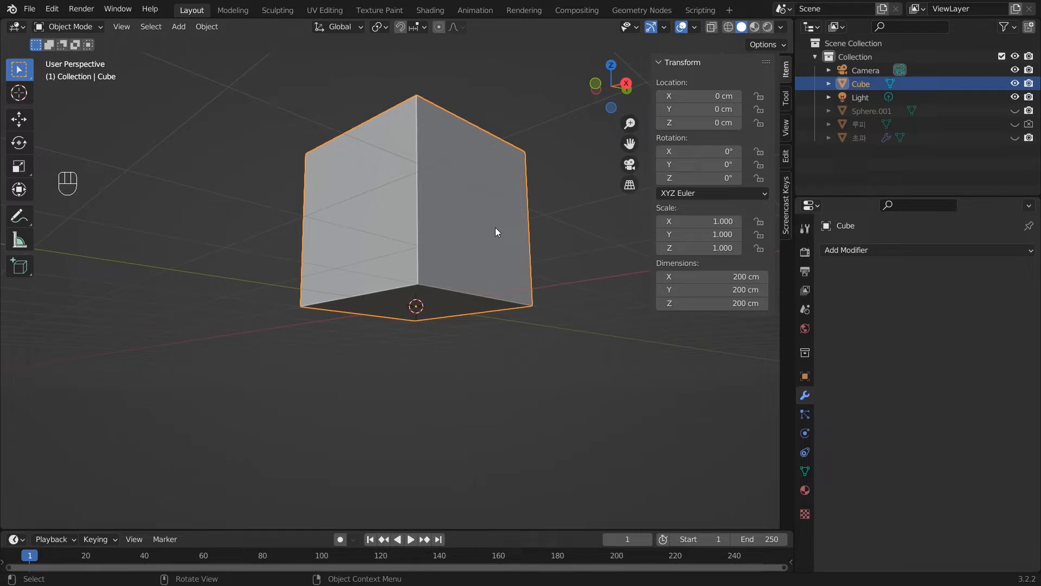
middle_drag(474, 251, 459, 332)
scroll(459, 333, down, 2)
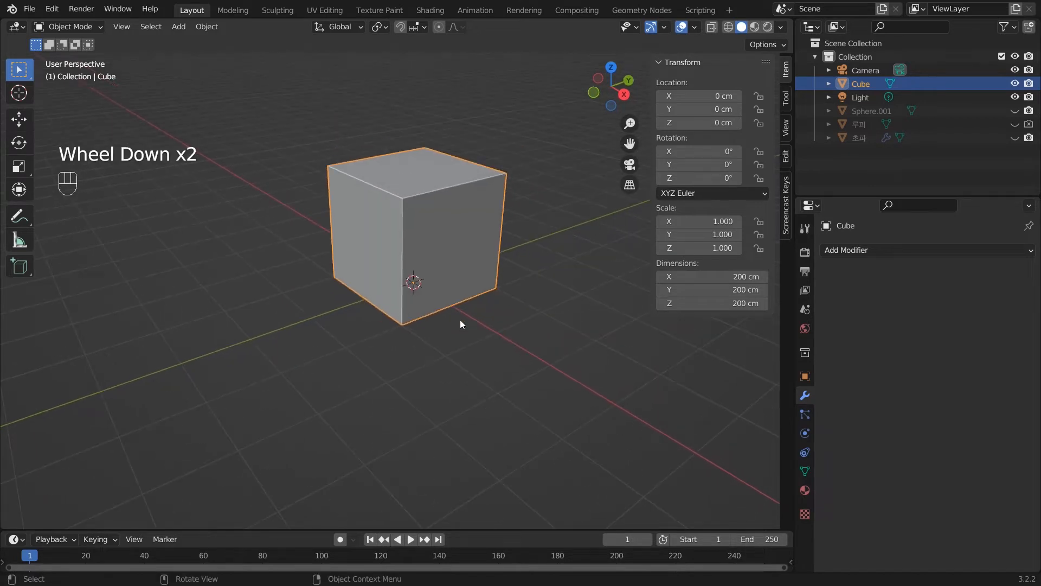
key(KP_0)
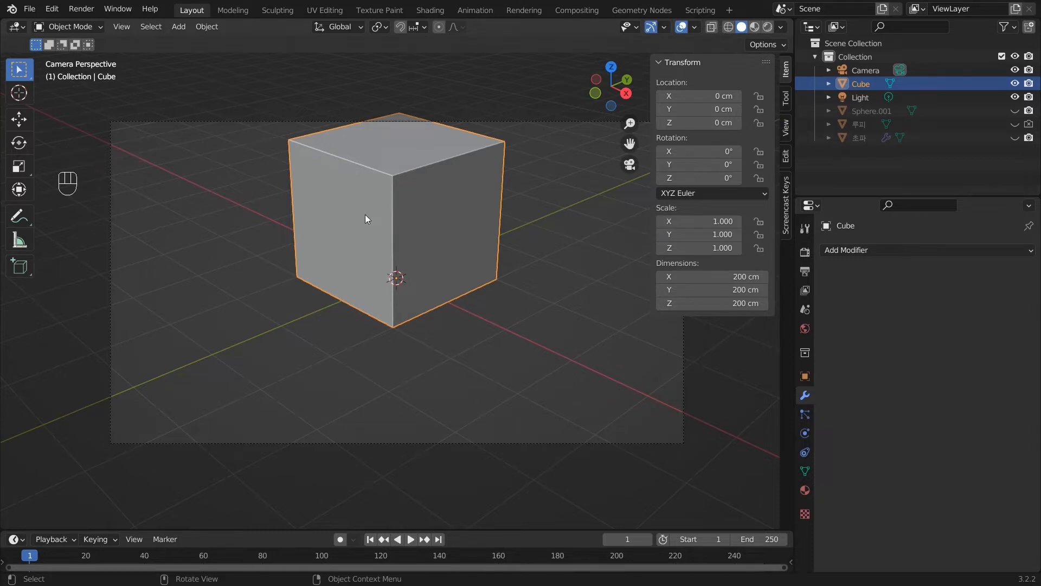
key(KP_7)
middle_drag(432, 349, 413, 271)
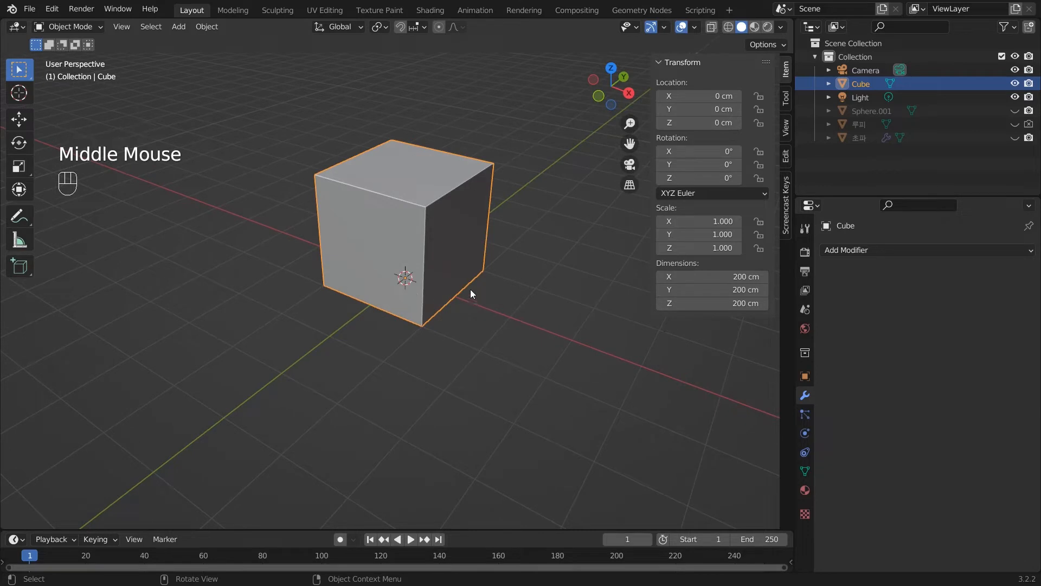
- Stretch the cube along Y to a dimension of 370 cm
click(395, 241)
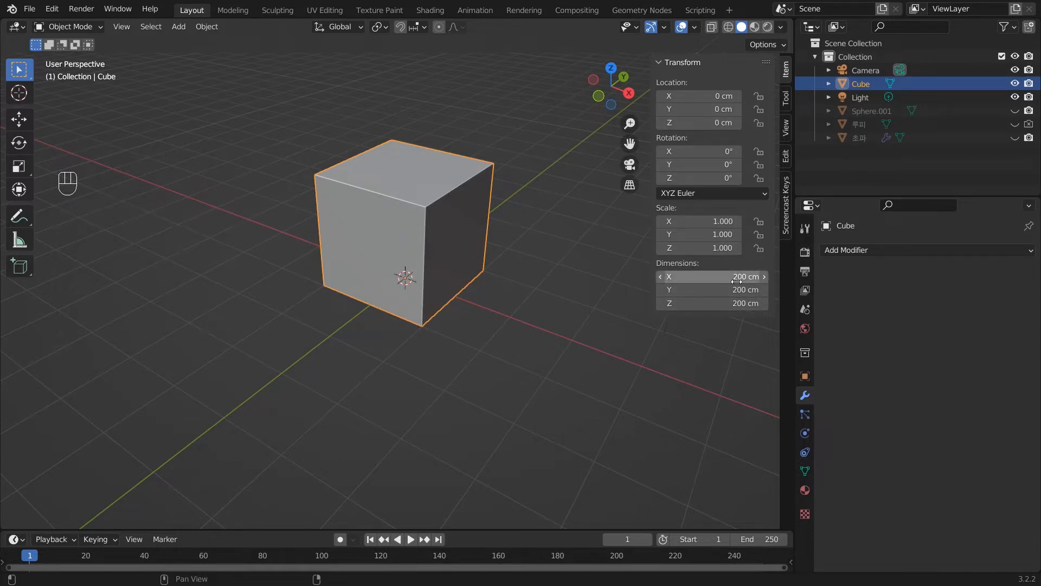
drag(736, 289, 784, 289)
middle_drag(609, 325, 591, 304)
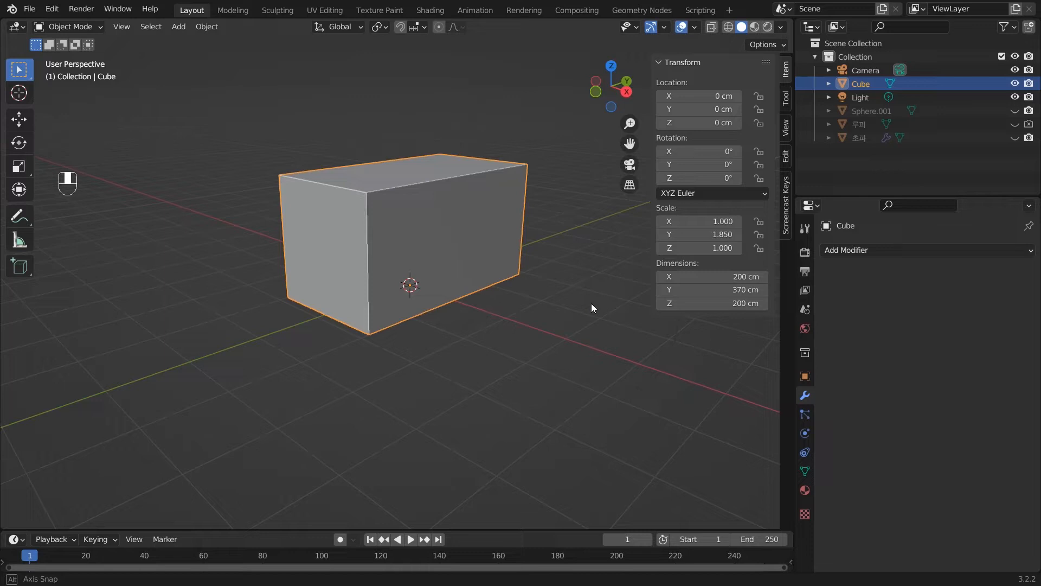
middle_drag(592, 304, 591, 304)
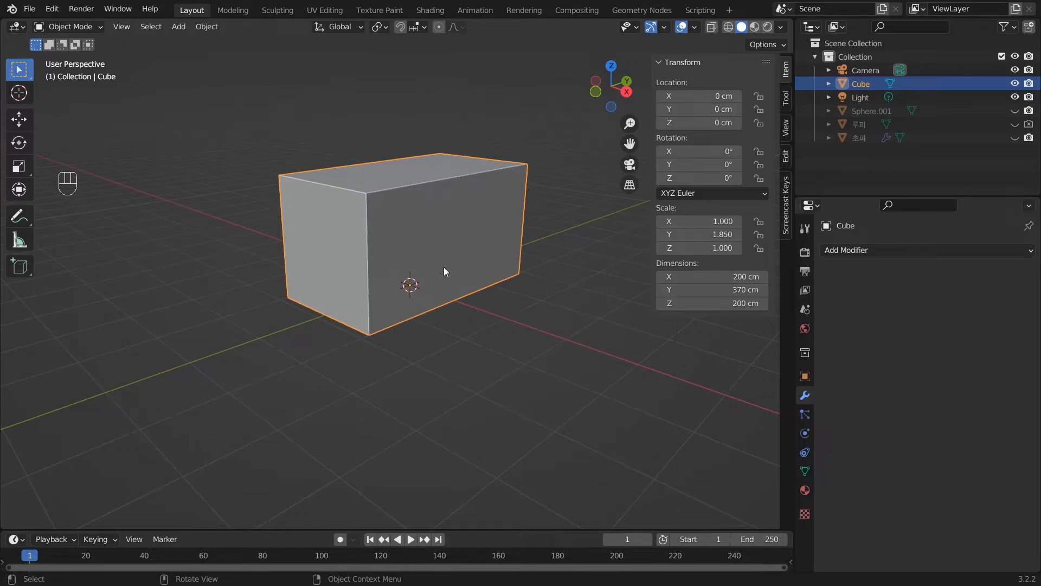
- Cut two horizontal edge loops around the box in Edit Mode and slide them slightly upward, to a median Z of about 113.7 cm
scroll(453, 272, up, 2)
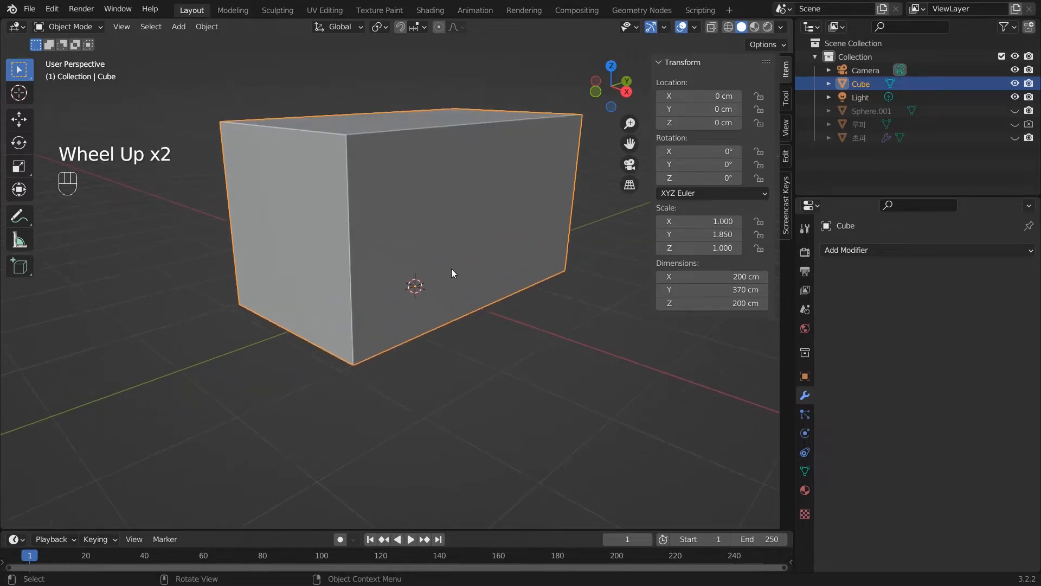
middle_drag(452, 269, 434, 302)
scroll(457, 275, down, 1)
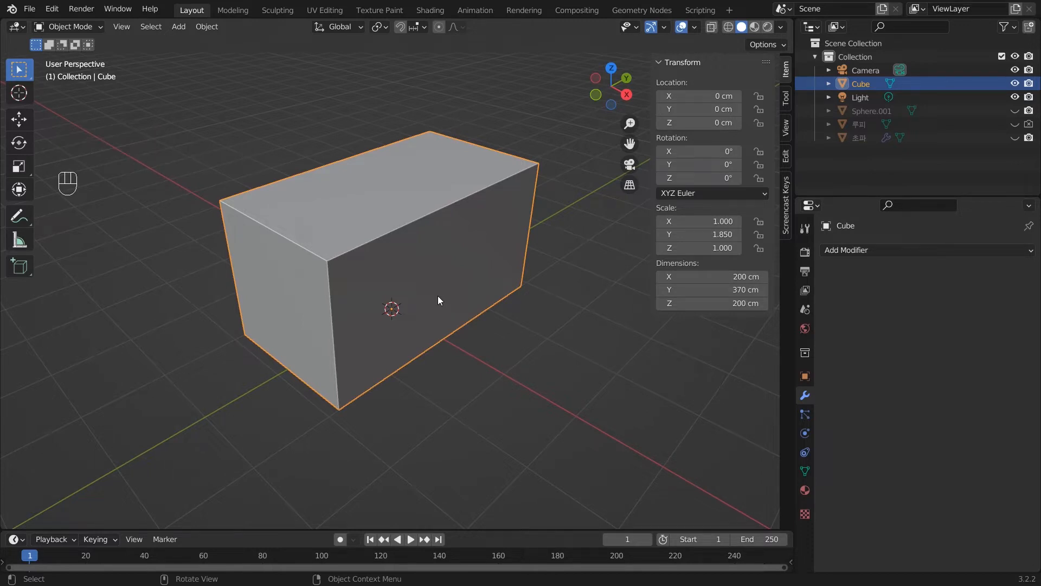
key(Tab)
scroll(438, 296, up, 1)
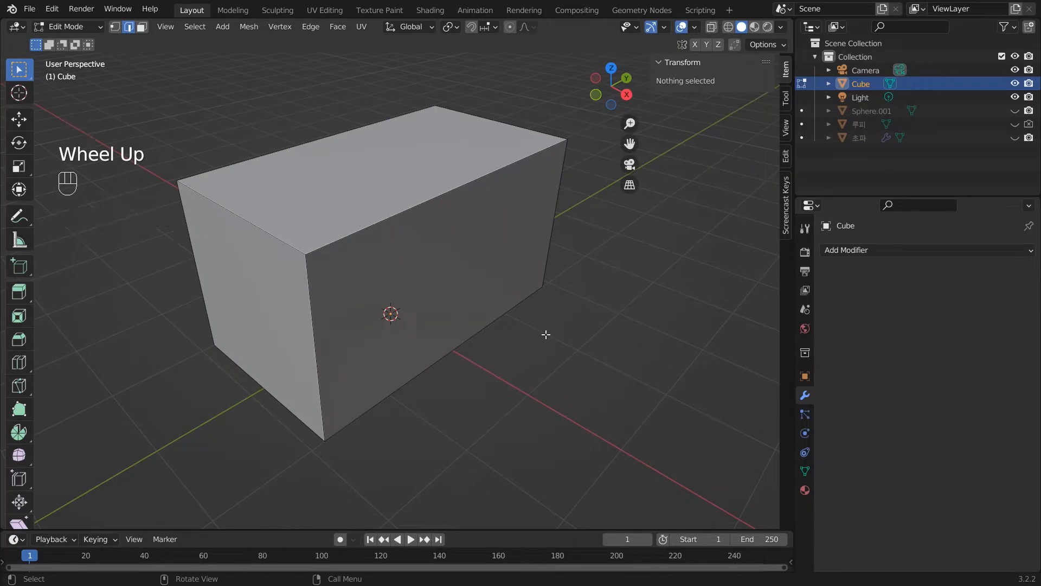
key(ctrl)
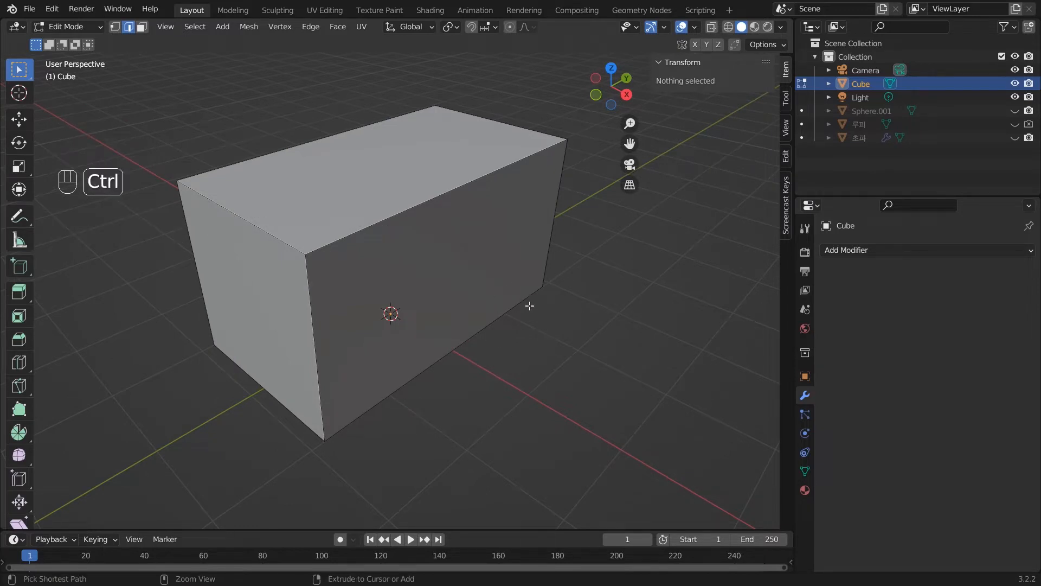
key(ctrl+r)
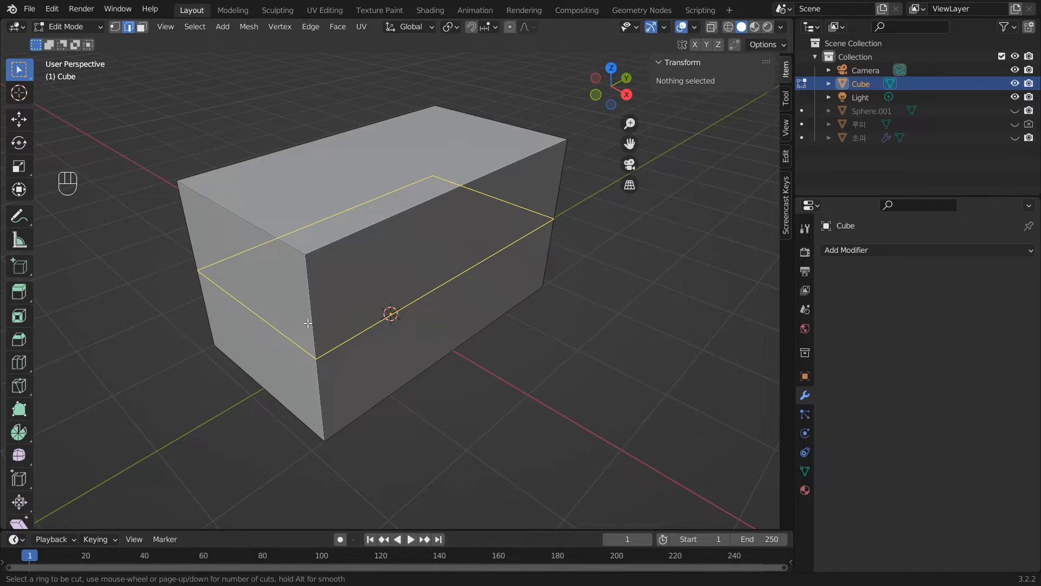
scroll(308, 324, up, 1)
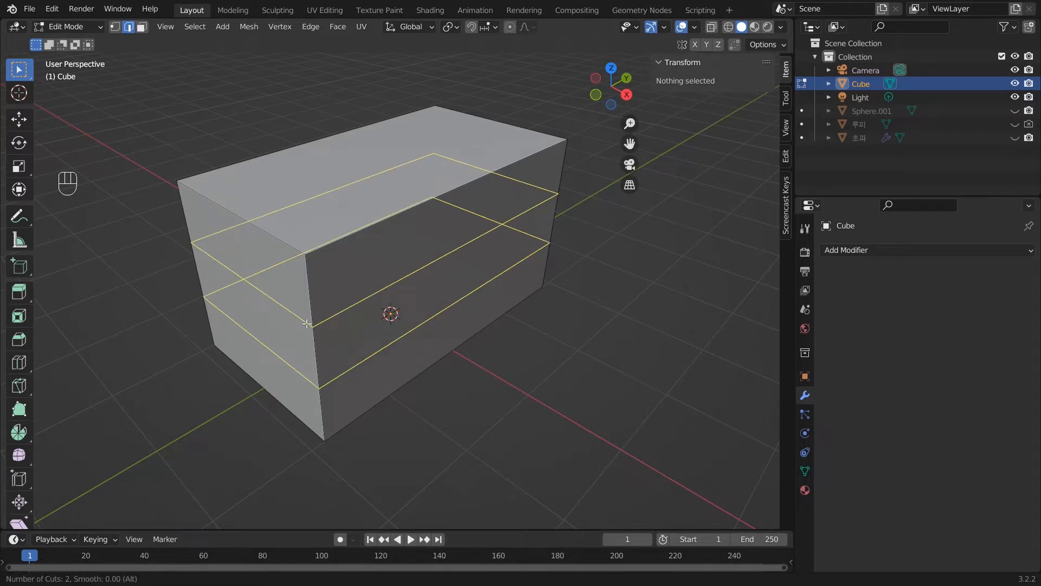
click(308, 323)
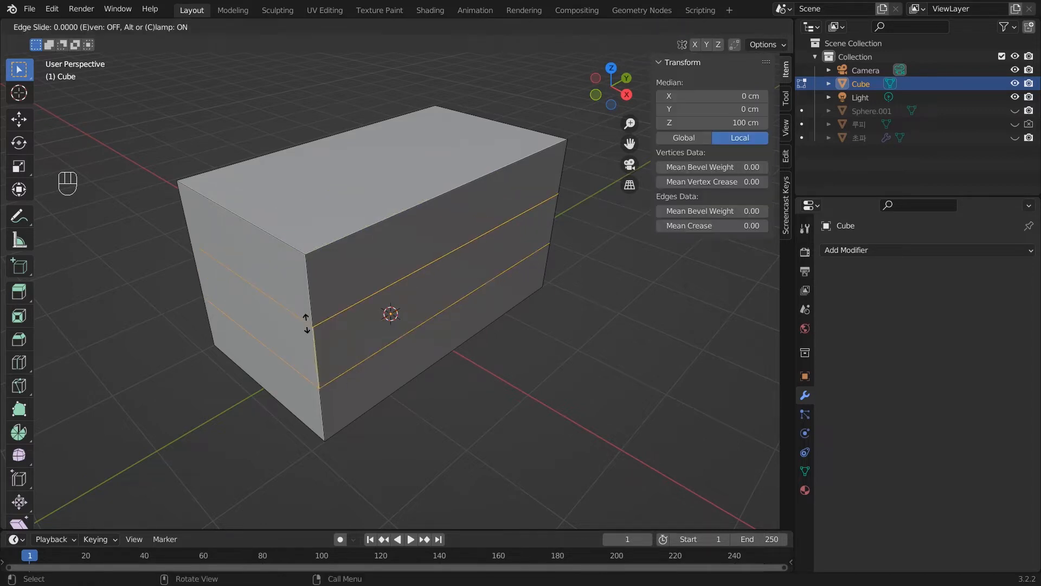
click(406, 299)
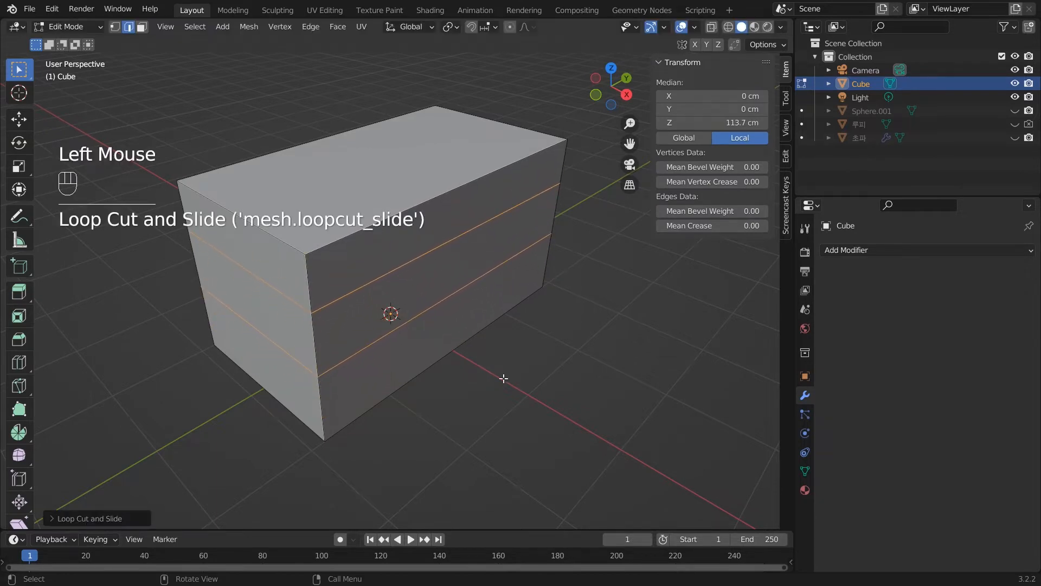
- Move the short top edge at the box's negative Y end inward along Y, to a local Y of about -72.5 cm
middle_drag(502, 376, 500, 355)
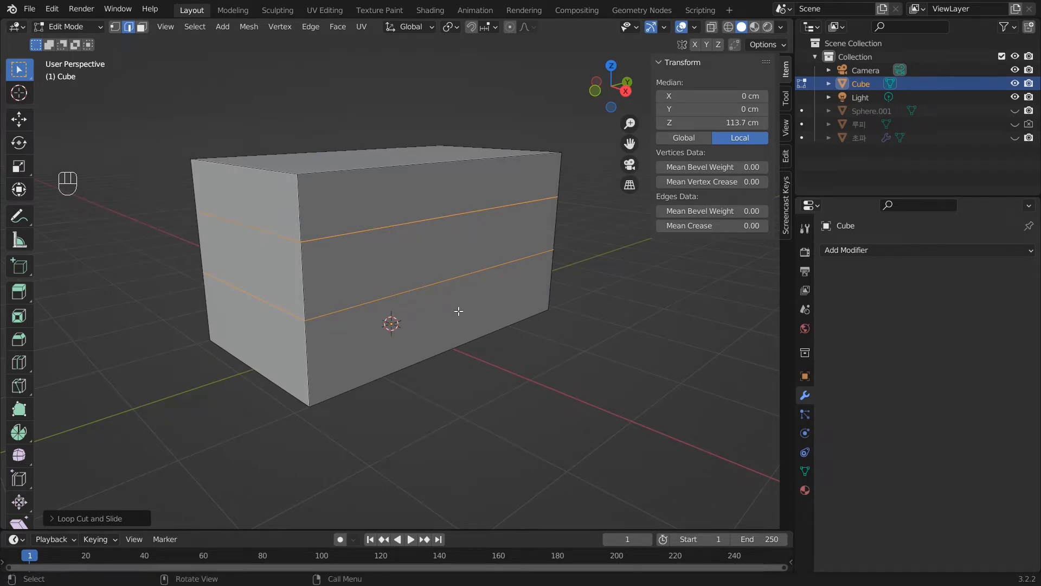
click(129, 27)
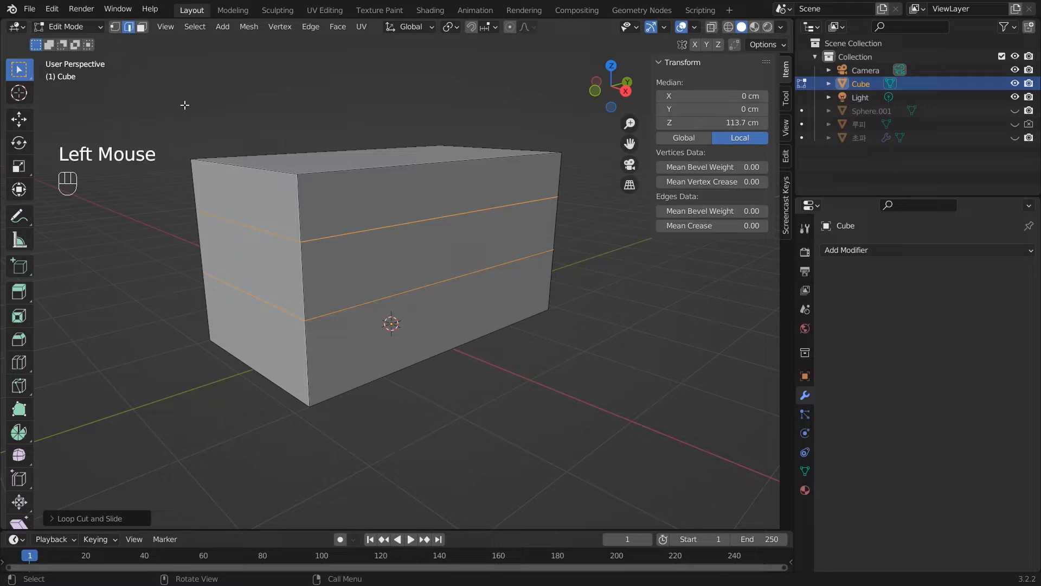
click(226, 163)
middle_drag(372, 254, 366, 260)
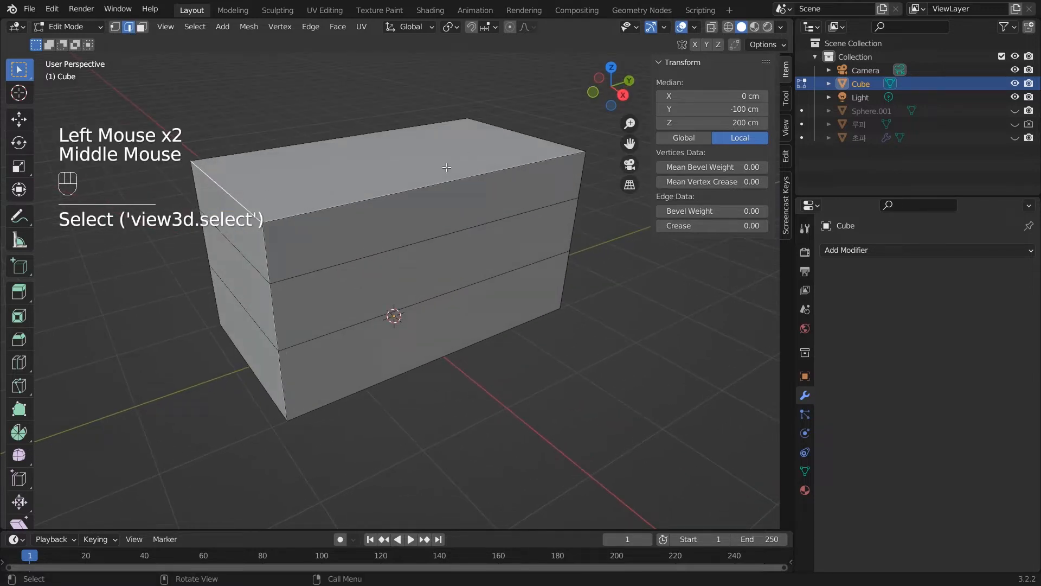
key(g)
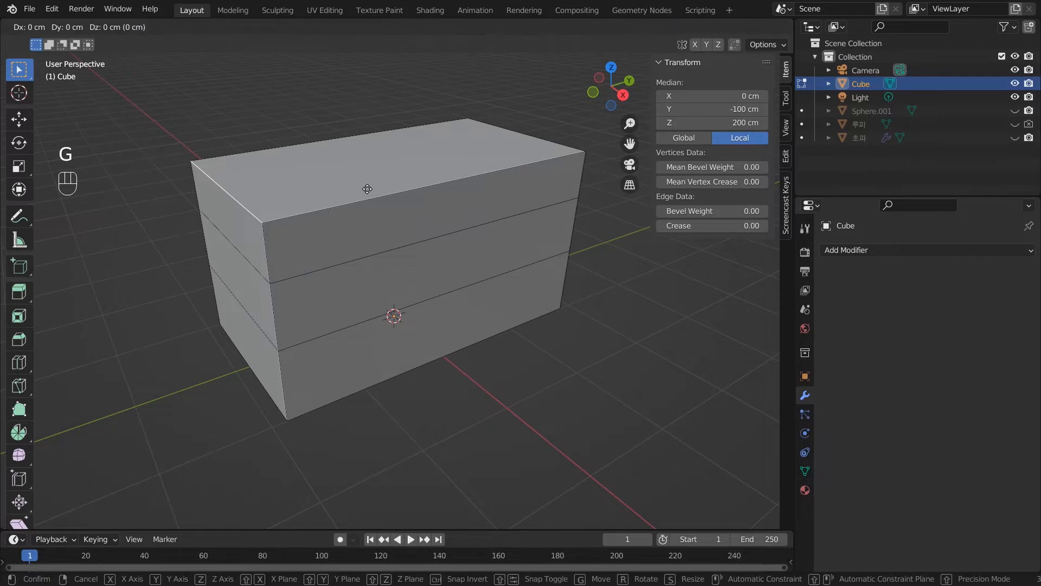
key(y)
click(422, 185)
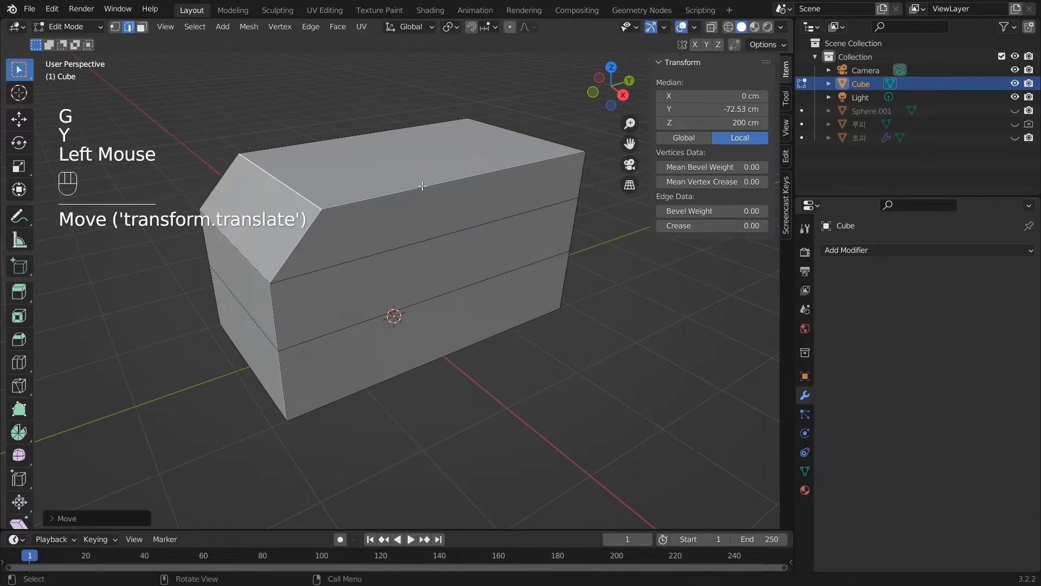
- Extrude the three stacked faces at the box's positive Y end outward, to a median local Y of about 207.5 cm
middle_drag(422, 184, 342, 290)
click(519, 140)
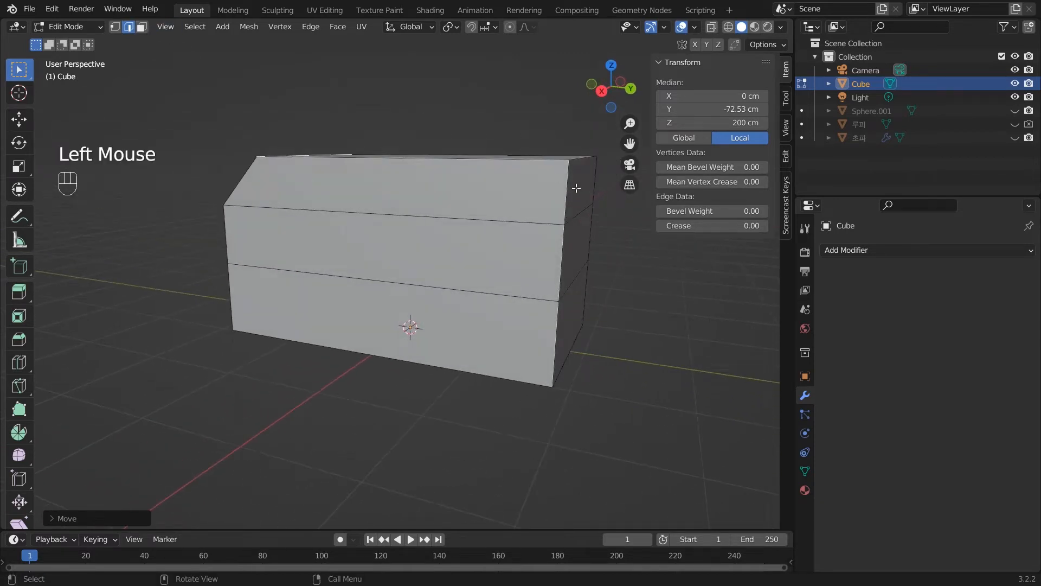
ctrl+click(576, 188)
click(143, 27)
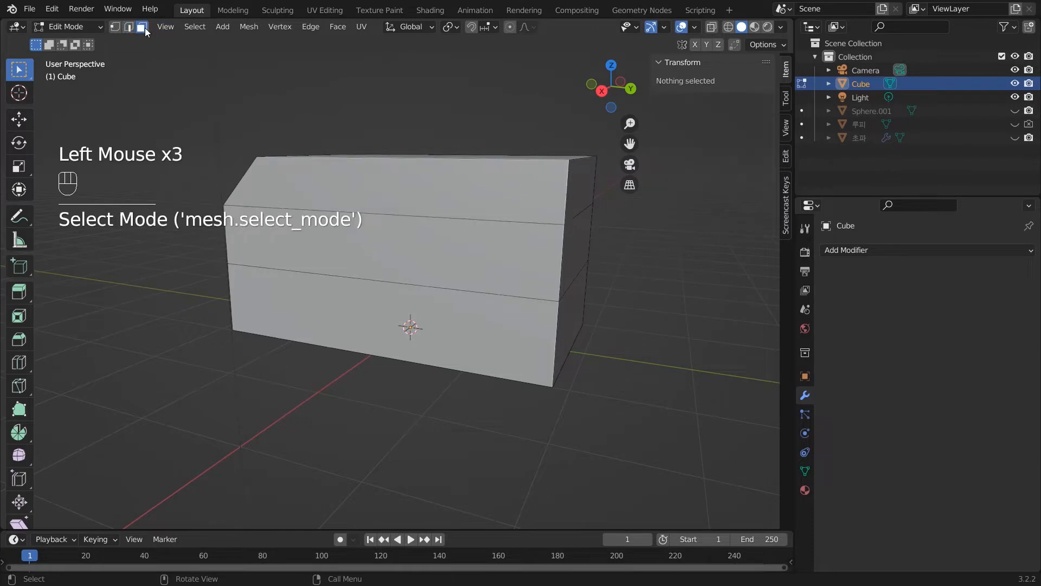
click(578, 191)
shift+click(583, 249)
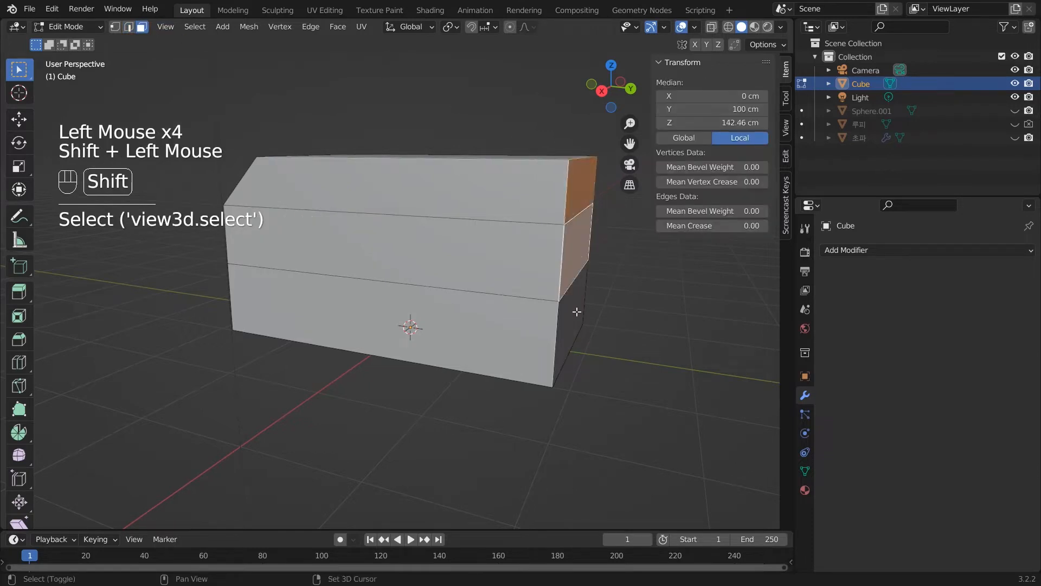
shift+click(576, 311)
middle_drag(609, 356, 571, 298)
drag(533, 151, 554, 294)
click(620, 206)
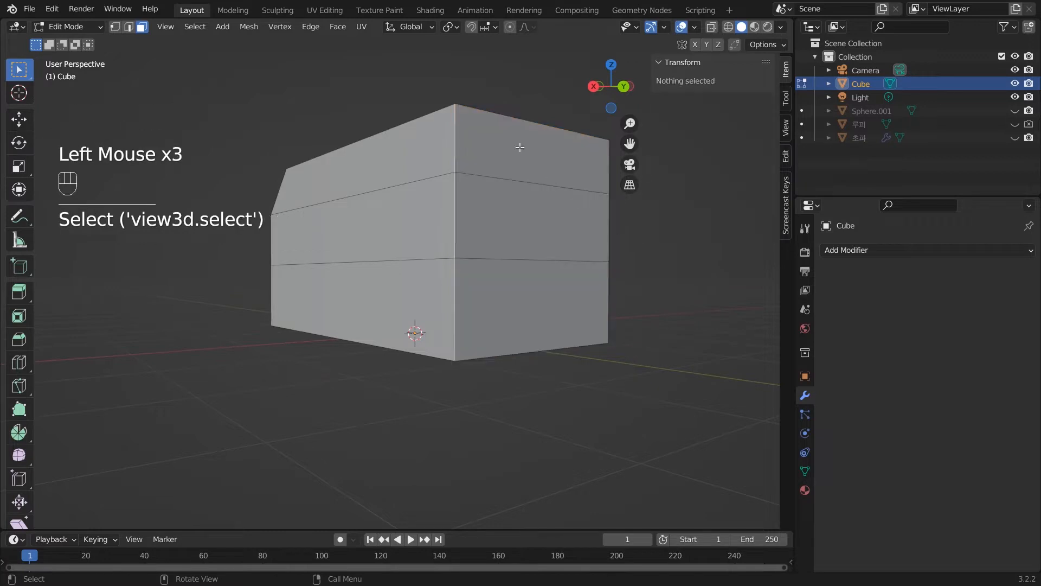
drag(520, 147, 558, 329)
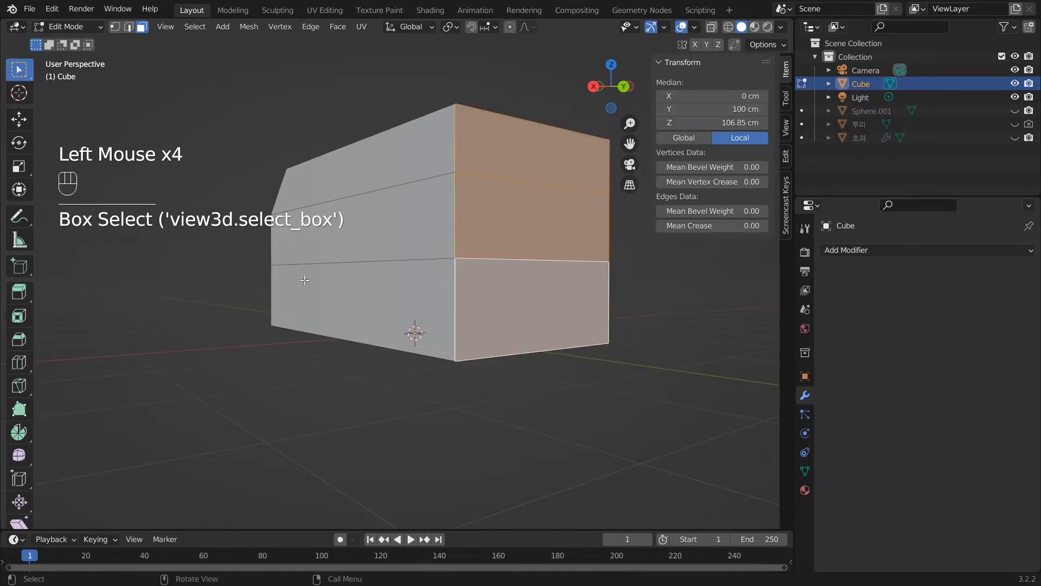
middle_drag(305, 280, 444, 362)
scroll(445, 362, down, 2)
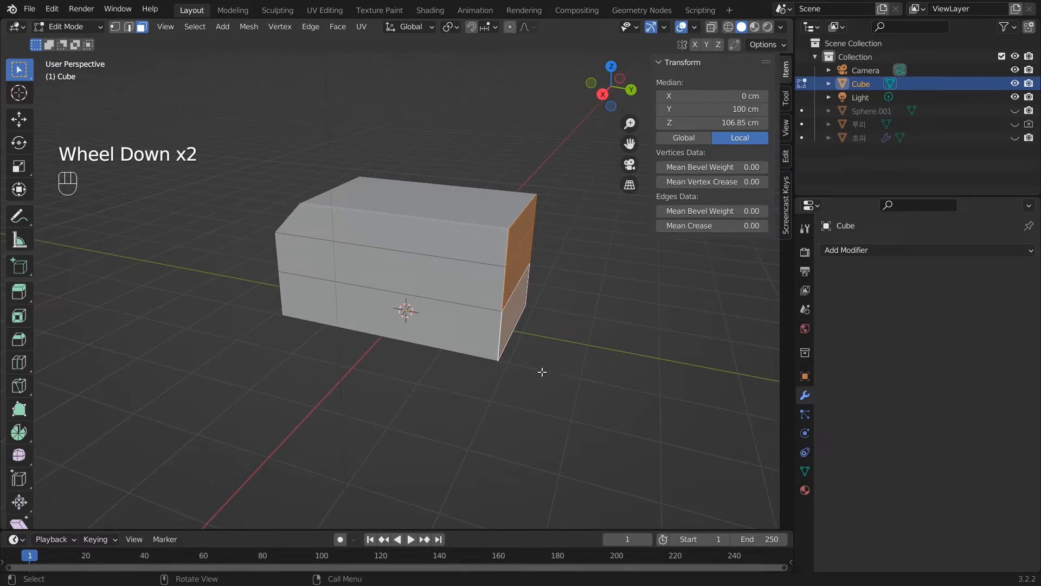
key(e)
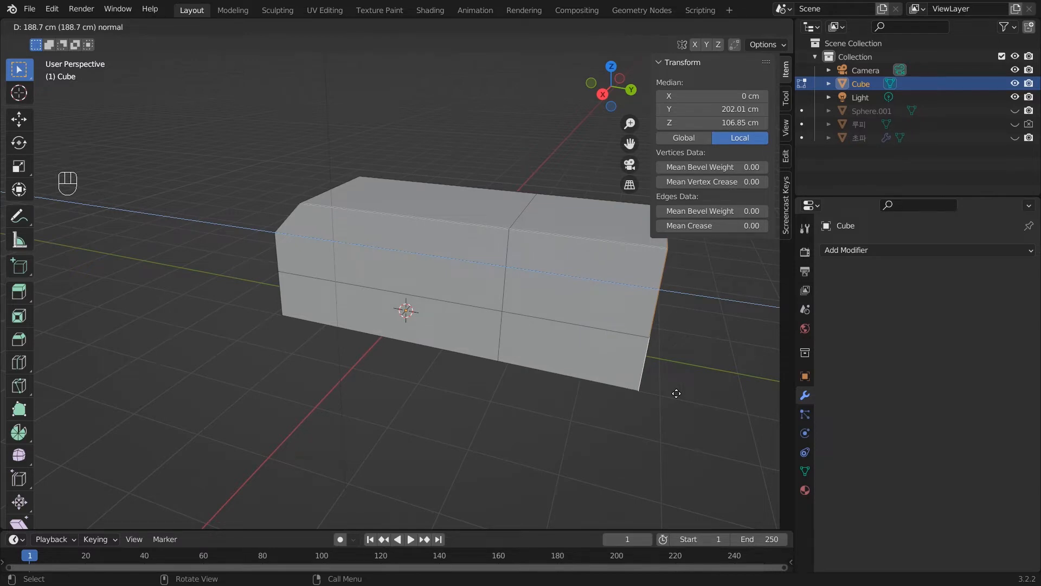
click(683, 394)
- Move the short top edge at the extruded positive Y end inward along Y, to a local Y of about 197.4 cm
middle_drag(682, 395, 532, 347)
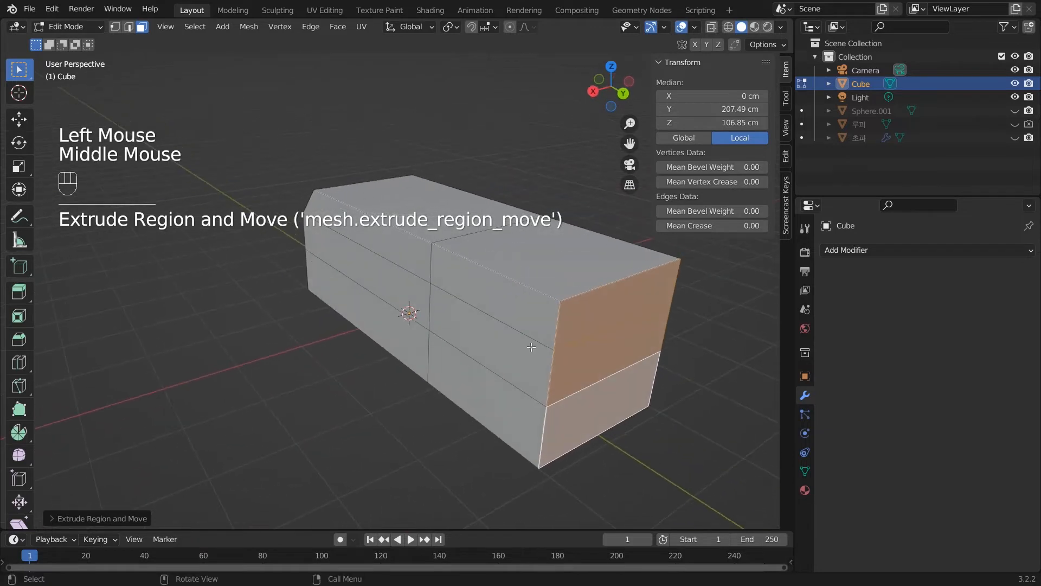
click(128, 27)
click(499, 149)
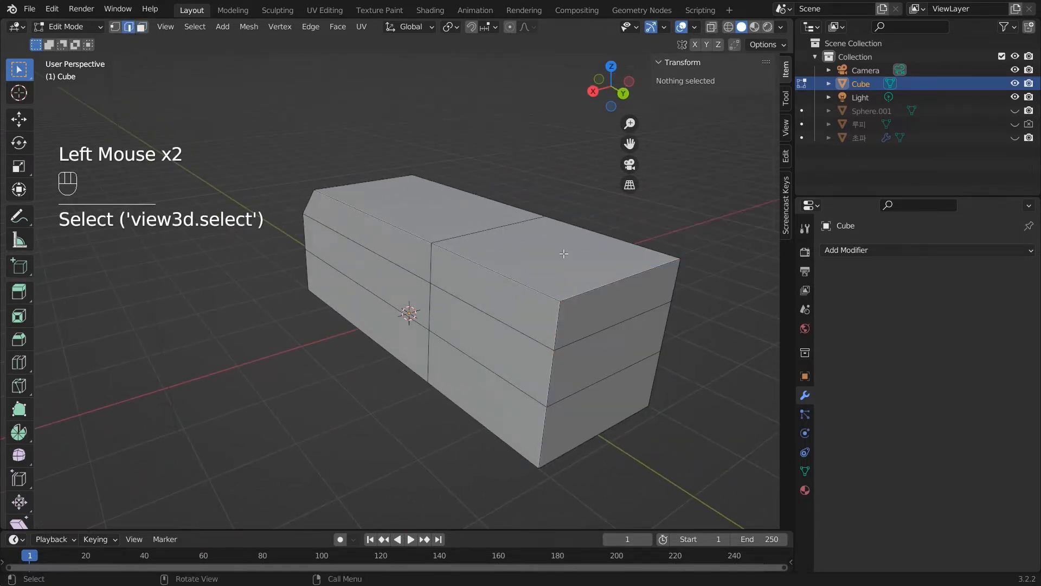
click(611, 285)
click(606, 283)
key(g)
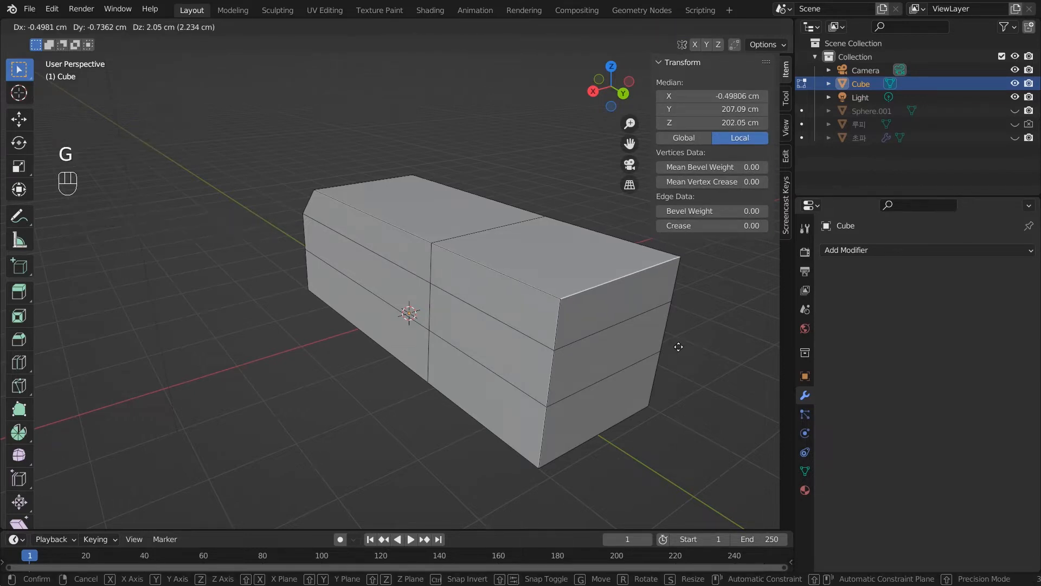
key(y)
click(665, 343)
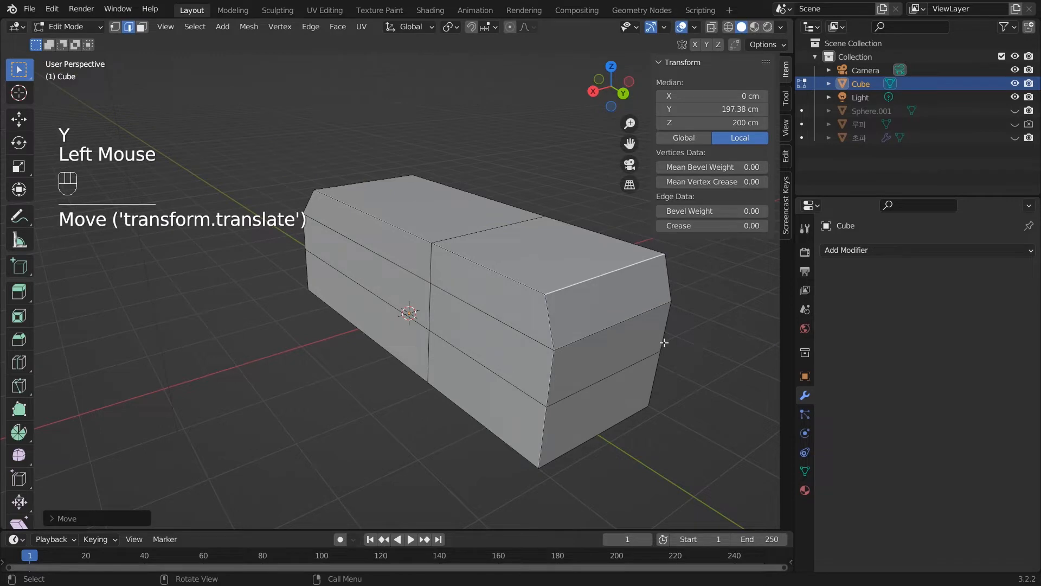
- In right-side wireframe view, move the vertices below the slope at the negative Y end outward by about 114 cm along Y
key(KP_1)
key(KP_3)
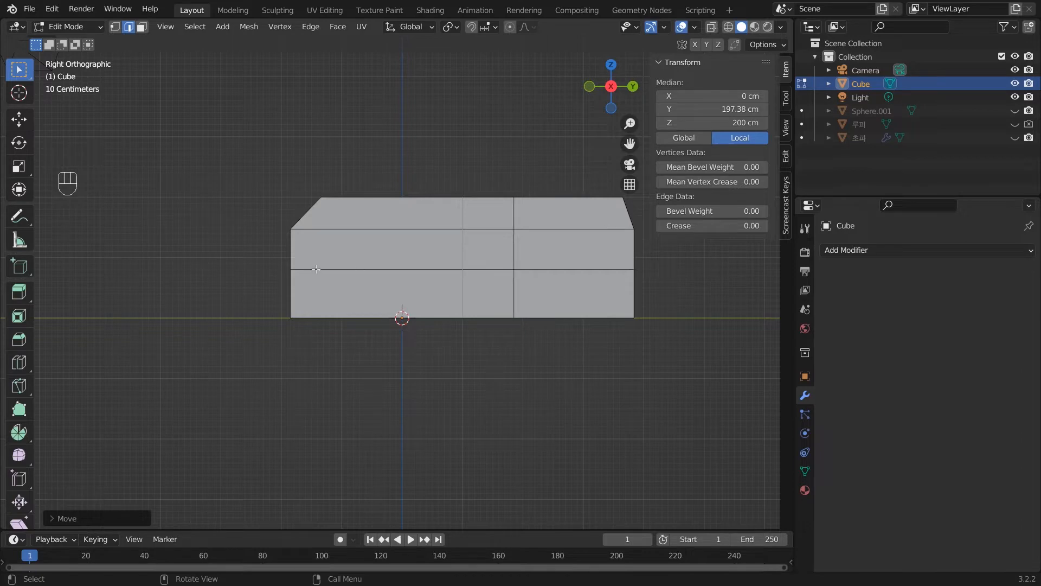
mouse_move(316, 268)
middle_down()
mouse_move(348, 270)
mouse_move(329, 269)
middle_up()
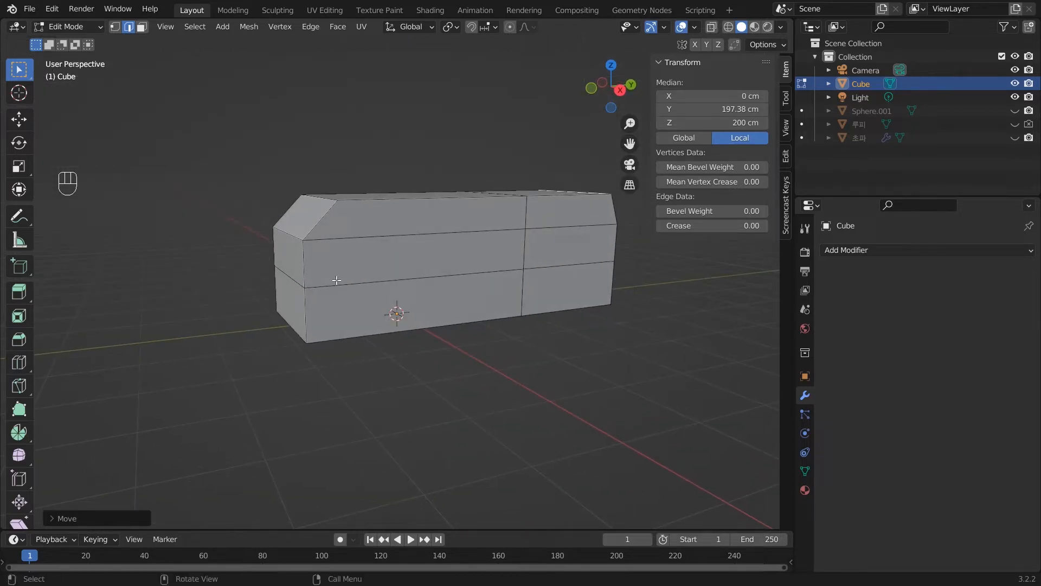
key(KP_1)
key(KP_3)
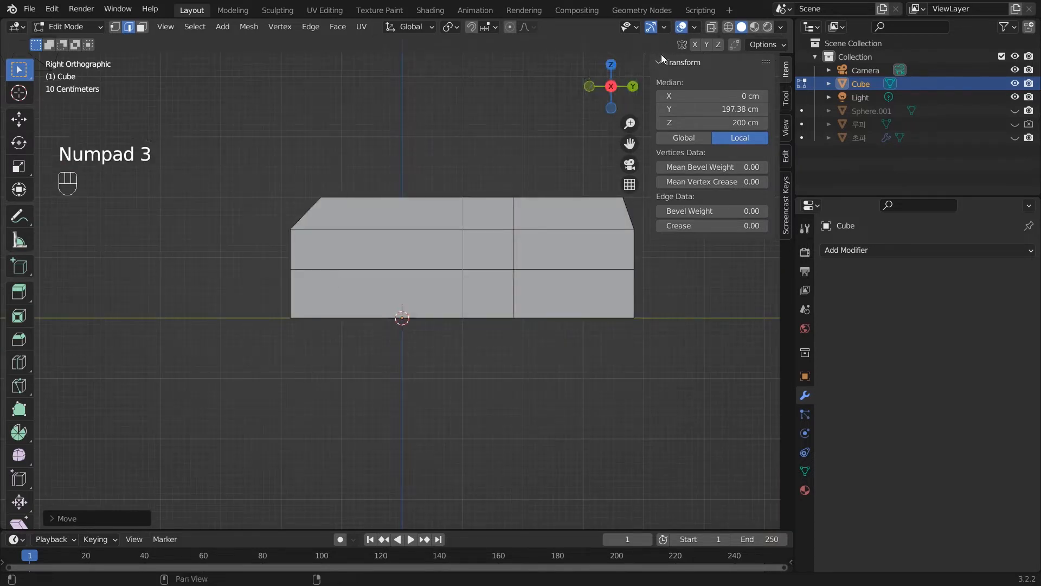
key(x)
key(z)
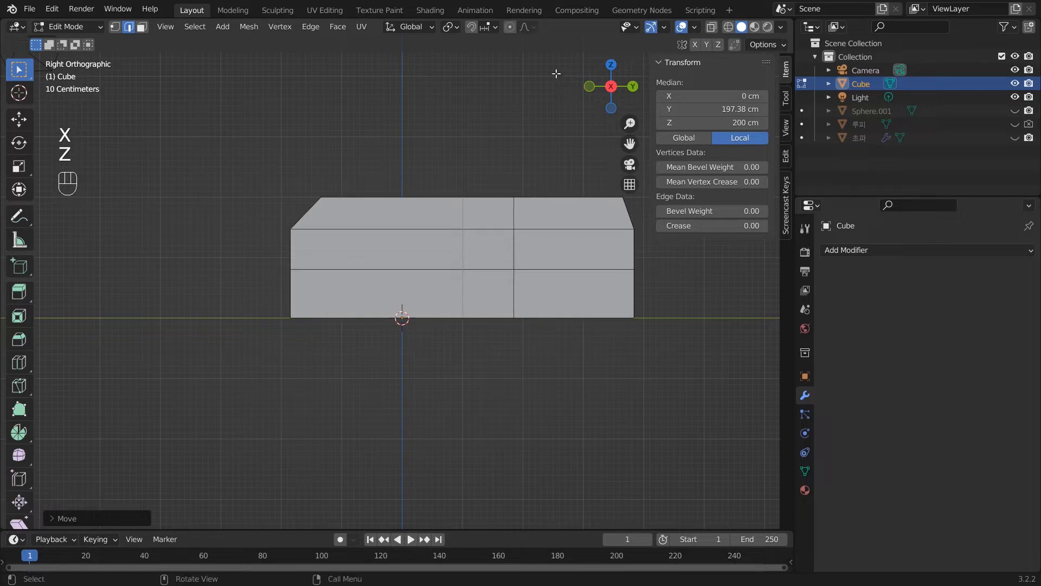
click(488, 106)
key(z)
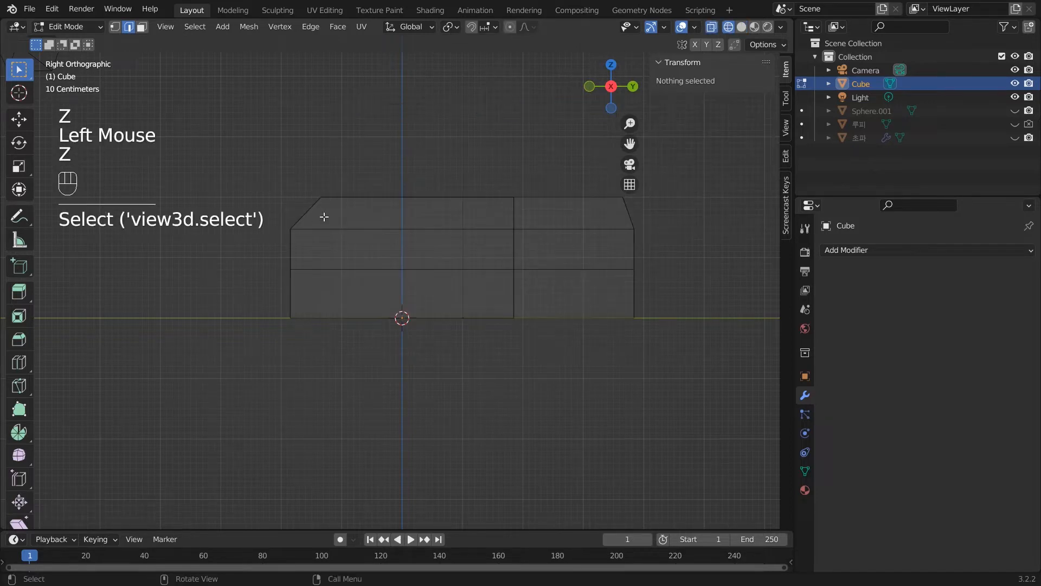
click(114, 27)
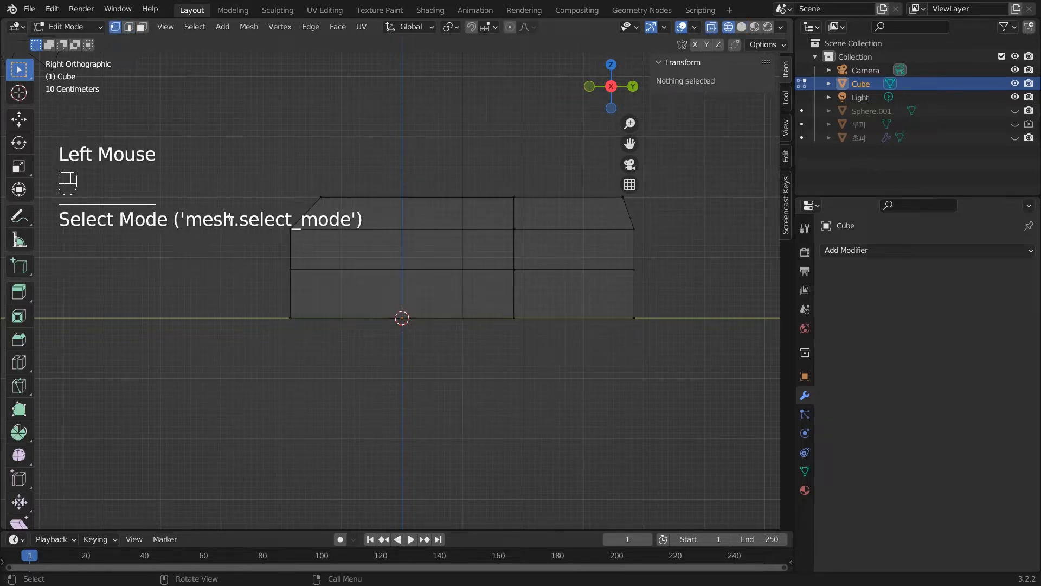
drag(228, 218, 310, 323)
key(g)
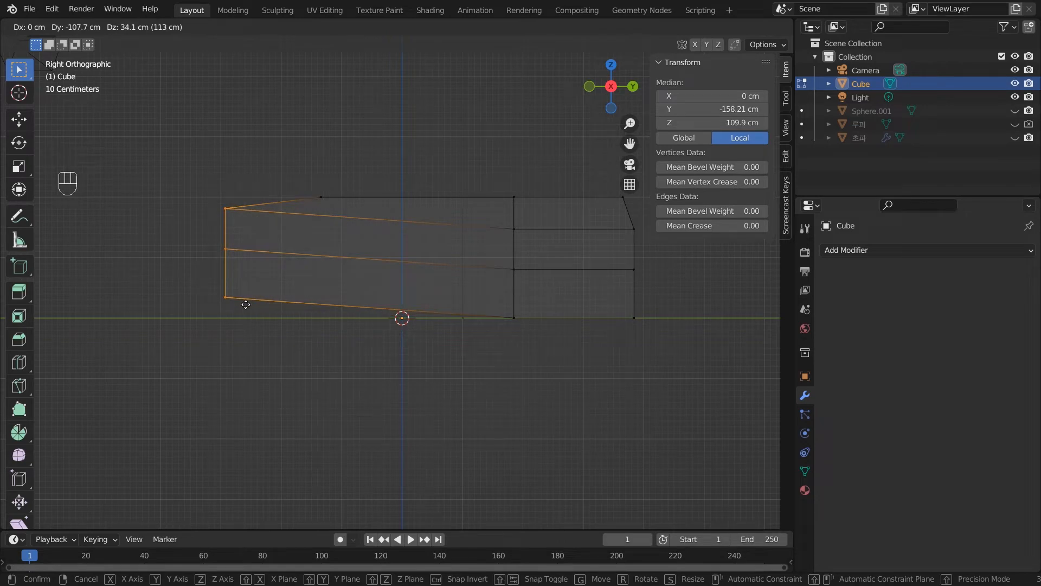
key(y)
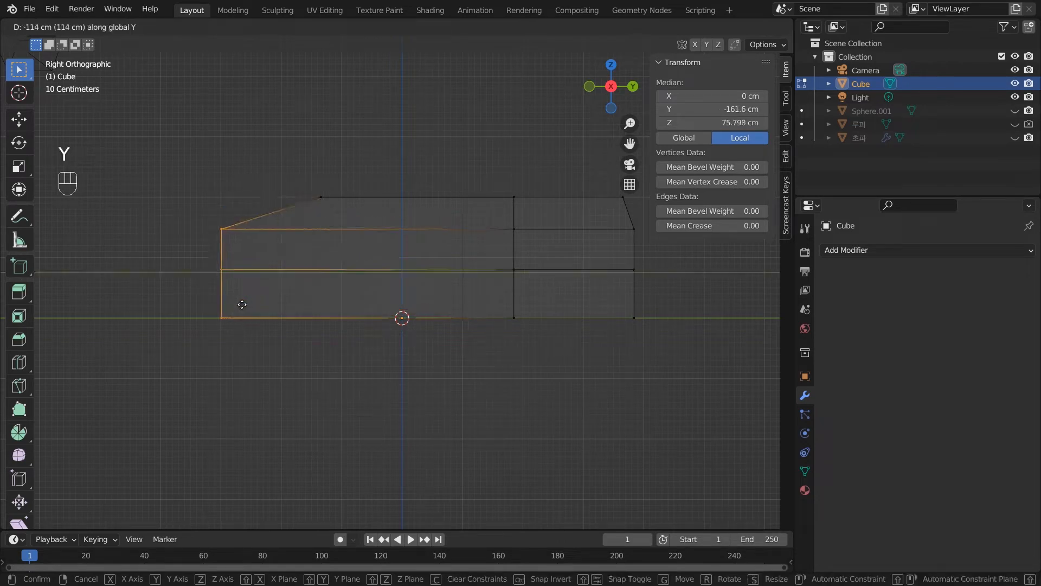
click(244, 303)
- Deselect all vertices and return the viewport to solid shading in a perspective view of the lengthened body
middle_drag(244, 303, 395, 426)
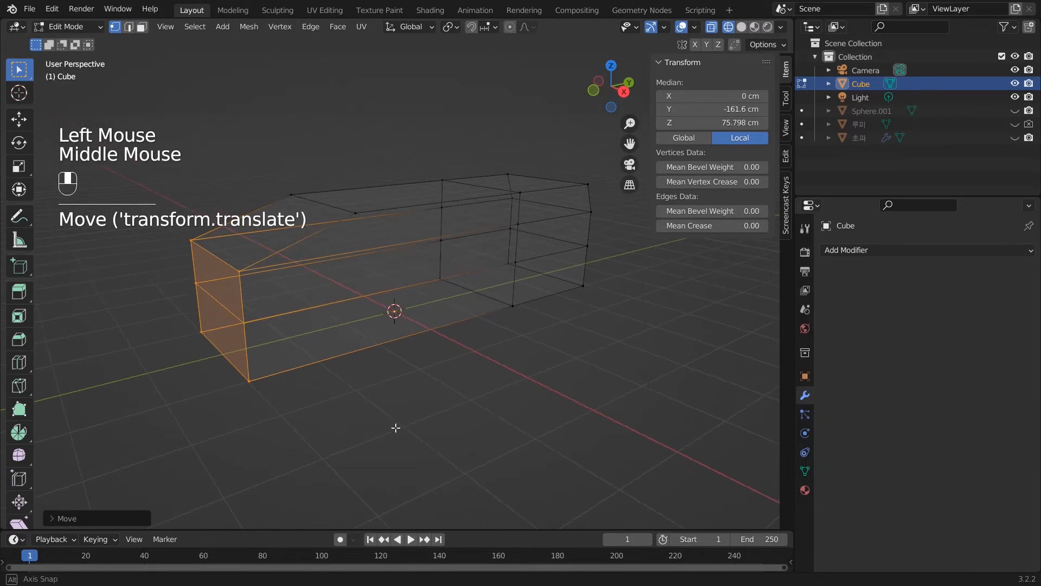
click(409, 416)
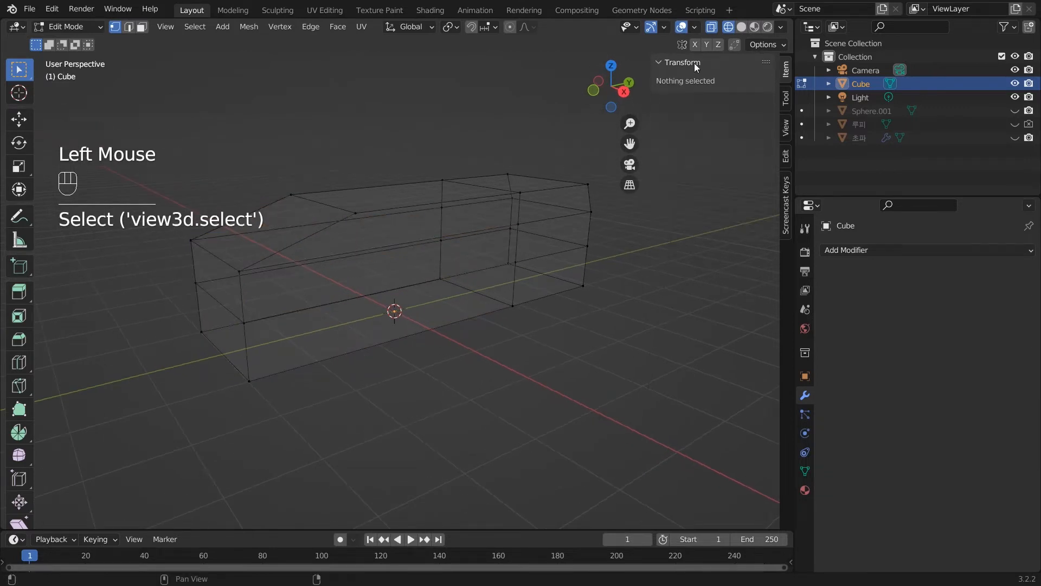
click(741, 26)
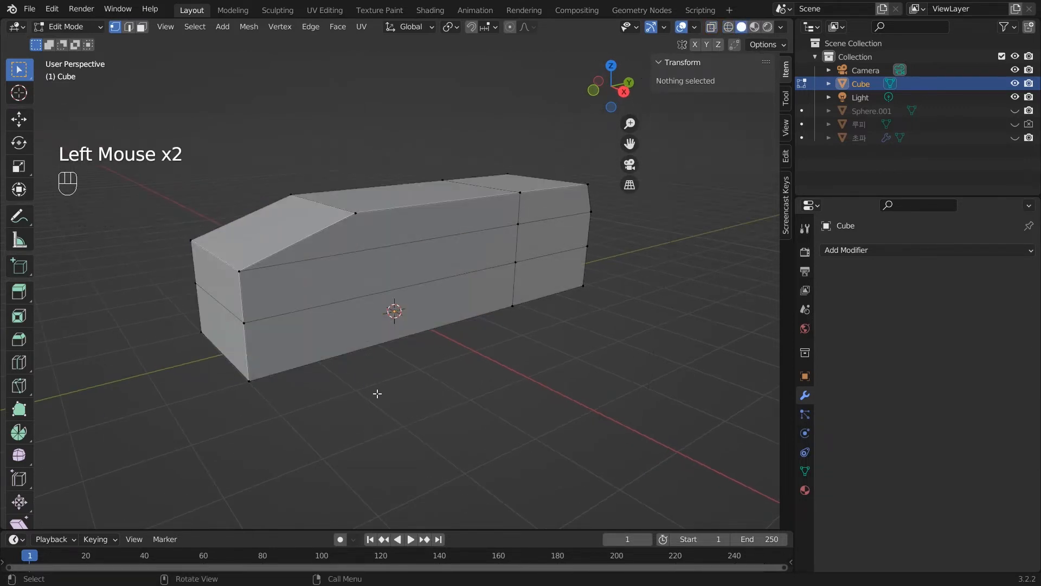
click(378, 393)
middle_drag(379, 393, 383, 393)
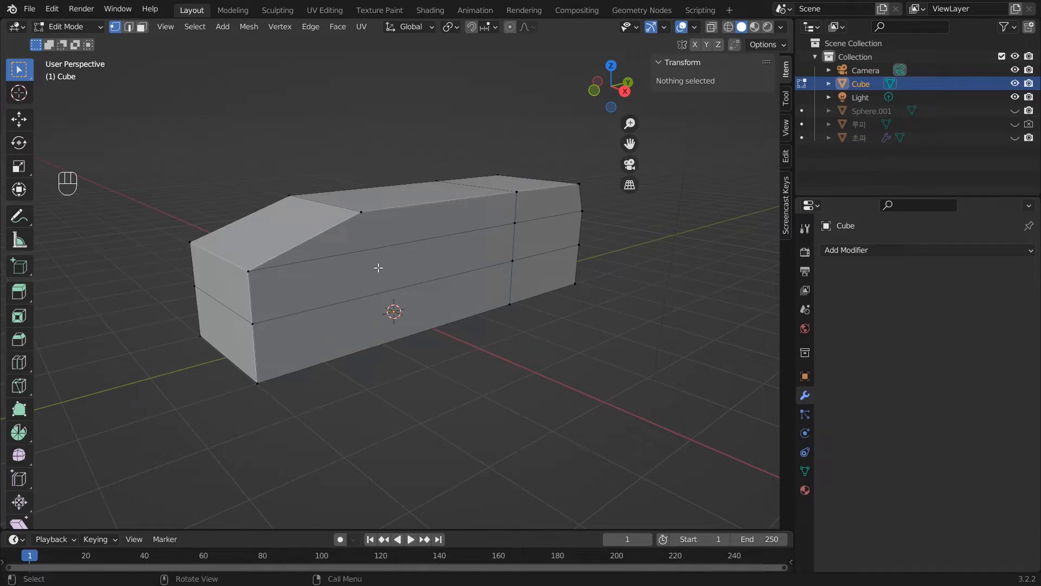
middle_drag(358, 276, 292, 230)
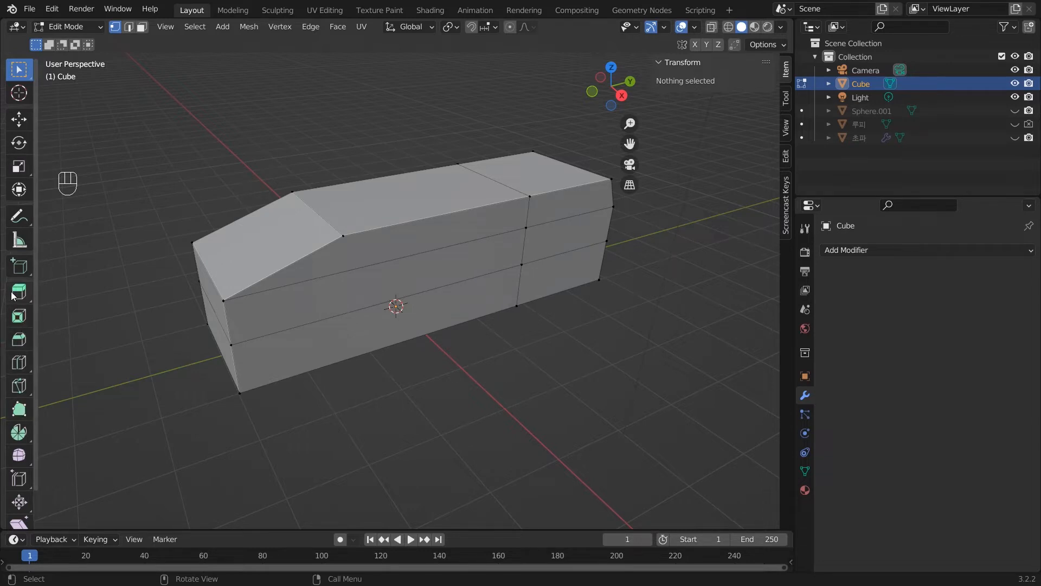
- Draw a small flat block with Add Cube on the roof beside the front slope, around local X -13.8 cm, Y -36.7 cm
click(21, 268)
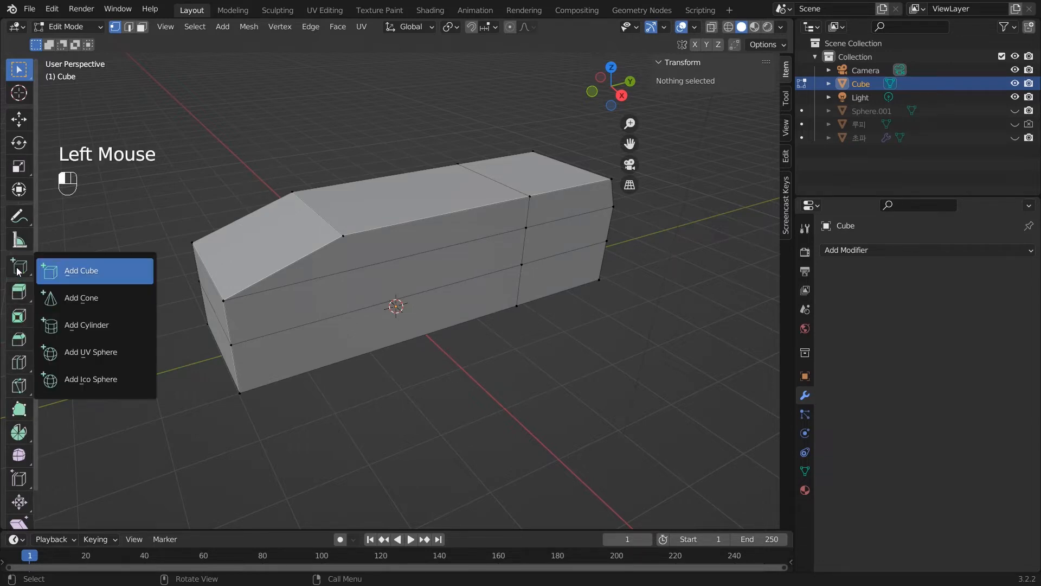
click(53, 275)
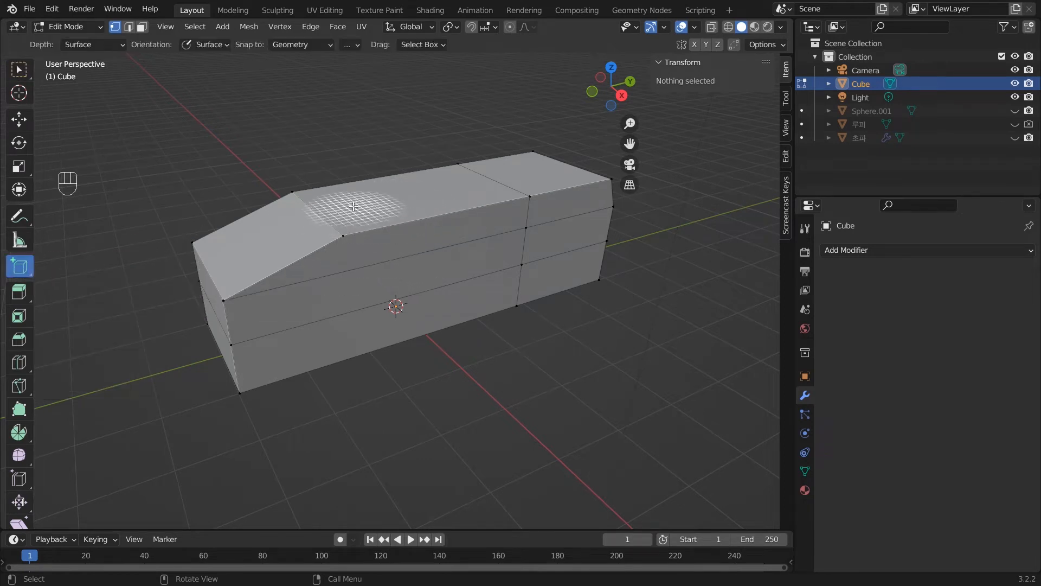
drag(327, 194, 380, 201)
click(379, 201)
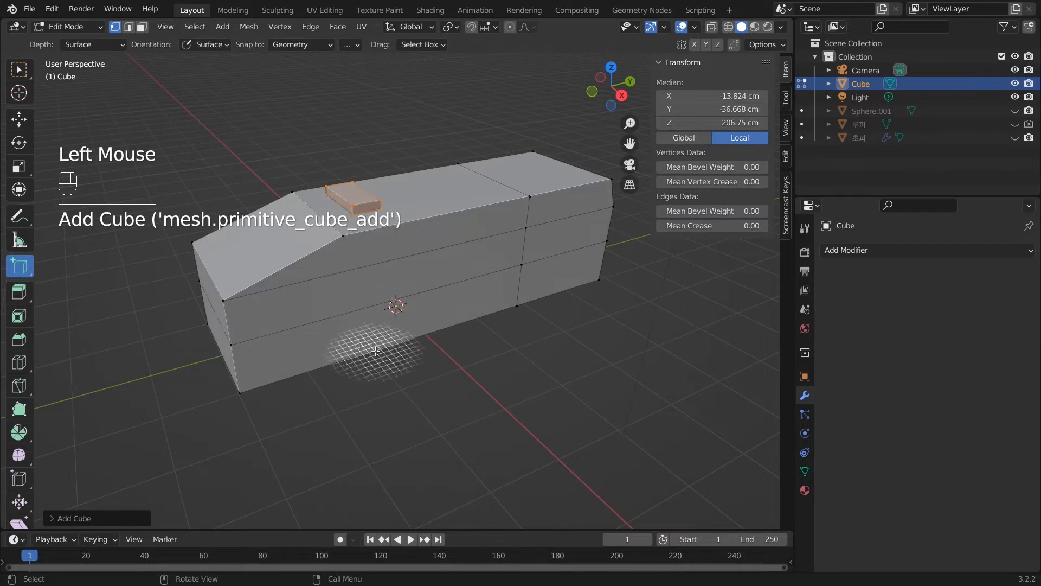
- Draw a thin full-width cube bar along the bottom of the negative Y end face, at a median local Y of about -164.2 cm
middle_drag(372, 348, 344, 375)
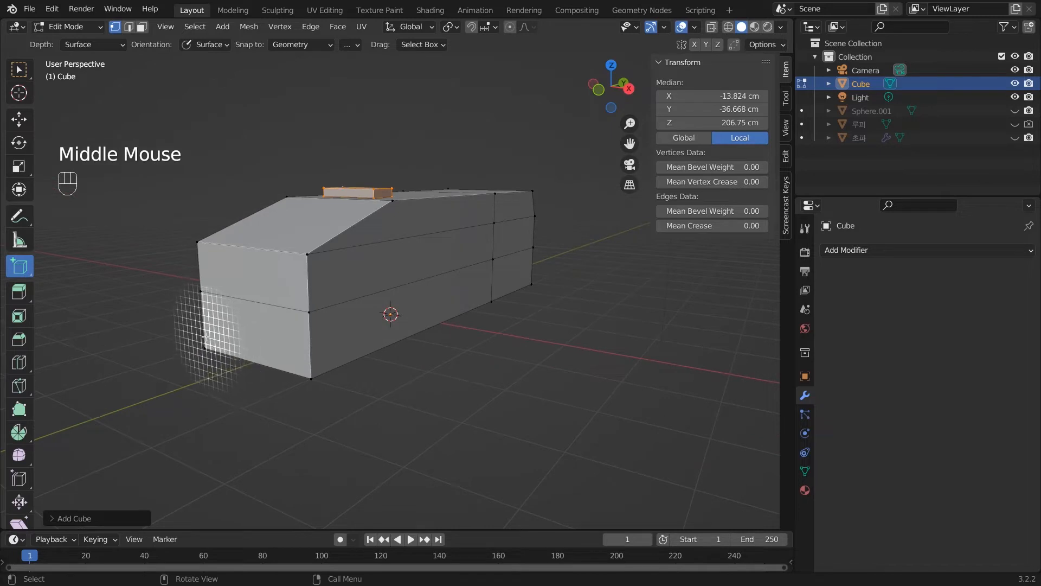
drag(206, 340, 311, 380)
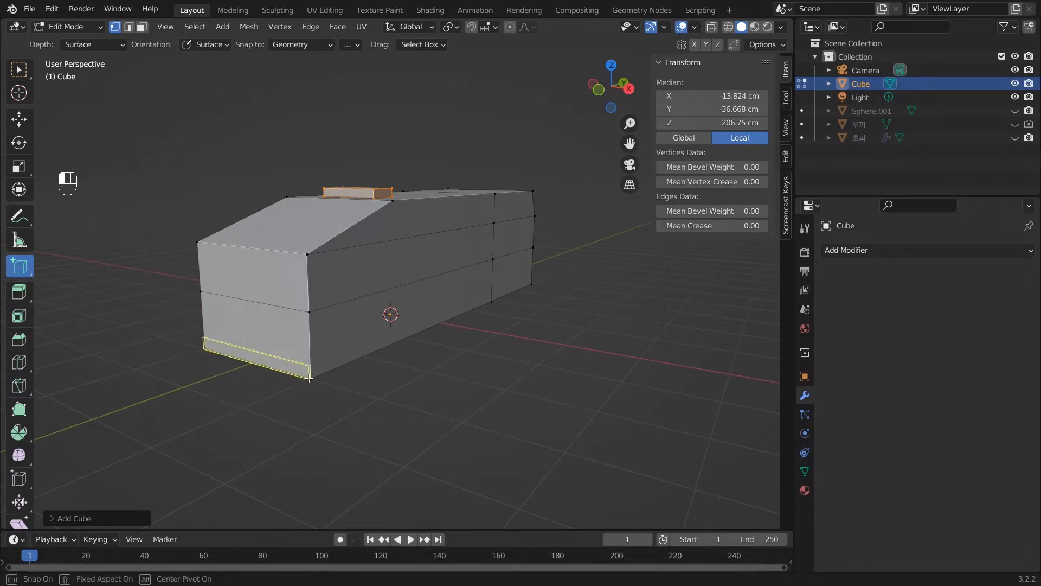
click(306, 380)
- Examine the body's overall shape and added blocks from several angles in Object Mode, and return to Edit Mode
middle_drag(306, 380, 368, 402)
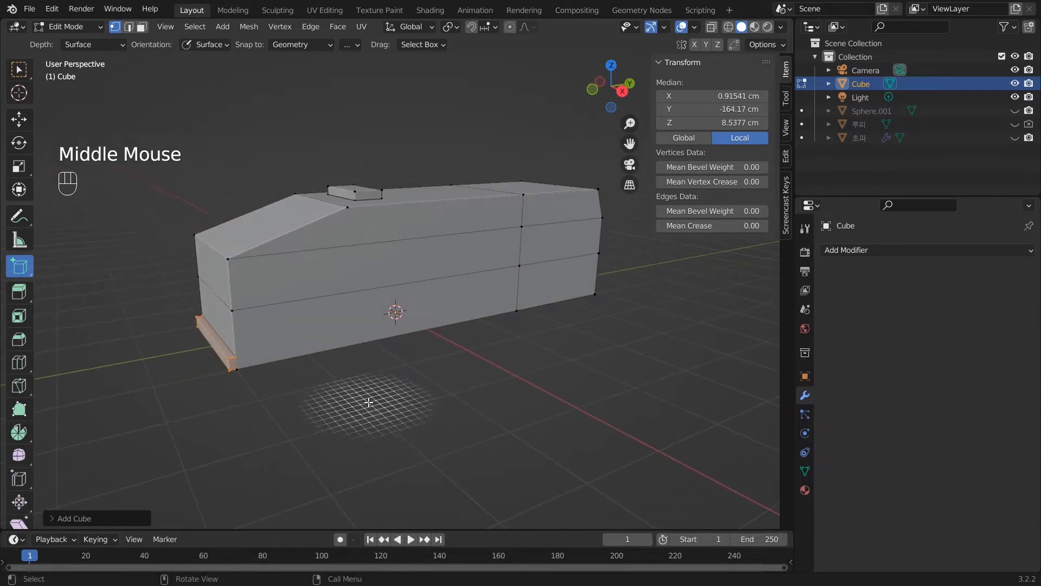
key(Tab)
scroll(367, 402, down, 2)
mouse_move(358, 396)
middle_down()
mouse_move(388, 418)
mouse_move(378, 428)
mouse_move(376, 395)
middle_up()
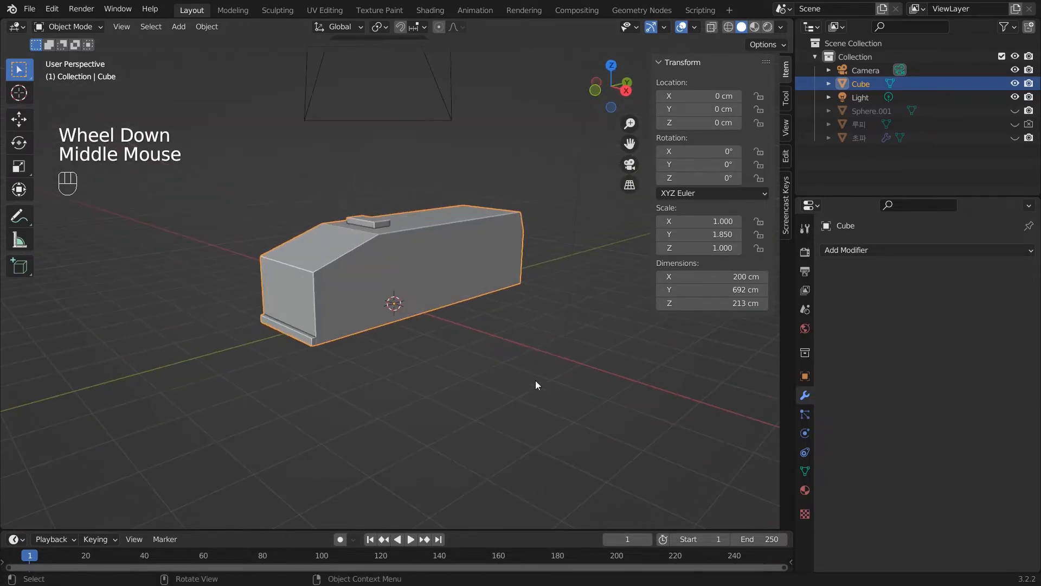
middle_drag(536, 380, 475, 402)
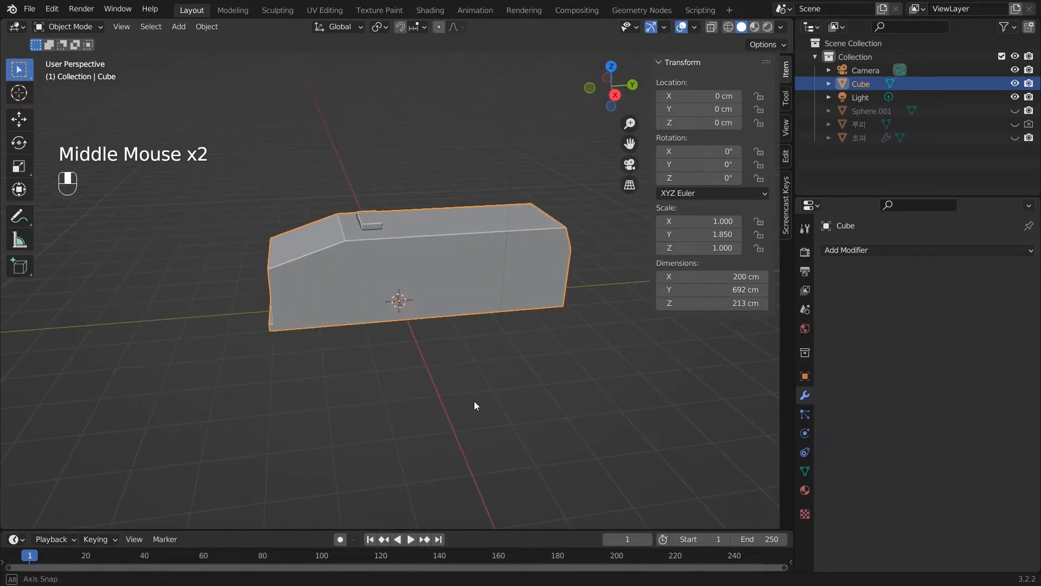
scroll(517, 319, down, 1)
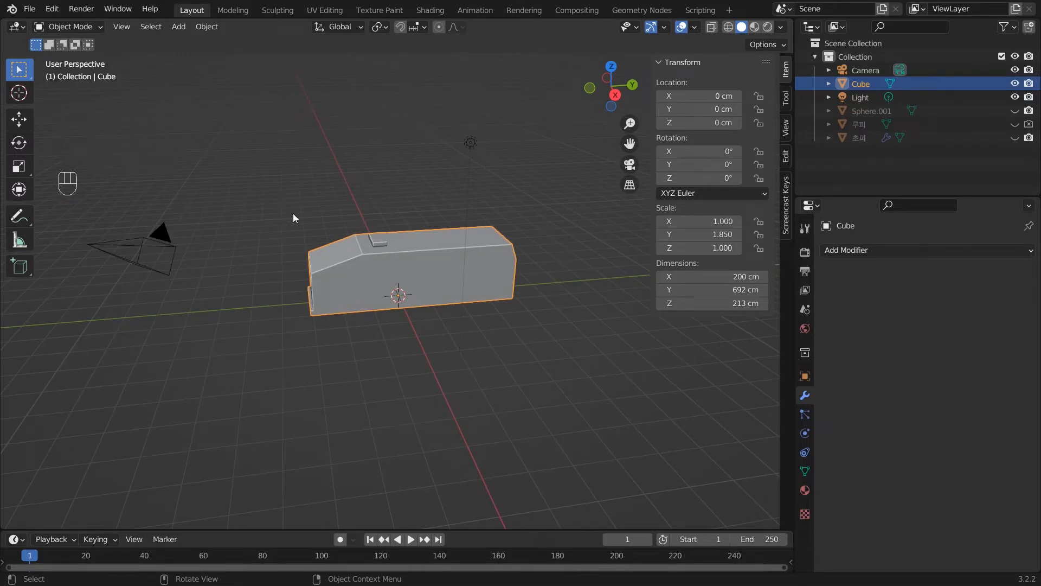
middle_drag(440, 365, 448, 338)
scroll(517, 367, up, 4)
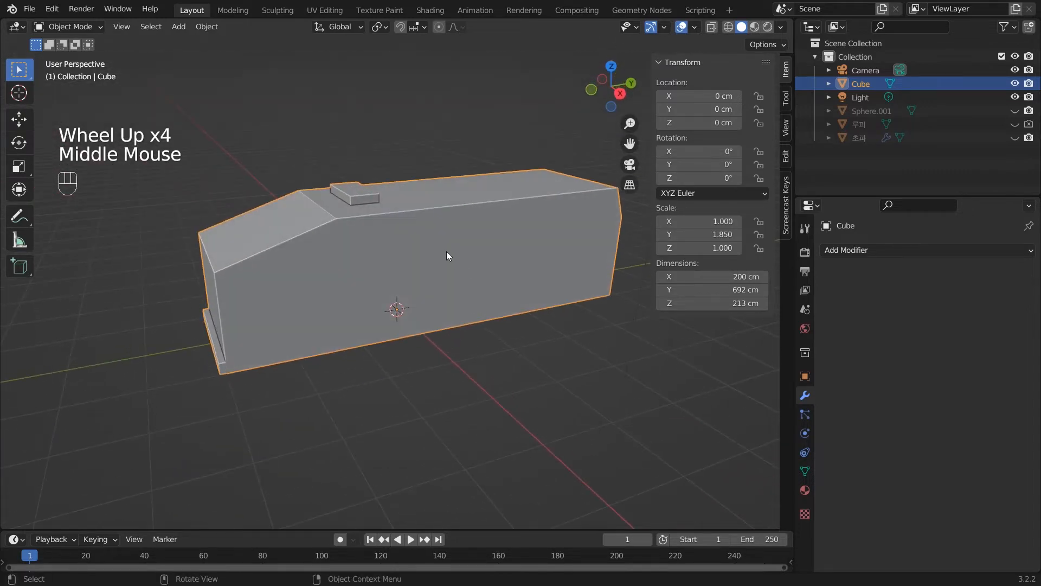
key(Tab)
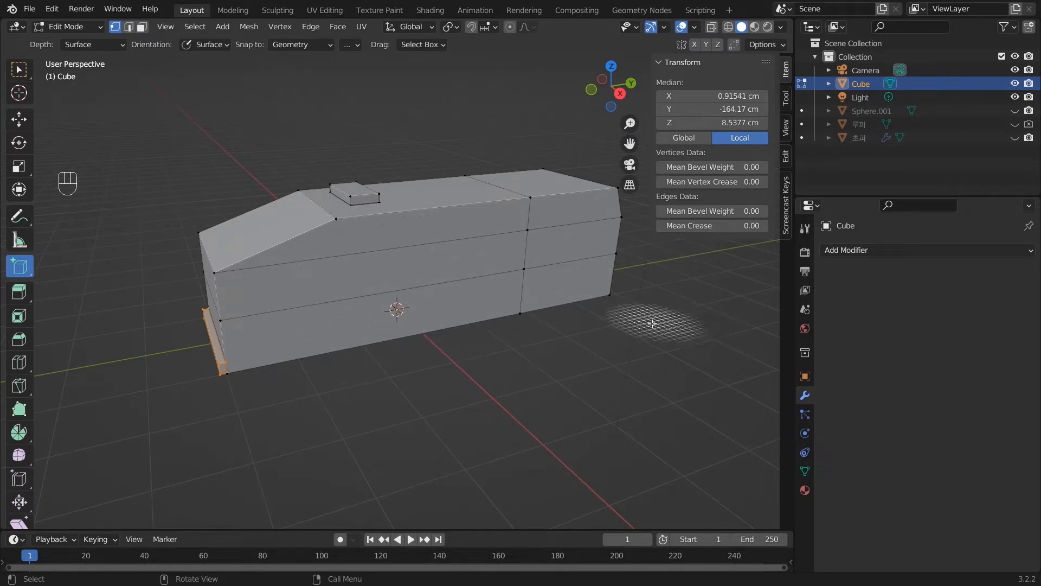
- Show the body in Material Preview shading and give it a new material with a yellow base color
click(754, 27)
click(754, 27)
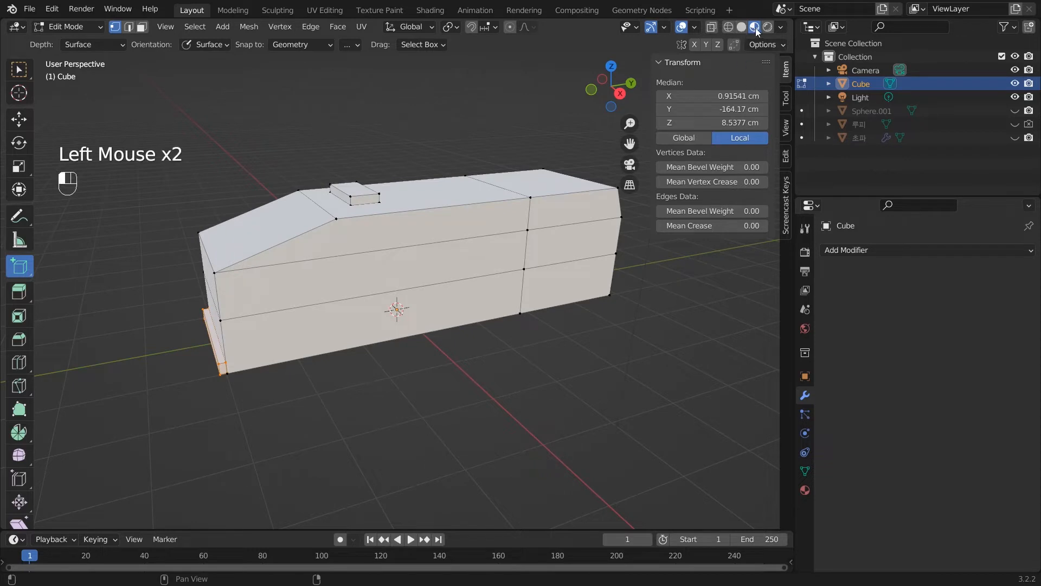
click(805, 490)
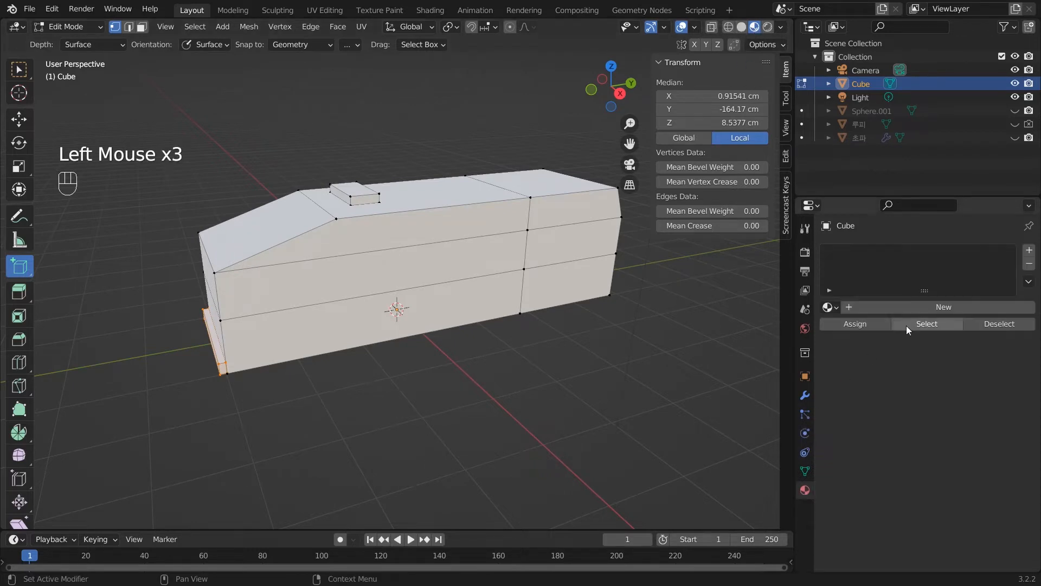
click(930, 307)
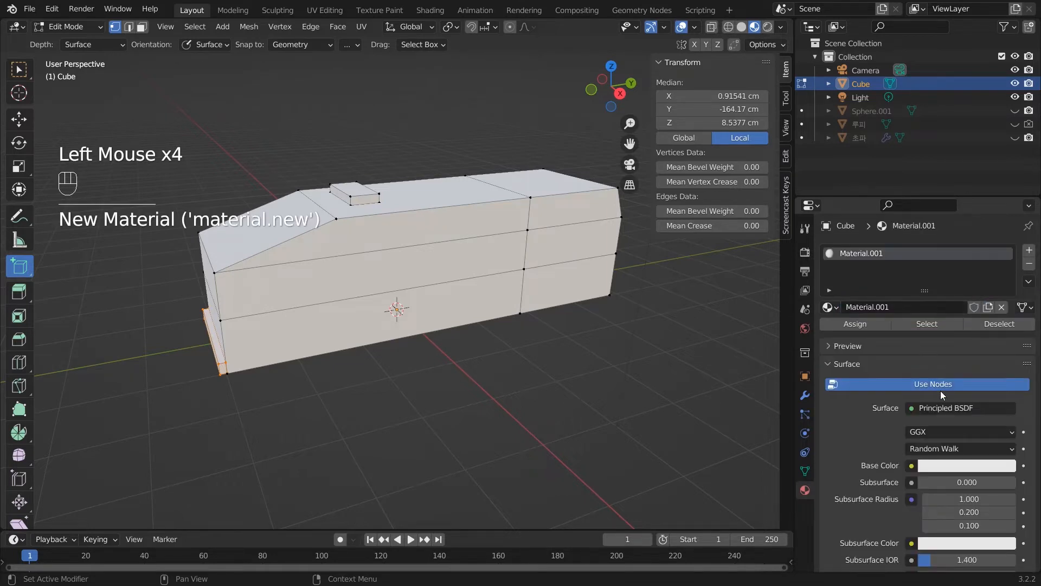
click(942, 466)
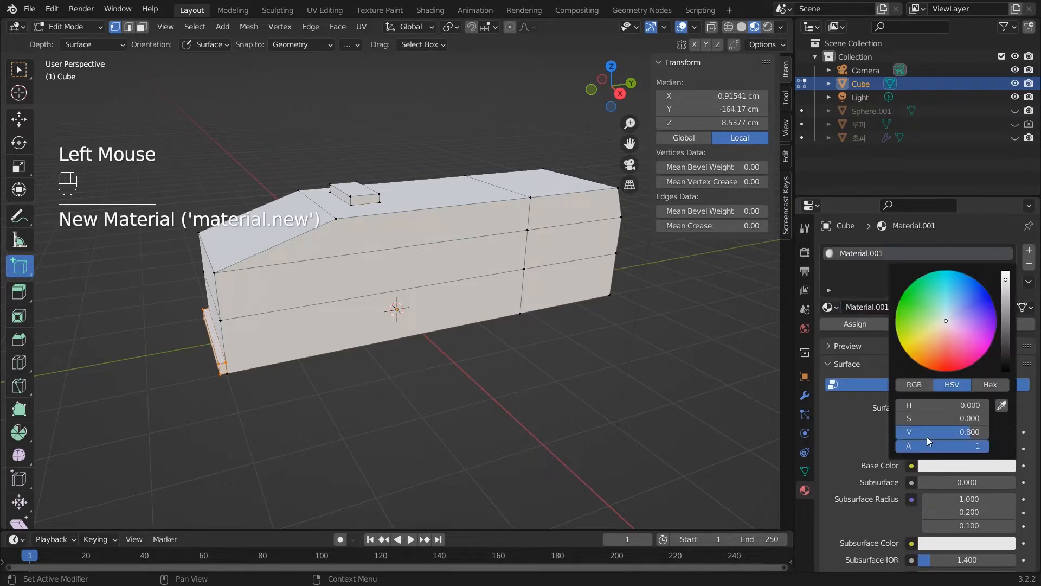
click(914, 337)
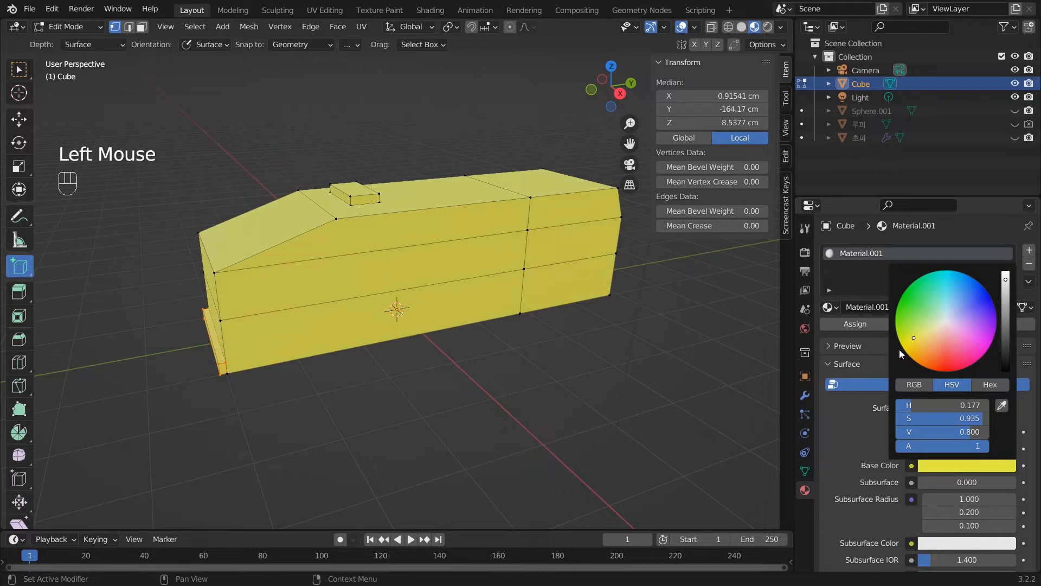
- Switch to Select Box in face selection mode and select the middle-band faces on the negative Y end and the adjoining positive X side
middle_drag(581, 360, 628, 356)
click(134, 26)
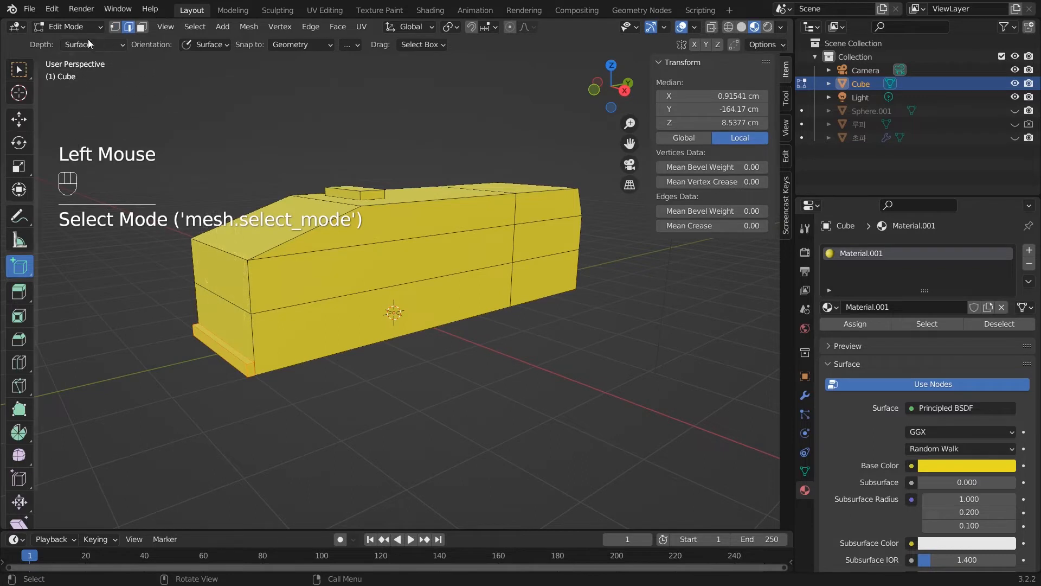
click(19, 69)
middle_drag(277, 311, 360, 323)
drag(230, 256, 350, 256)
click(142, 27)
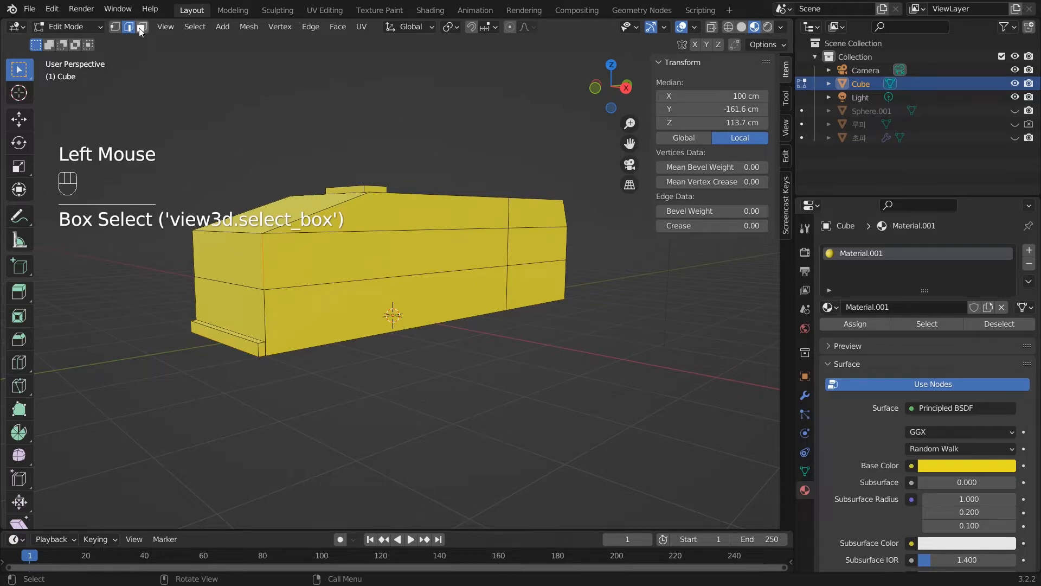
drag(215, 245, 279, 263)
middle_drag(279, 263, 256, 317)
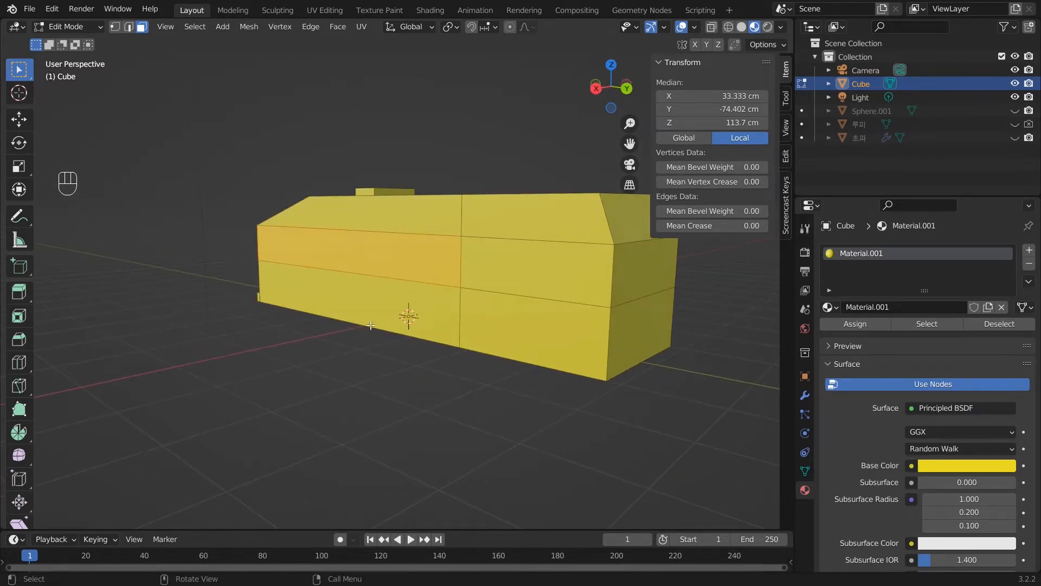
- Select the full ring of middle-band faces in a wireframe right view, and return to solid shading in perspective
key(KP_3)
key(z)
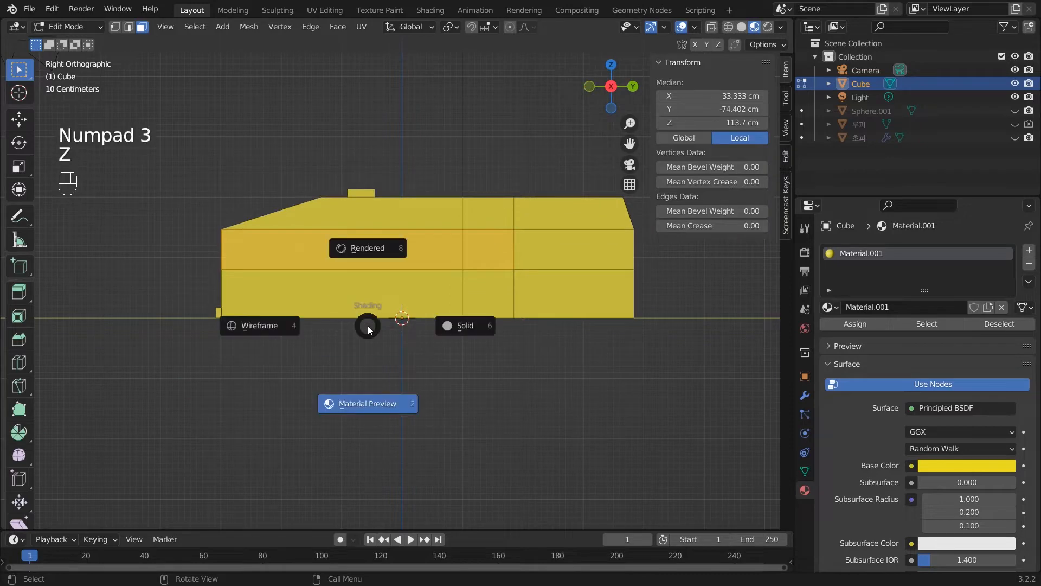
click(264, 332)
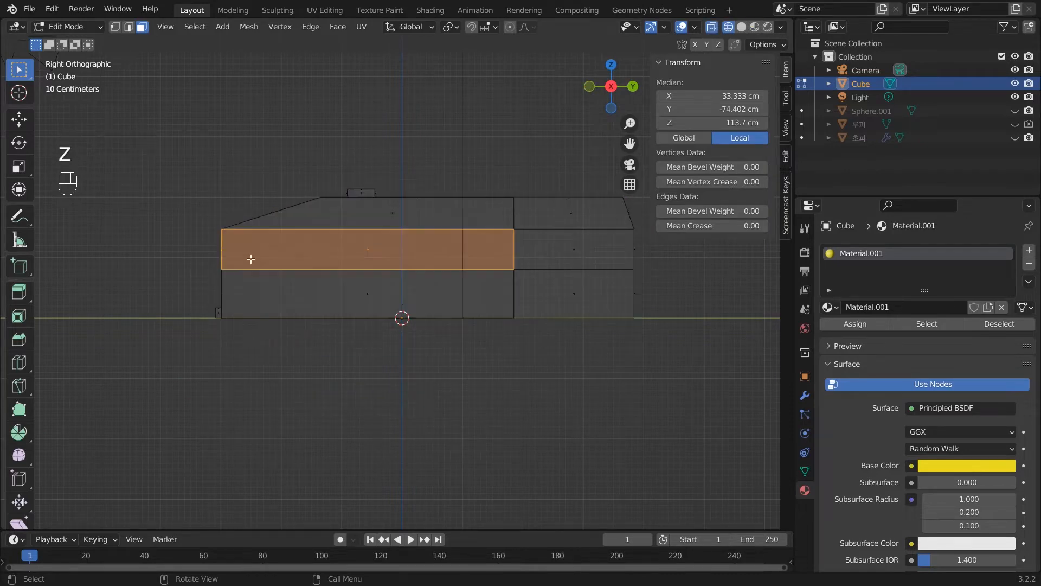
drag(177, 238, 635, 248)
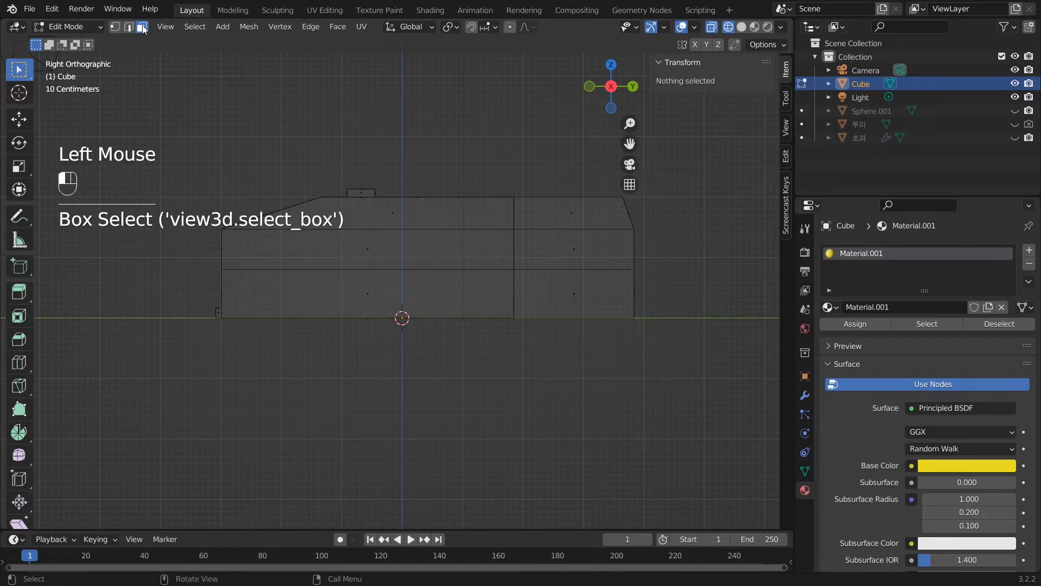
drag(670, 259, 214, 232)
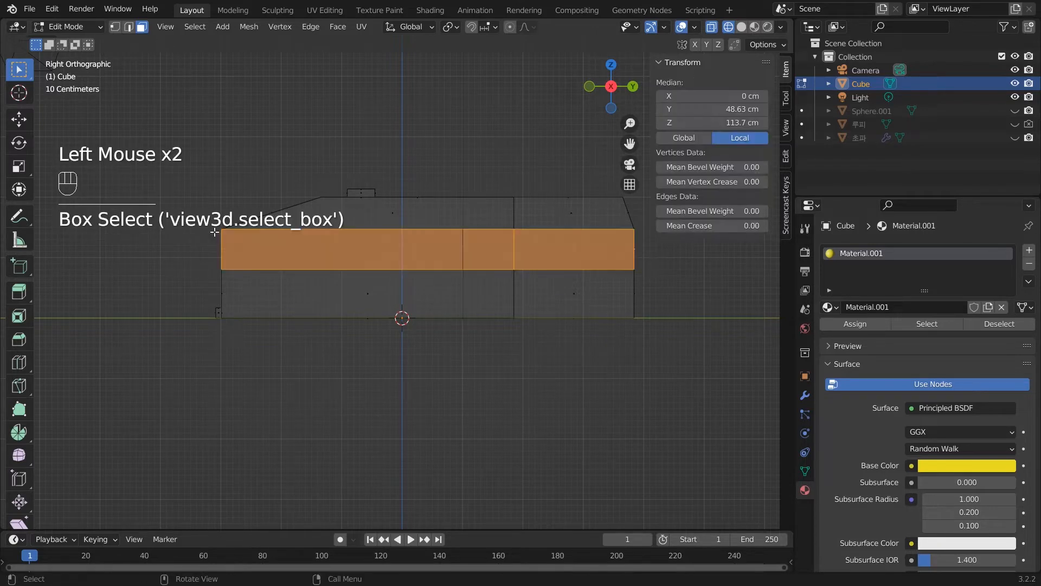
middle_drag(244, 319, 383, 301)
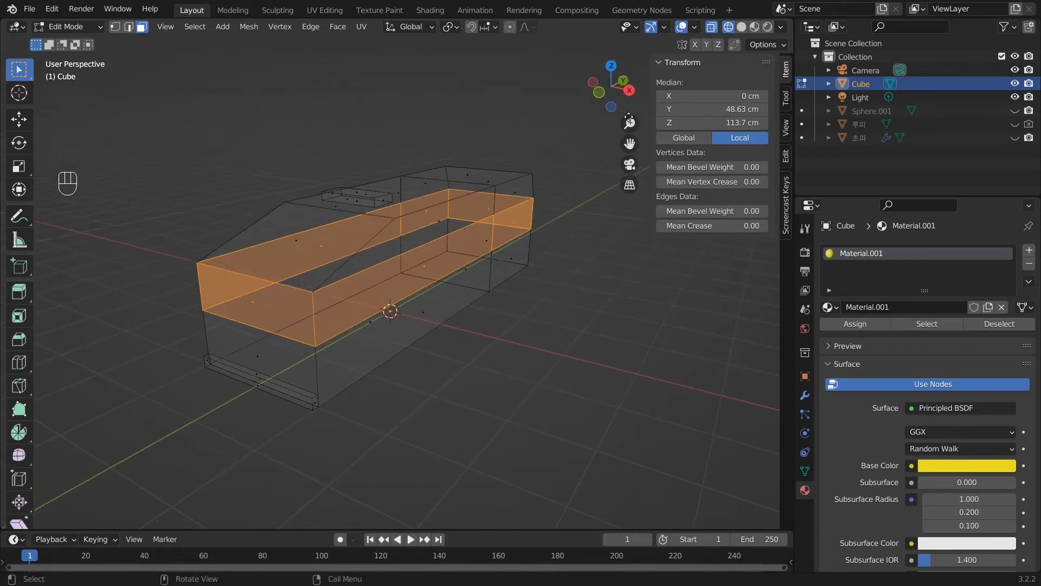
click(726, 27)
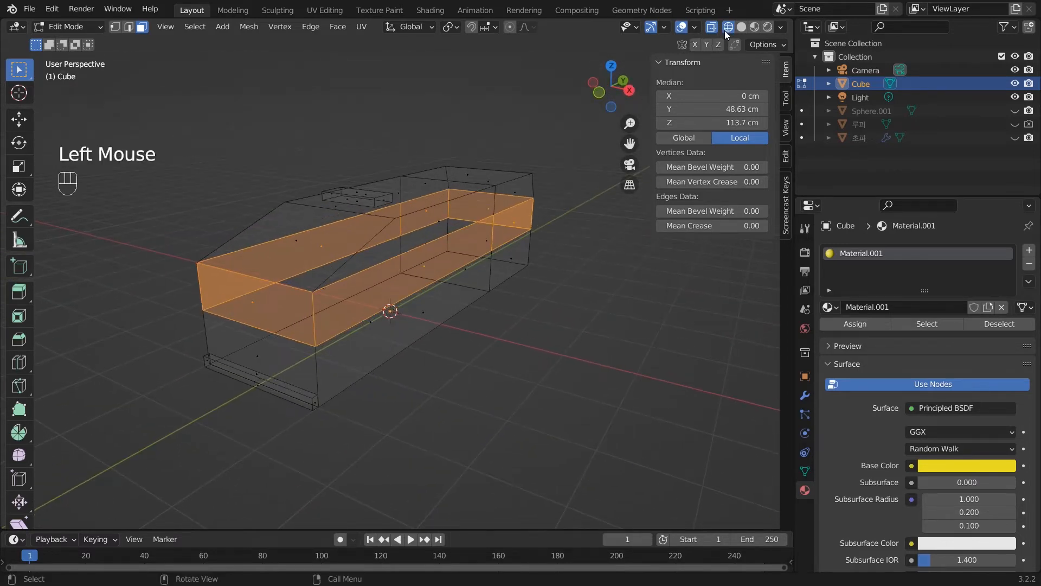
click(742, 27)
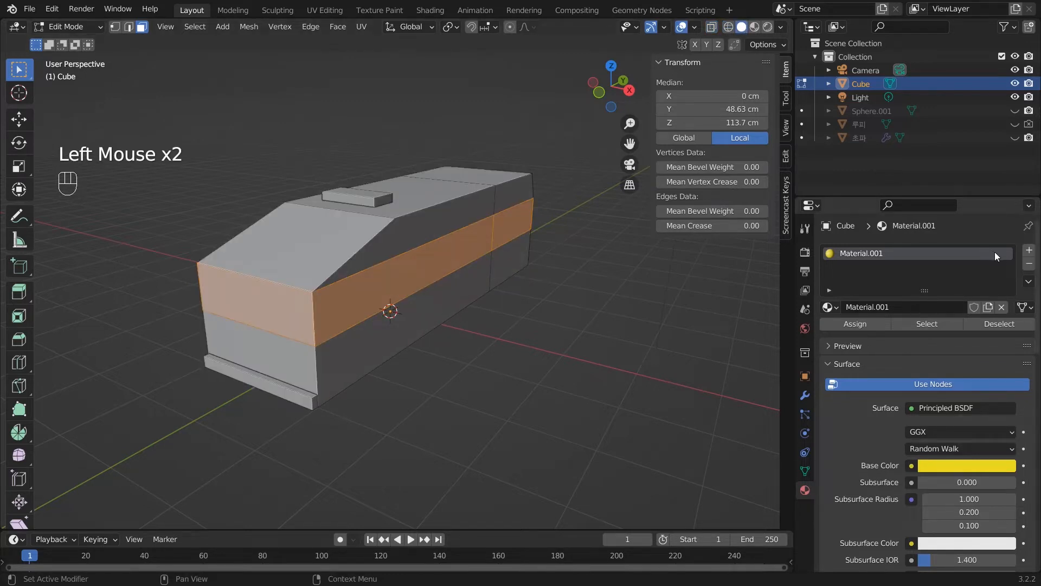
- Add a second material slot with a new material, set its base color to black, and check the body in Material Preview
click(1028, 250)
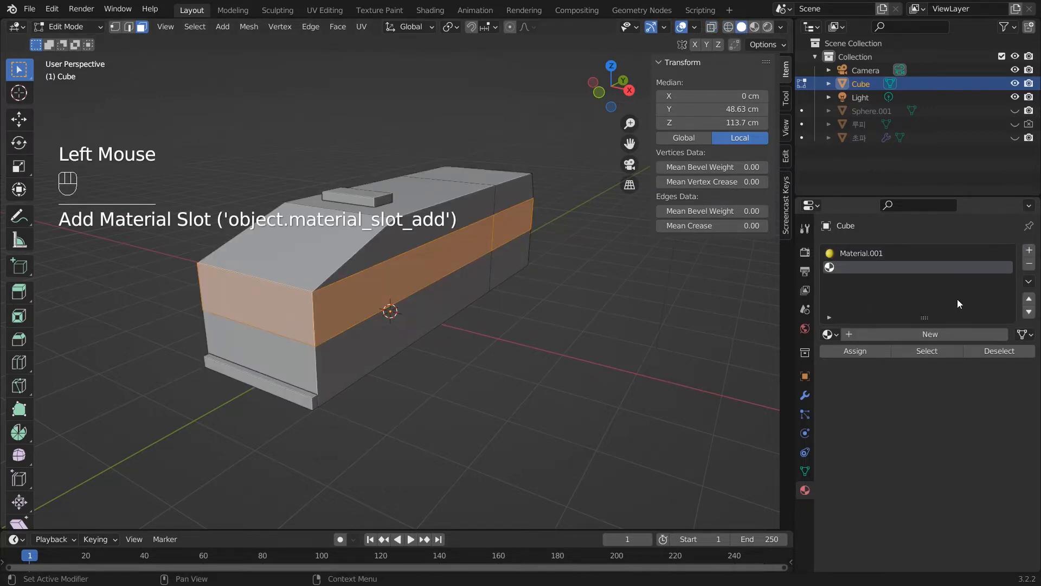
click(926, 334)
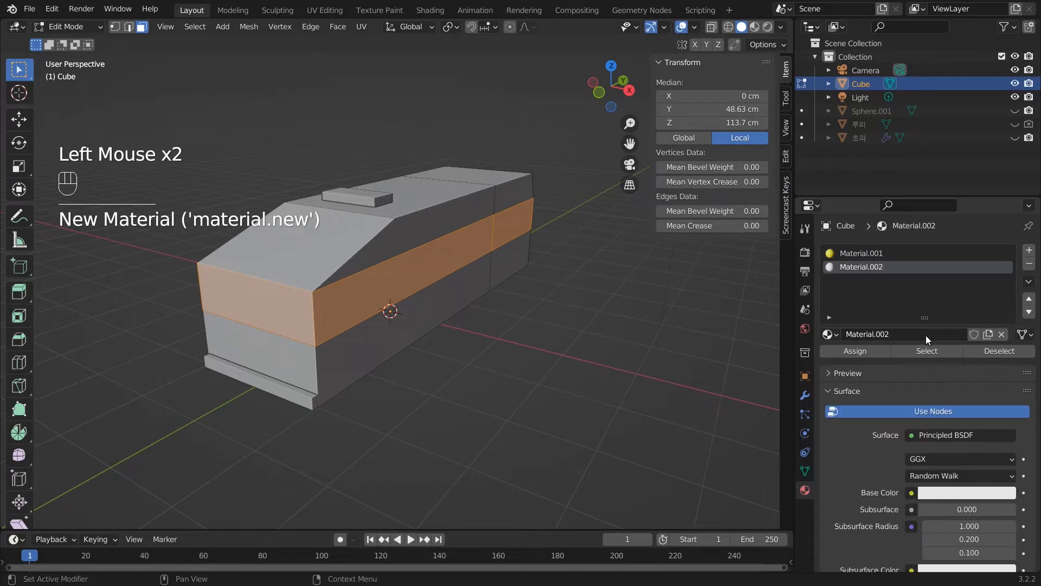
click(938, 494)
drag(1006, 341, 1005, 398)
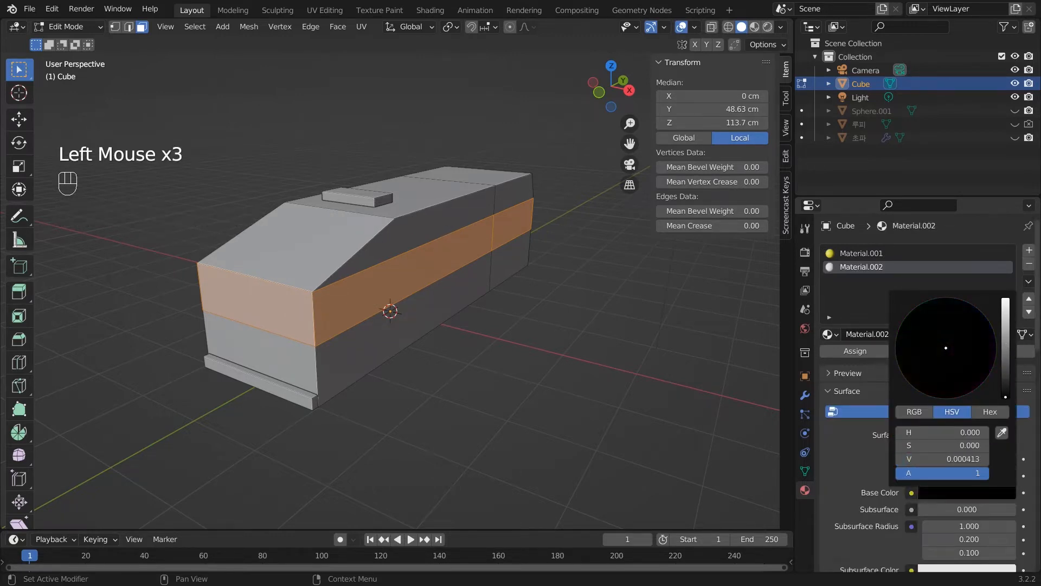
click(608, 352)
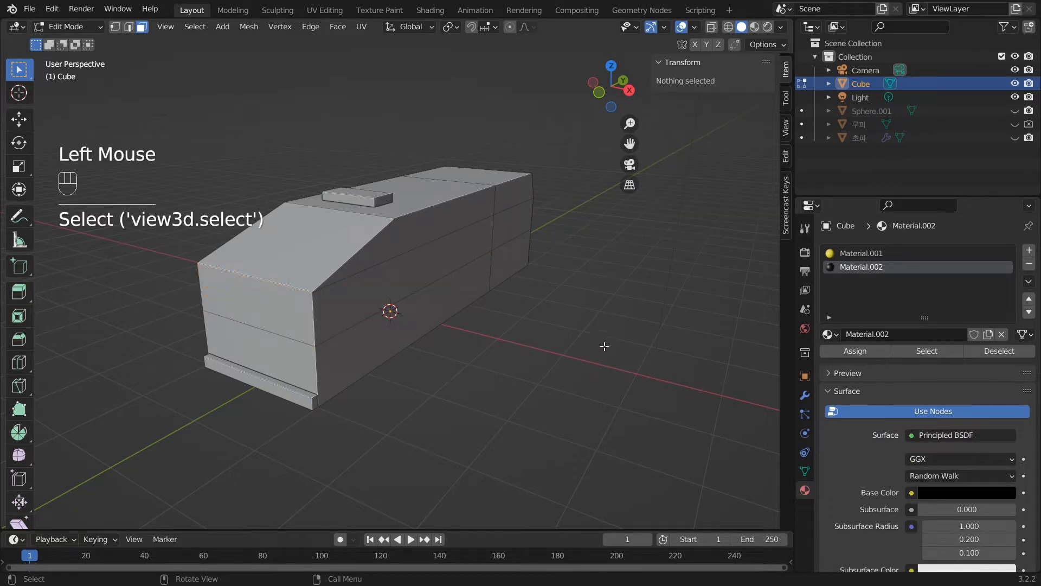
click(754, 27)
middle_drag(488, 369, 399, 312)
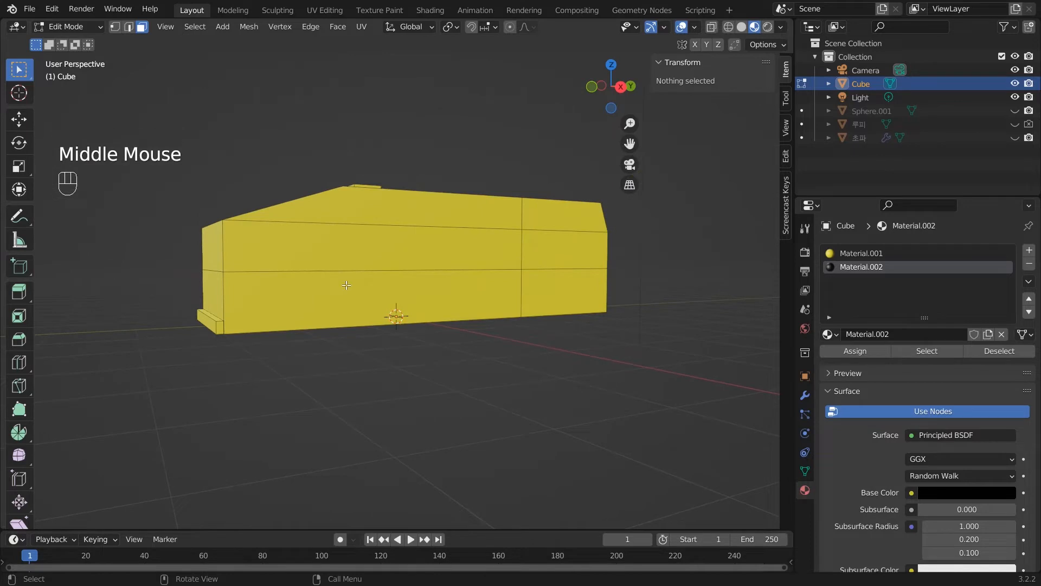
- Assign the black material to the whole ring of middle-band faces around the body and display it in Material Preview
key(z)
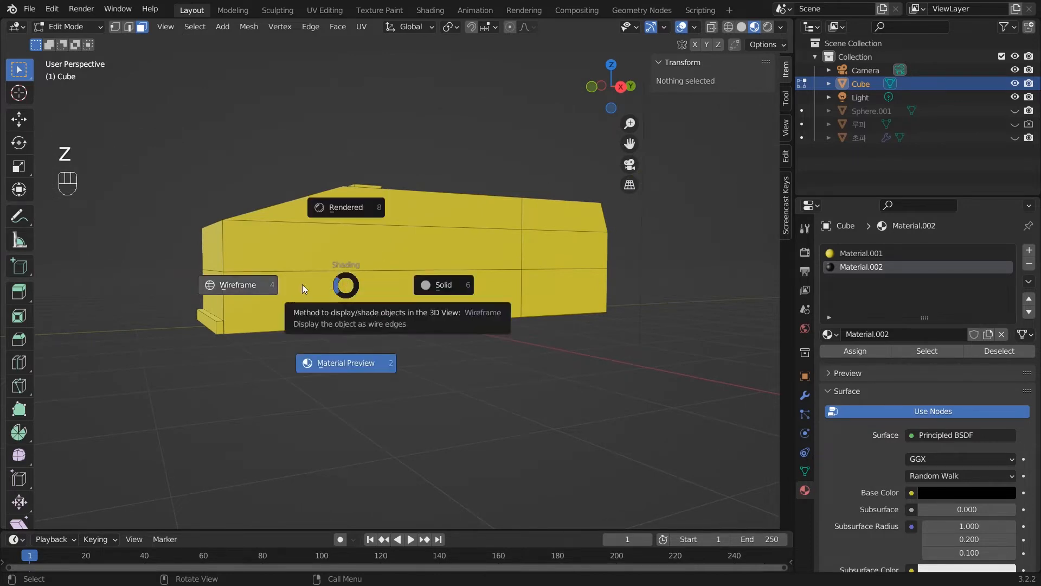
click(441, 292)
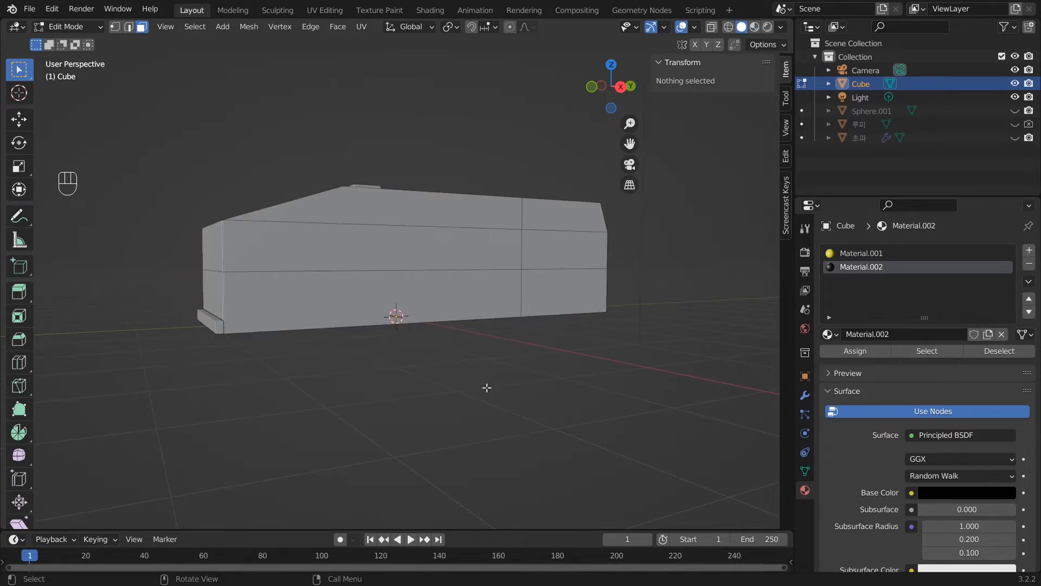
key(KP_3)
key(z)
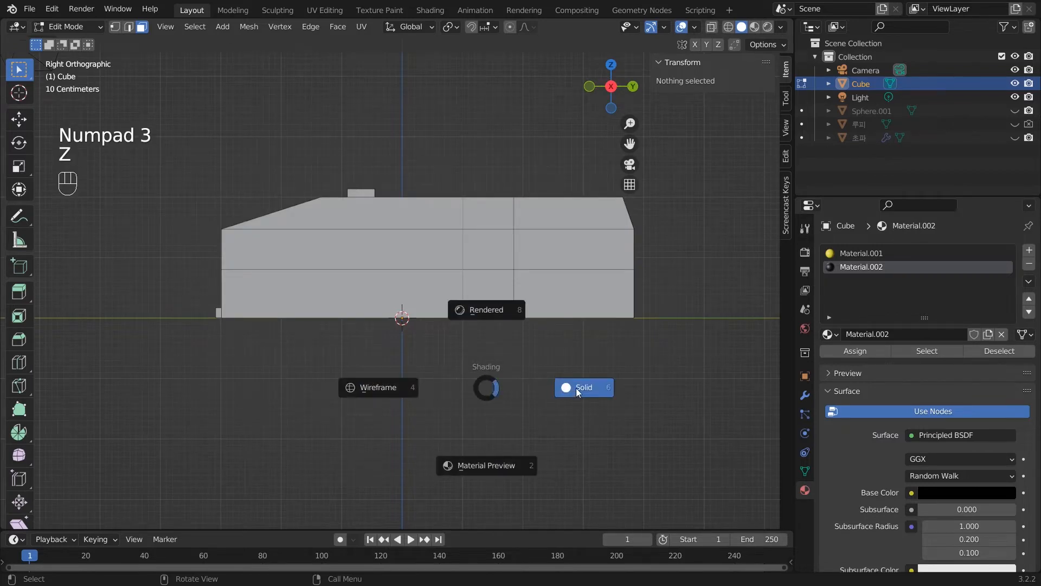
click(379, 398)
drag(194, 238, 653, 247)
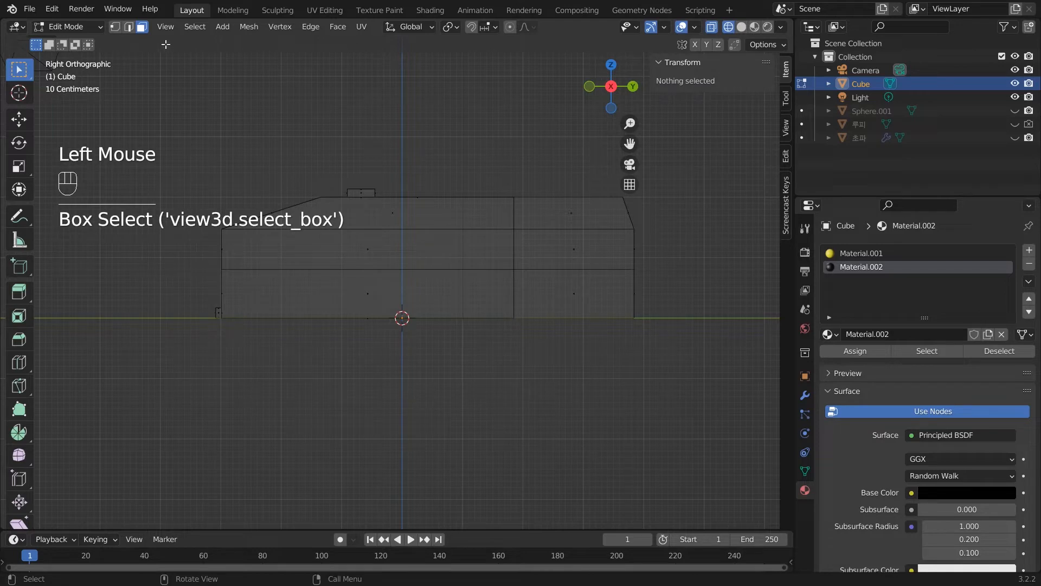
click(144, 29)
drag(195, 232, 651, 254)
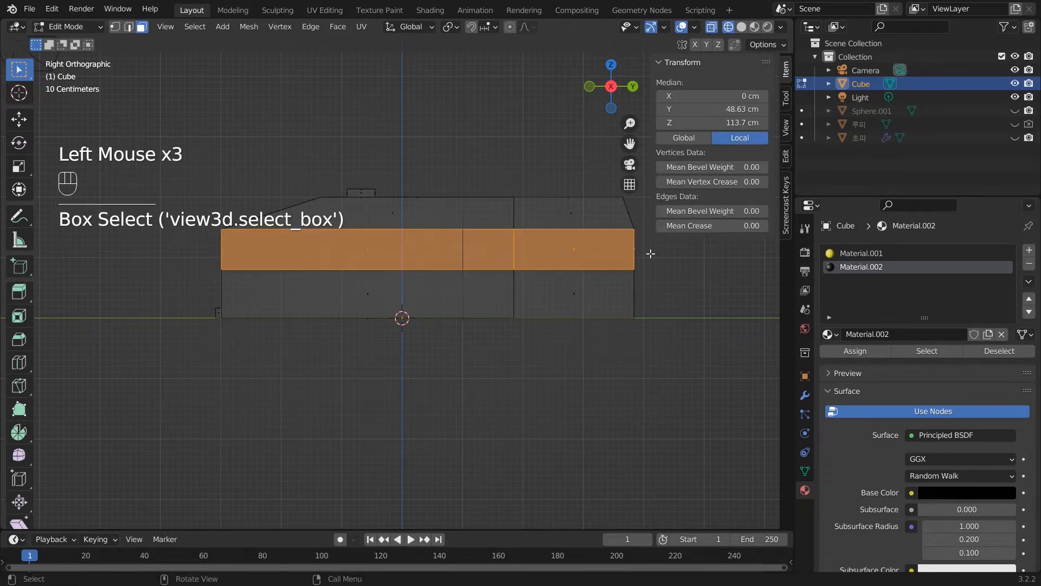
middle_drag(446, 376, 442, 424)
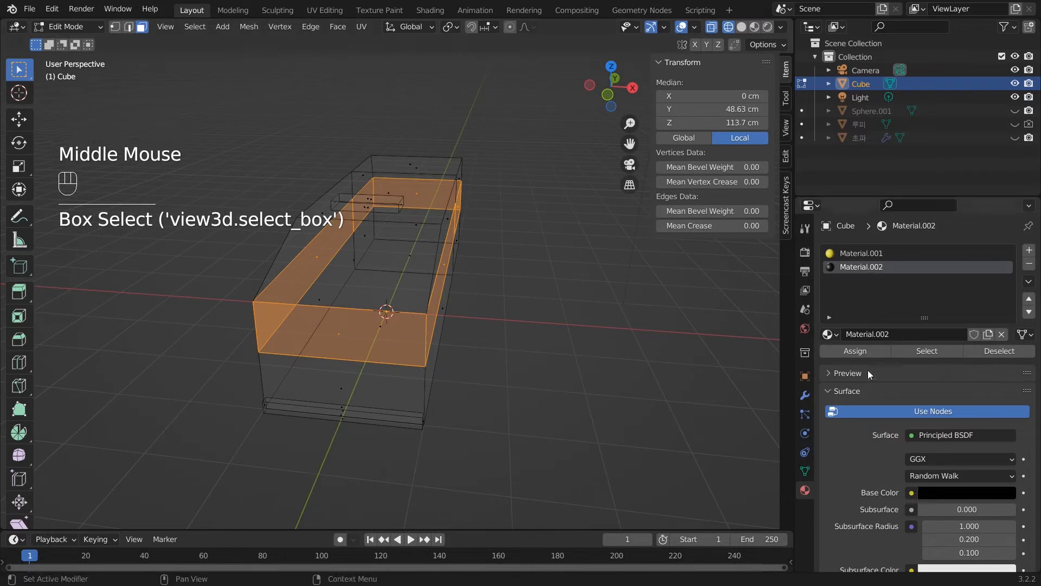
click(856, 351)
click(856, 351)
click(855, 351)
click(856, 351)
click(856, 351)
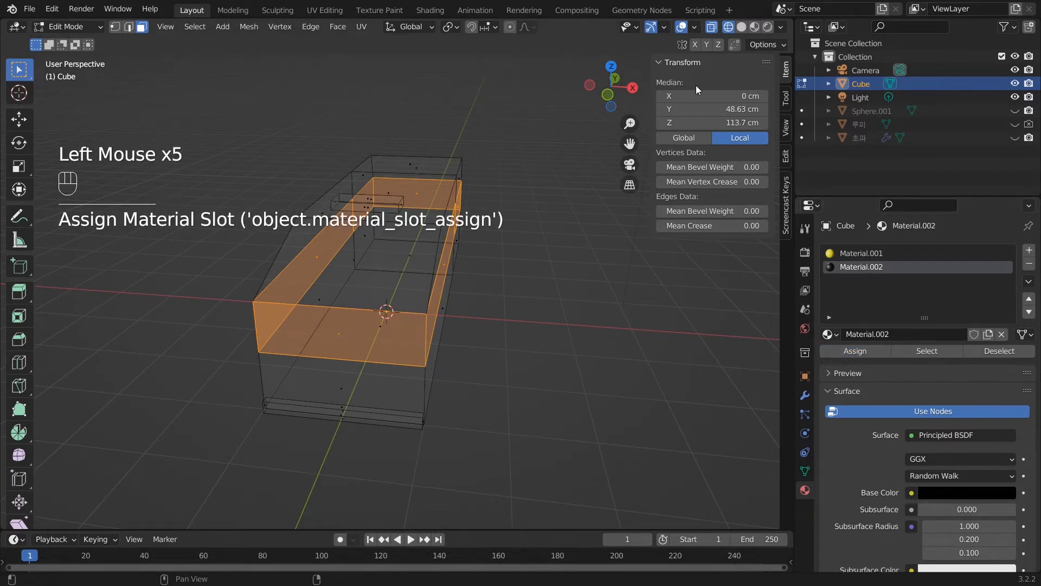
click(755, 27)
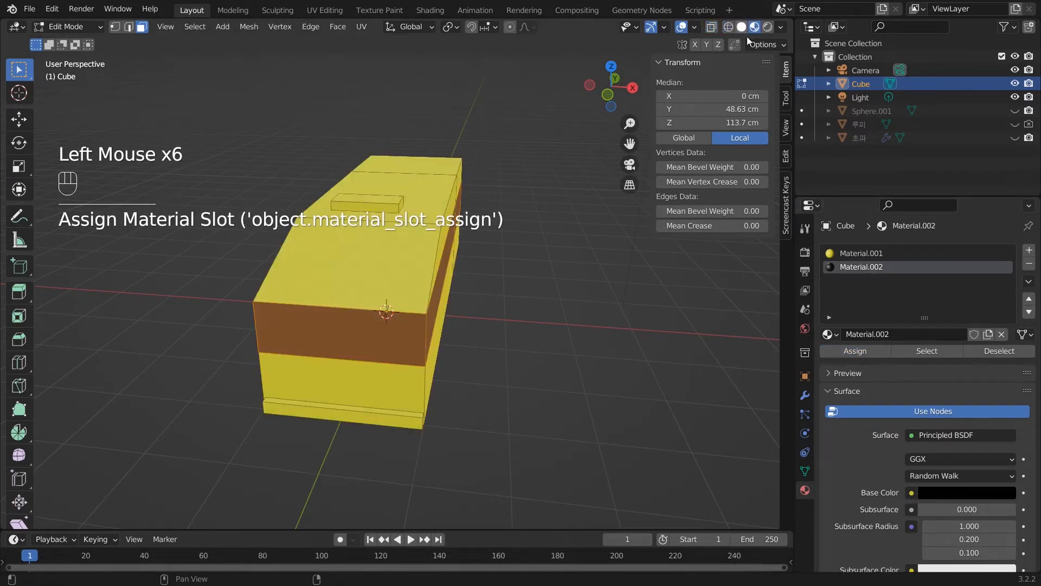
- Deselect all faces and return to Object Mode with the whole yellow and black body shown from farther away
click(591, 358)
middle_drag(592, 359, 403, 458)
click(493, 406)
key(Tab)
scroll(404, 456, down, 2)
middle_drag(353, 425, 310, 398)
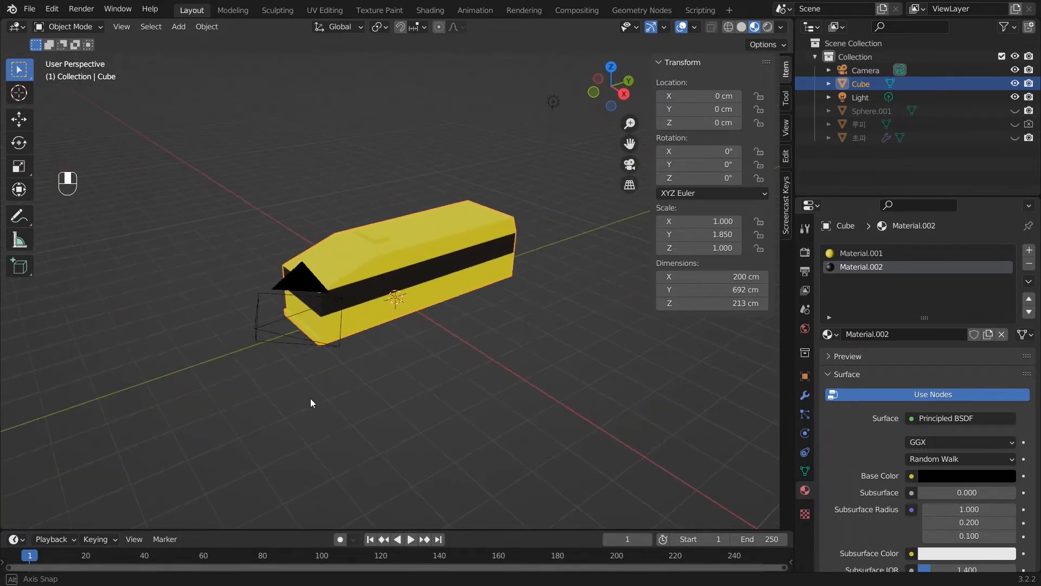
scroll(337, 386, down, 2)
scroll(488, 288, down, 2)
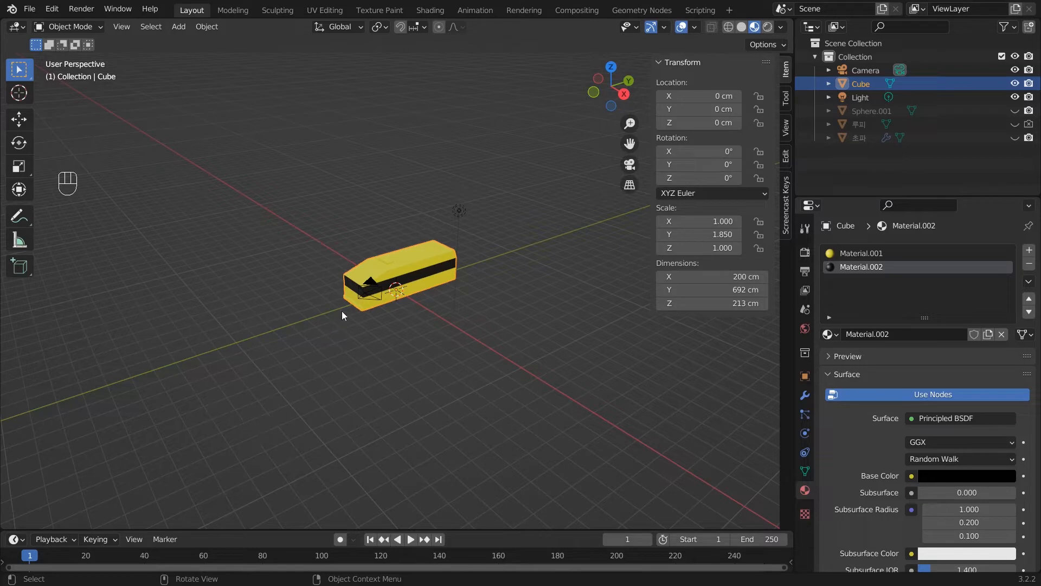
- Check the body's framing through the camera and its placement from above, and select the body
key(KP_0)
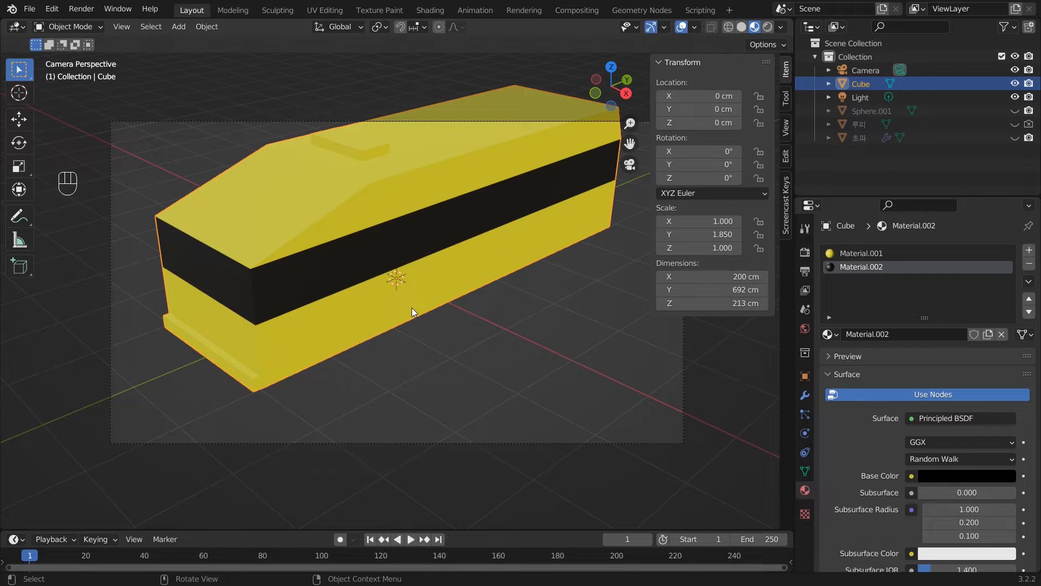
click(379, 388)
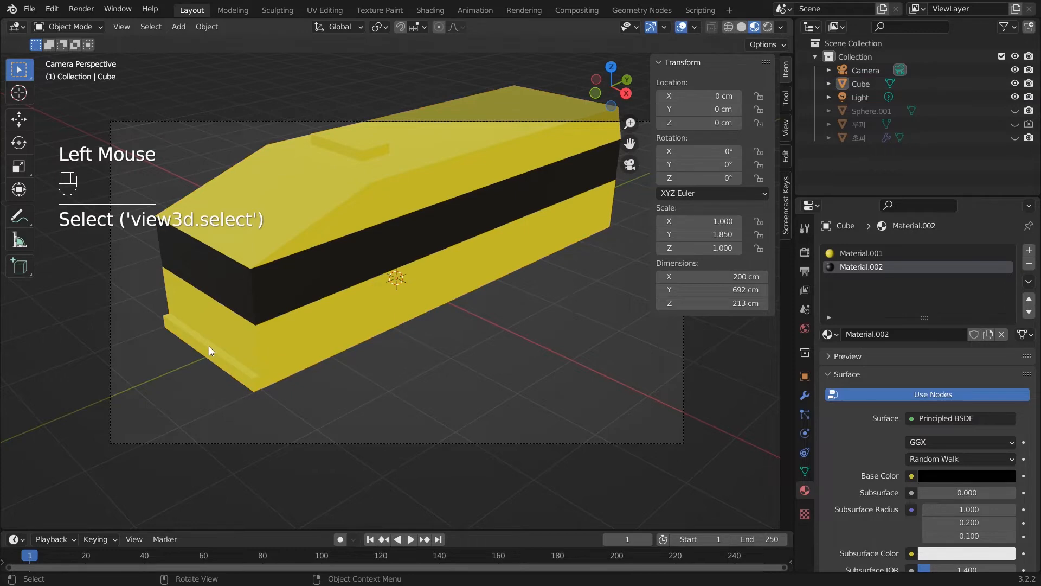
key(KP_7)
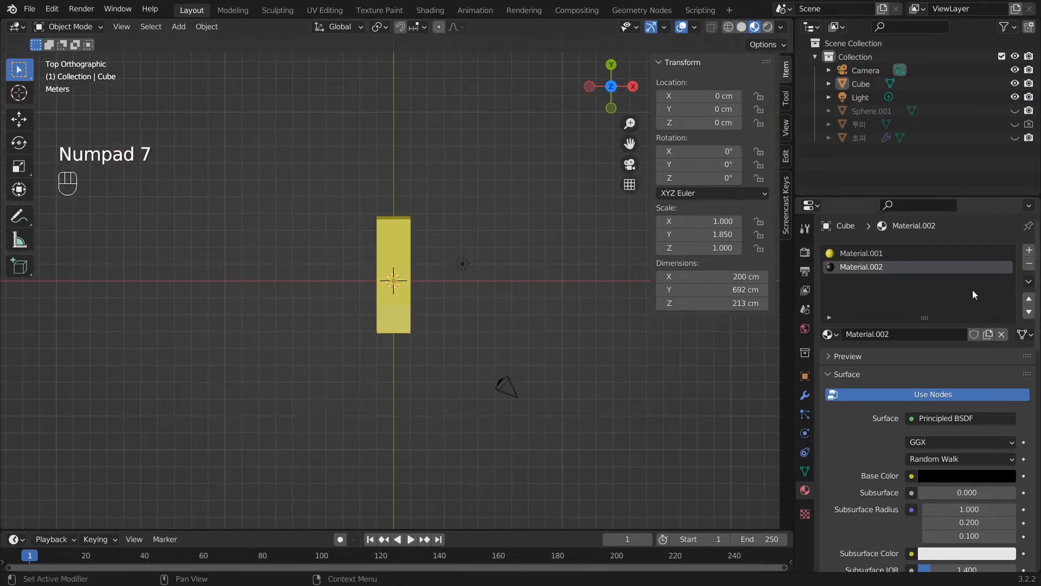
click(398, 313)
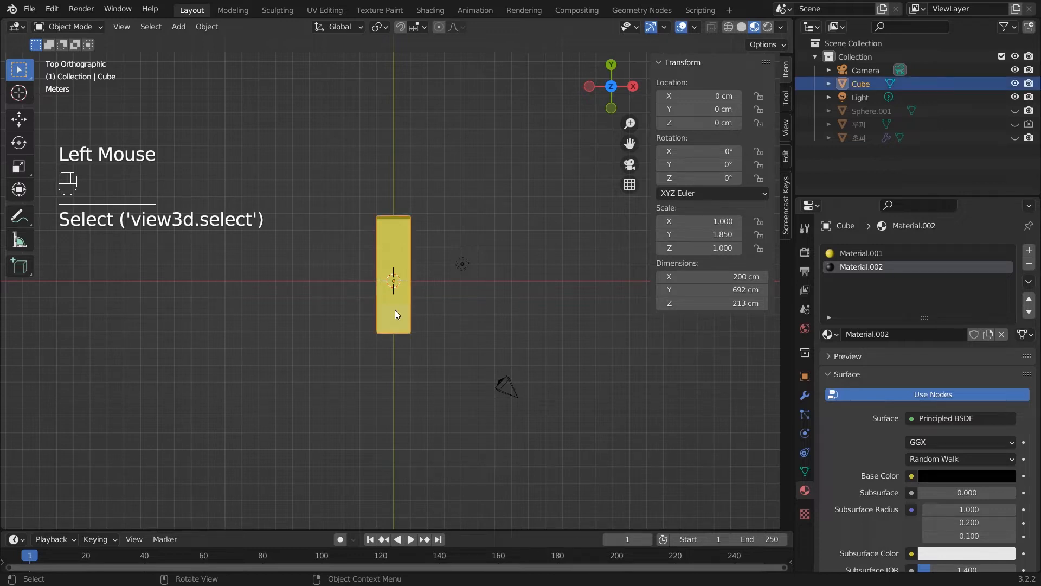
click(395, 310)
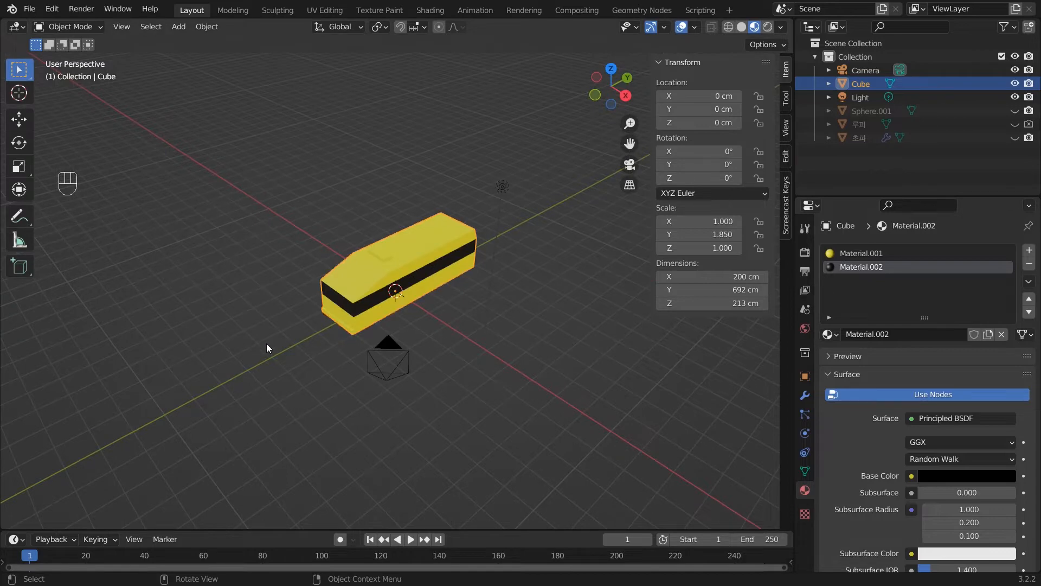
- Hide the yellow and black body from the top view and rename its object to Bus
middle_drag(266, 344, 295, 350)
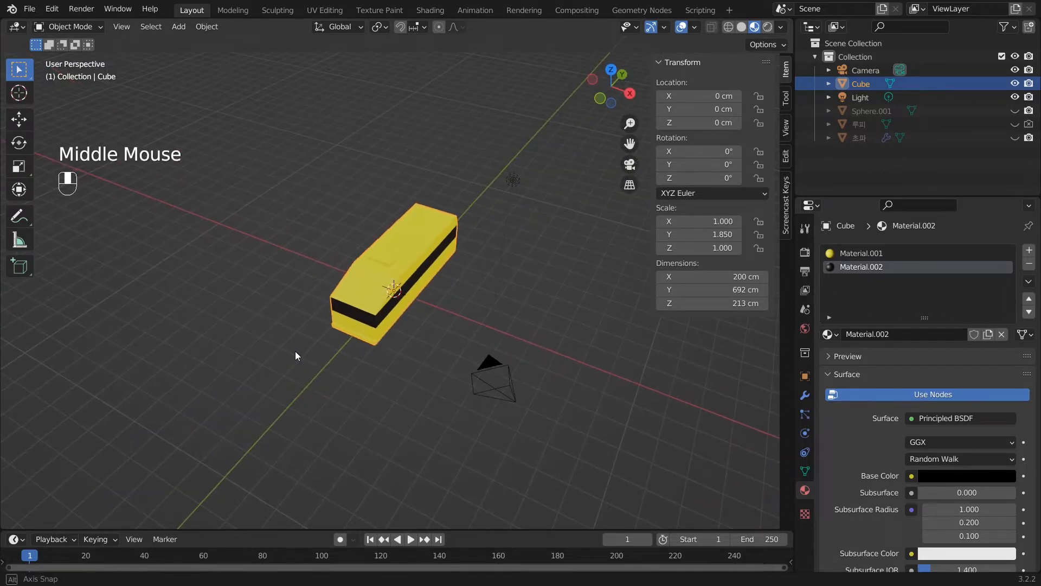
click(371, 279)
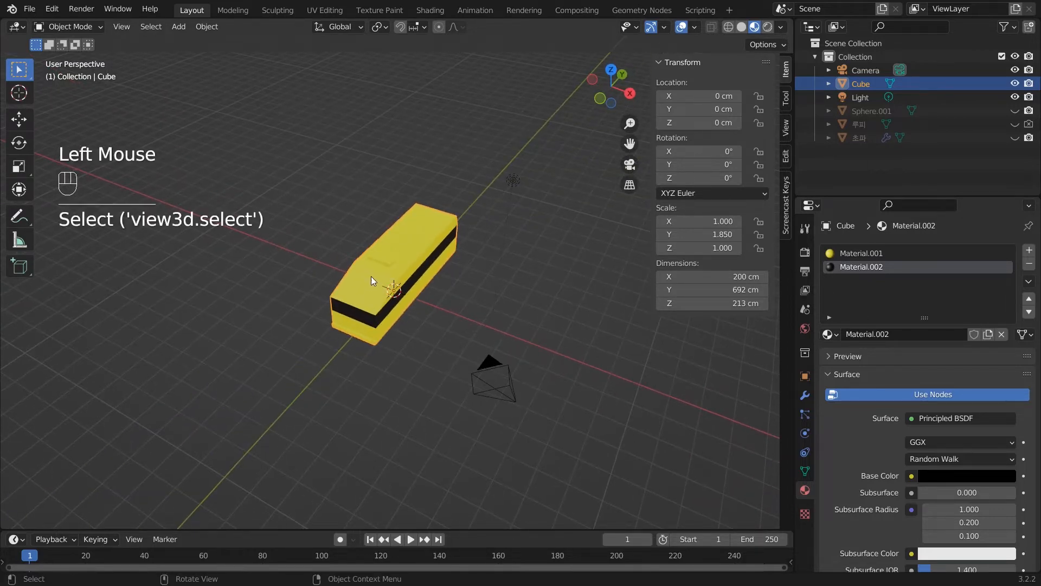
middle_drag(372, 343, 409, 392)
key(KP_7)
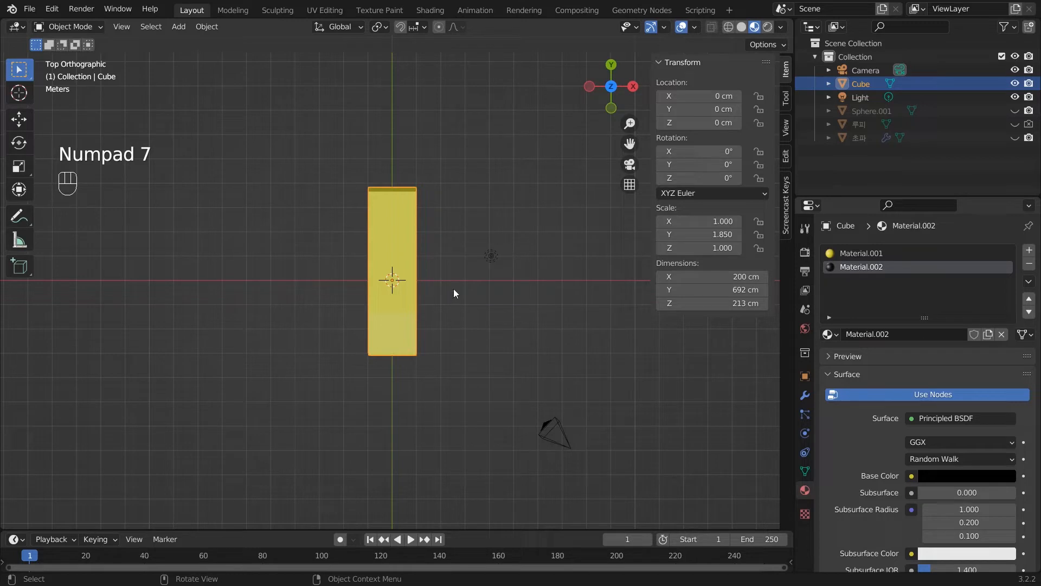
click(409, 258)
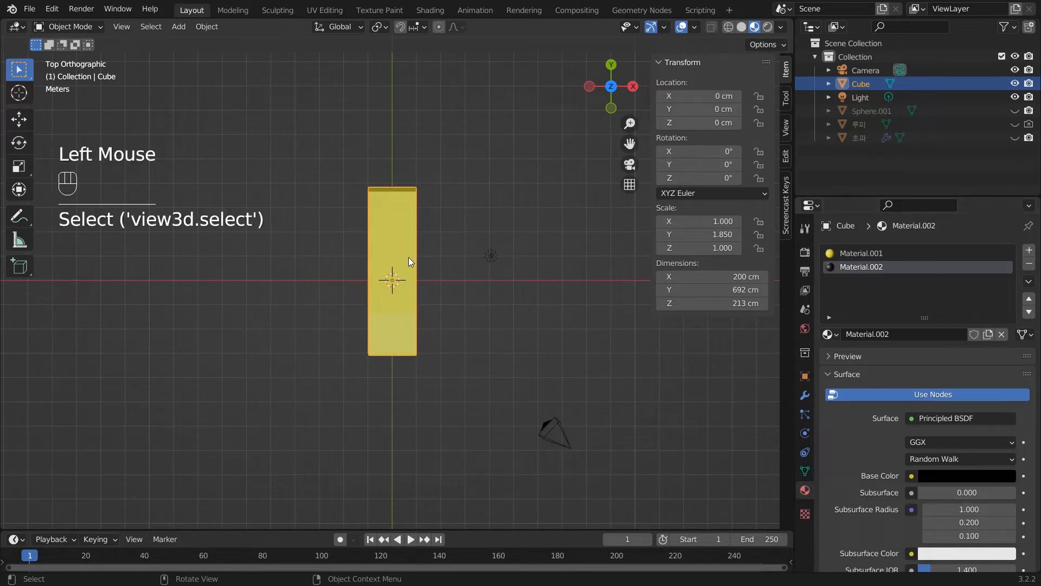
key(h)
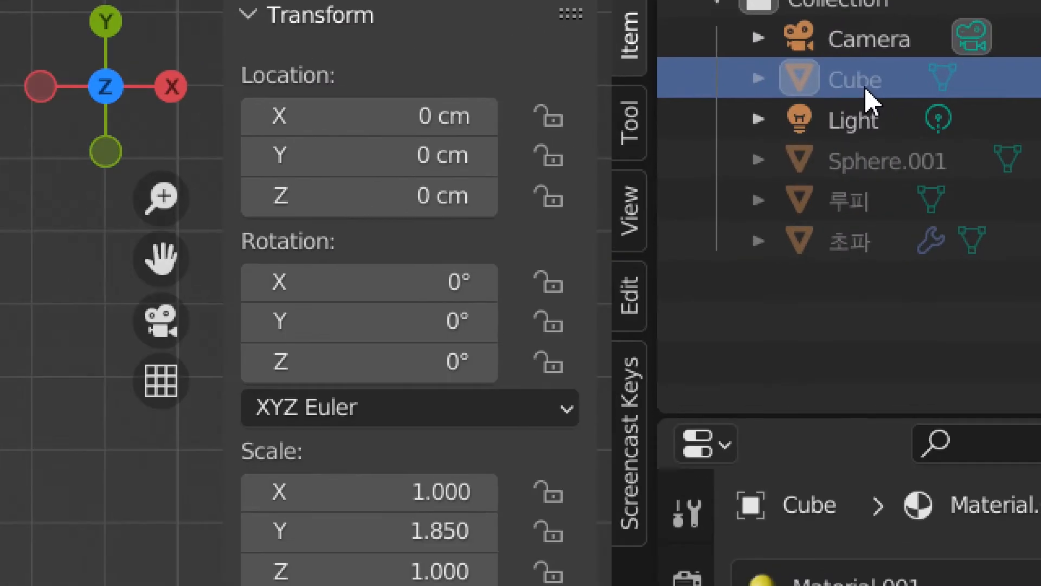
double_click(866, 88)
text(B)
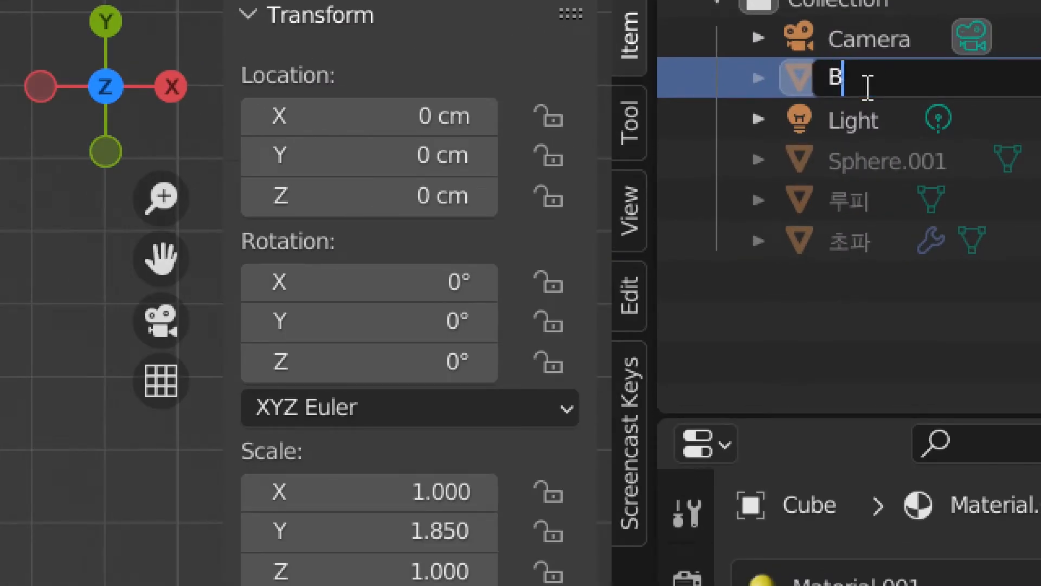
text(us)
key(Return)
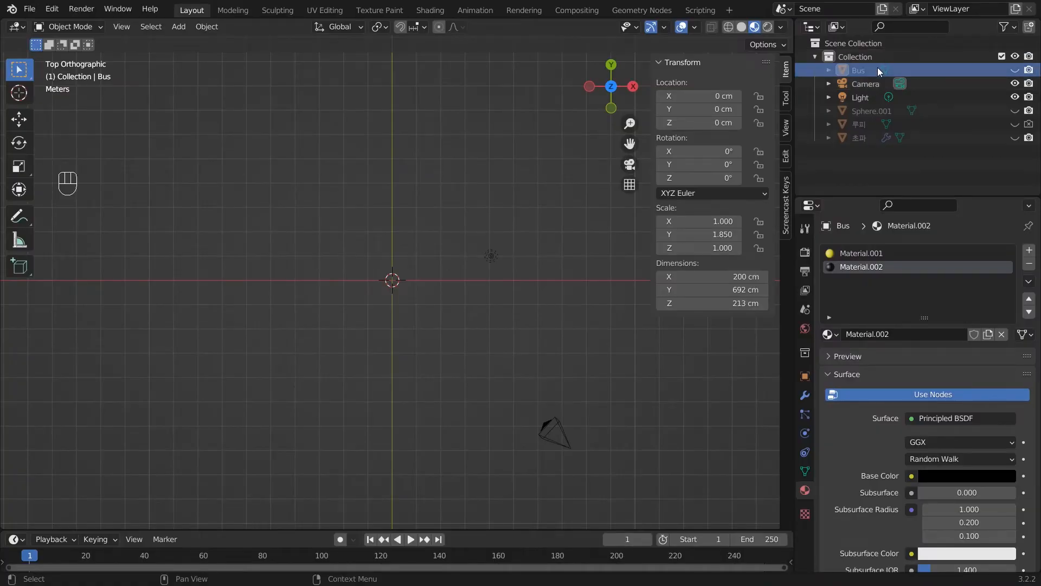
- Show the Bus again, check it in perspective and from above, and hide it once more
click(1015, 70)
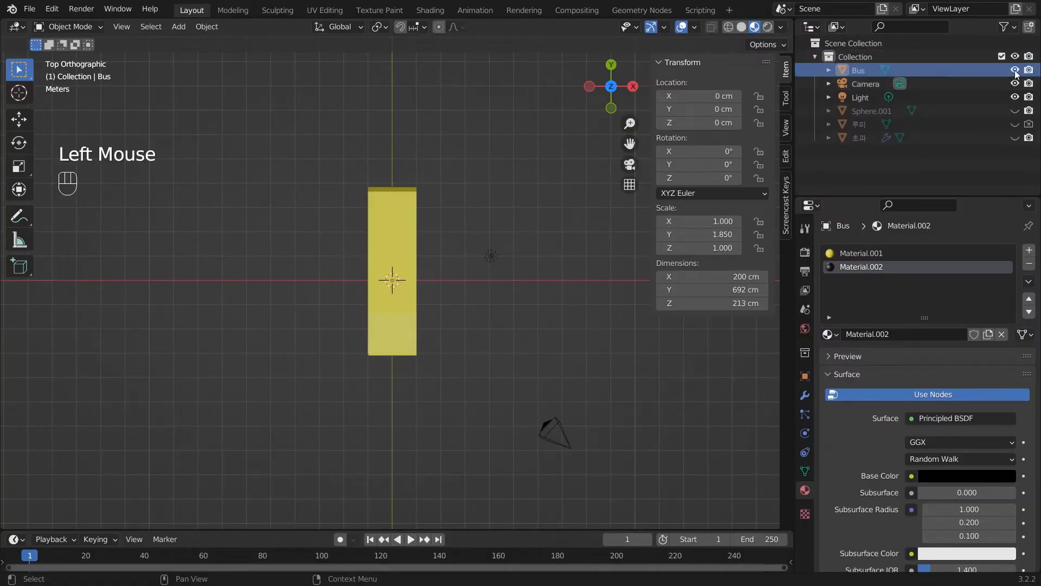
middle_drag(545, 243, 504, 135)
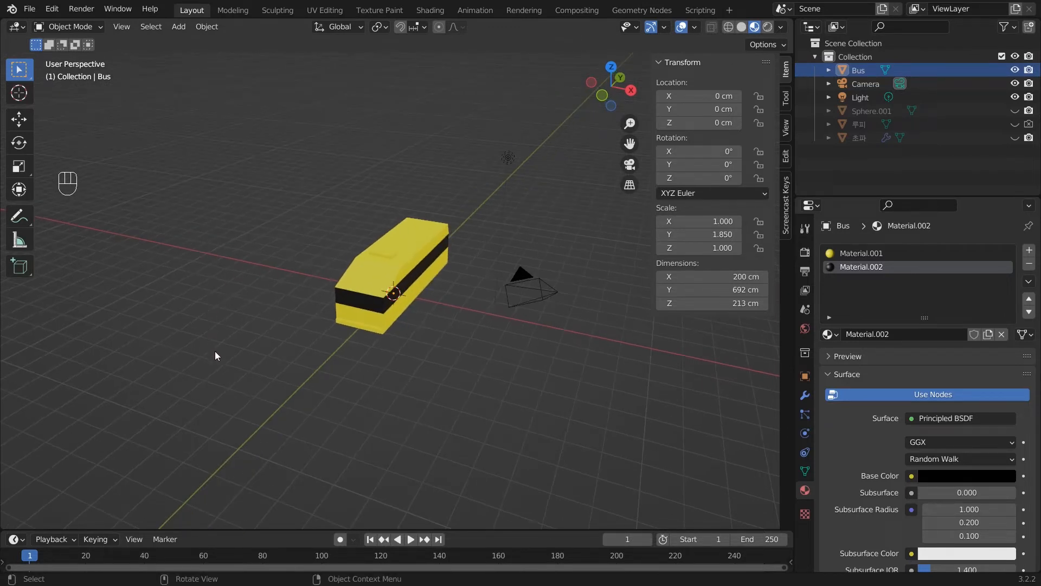
key(KP_7)
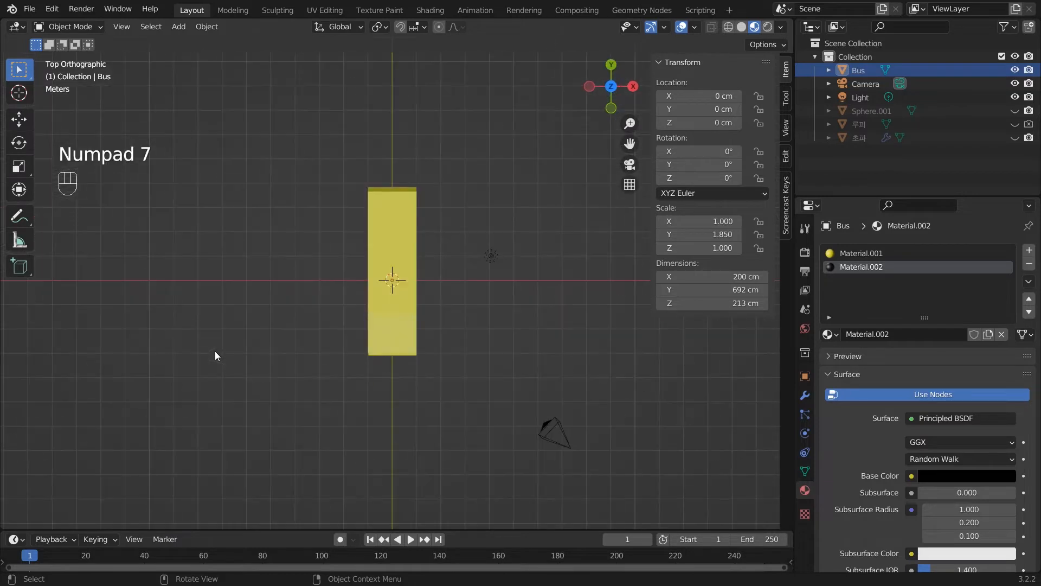
click(381, 312)
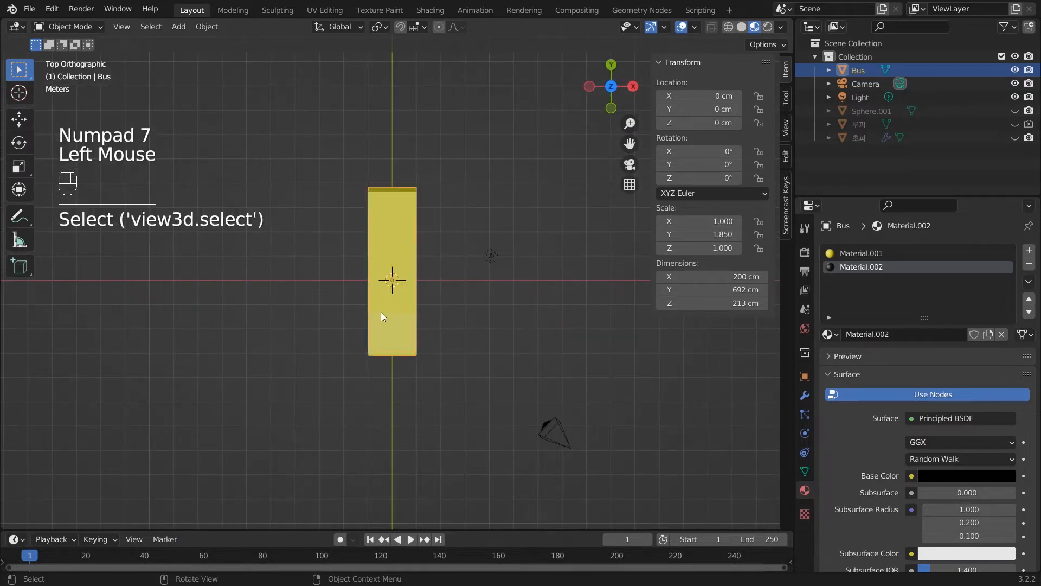
click(394, 303)
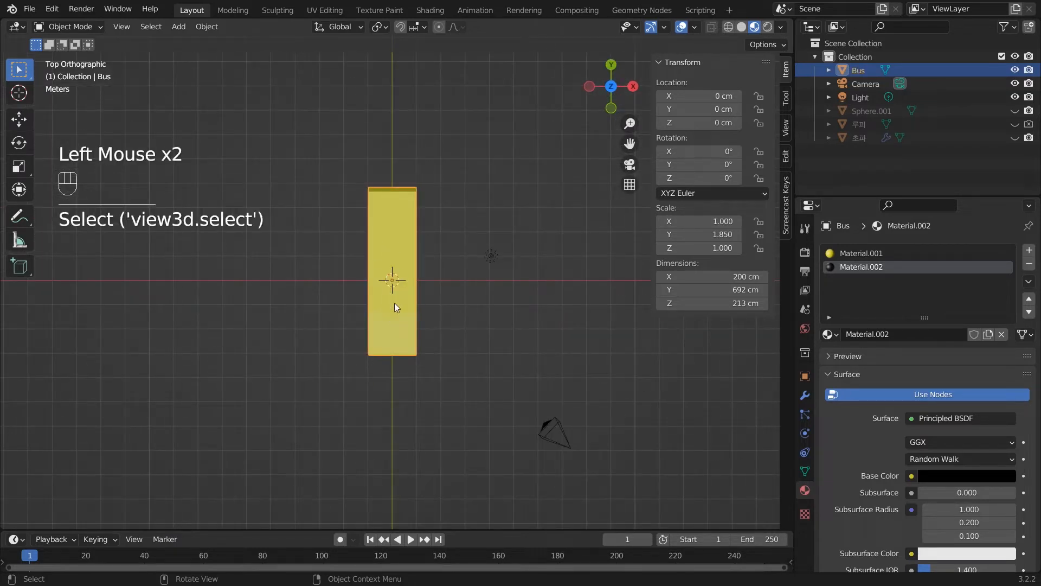
key(h)
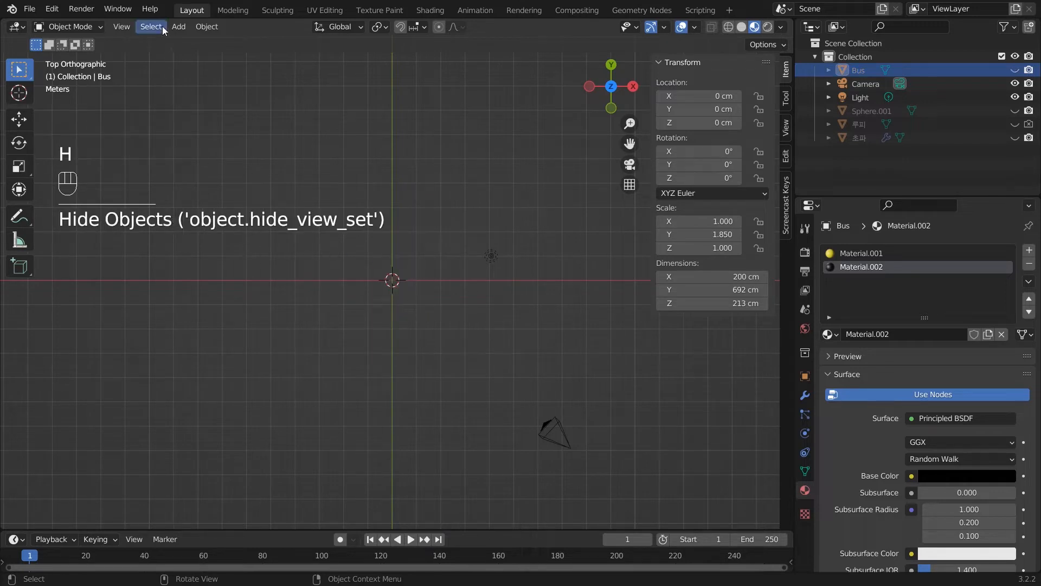
- Add a Path curve at the world origin and select it in a closer top view
key(alt)
click(180, 27)
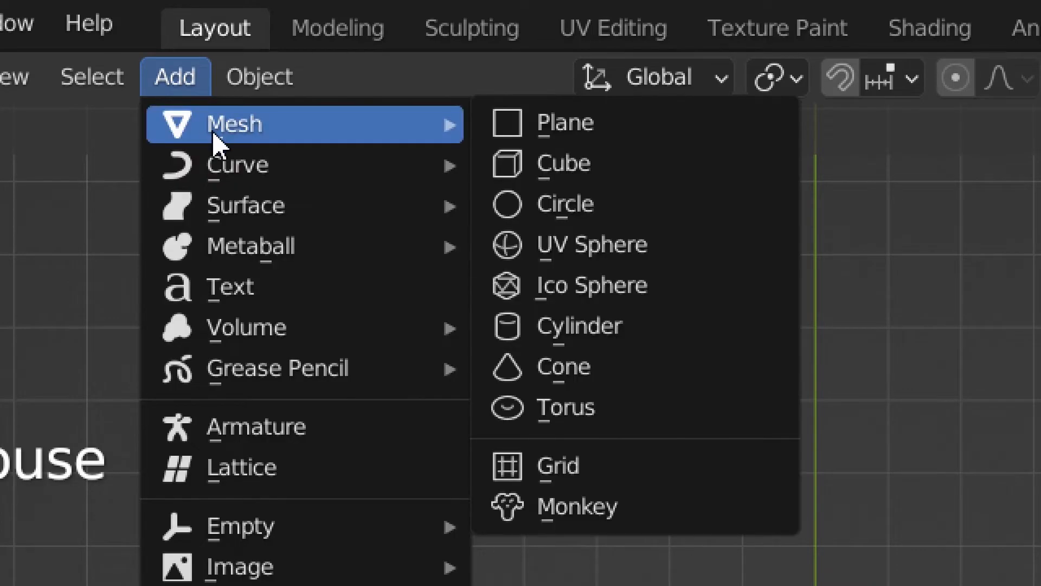
mouse_move(225, 177)
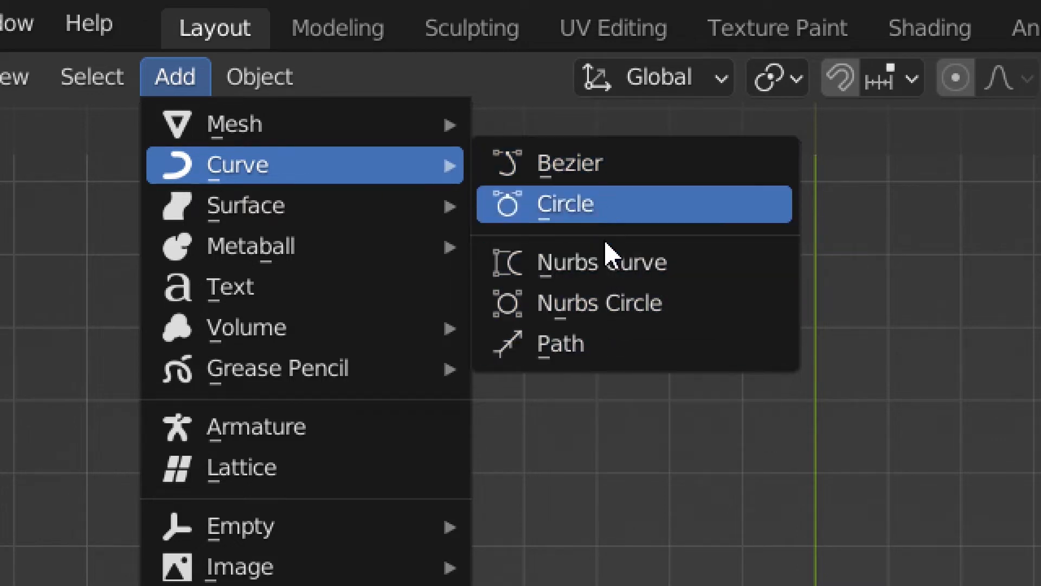
click(618, 353)
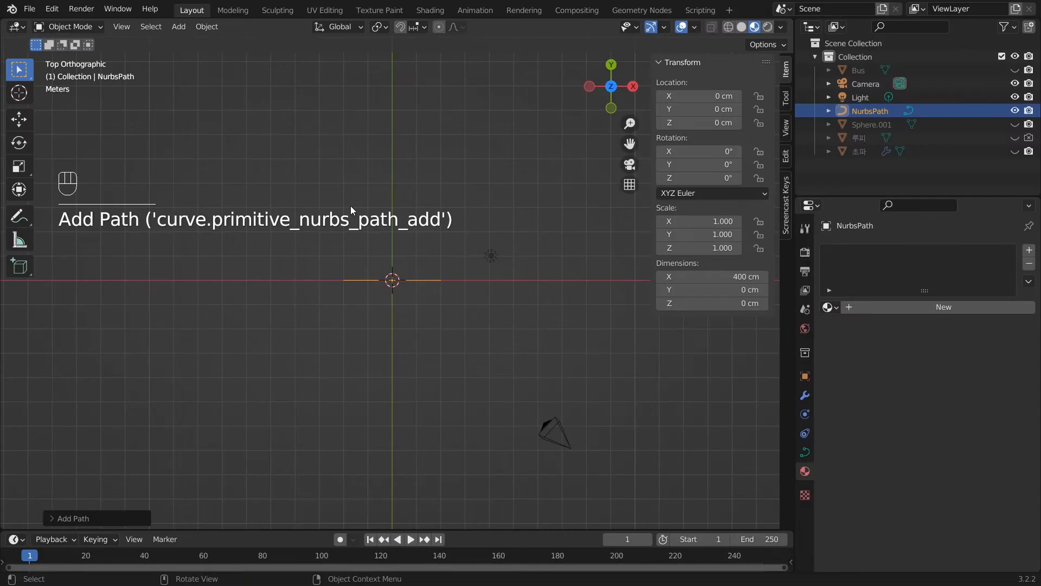
scroll(400, 293, up, 2)
scroll(399, 290, up, 1)
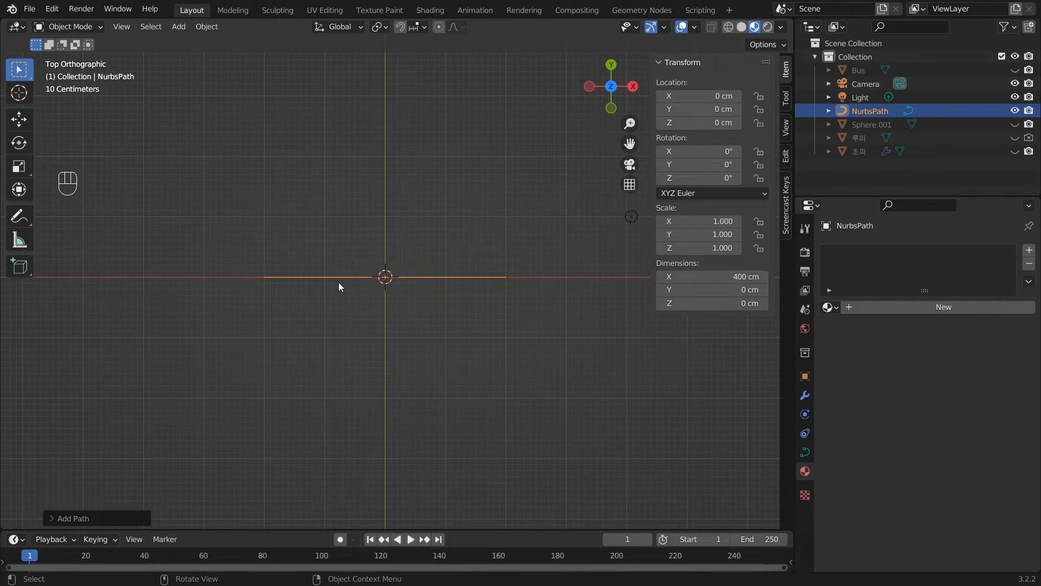
click(439, 324)
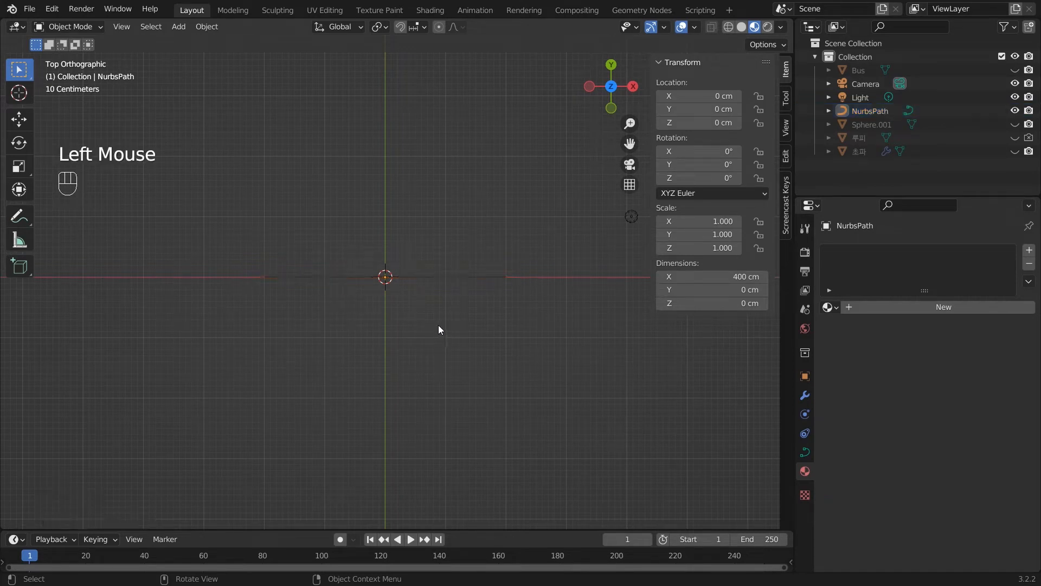
scroll(358, 279, up, 1)
click(349, 273)
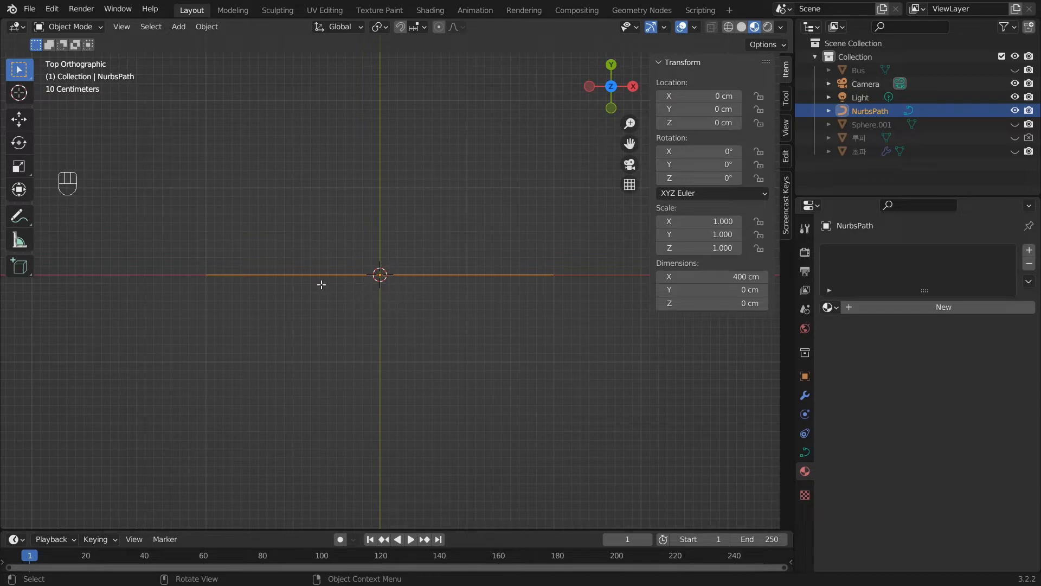
- Enter Edit Mode on the path and move its negative-X end control point to about X -336 cm, Y 40 cm
key(Tab)
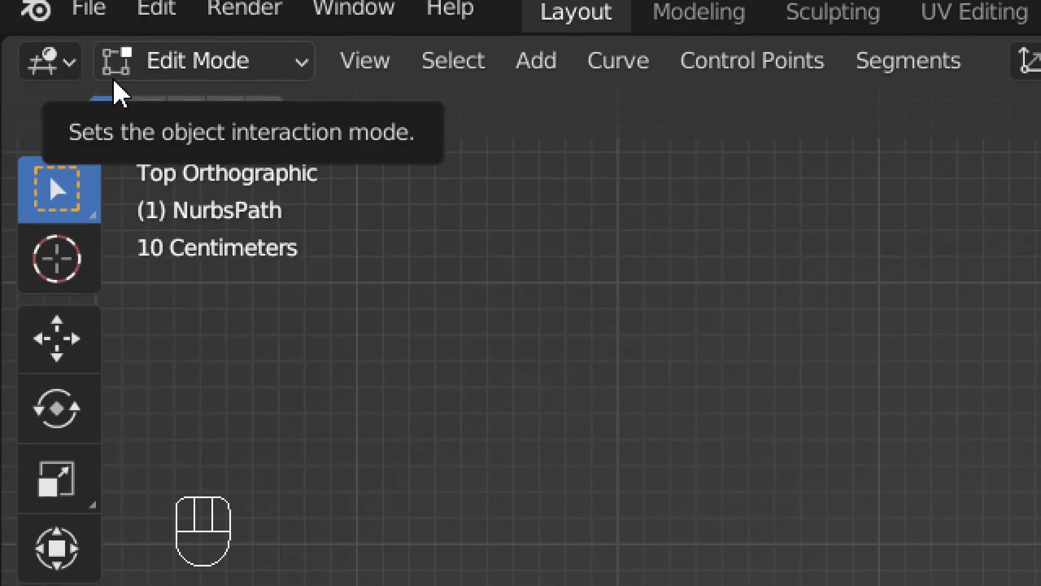
key(alt)
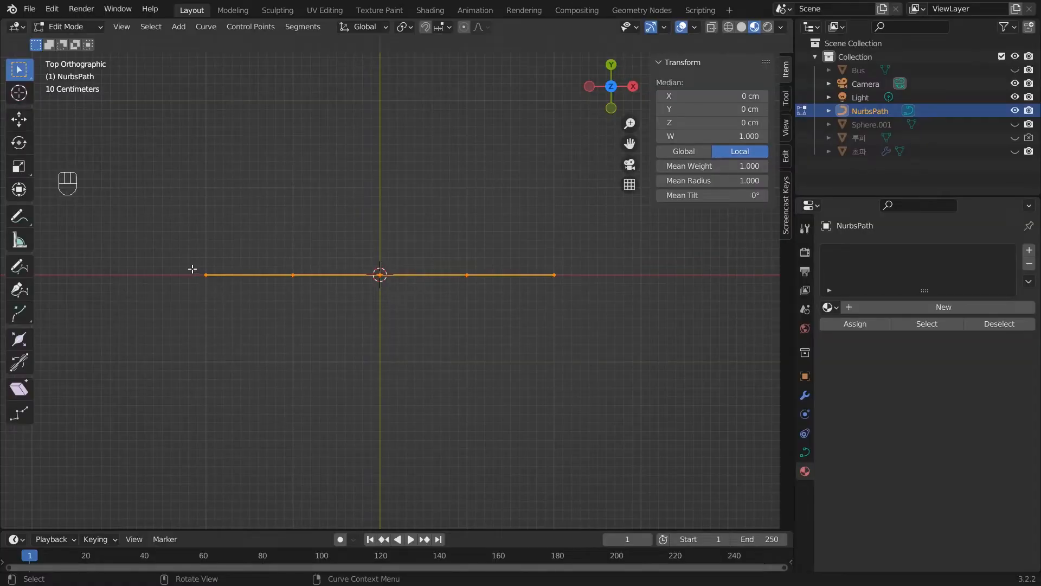
drag(192, 266, 228, 291)
drag(544, 259, 563, 294)
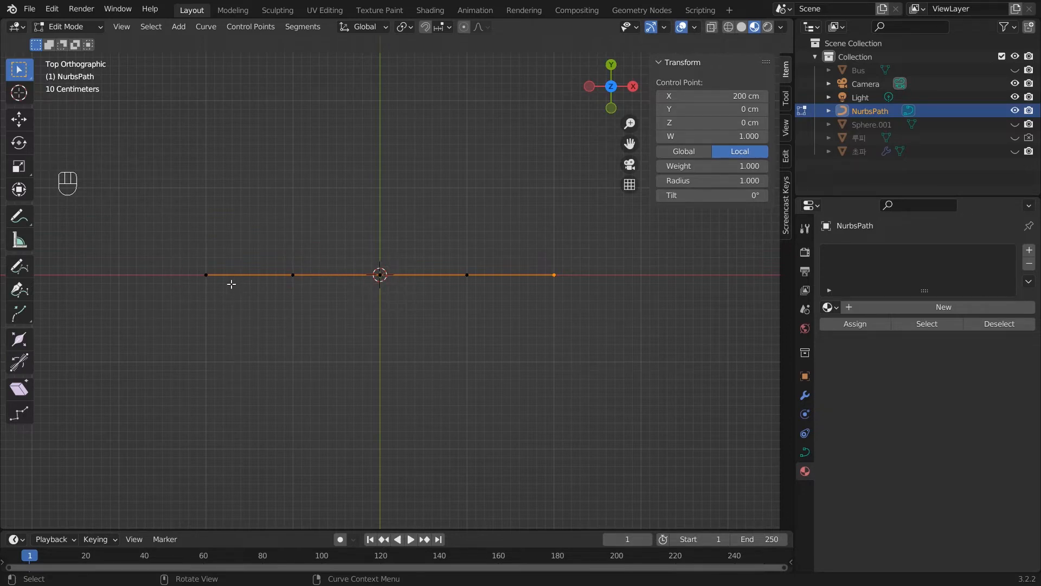
drag(174, 260, 326, 296)
key(shift)
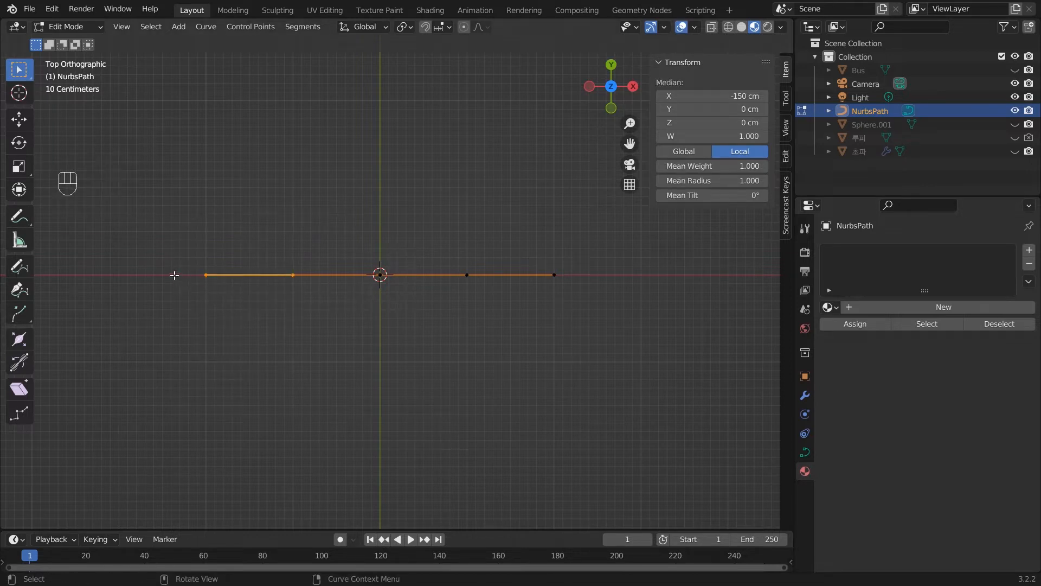
drag(172, 258, 219, 299)
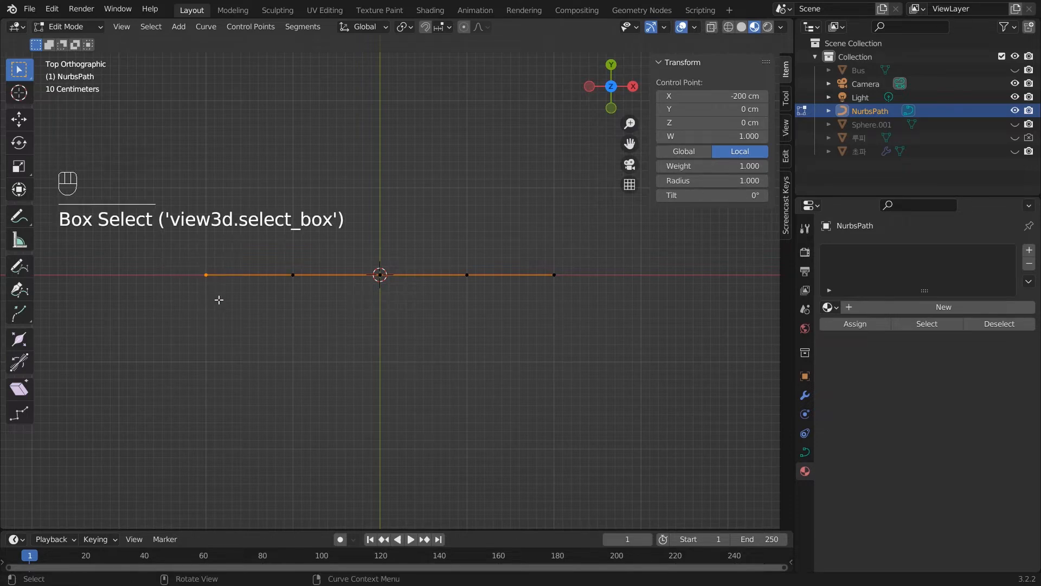
key(g)
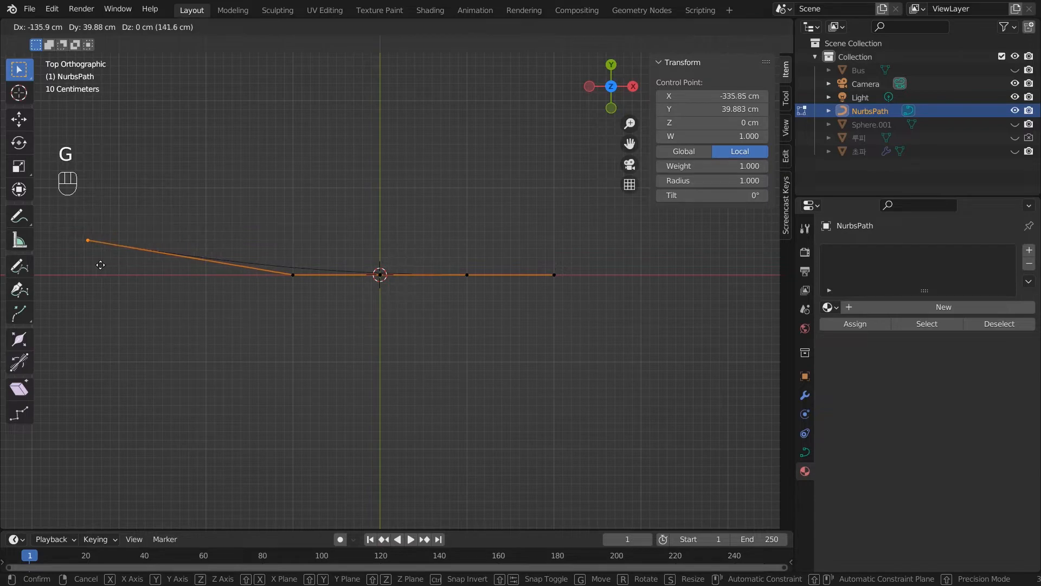
click(101, 265)
- Extrude two more control points from that end, to about X -460, Y 140 cm and X -502, Y 295 cm
shift+middle_drag(309, 314, 521, 420)
drag(253, 320, 363, 405)
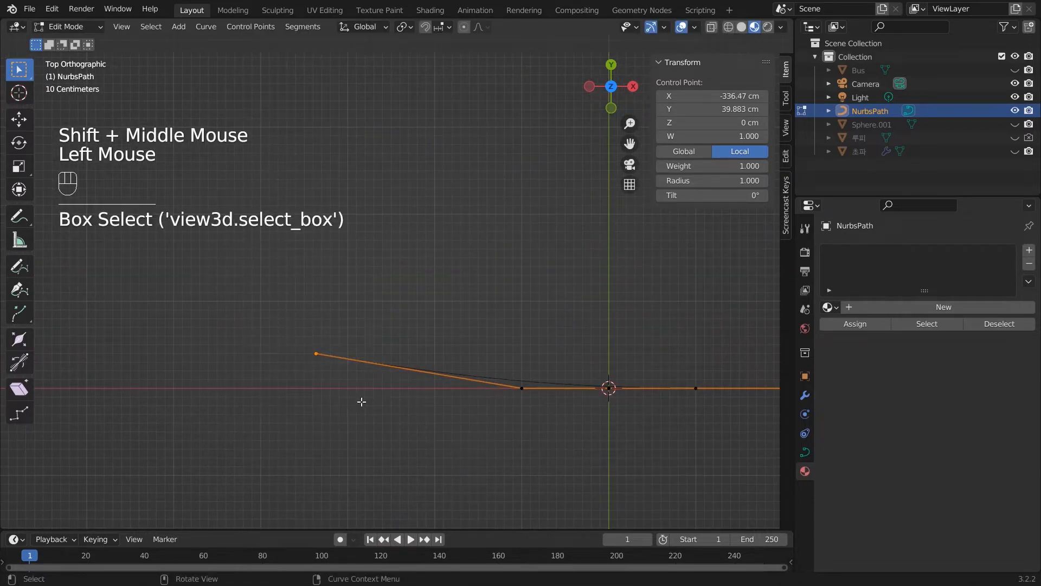
key(e)
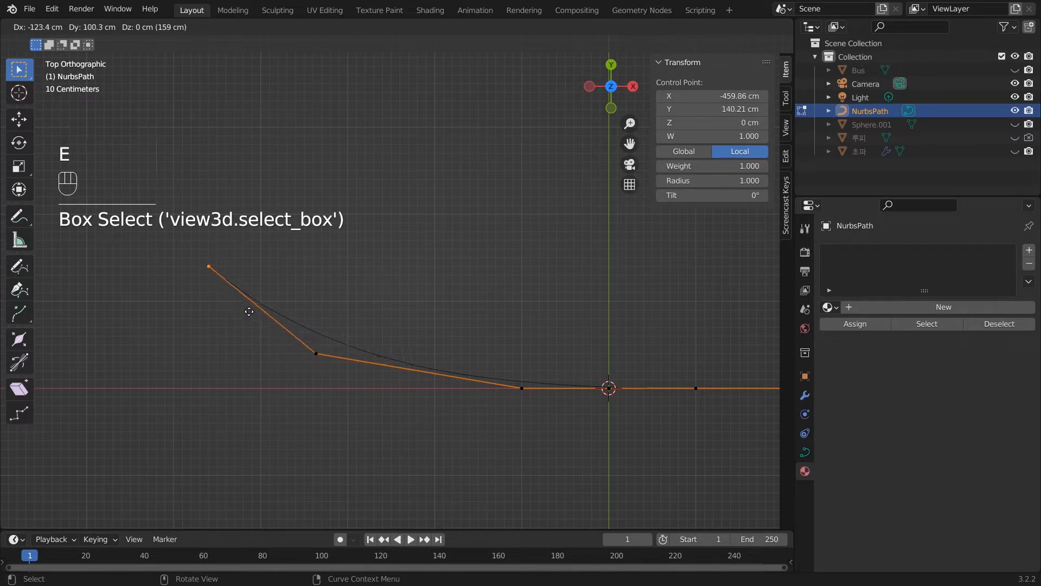
click(249, 312)
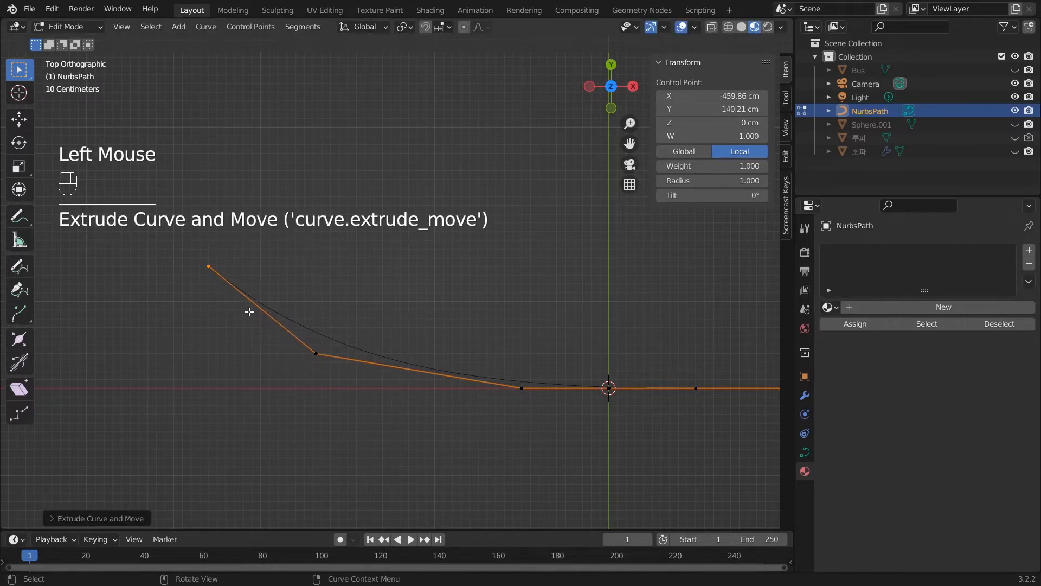
key(e)
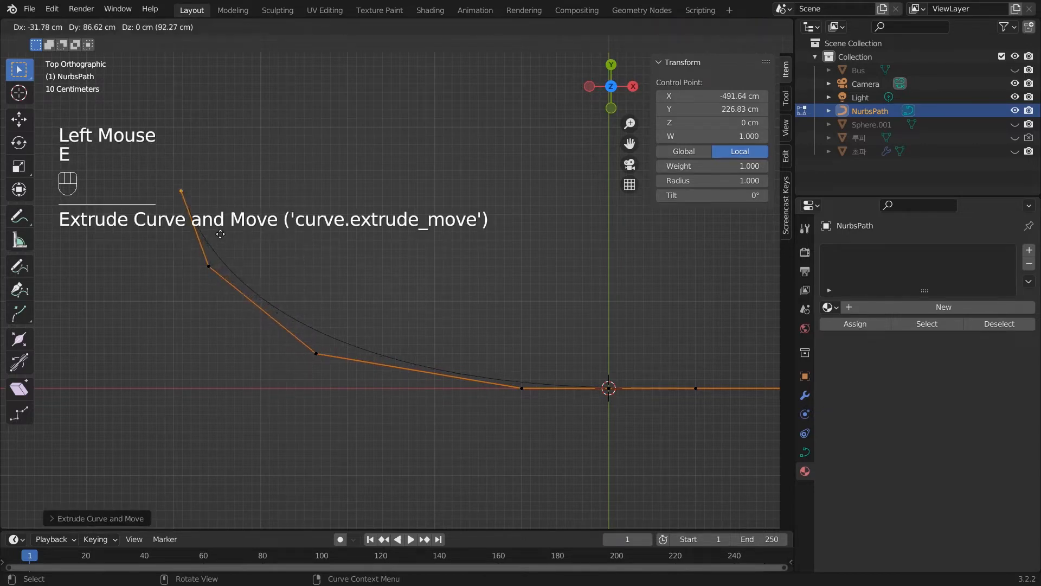
click(212, 180)
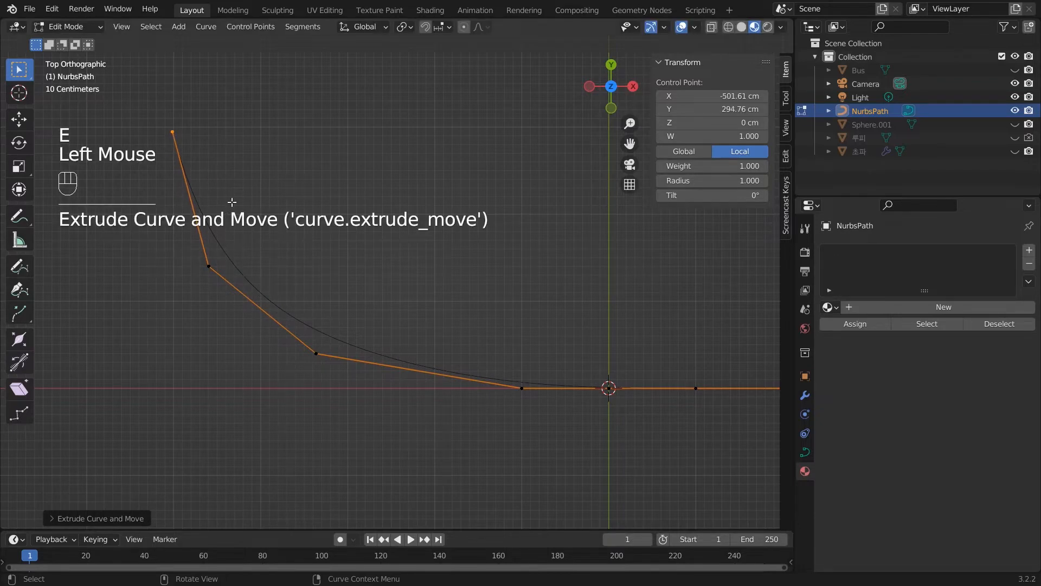
- Move the newest end point farther outward along the bend, and extrude another control point to about X -602 cm, Y 582 cm
scroll(234, 191, down, 3)
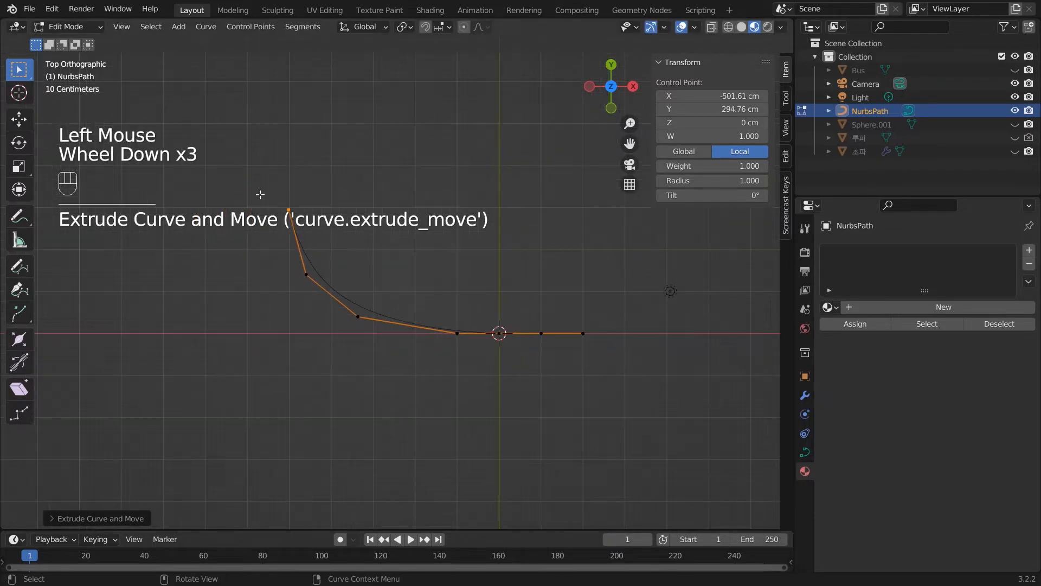
drag(262, 195, 337, 241)
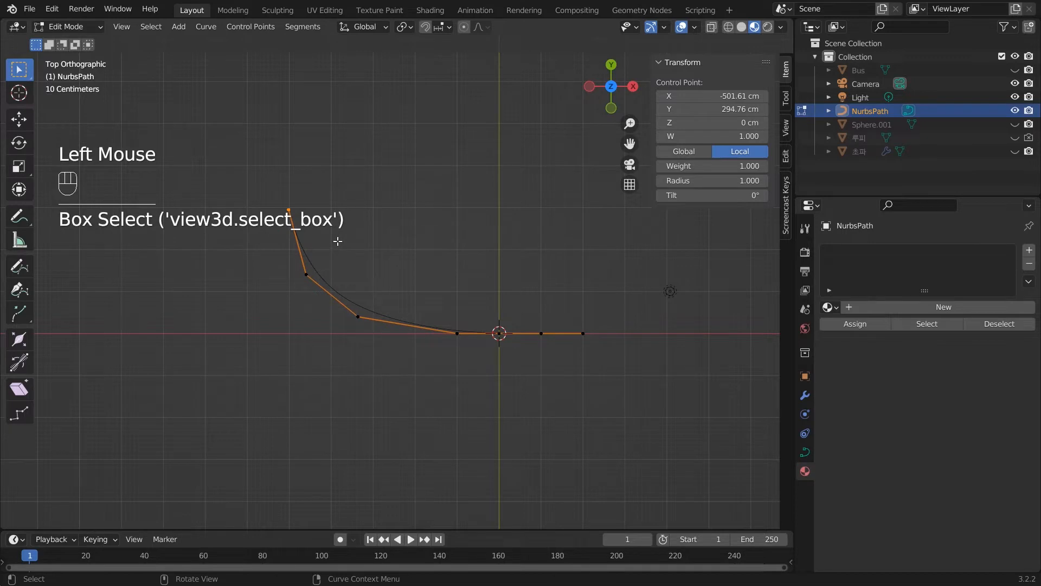
key(g)
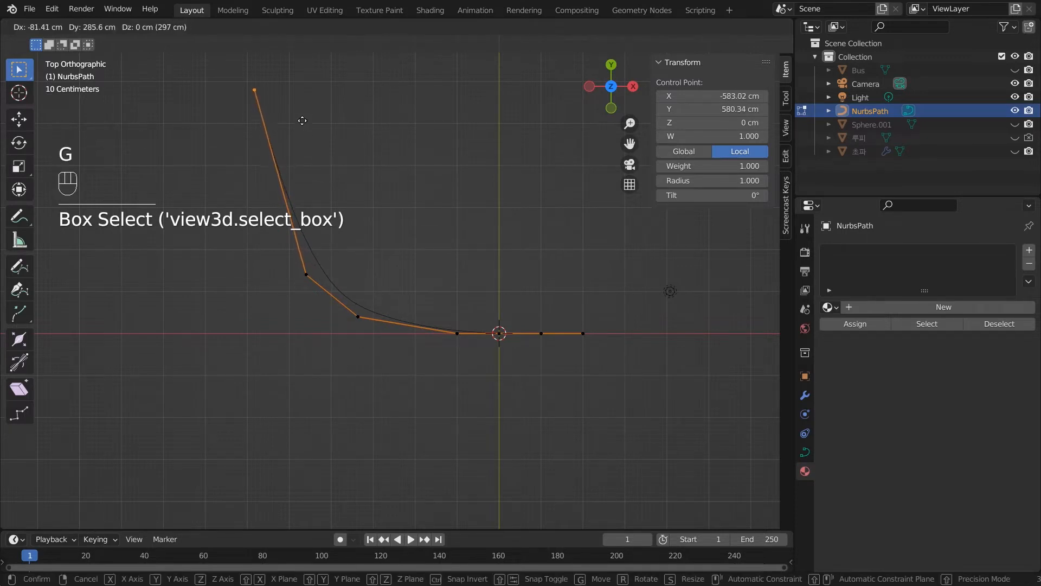
click(307, 225)
key(e)
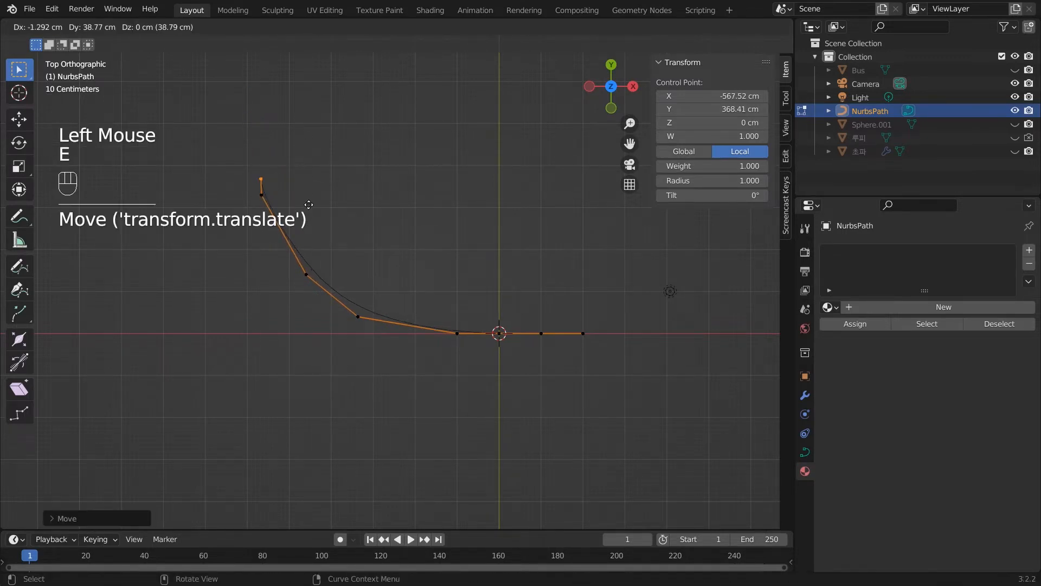
click(294, 120)
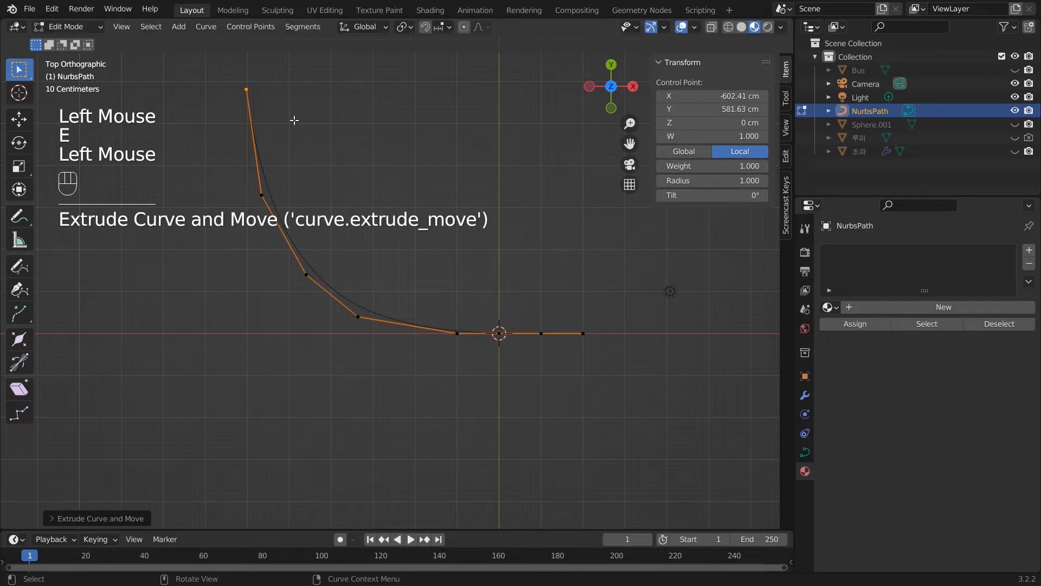
- Extrude three more control points from the path's end, to about X -389, Y 671 cm, X -73, Y 636 cm and X 92, Y 623 cm
key(e)
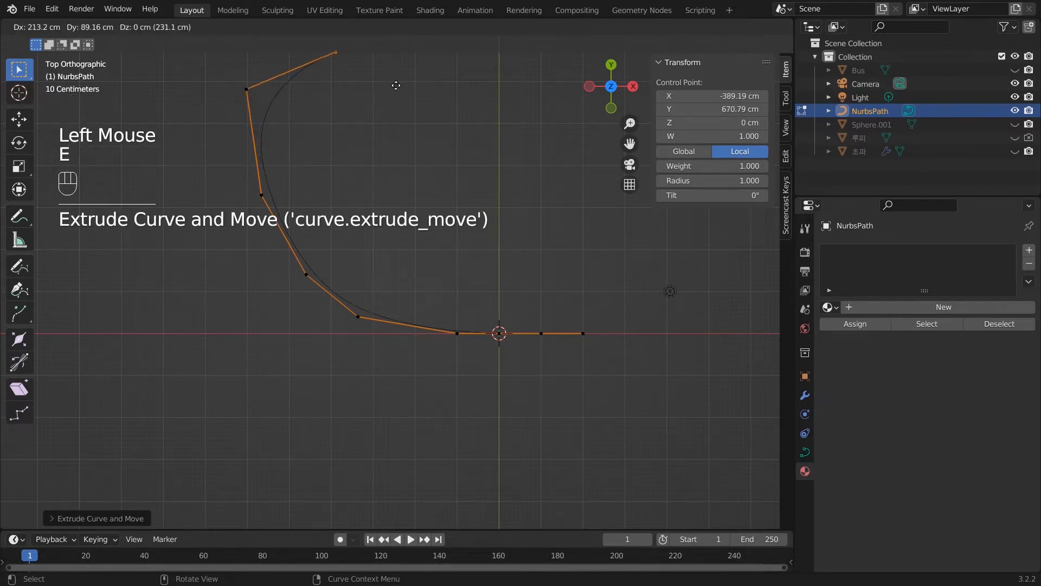
click(396, 86)
key(e)
click(530, 100)
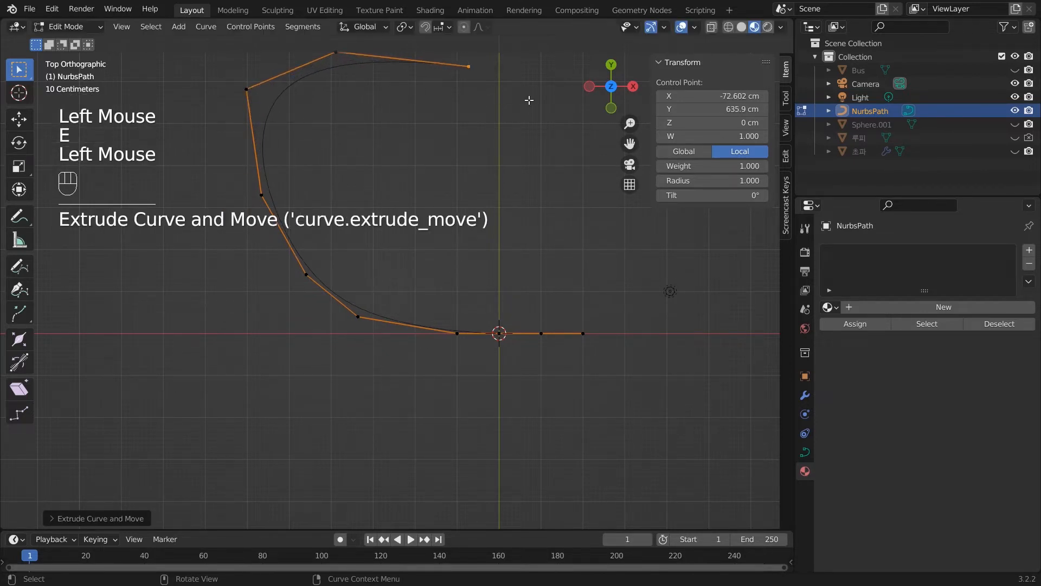
key(e)
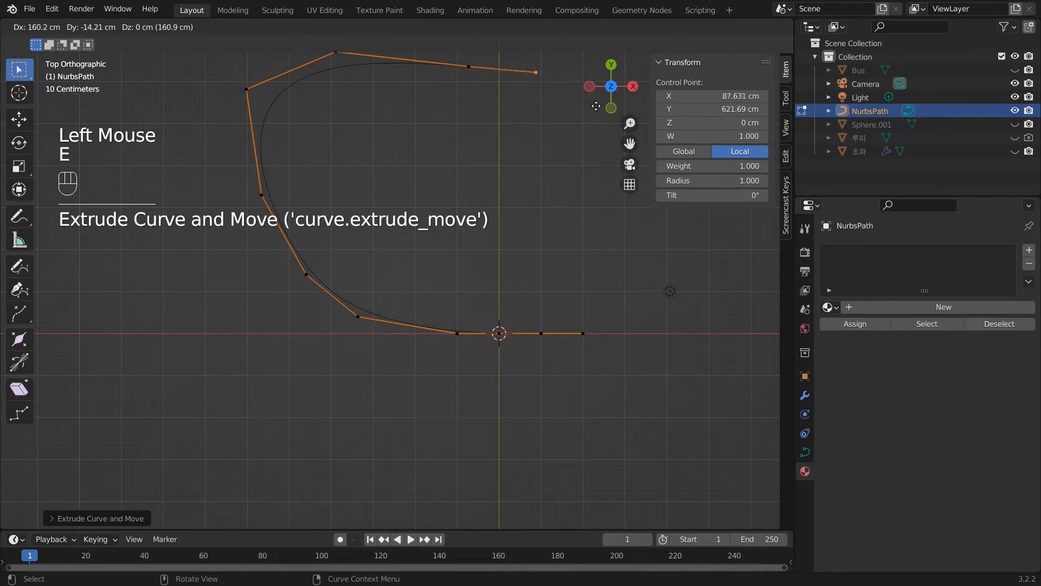
click(597, 105)
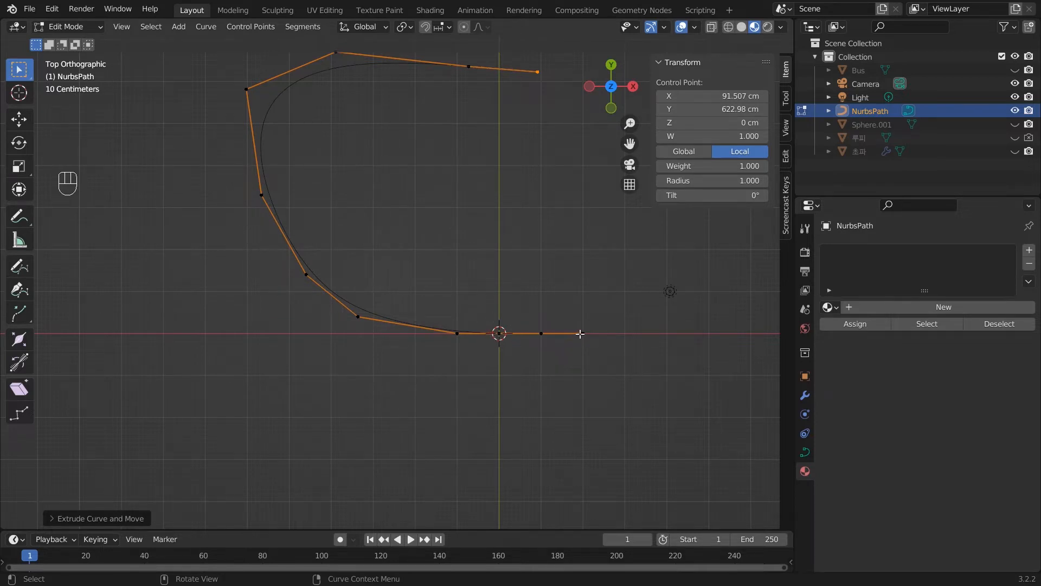
- Box-select the path's other end control point on the positive X axis and move it to about X 307 cm, Y -2 cm
scroll(586, 336, up, 2)
shift+middle_drag(661, 383, 551, 379)
drag(548, 327, 594, 375)
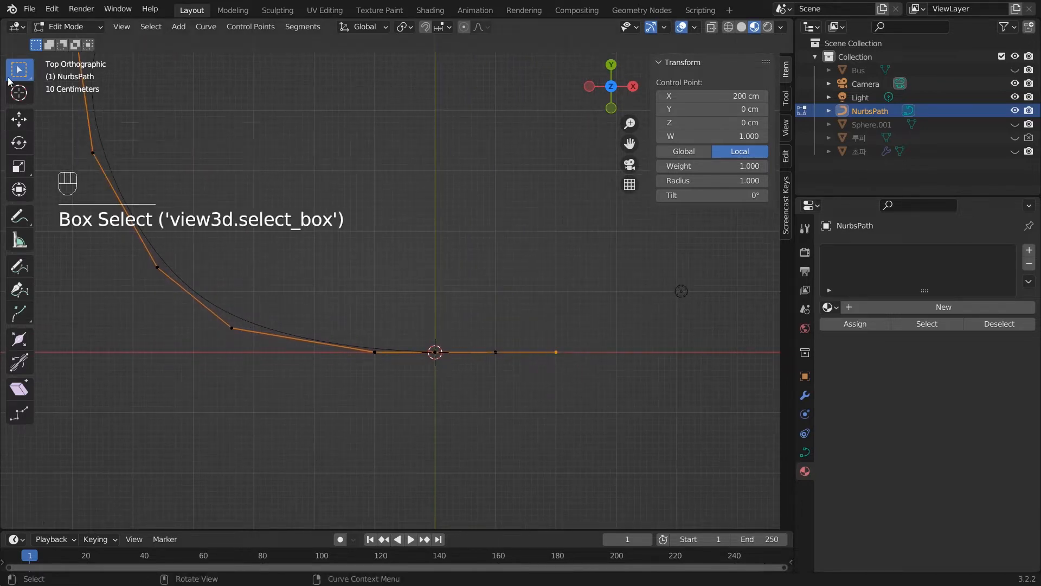
click(15, 76)
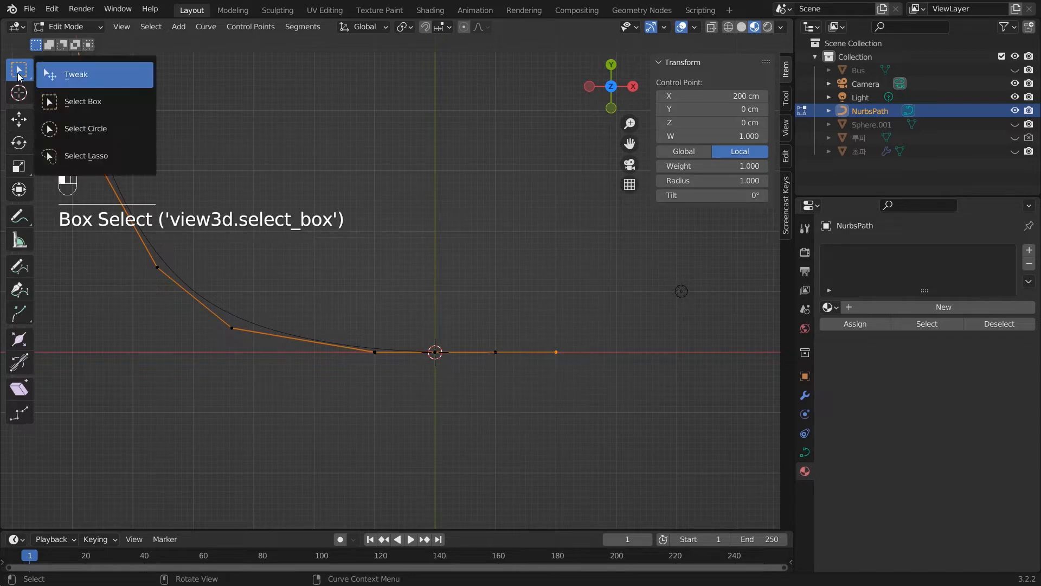
click(79, 104)
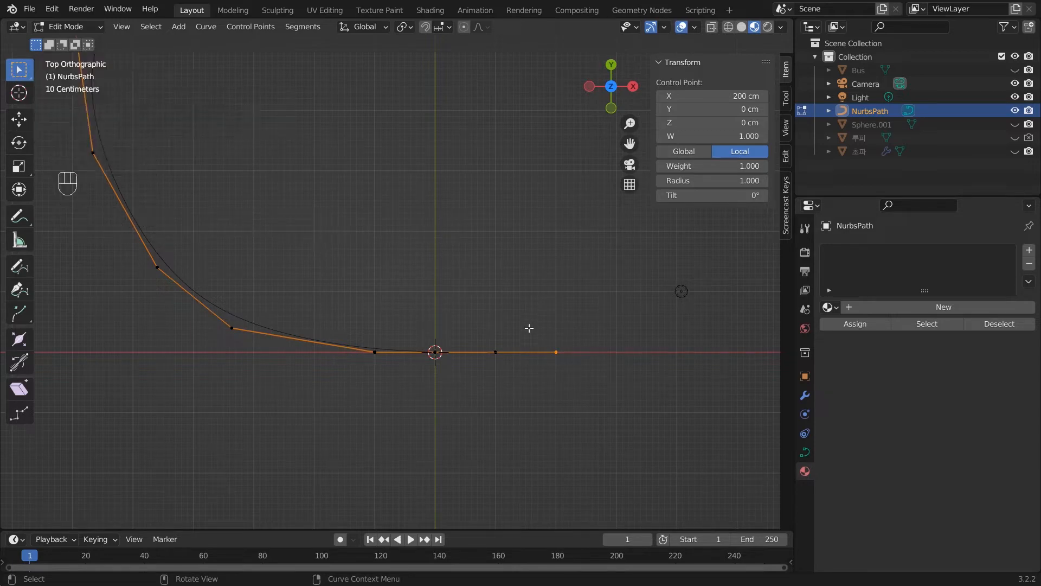
drag(527, 327, 608, 391)
key(g)
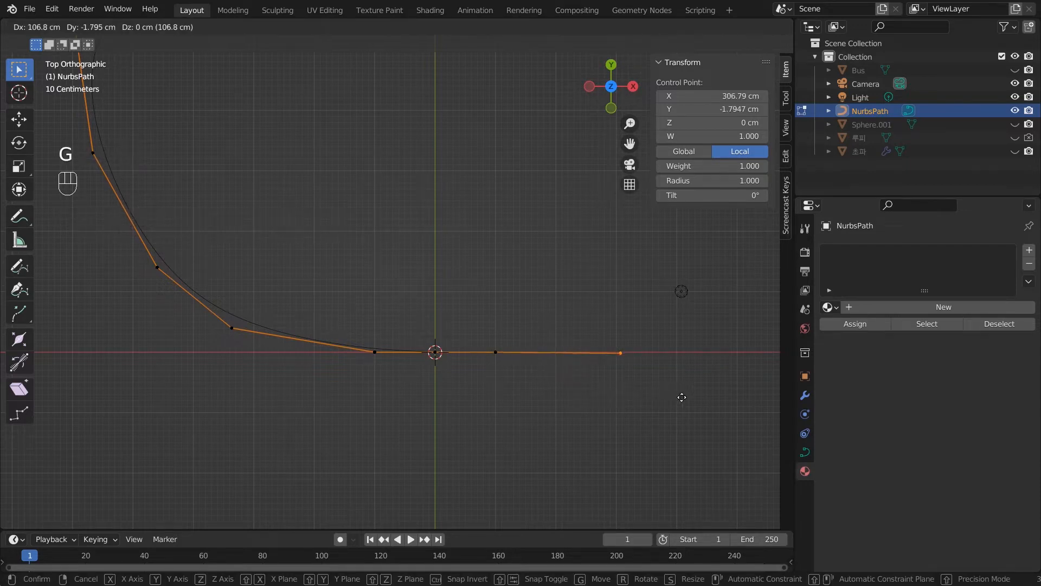
click(682, 398)
- Extrude three control points from that end, curving through about X 530, Y -80 cm and X 655, Y -279 cm toward negative Y
scroll(681, 398, down, 4)
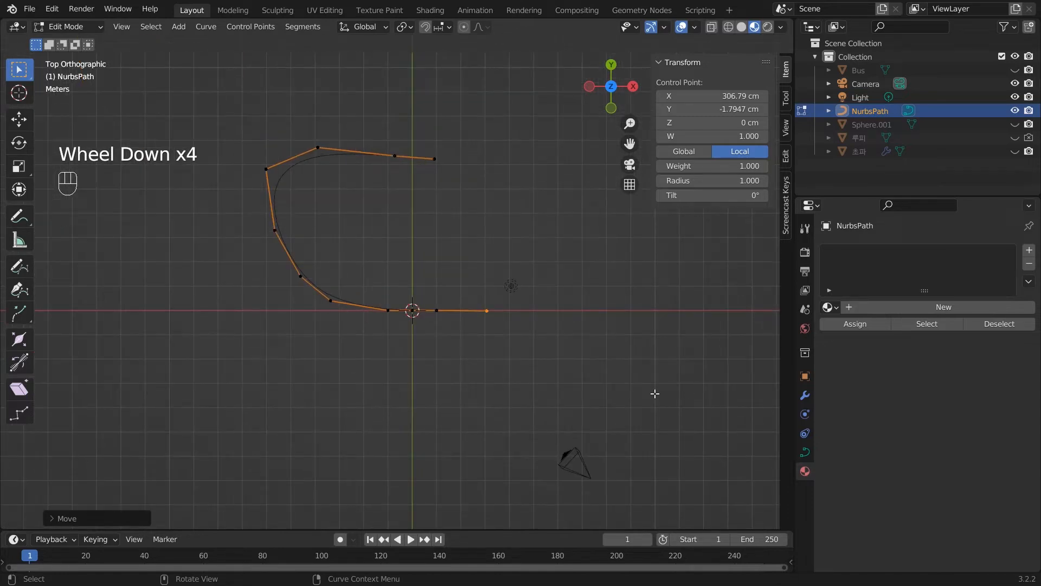
key(e)
click(709, 413)
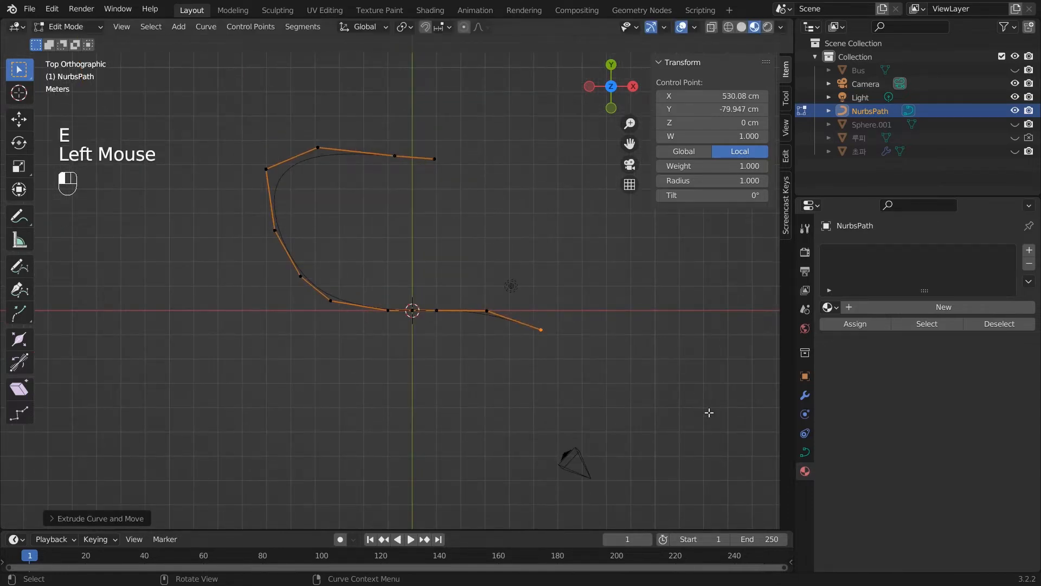
key(e)
click(740, 462)
key(e)
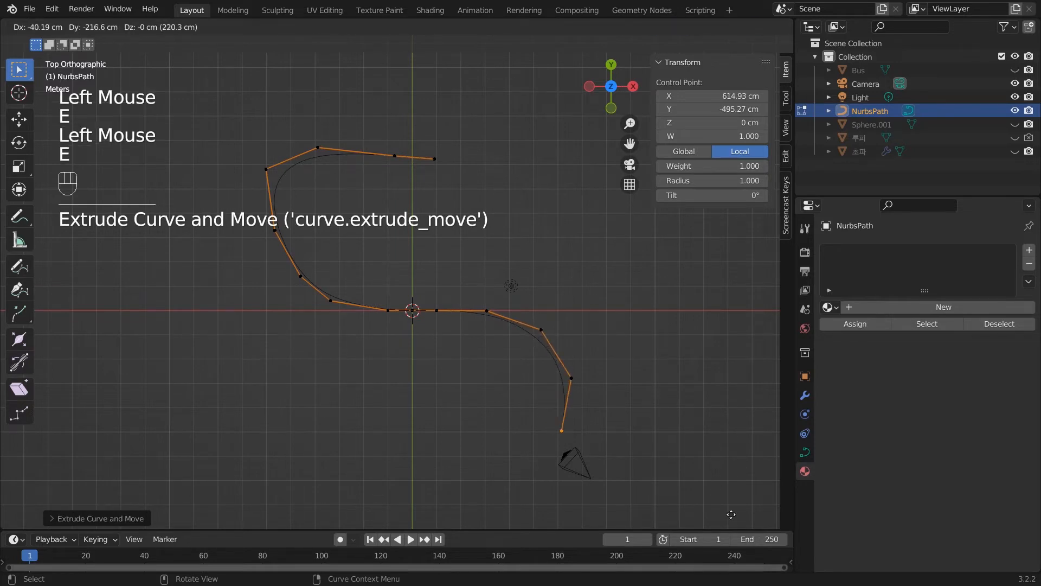
click(734, 516)
- Extrude three further control points toward negative X, to about X 273, Y -576 cm, X -524, Y -618 cm and X -1104, Y -594 cm
key(e)
click(502, 55)
key(e)
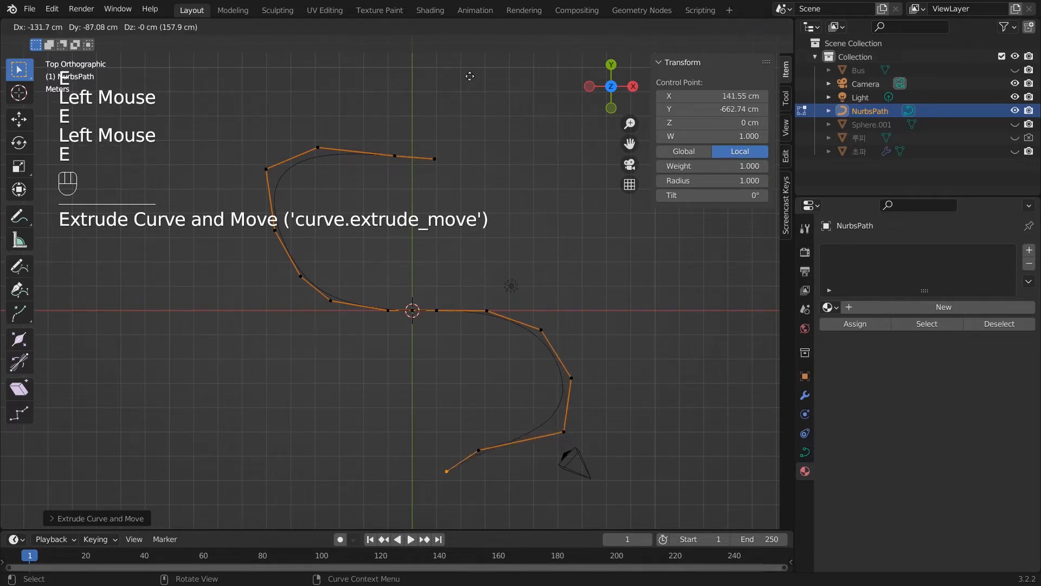
click(308, 65)
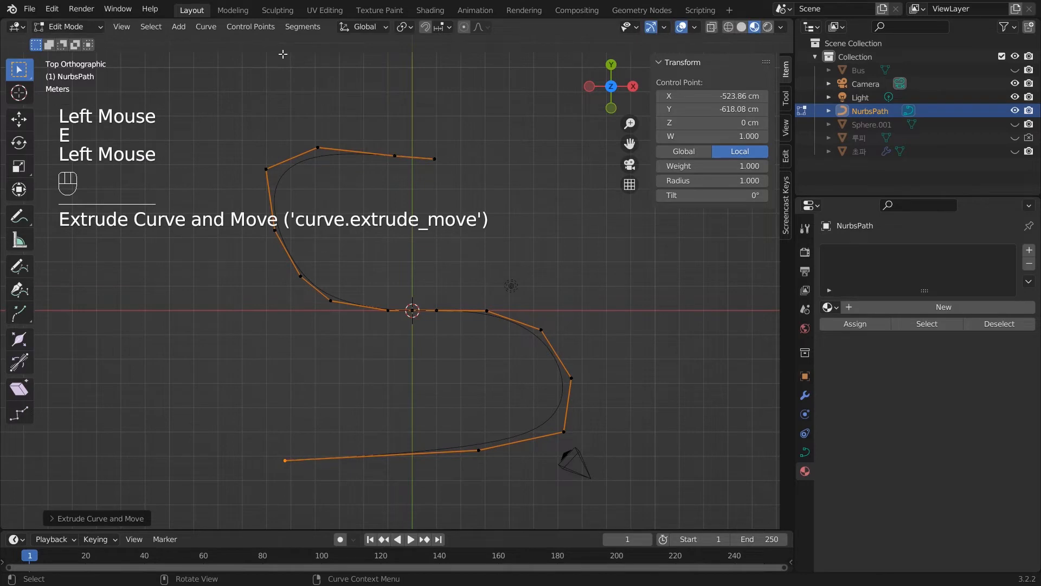
key(e)
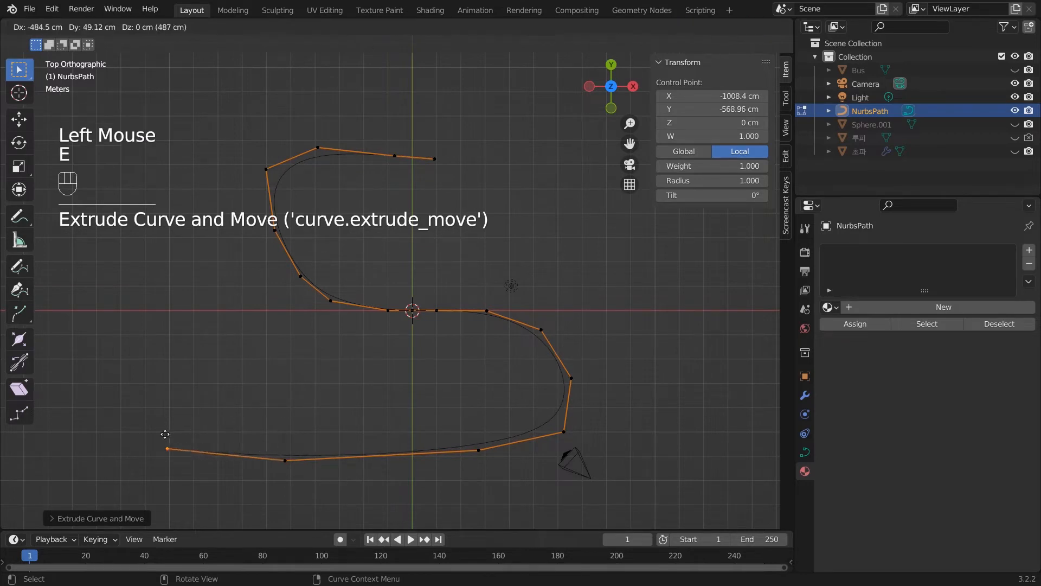
click(144, 438)
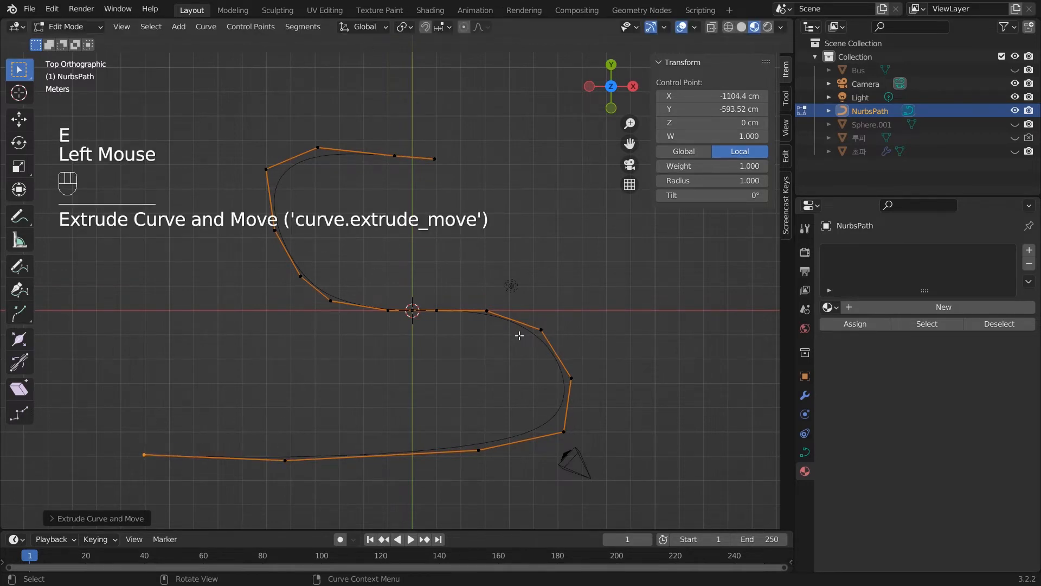
- Try raising the end control point to about X -1401 cm, Z 257 cm in front view, undo the move and clear the selection
middle_drag(519, 336, 568, 275)
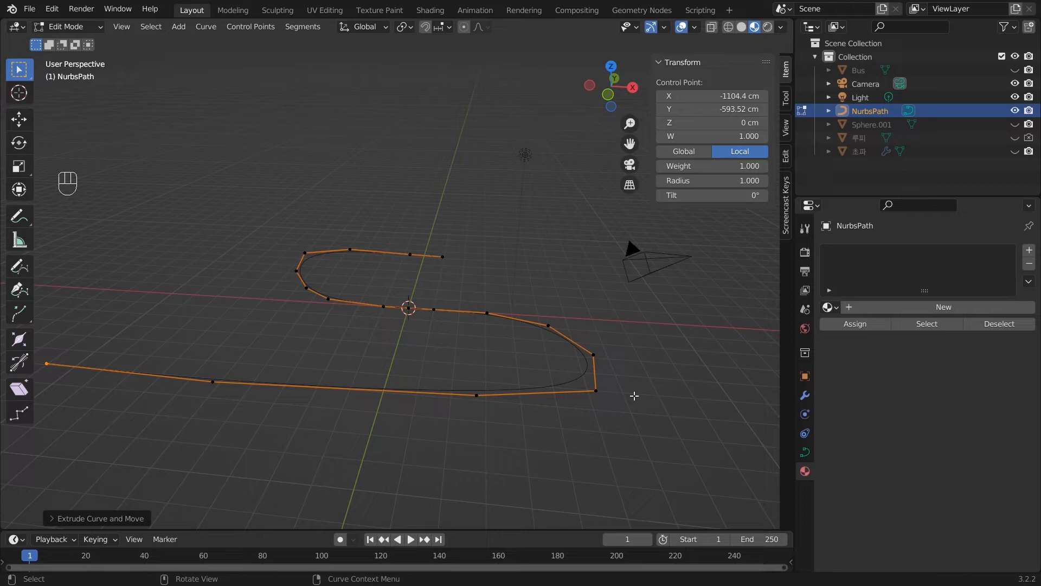
key(KP_1)
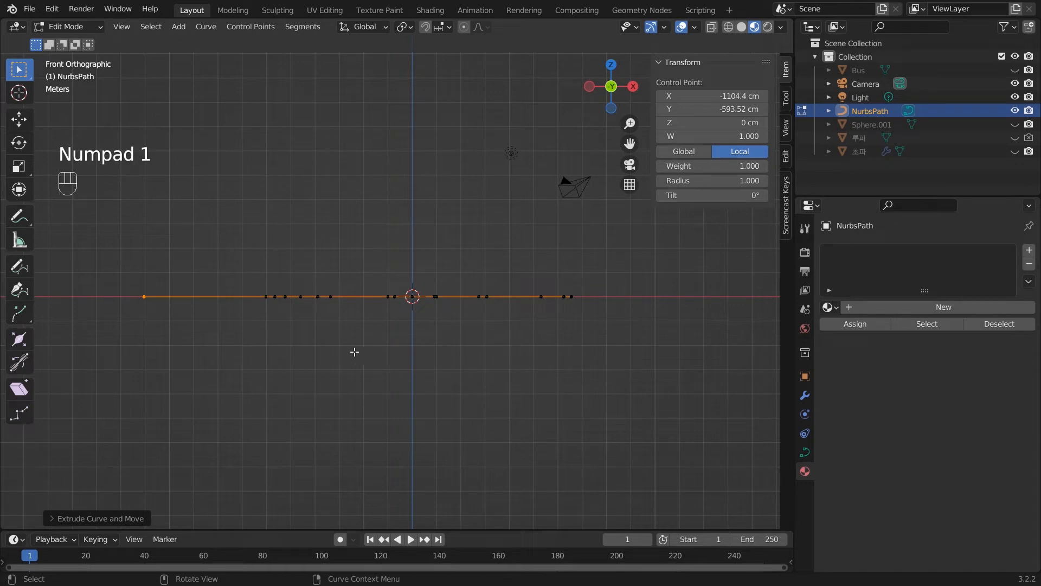
key(g)
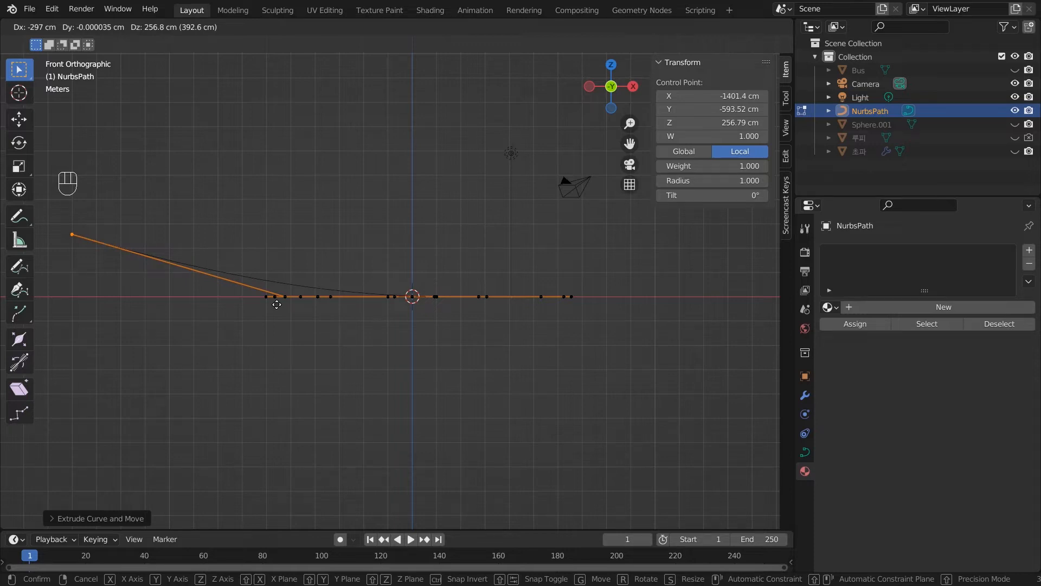
click(276, 304)
key(ctrl+z)
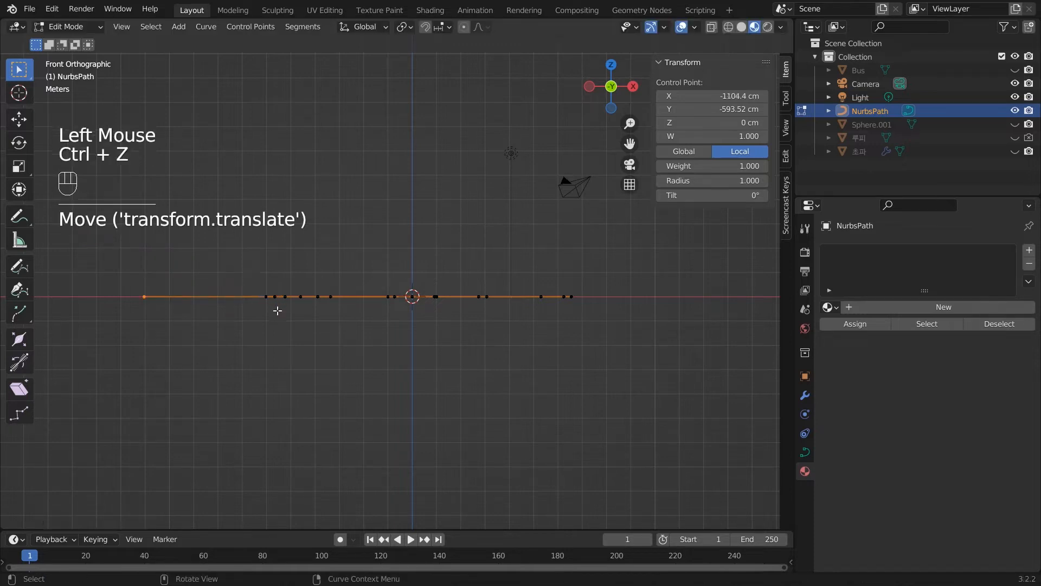
click(308, 365)
middle_drag(362, 353, 345, 412)
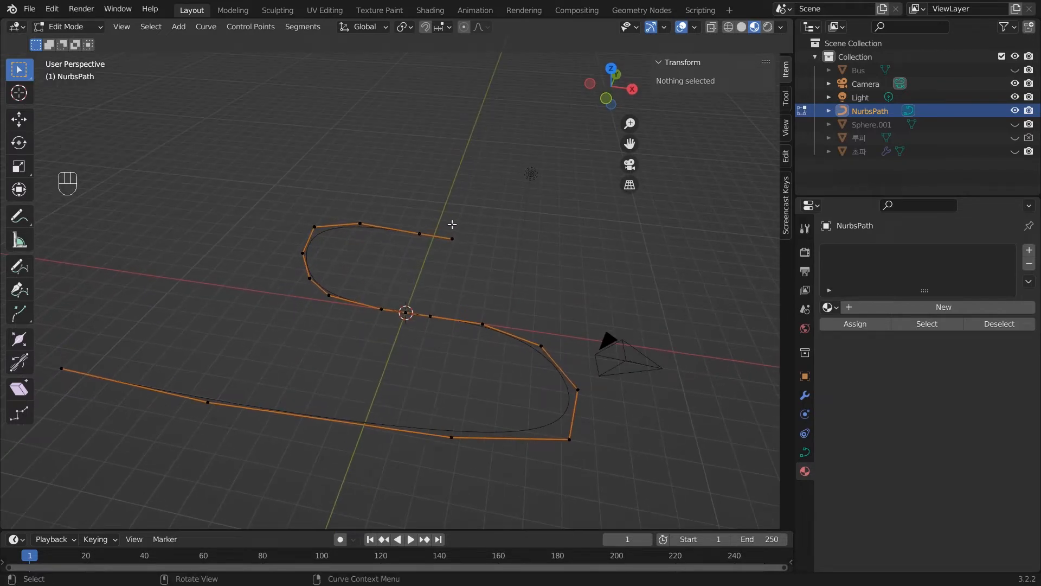
- In top view, move the positive-Y end control point of the path to about X 516 cm, Y 605 cm
key(KP_7)
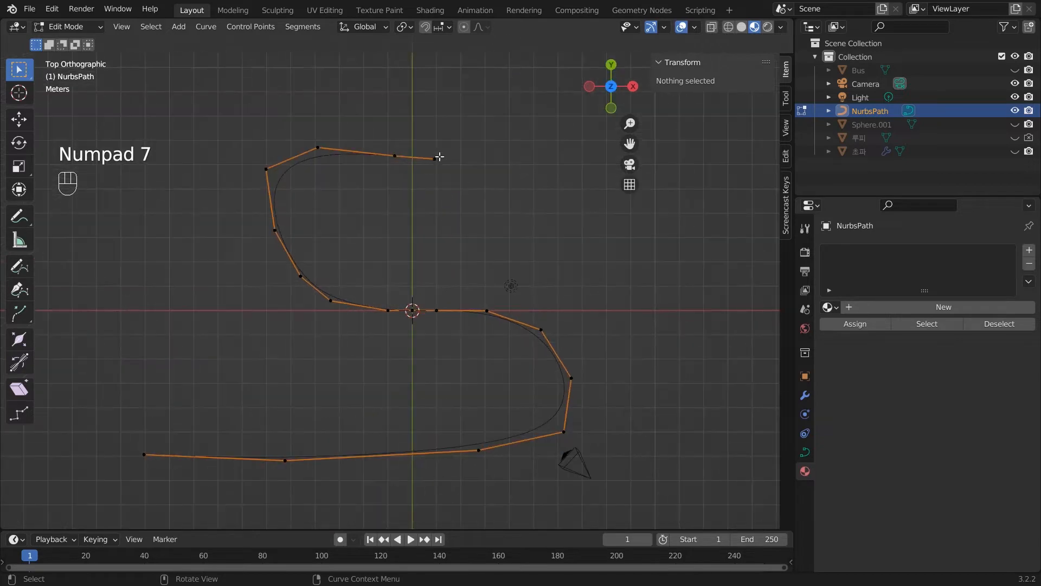
drag(424, 143, 470, 197)
key(g)
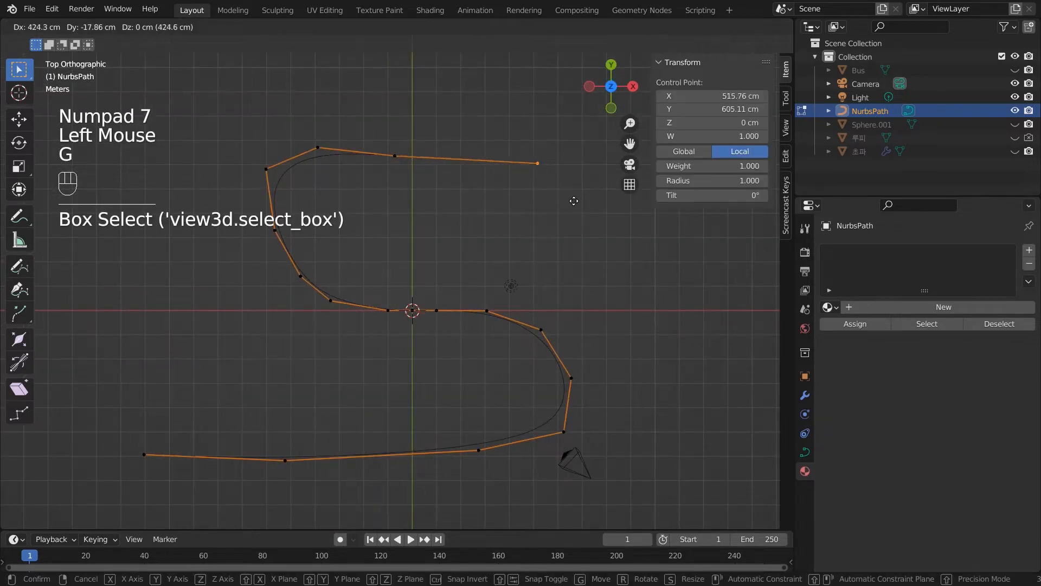
click(572, 198)
- Shift the control point next to the positive-Y end slightly toward positive X, and move the end point to about X 706 cm, Y 623 cm
drag(376, 132, 446, 188)
key(g)
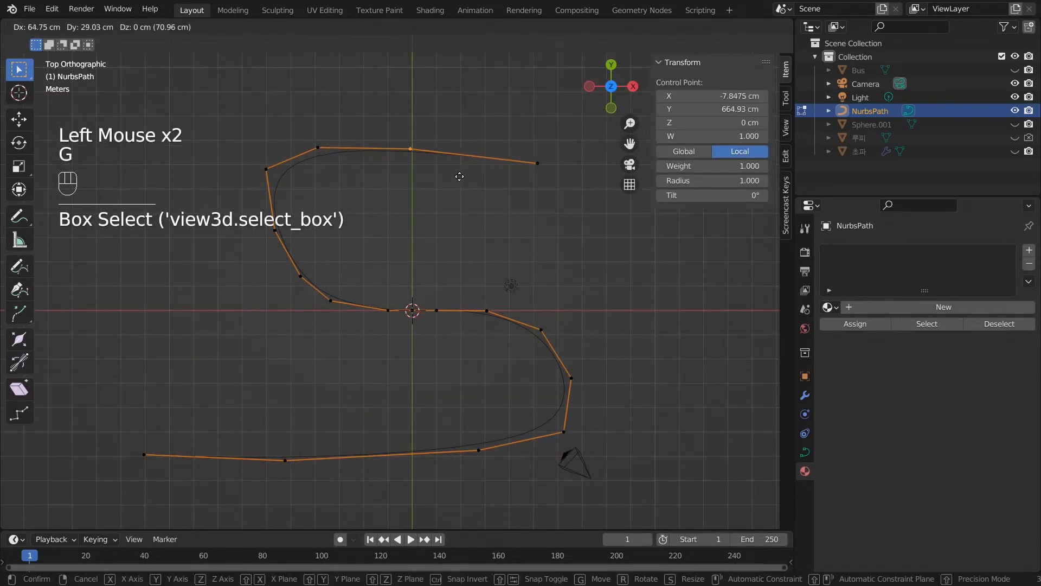
click(462, 177)
drag(507, 144, 564, 180)
key(g)
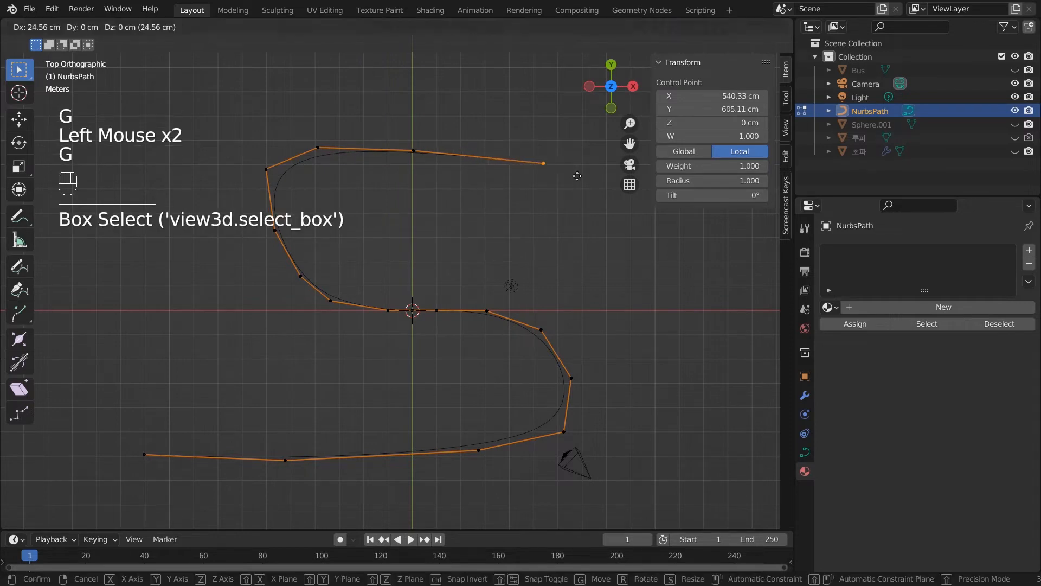
click(606, 171)
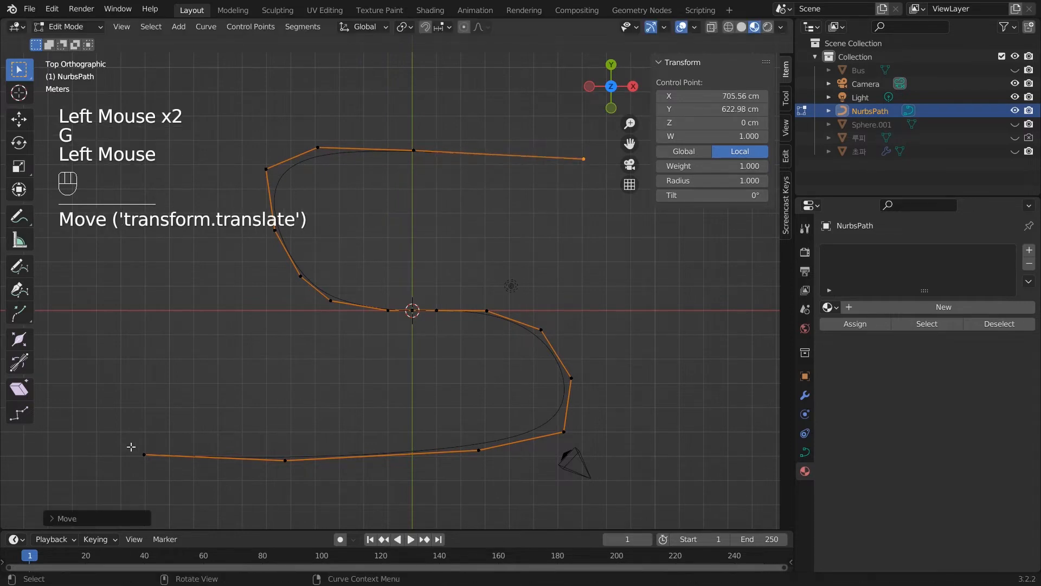
- Move the negative-Y end control point to about X -1448 cm, Y -638 cm, and delete the control point next to it
drag(117, 437, 171, 482)
key(g)
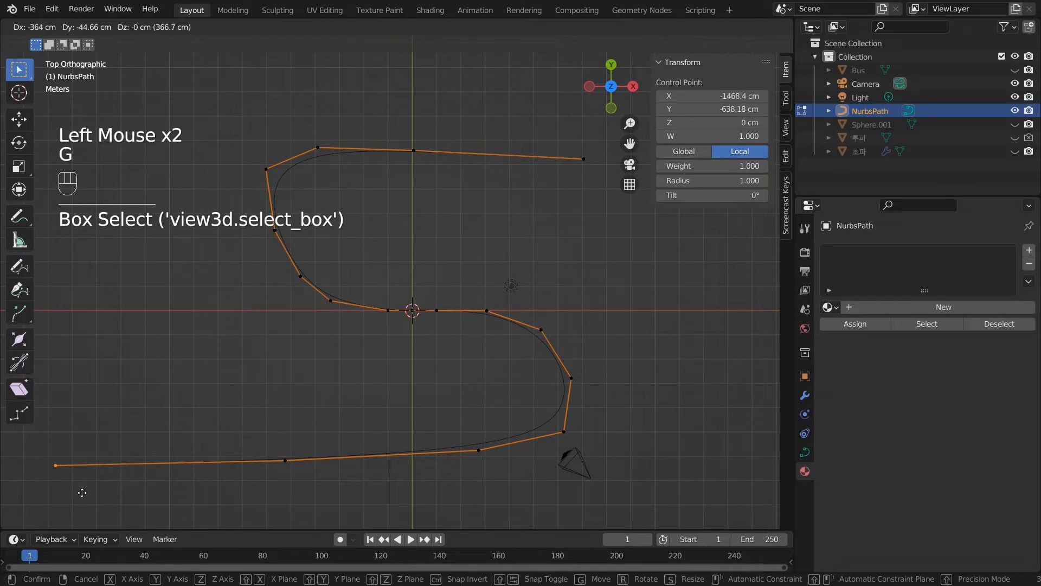
click(87, 491)
drag(273, 448, 296, 476)
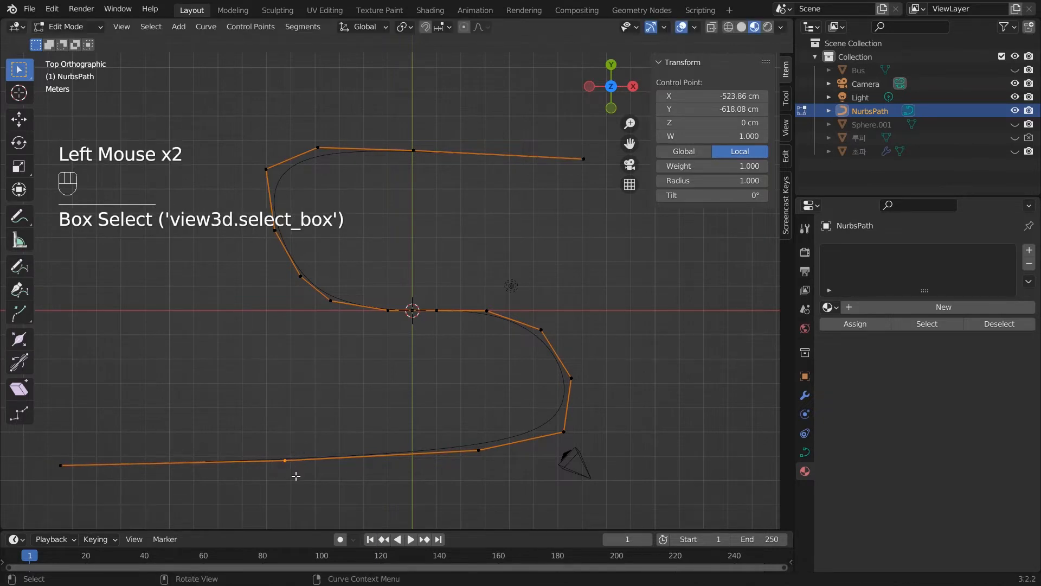
key(x)
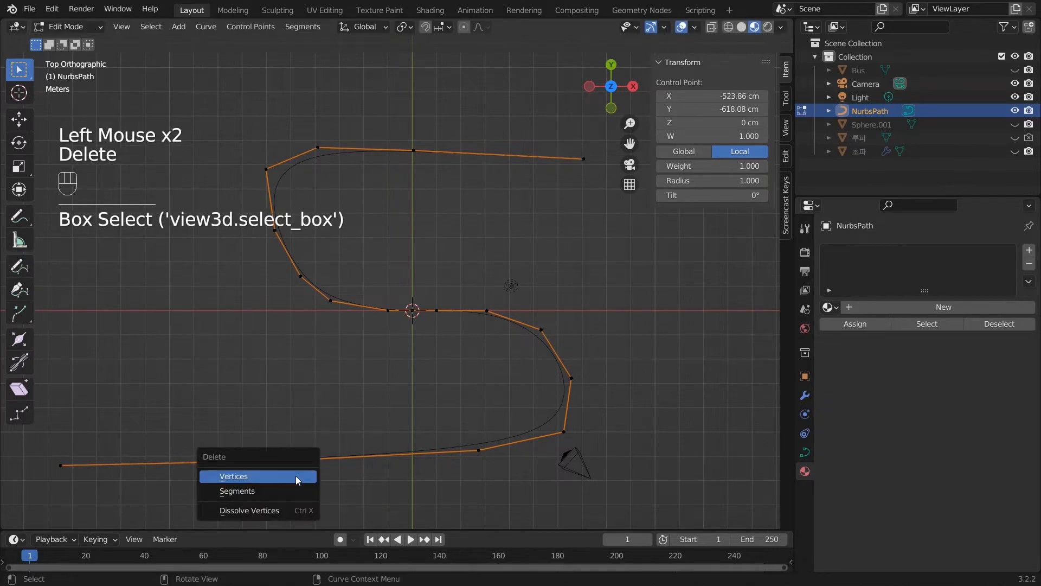
click(297, 478)
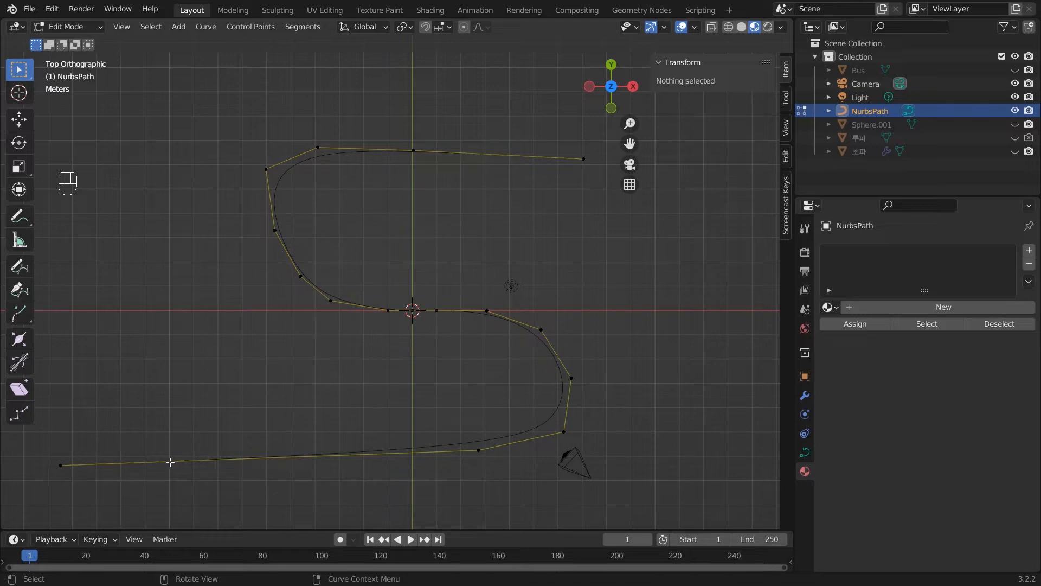
- Move the negative-Y end control point to about X -962 cm, Y -556 cm and return to Object Mode
drag(49, 451, 82, 494)
key(g)
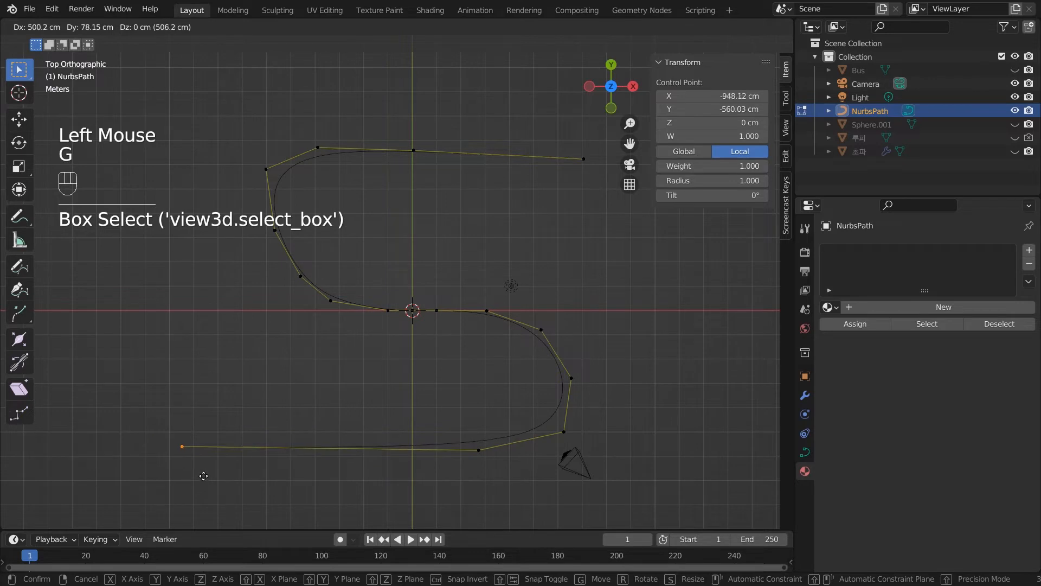
click(201, 474)
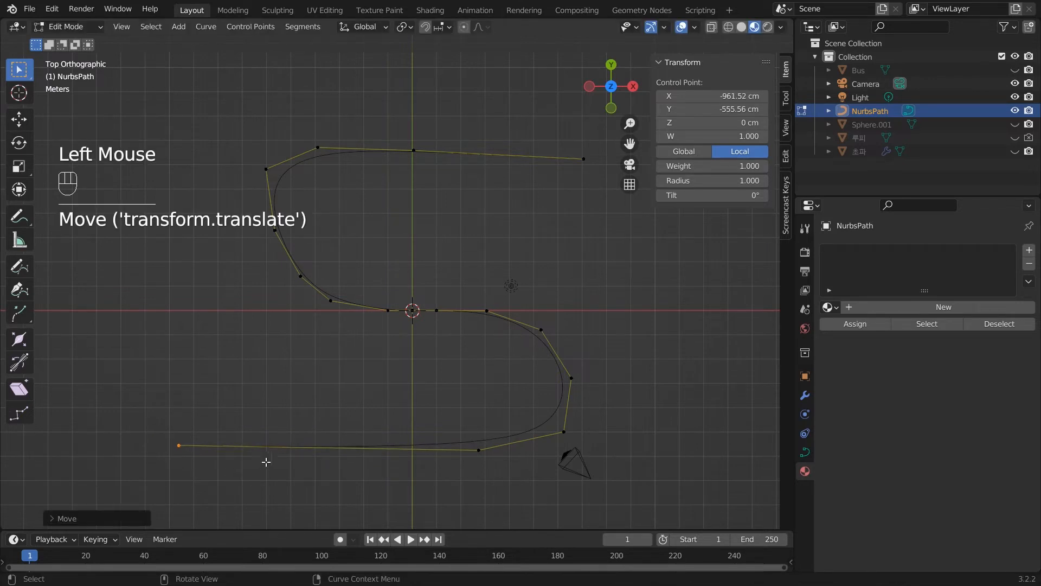
key(Tab)
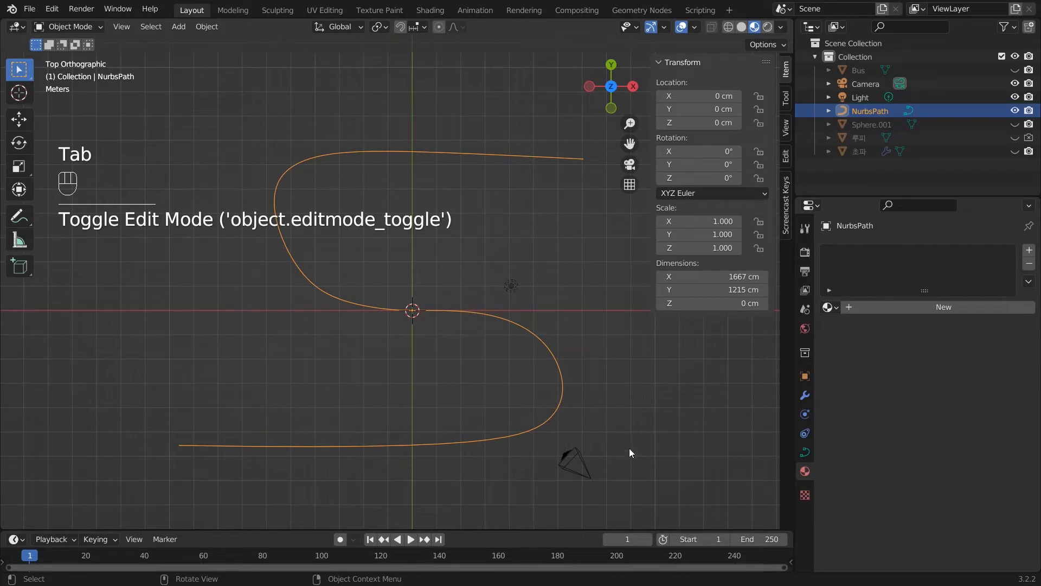
- Save the file and select the S-shaped path in top view
middle_drag(646, 440, 626, 326)
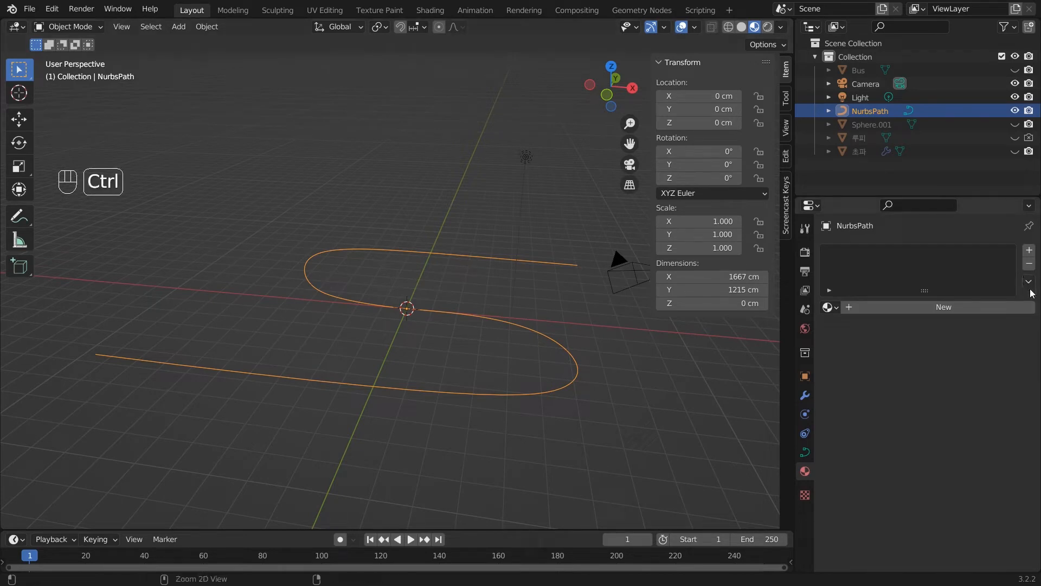
key(ctrl+s)
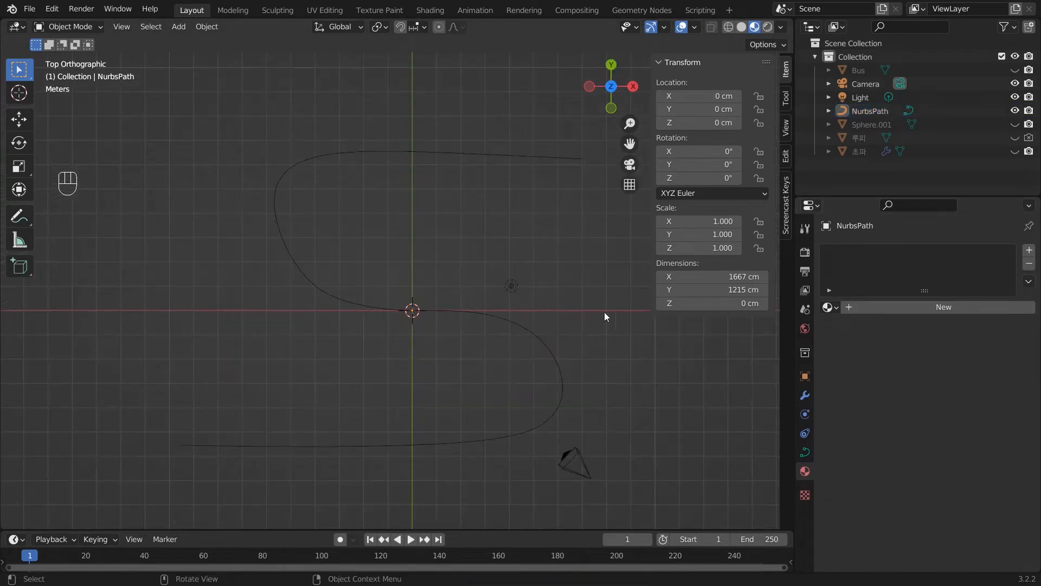
click(533, 331)
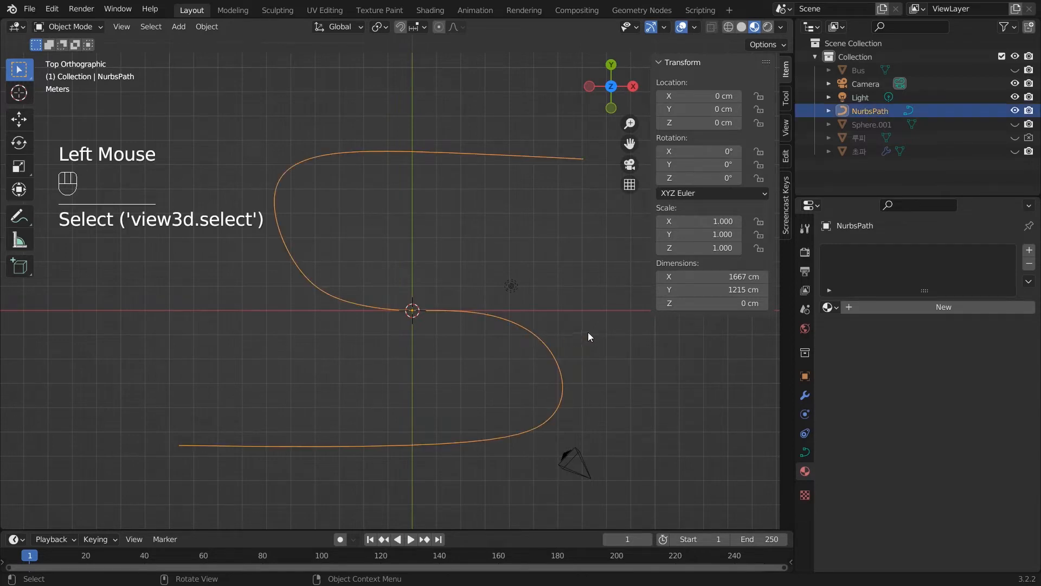
- Add a Bezier curve and move it to about X 56 cm, Y 153 cm inside the S-shaped path
click(602, 330)
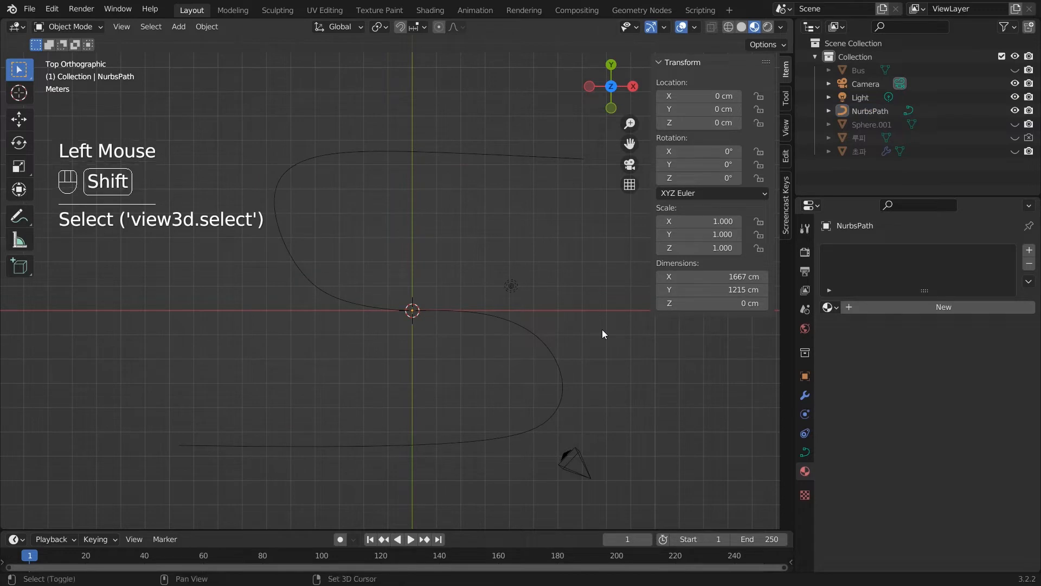
key(shift+a)
mouse_move(602, 330)
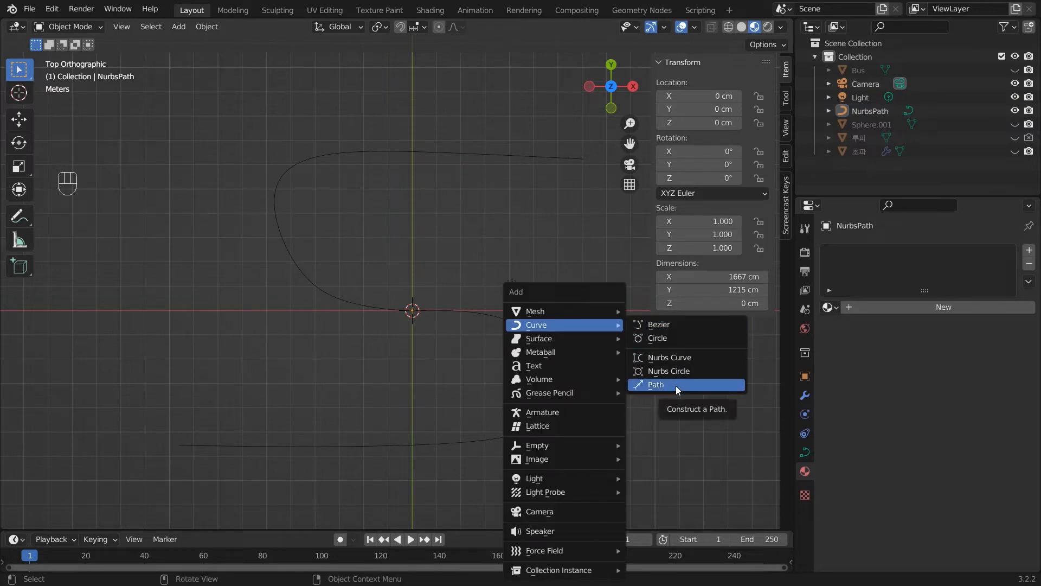
click(678, 326)
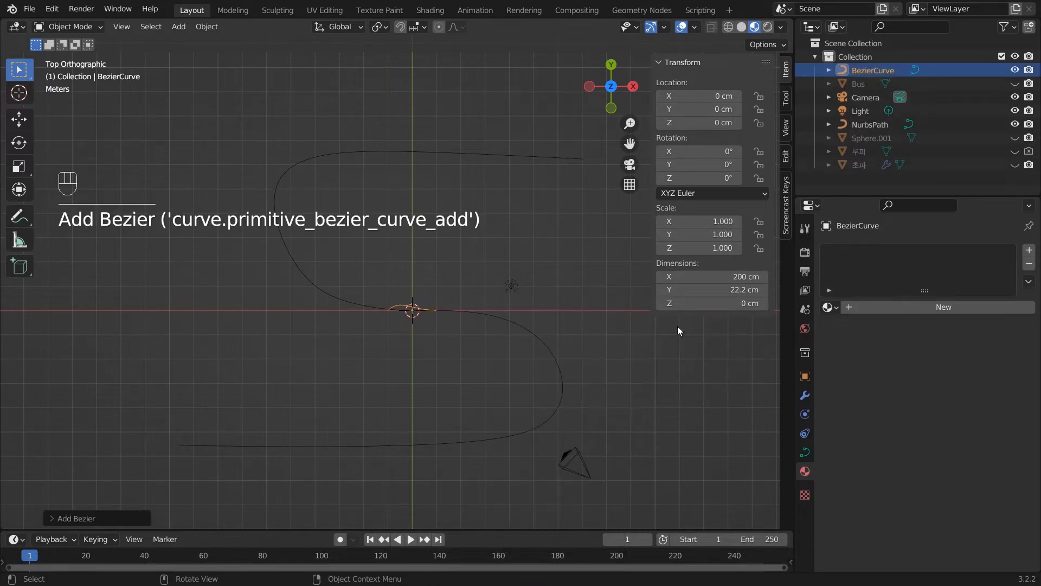
scroll(429, 342, up, 3)
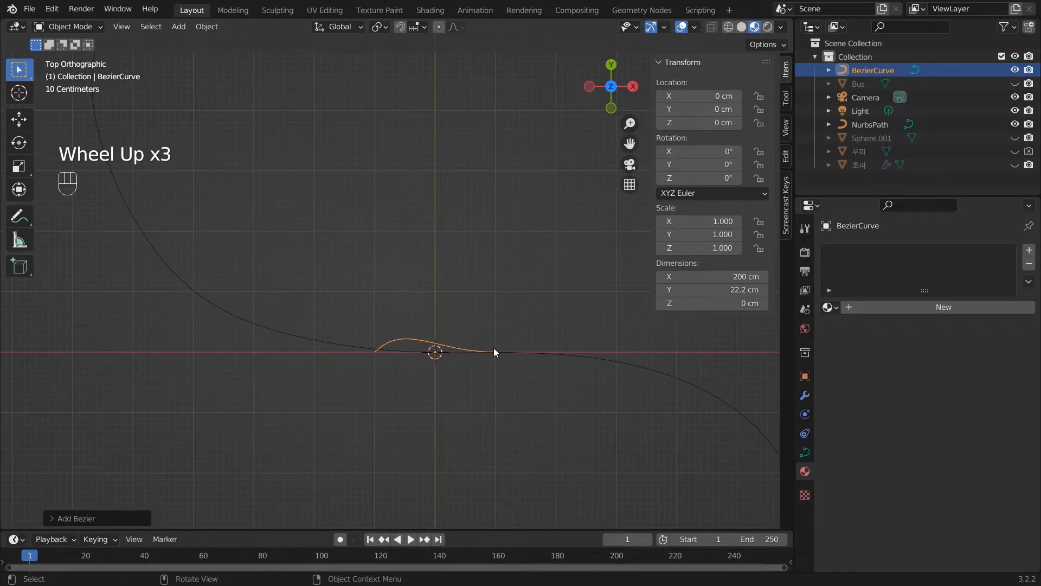
key(g)
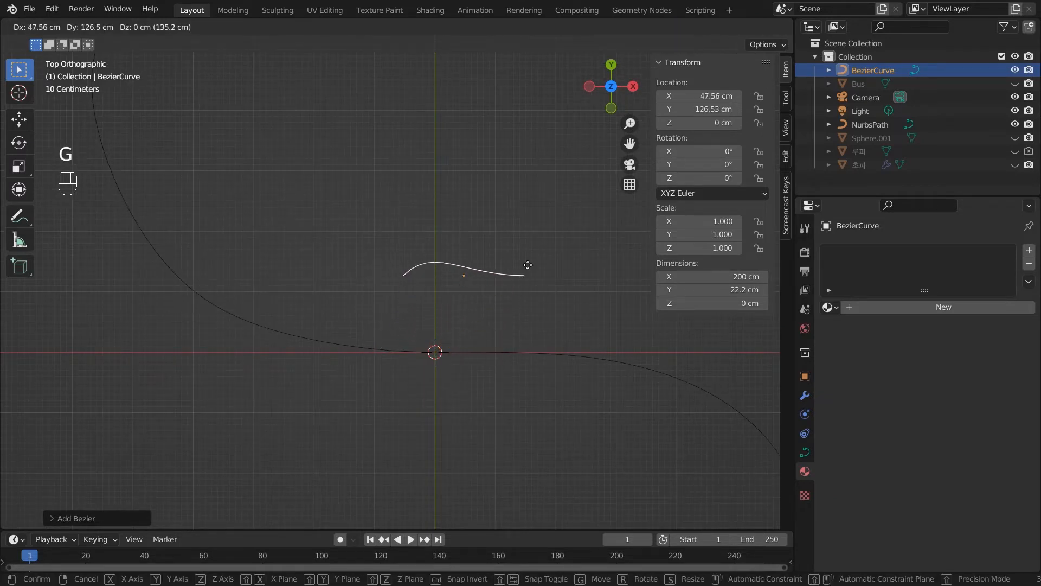
click(530, 255)
- In Edit Mode, extrude two points from the Bezier curve's negative-X end, placing the second at about X -492 cm, Y 149 cm
key(Tab)
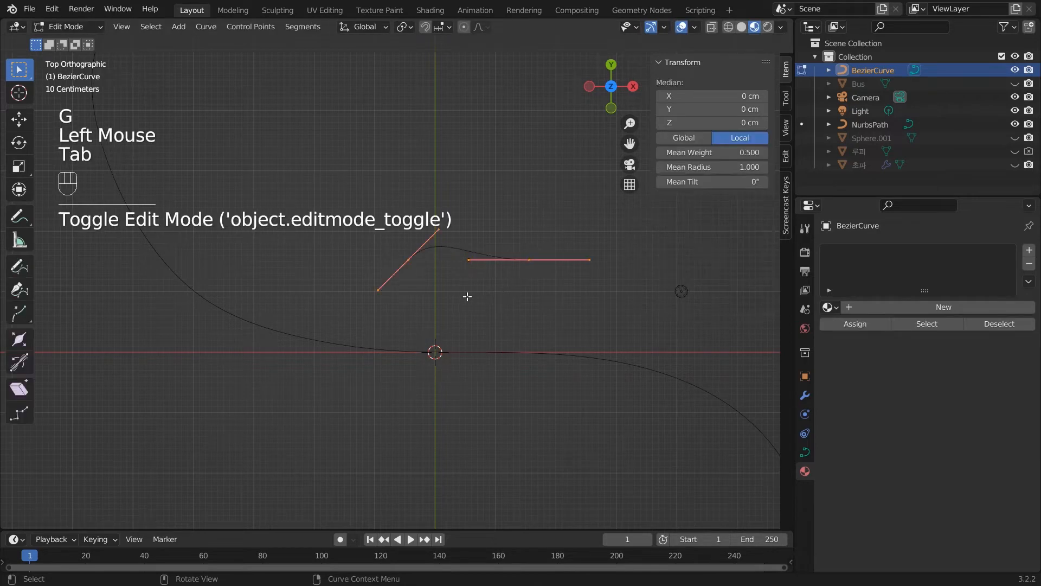
drag(384, 253, 431, 291)
key(e)
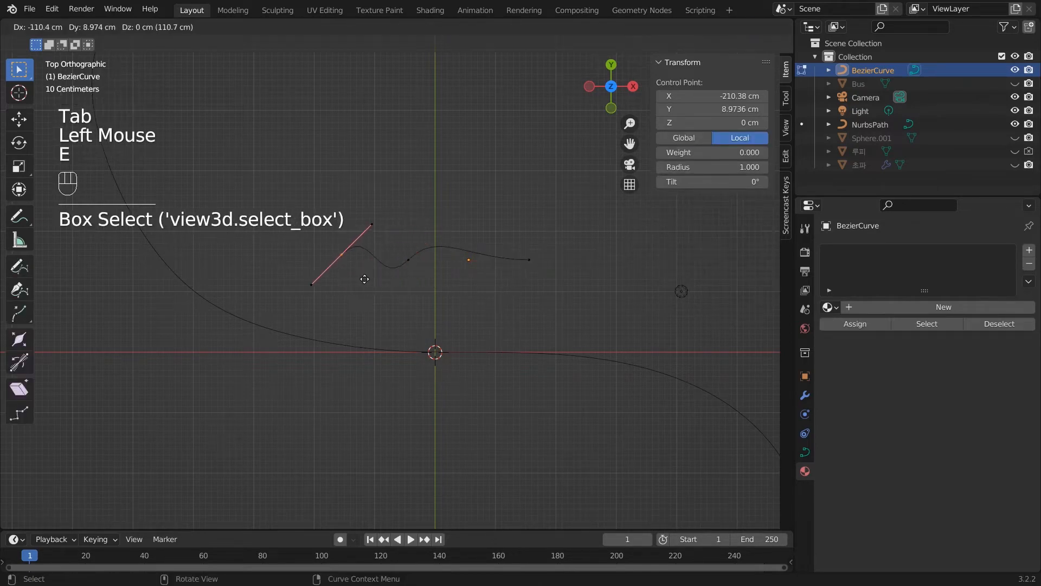
click(322, 286)
key(e)
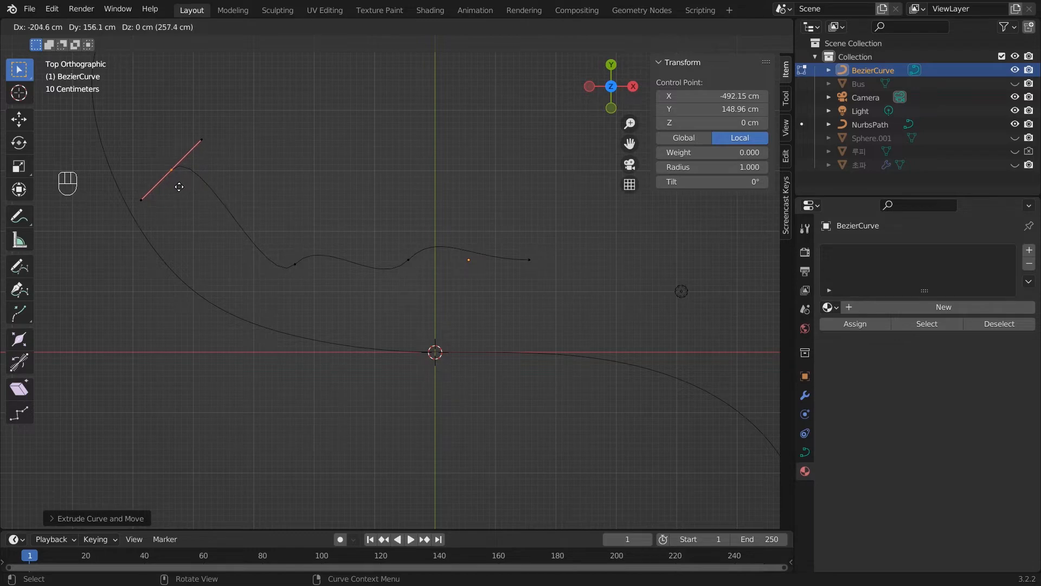
click(179, 186)
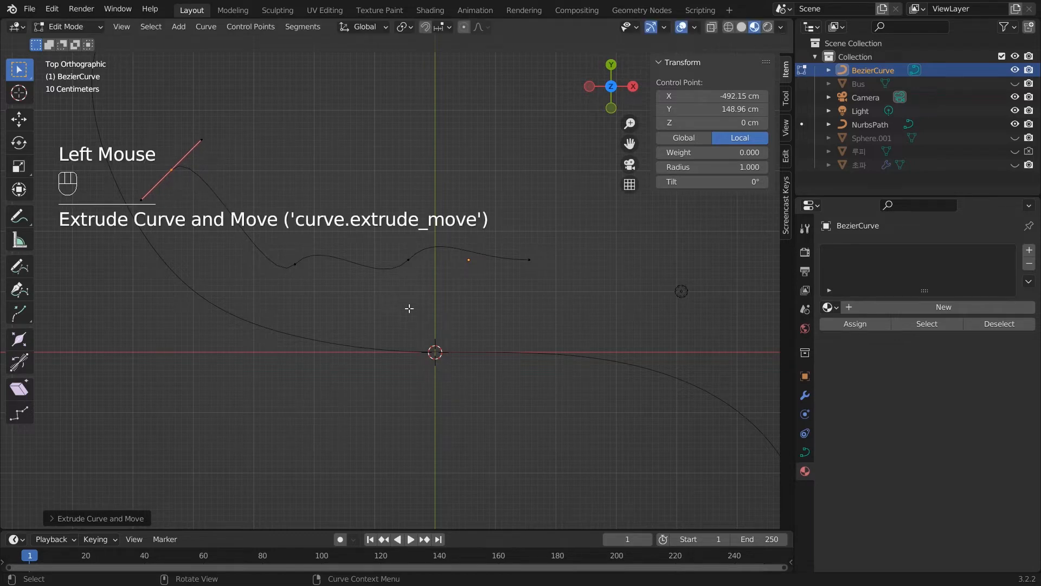
- Move the Bezier curve's new end point to about X -474 cm, Y 159 cm and rotate its handles nearly parallel to the Y axis
key(g)
click(213, 137)
key(r)
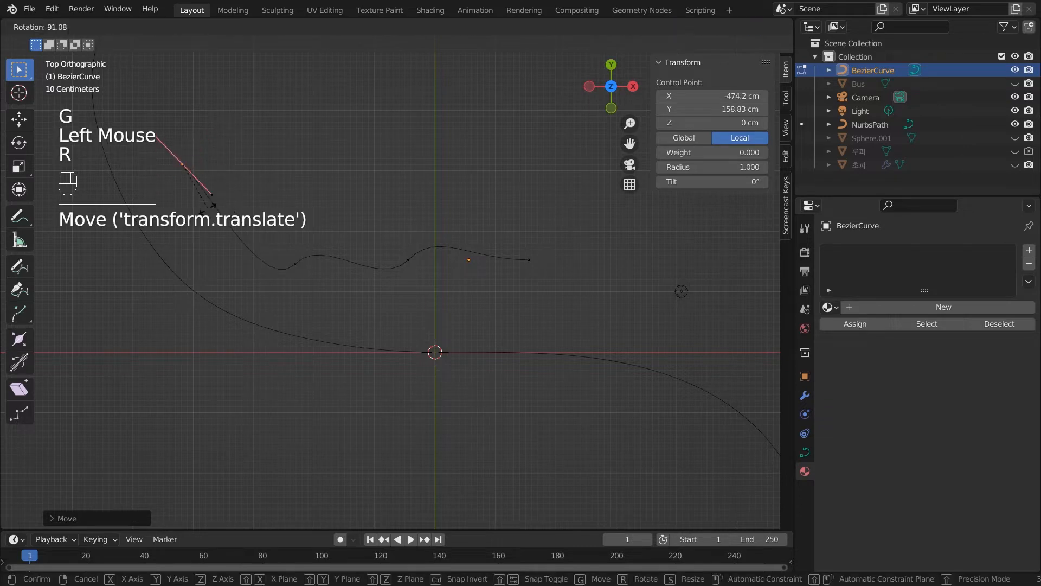
click(189, 194)
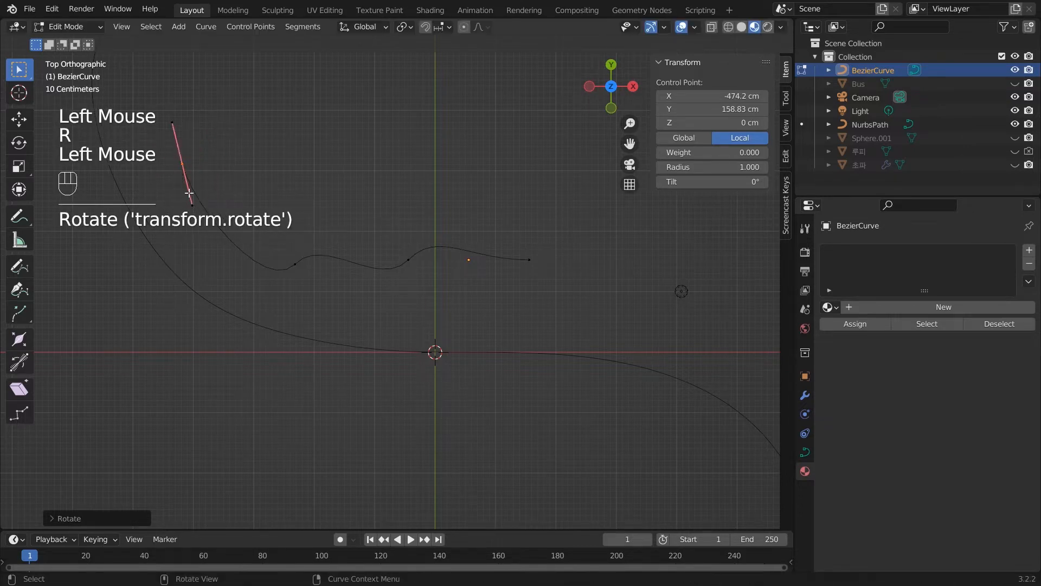
- Extrude another Bezier point to about X -441 cm, Y 300 cm and rotate its handles diagonally toward positive X and Y
shift+middle_drag(284, 178, 435, 277)
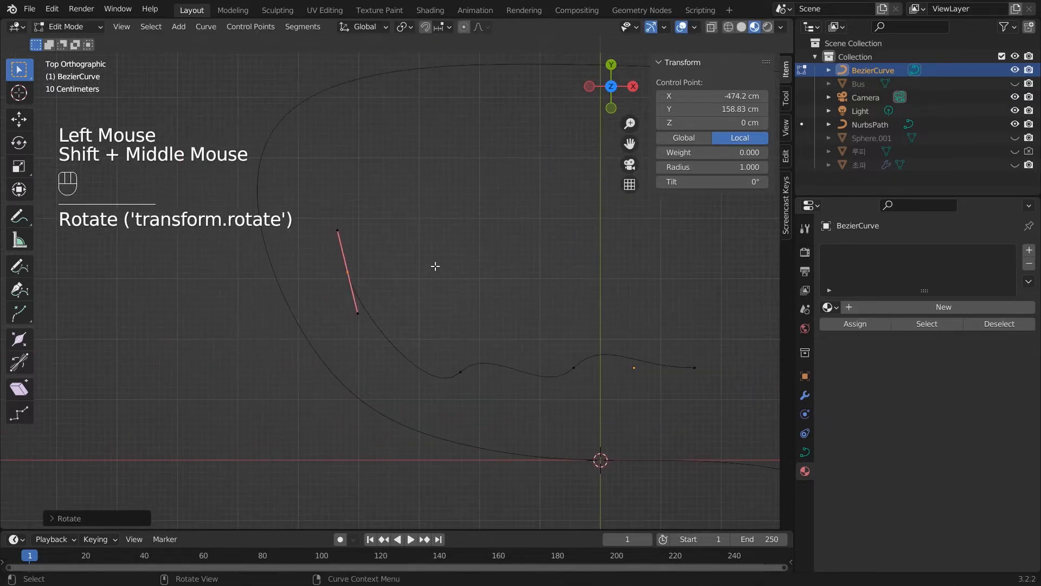
scroll(435, 266, up, 2)
key(e)
click(469, 186)
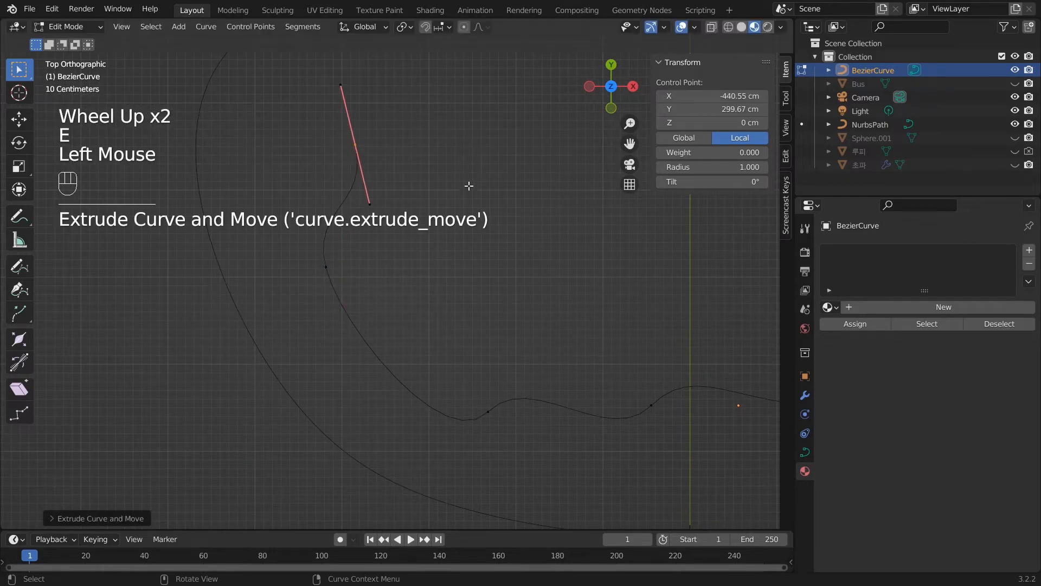
key(r)
click(396, 201)
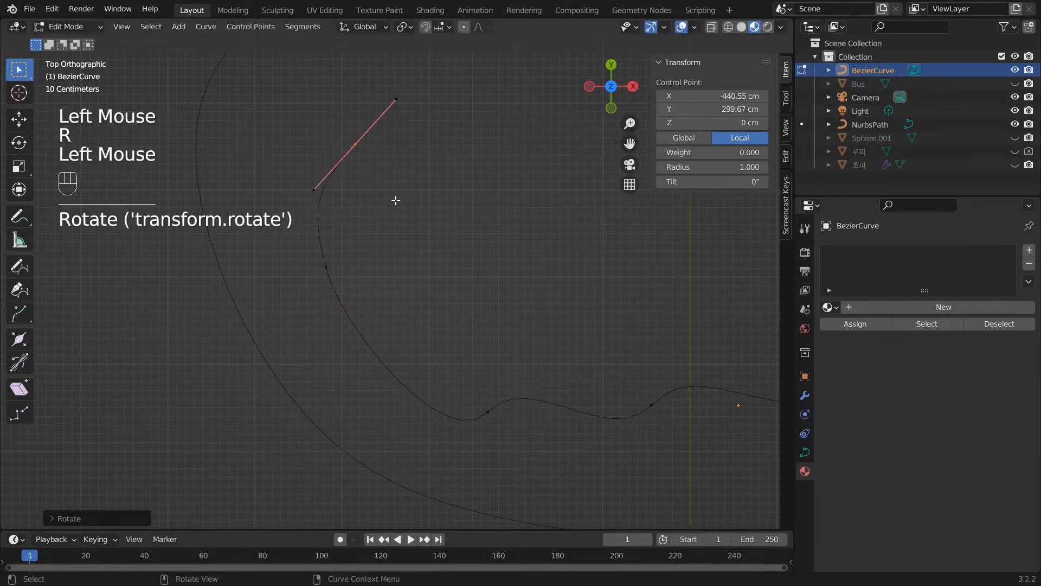
- Extrude two more Bezier points toward positive X, placing the last at about X -189 cm, Y 307 cm
key(e)
click(548, 139)
key(e)
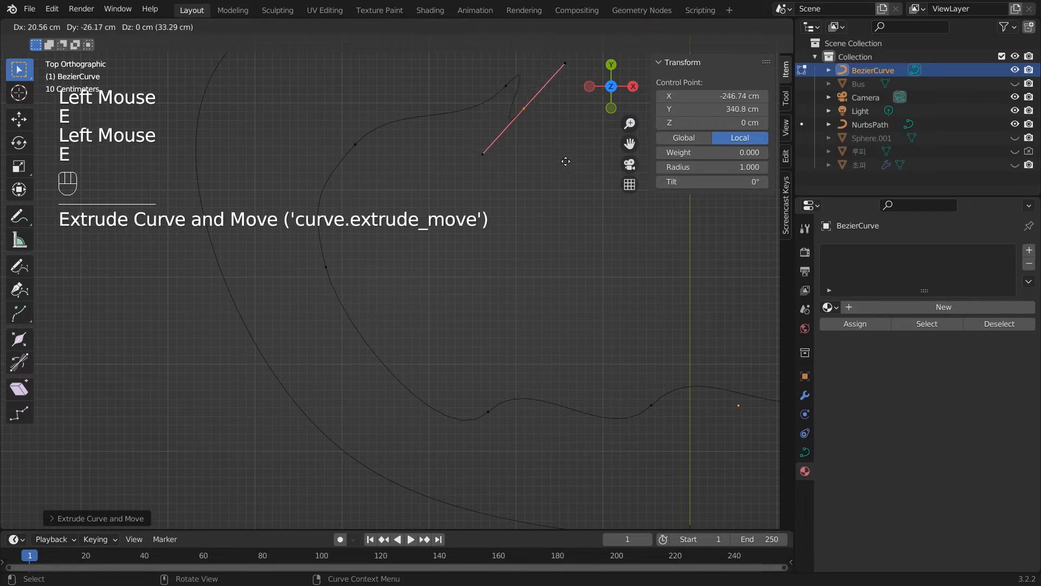
click(617, 190)
- Rotate the last Bezier point's handles along the descending curve, move it to about X -84 cm, Y 193 cm, and return to Object Mode
key(r)
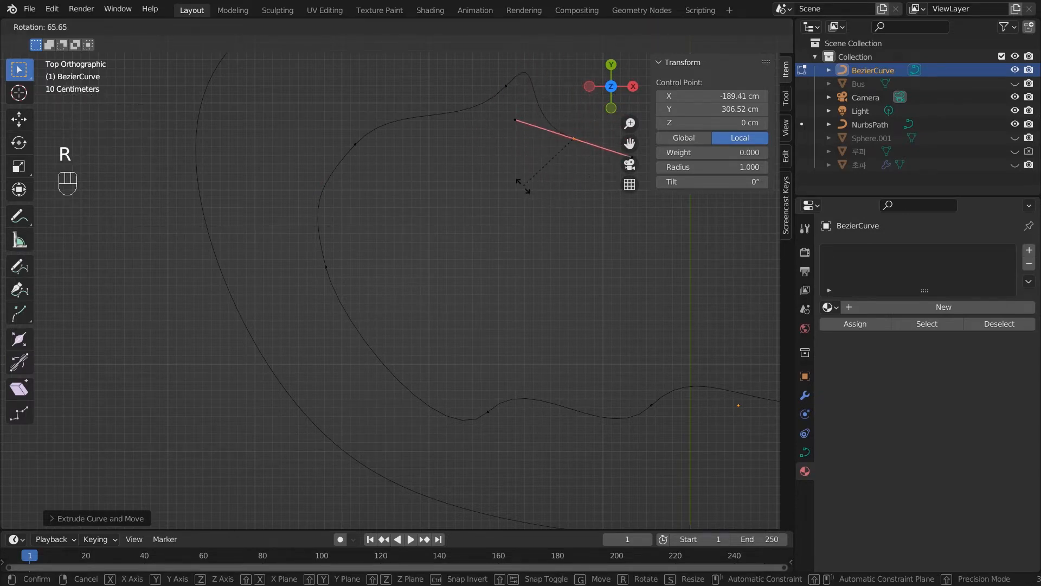
click(507, 157)
key(g)
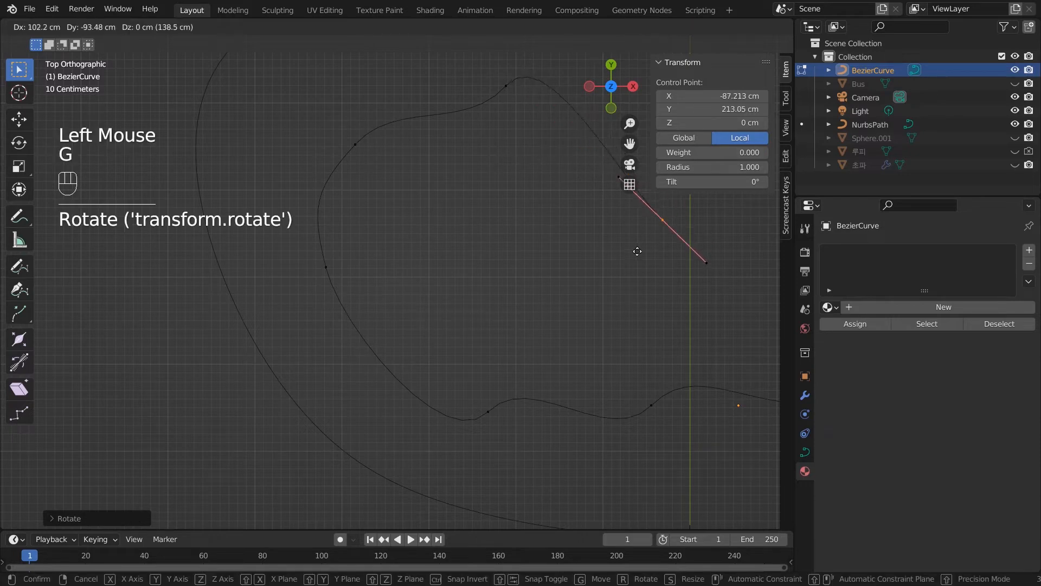
click(640, 268)
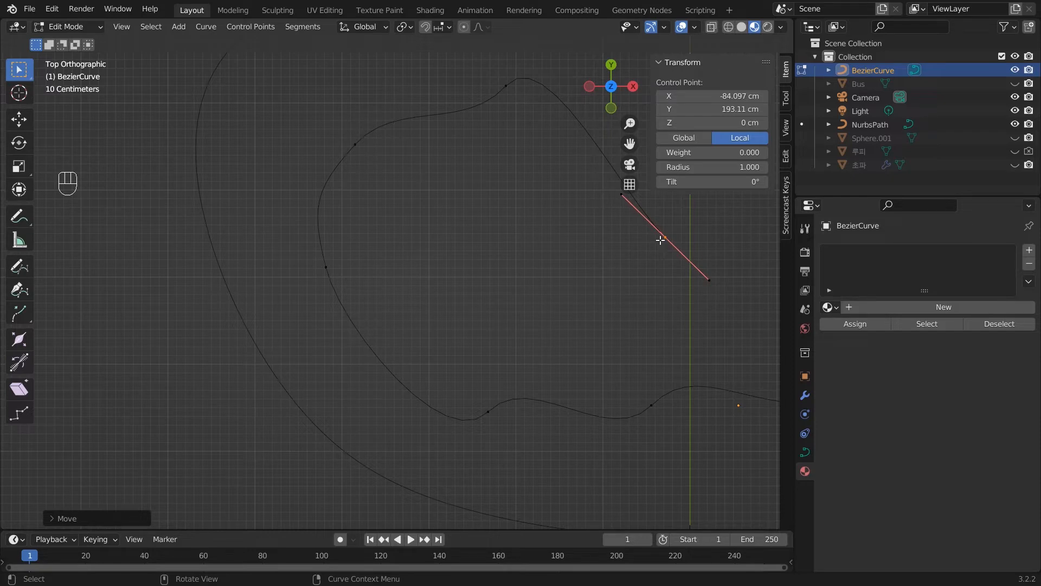
key(Tab)
click(589, 293)
scroll(589, 295, down, 3)
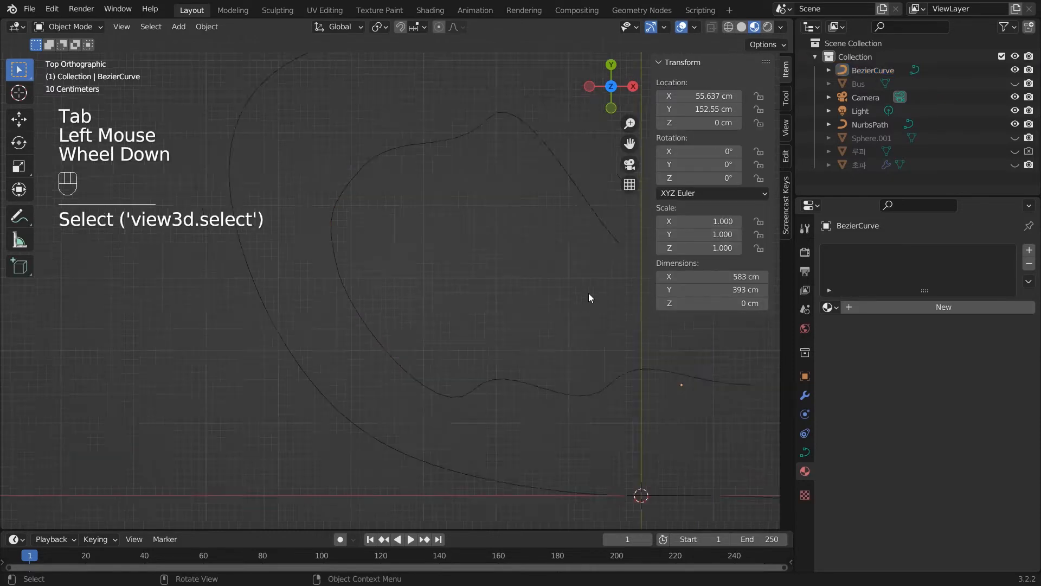
middle_drag(590, 301, 561, 323)
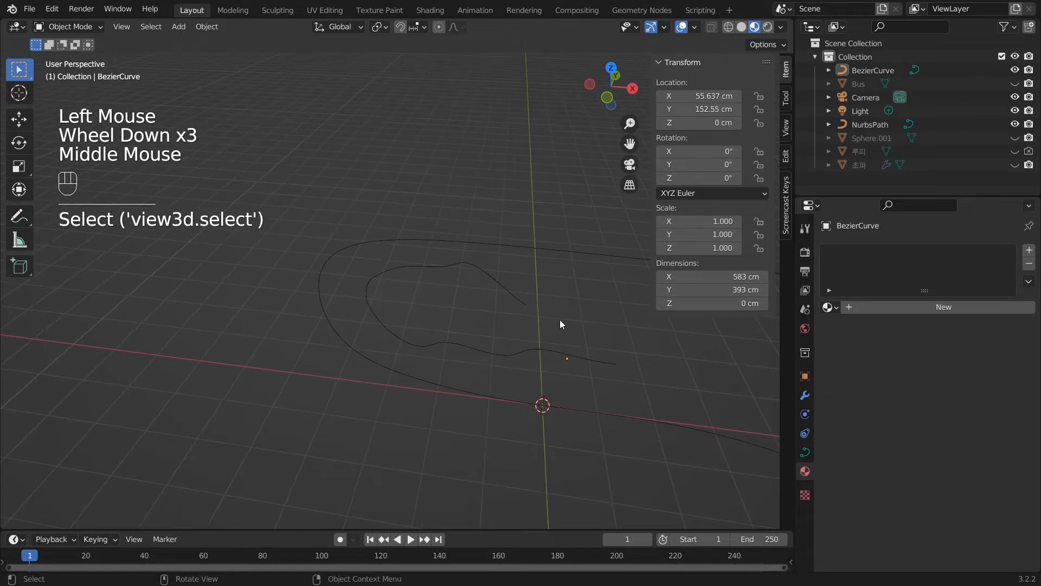
- Select the Bezier curve and rename it as Line_2
click(565, 408)
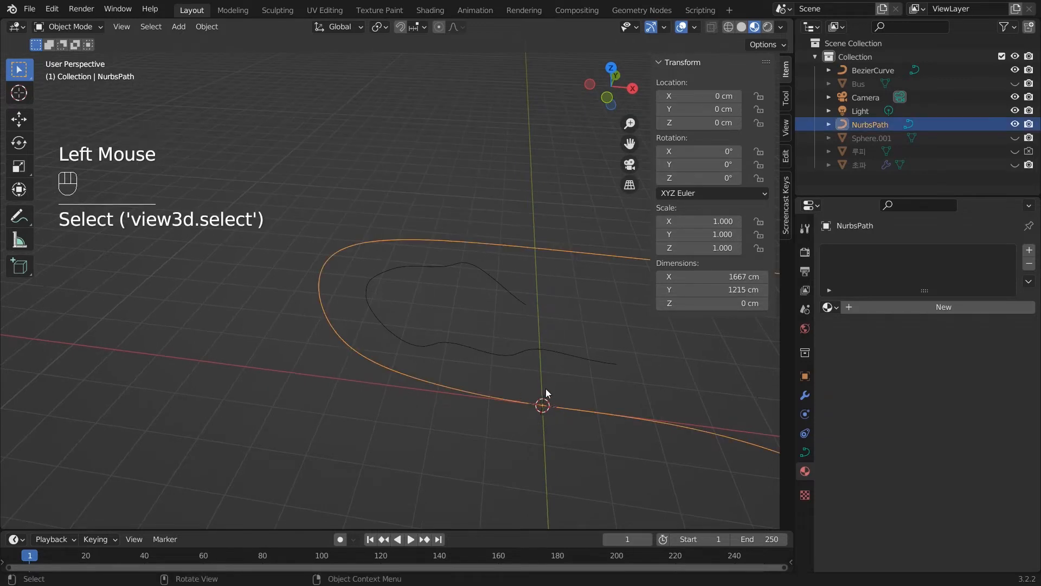
click(600, 387)
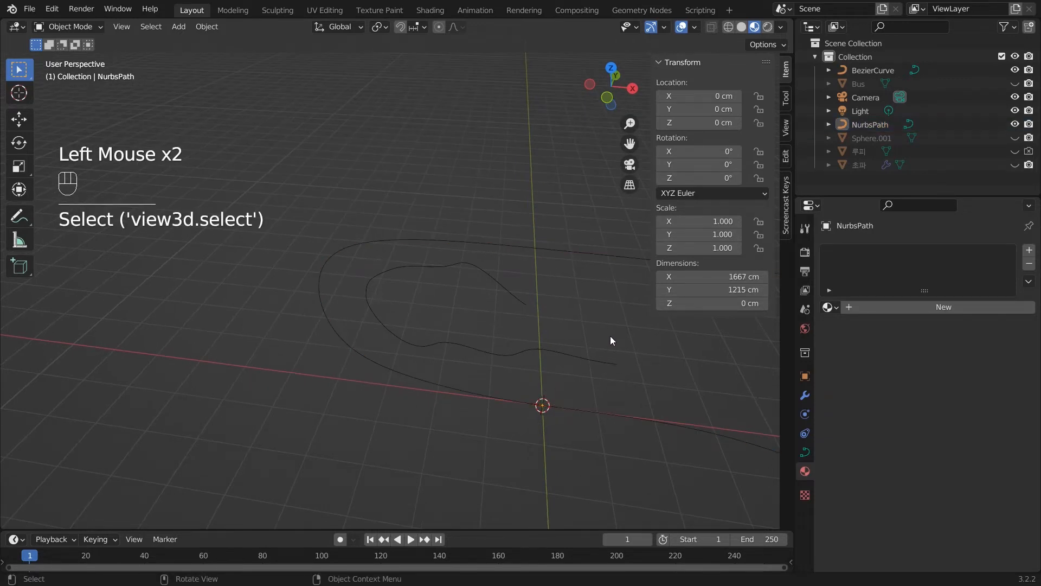
click(591, 359)
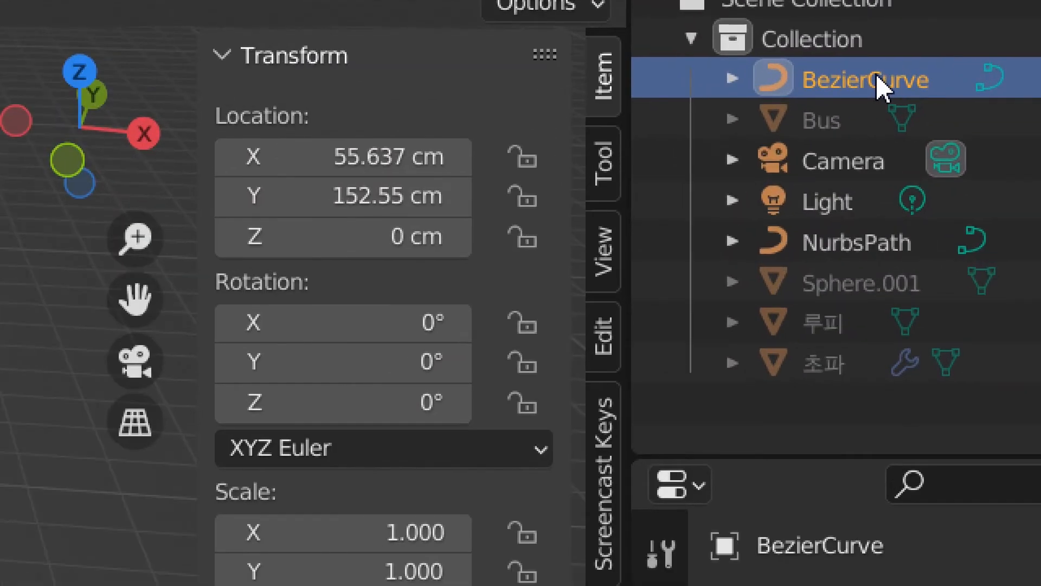
double_click(876, 71)
text(1)
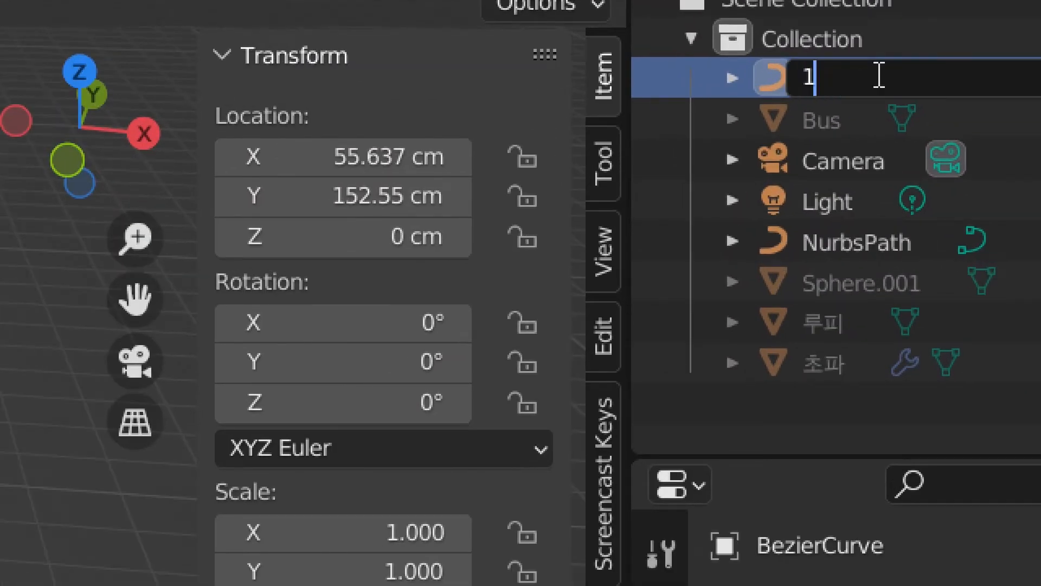
text(-dma)
key(BackSpace)
key(BackSpace)
key(BackSpace)
text(ㅇ)
key(BackSpace)
text(Druk)
key(BackSpace)
key(BackSpace)
key(BackSpace)
key(BackSpace)
text(Lin)
key(BackSpace)
key(BackSpace)
key(BackSpace)
key(BackSpace)
key(BackSpace)
text(Line_)
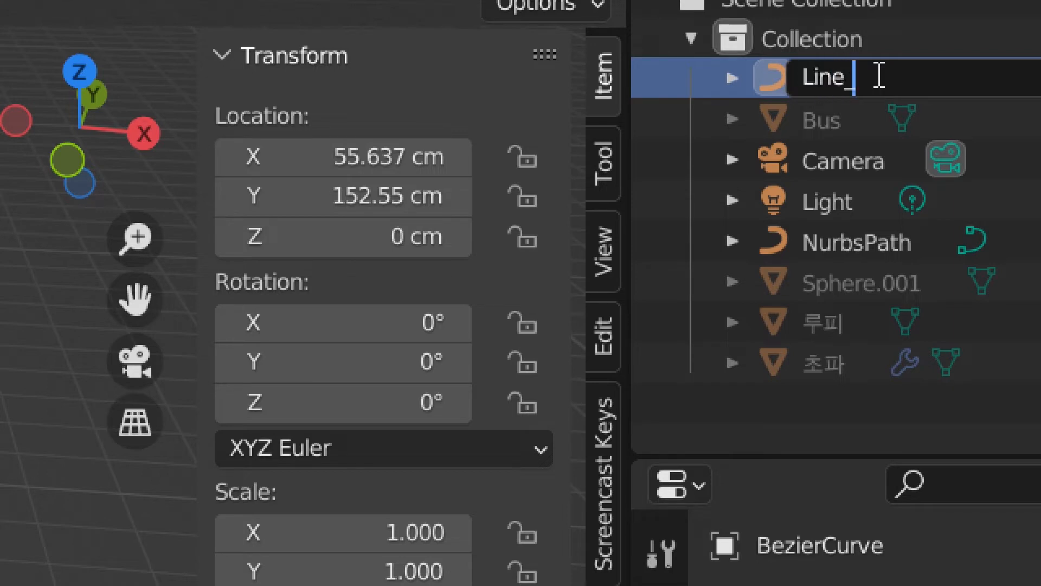
text(2)
key(Return)
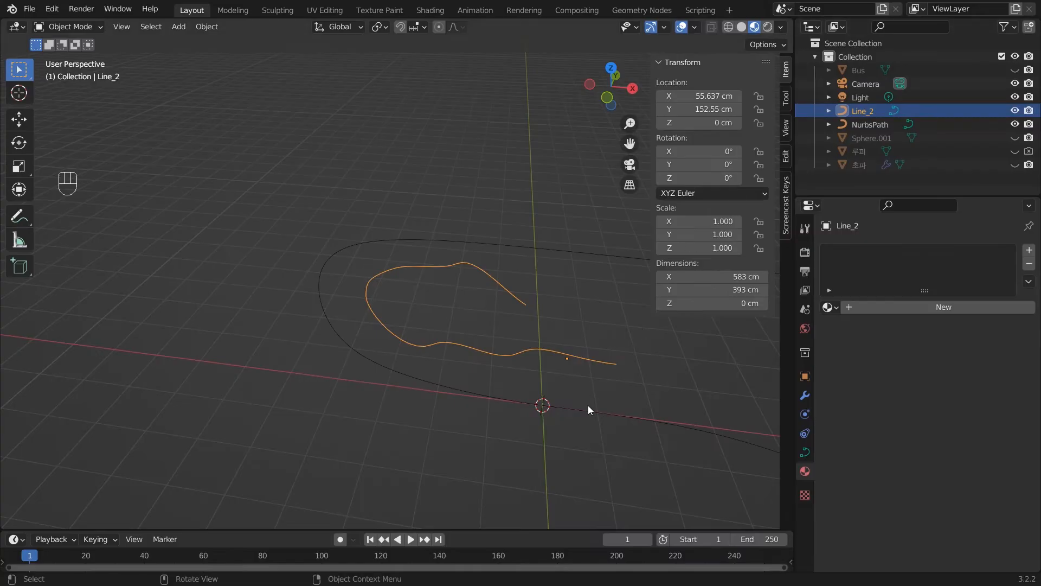
- Select the S-shaped NURBS path and rename it as Line_1
click(589, 408)
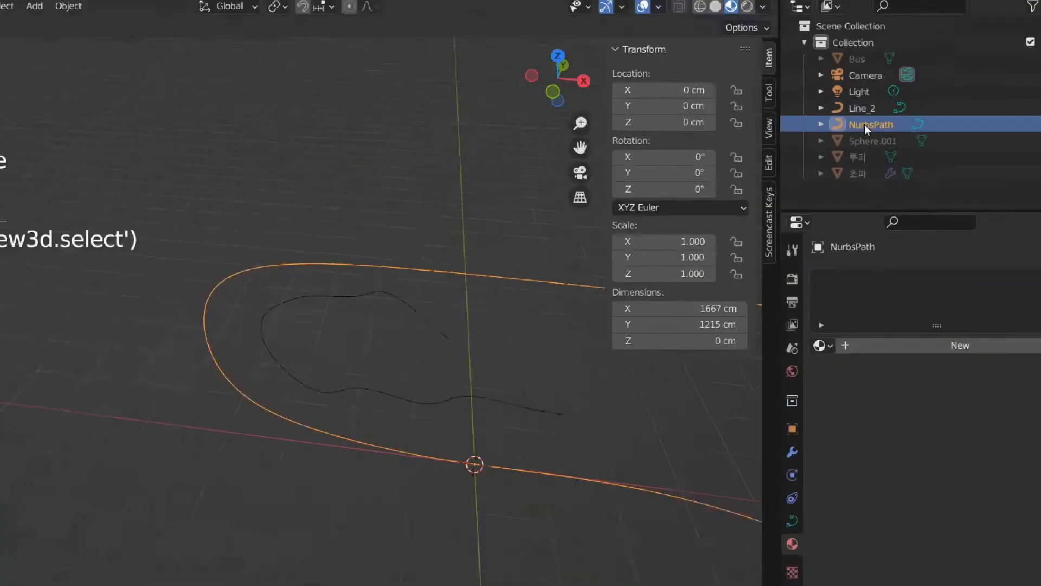
double_click(864, 124)
text(Line)
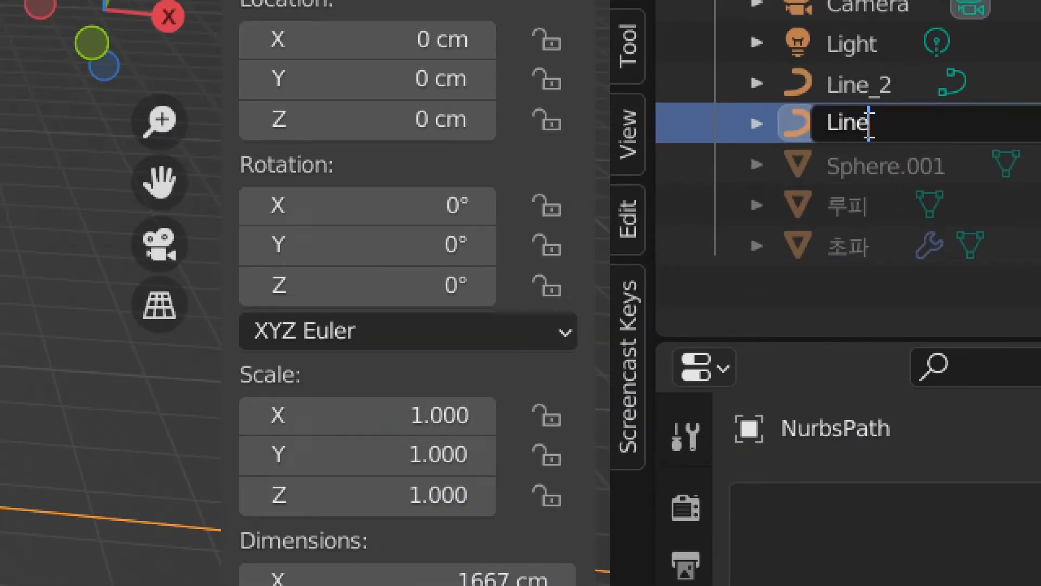
text(_1)
key(Return)
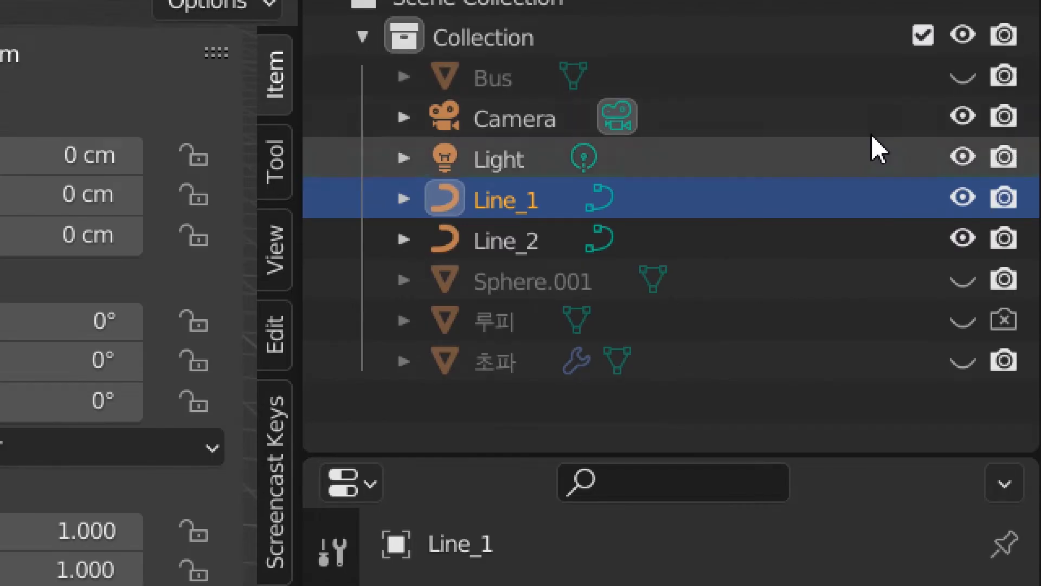
- Unhide the Bus object and show the scene from the top
click(970, 90)
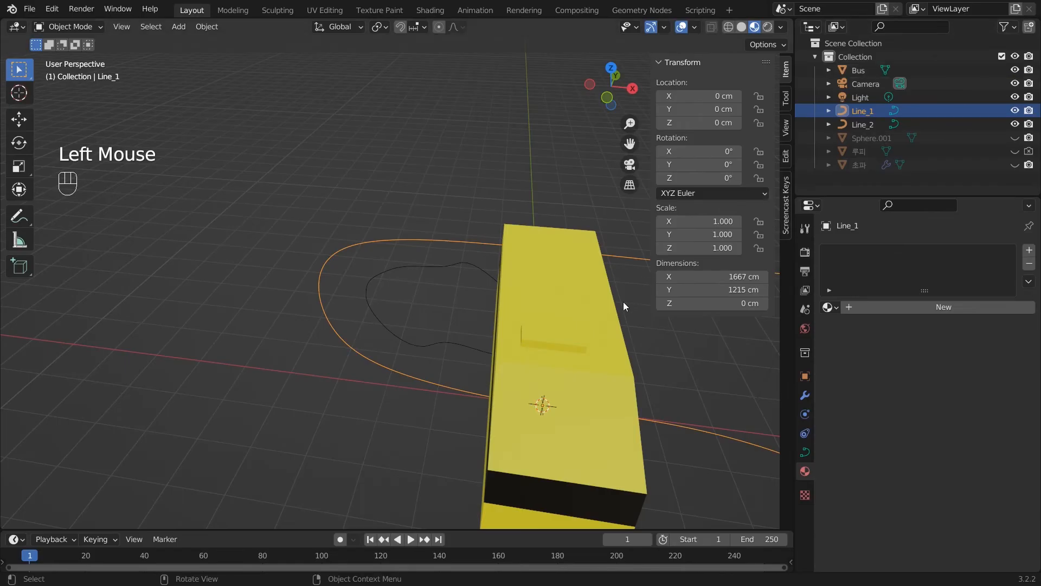
scroll(623, 301, down, 3)
key(KP_7)
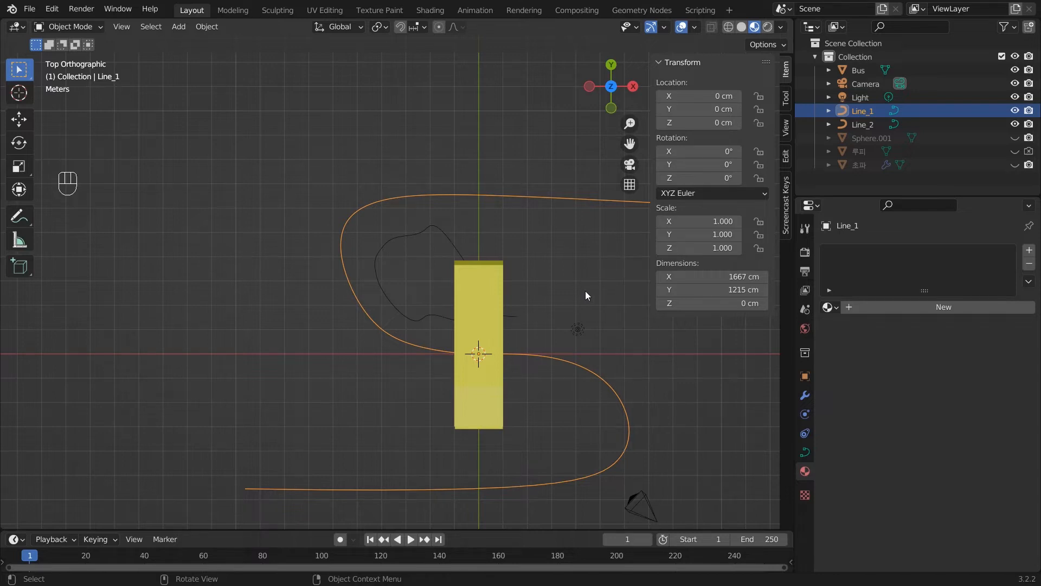
- Scale Line_1 uniformly to about 1.019
click(578, 223)
click(569, 199)
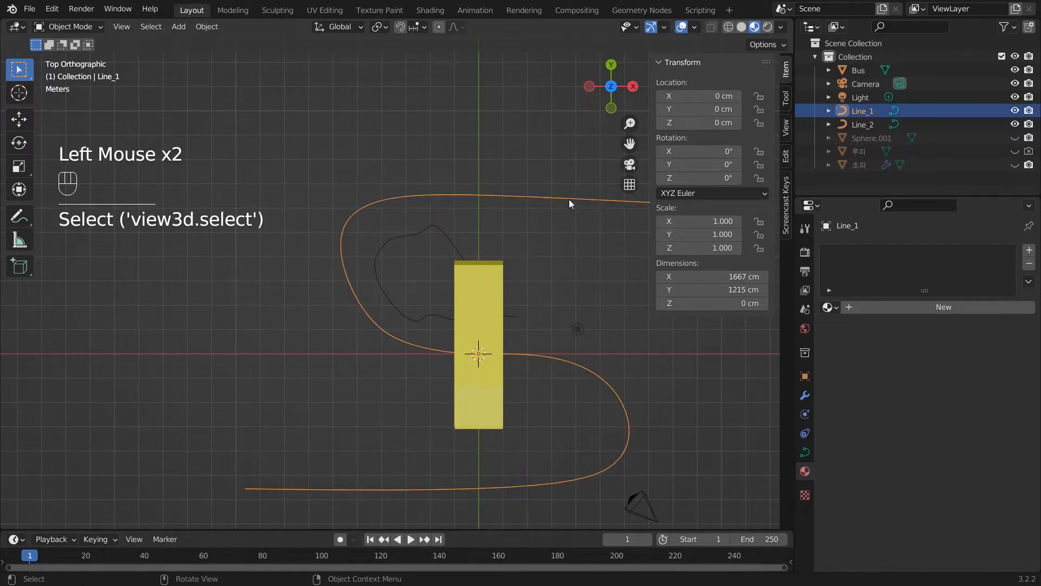
scroll(568, 276, down, 1)
key(s)
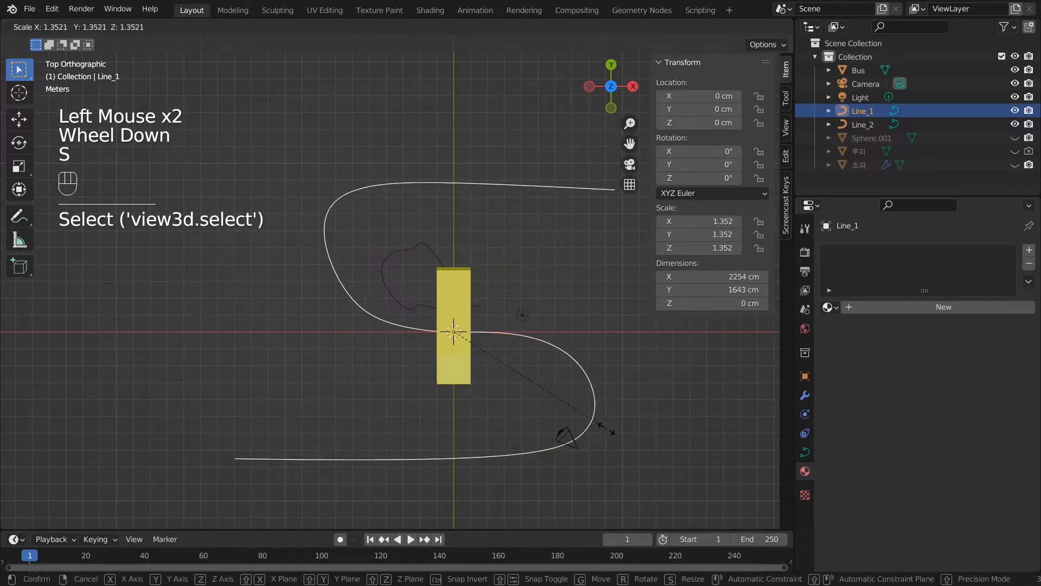
click(559, 416)
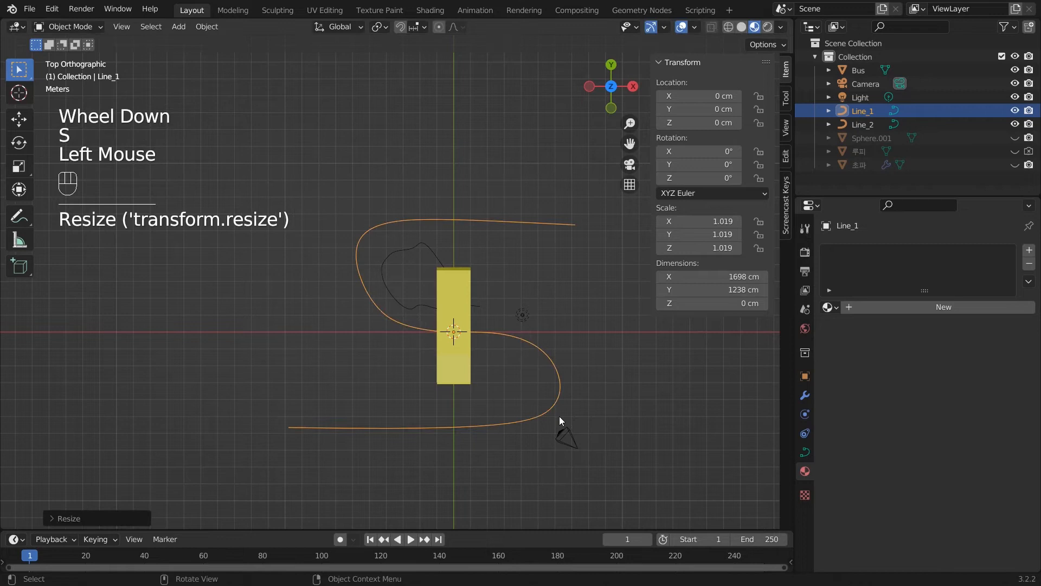
- Scale the Bus down to about 0.374 in X and Z and 0.691 in Y
click(462, 297)
key(s)
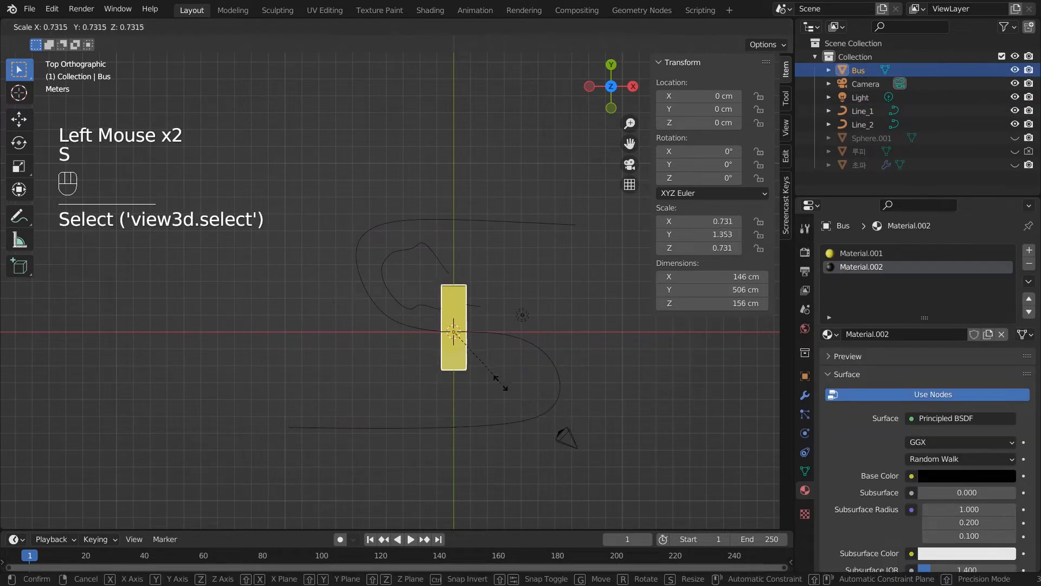
click(472, 365)
middle_drag(490, 363, 528, 297)
scroll(588, 355, up, 3)
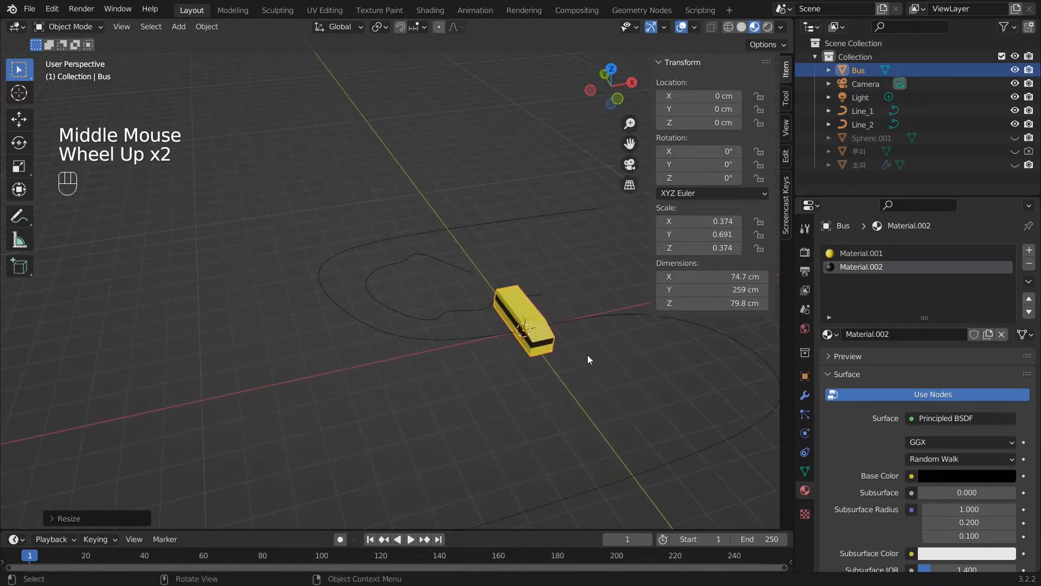
shift+middle_drag(595, 363, 527, 375)
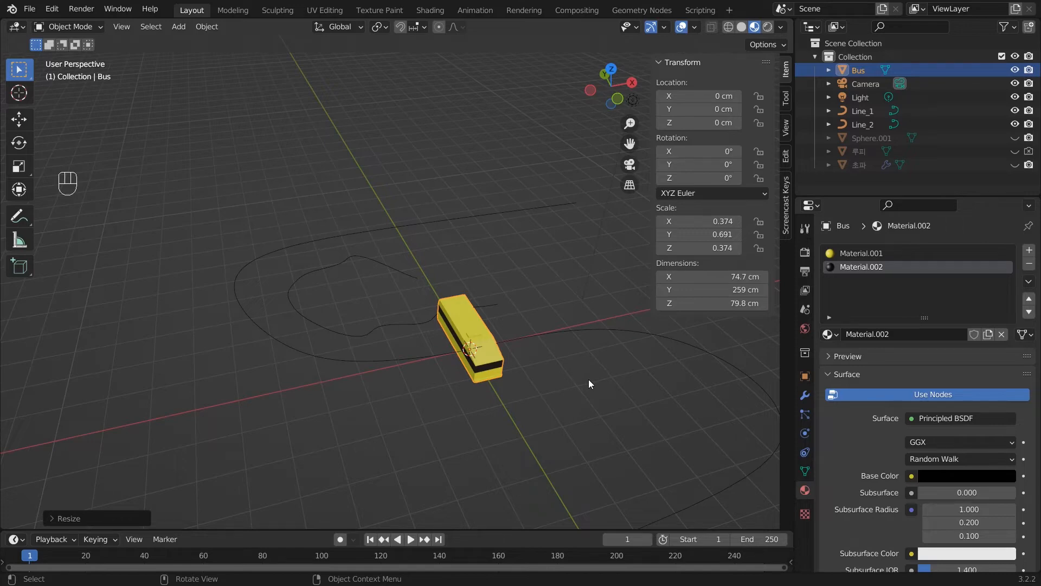
- Move the Bus to about X -864 cm, Y 150 cm in top view, and try clearing its location
key(KP_7)
key(g)
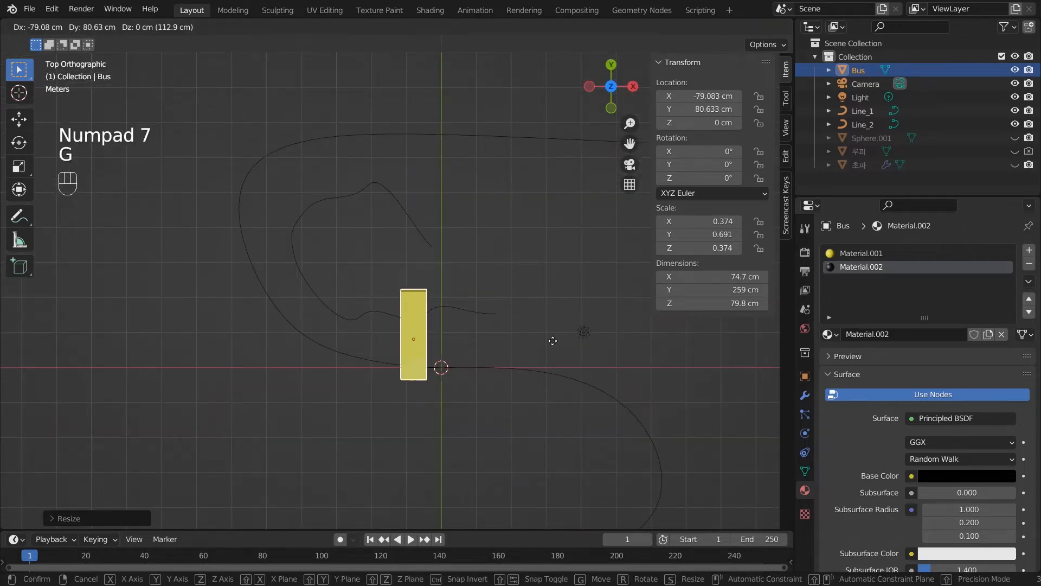
click(284, 320)
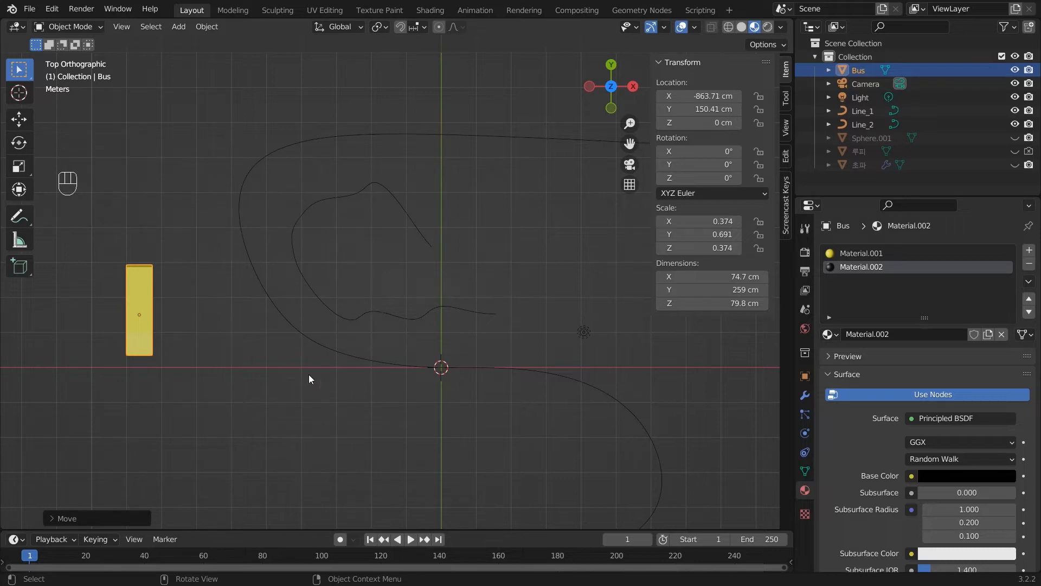
key(alt)
key(alt+g)
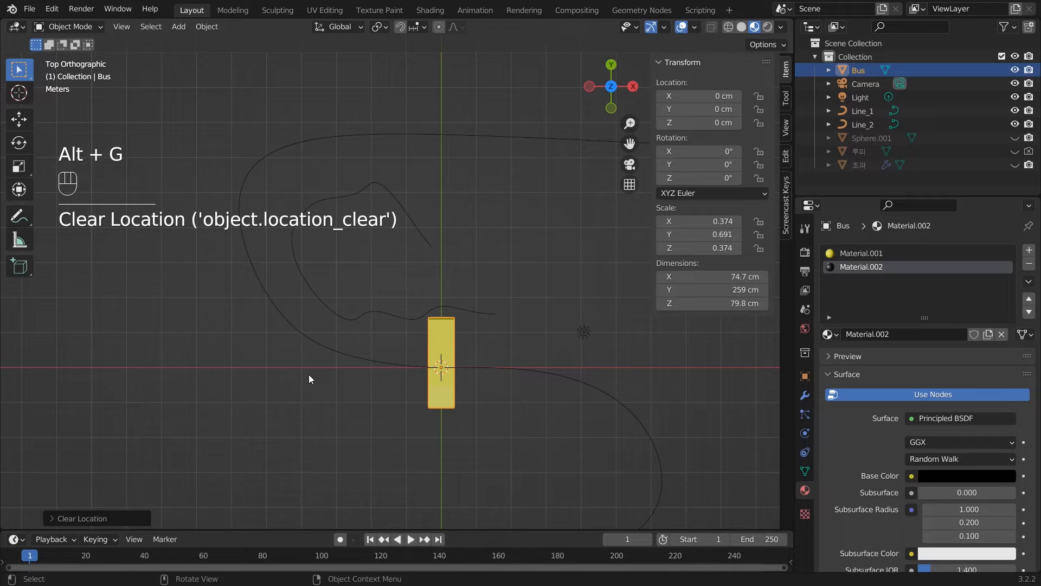
key(ctrl+z)
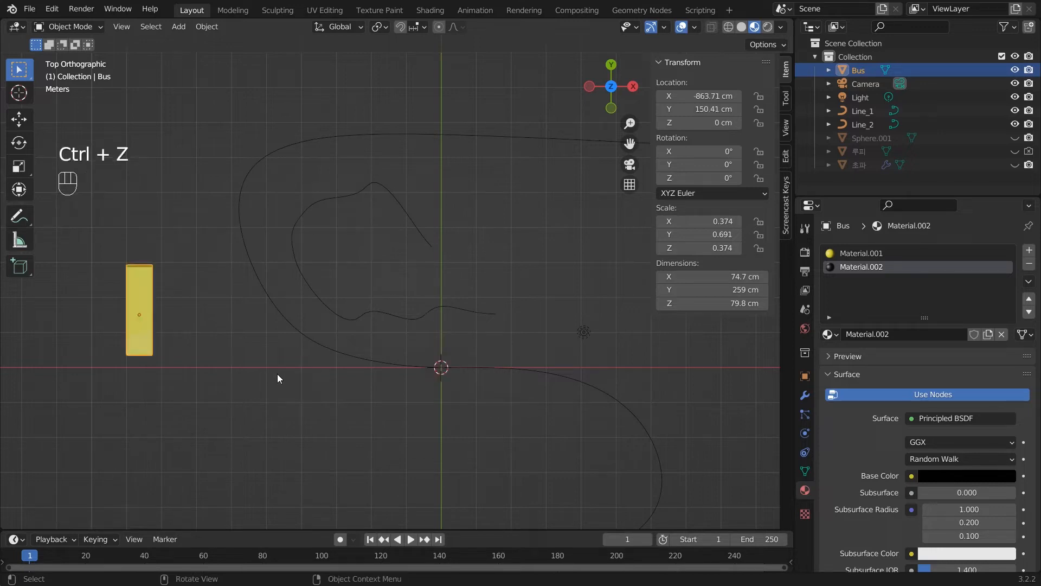
- Rotate the Bus about -56.3° around Z and reset its rotation and location
key(r)
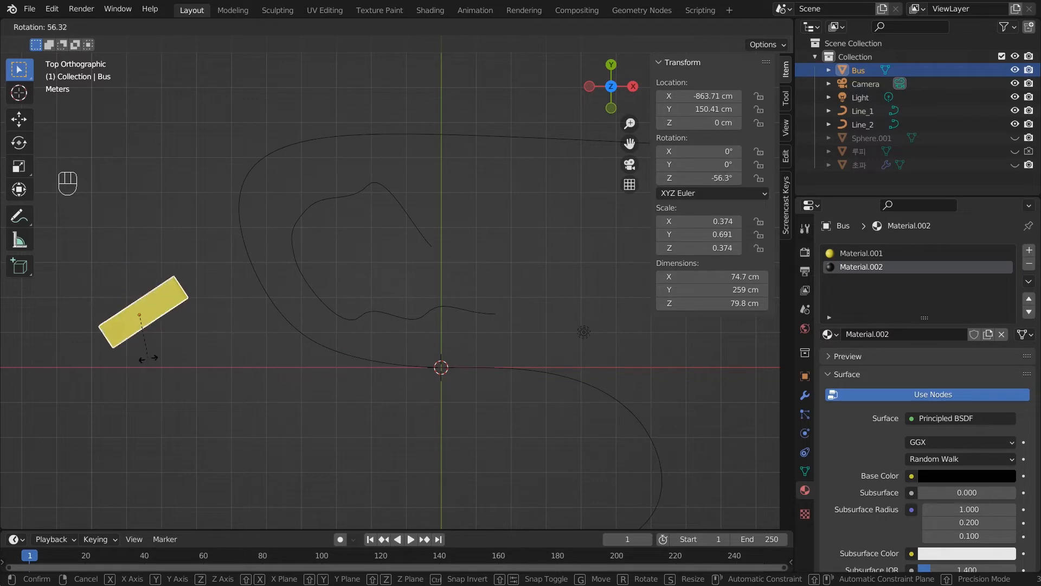
click(200, 380)
middle_drag(200, 380, 228, 254)
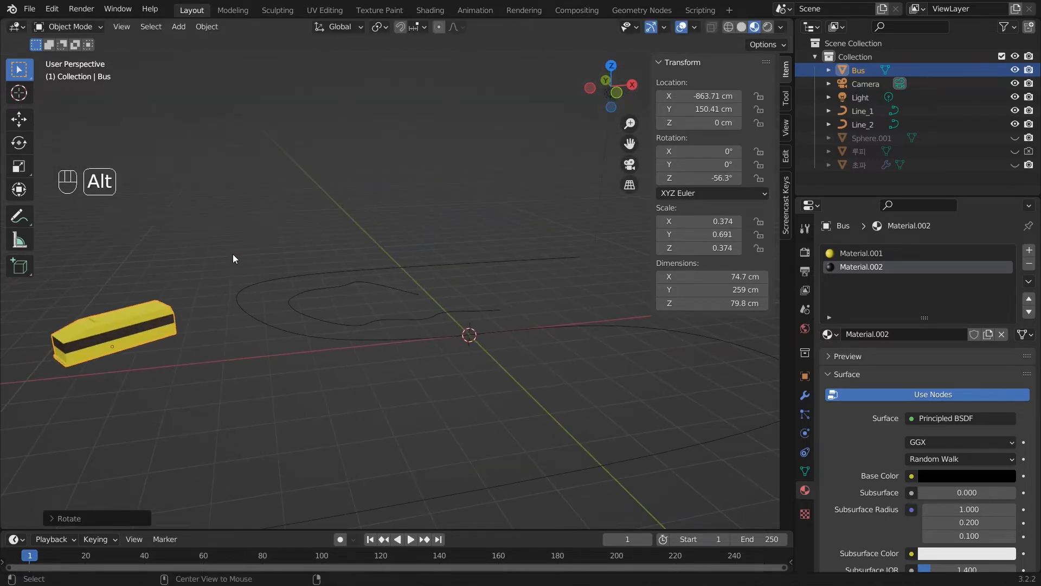
key(alt+r)
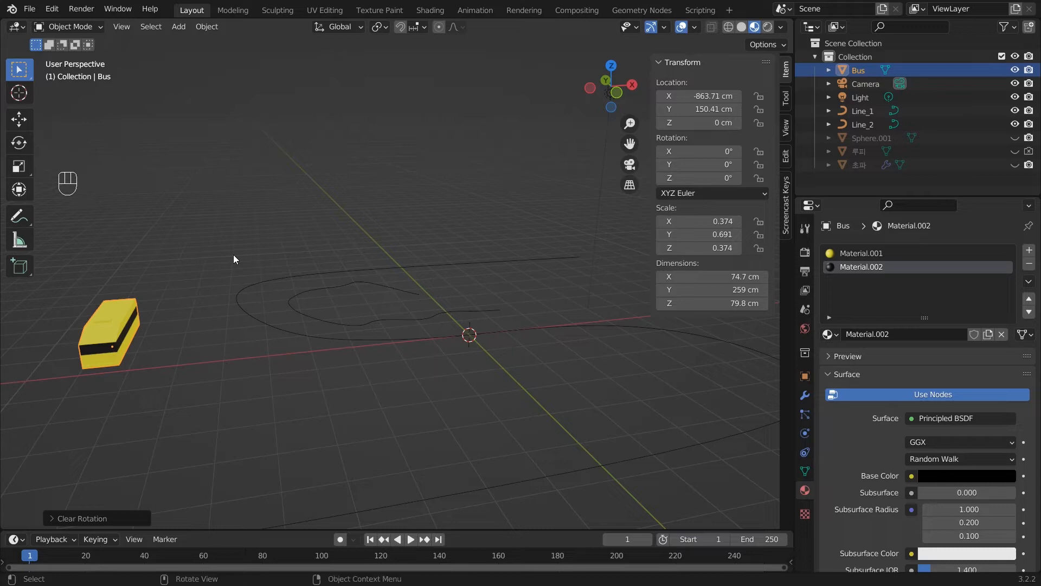
key(alt)
key(alt+g)
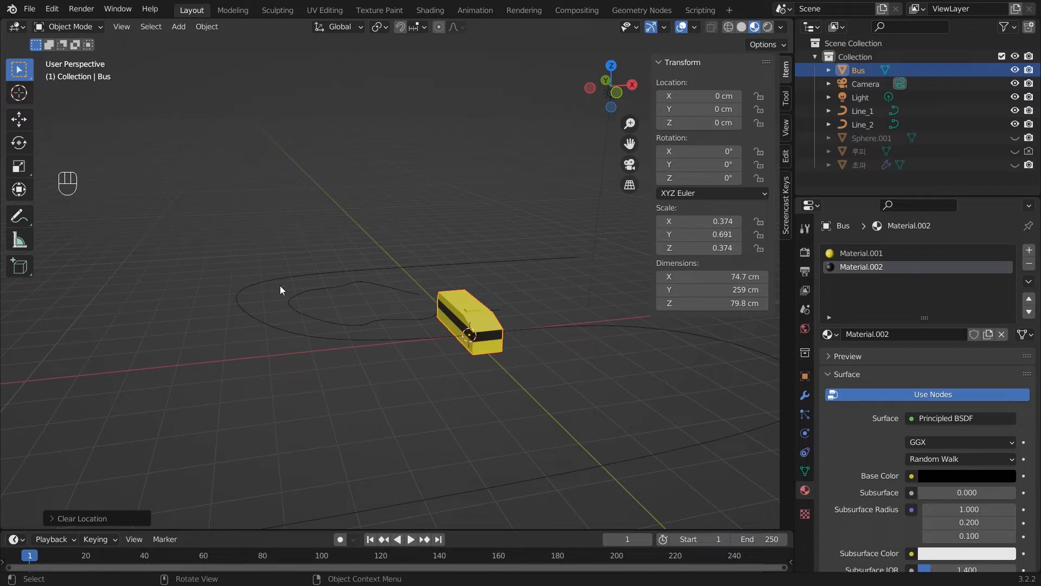
- Enlarge the Bus to about 1.751 in X and Z and 3.240 in Y, and clear its scale to 1.000
key(s)
click(671, 451)
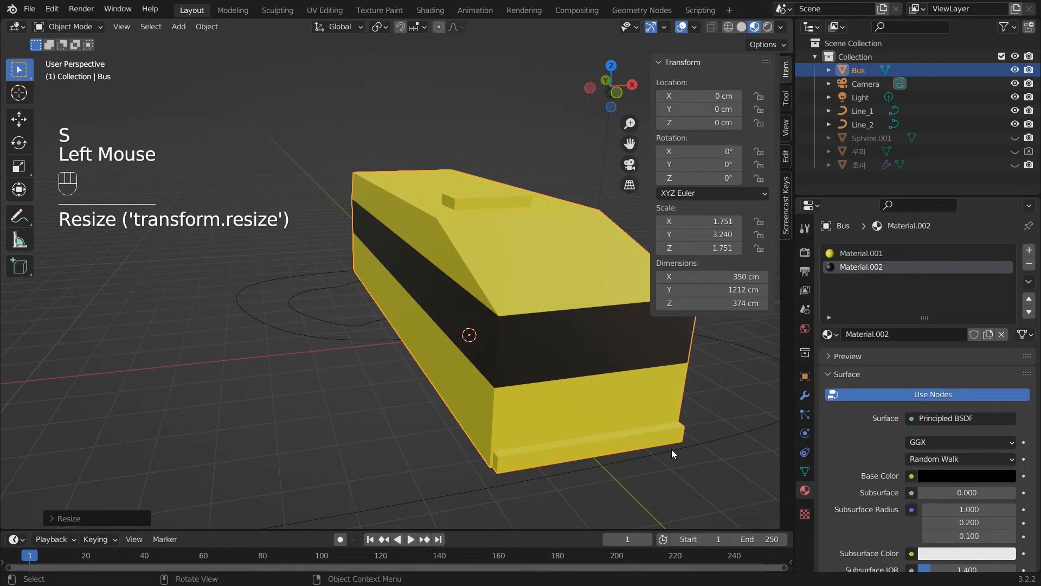
key(alt+s)
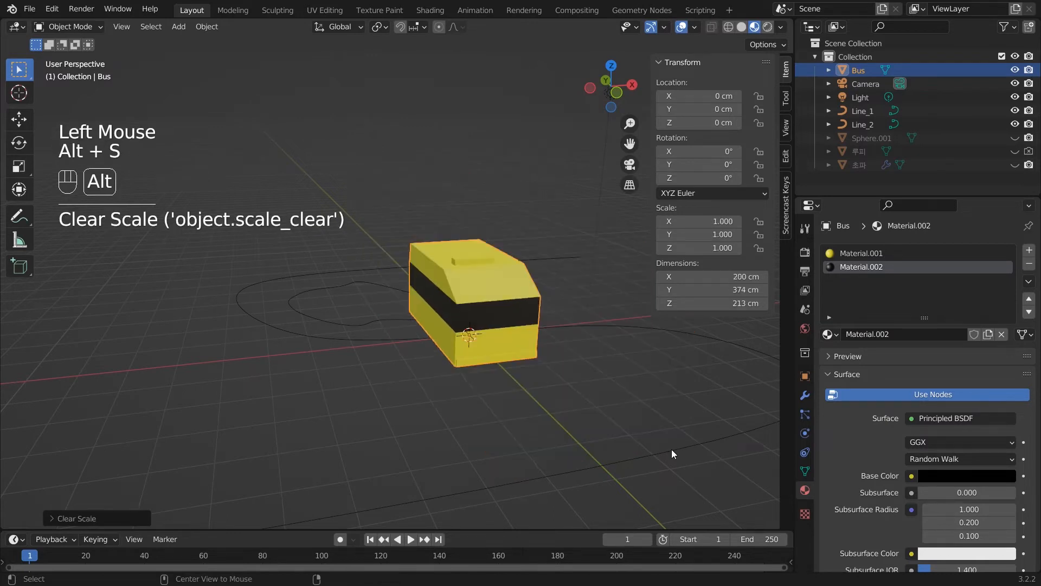
key(alt+s)
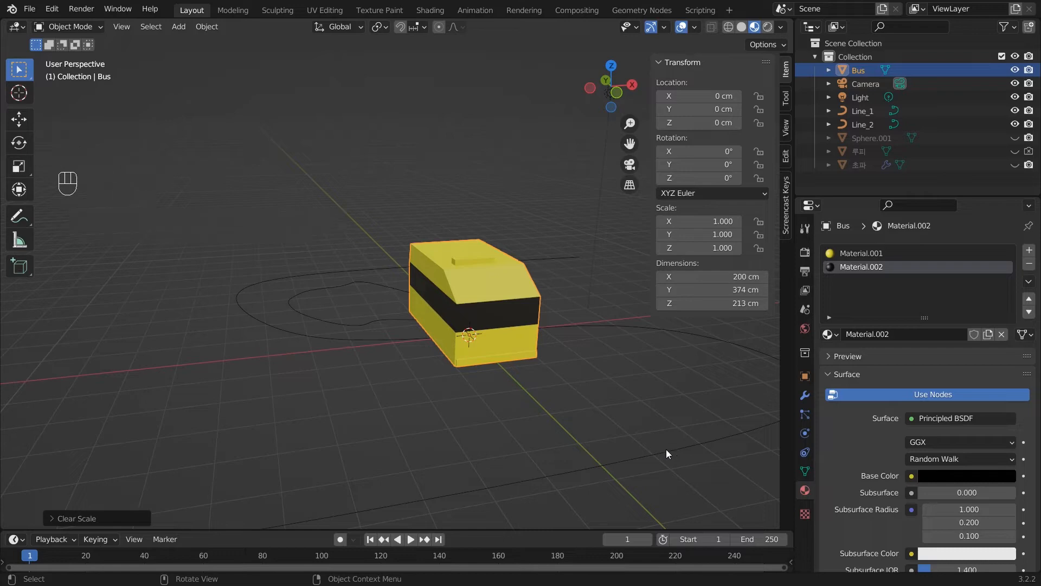
- Scale the Bus uniformly down to about 0.239
middle_drag(666, 450, 732, 452)
key(s)
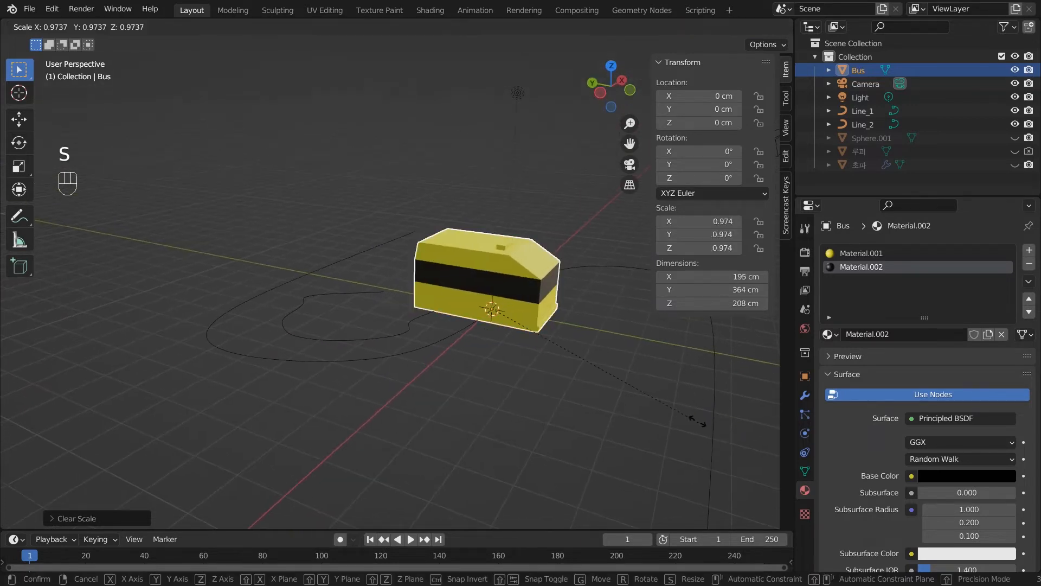
click(539, 343)
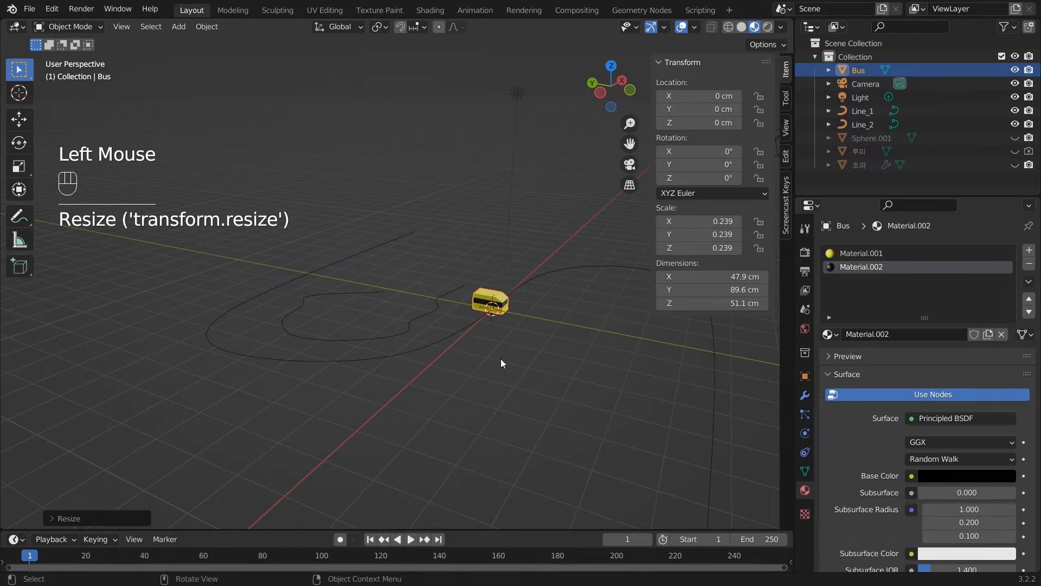
- Move the Bus to about X -682 cm, Y 19 cm in top view and clear its location
key(KP_7)
key(g)
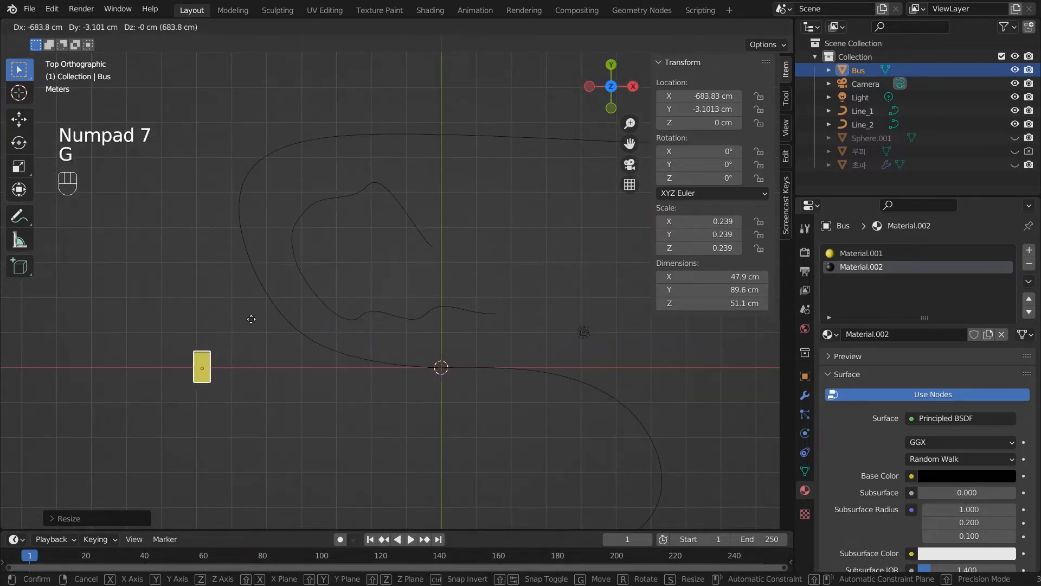
click(249, 319)
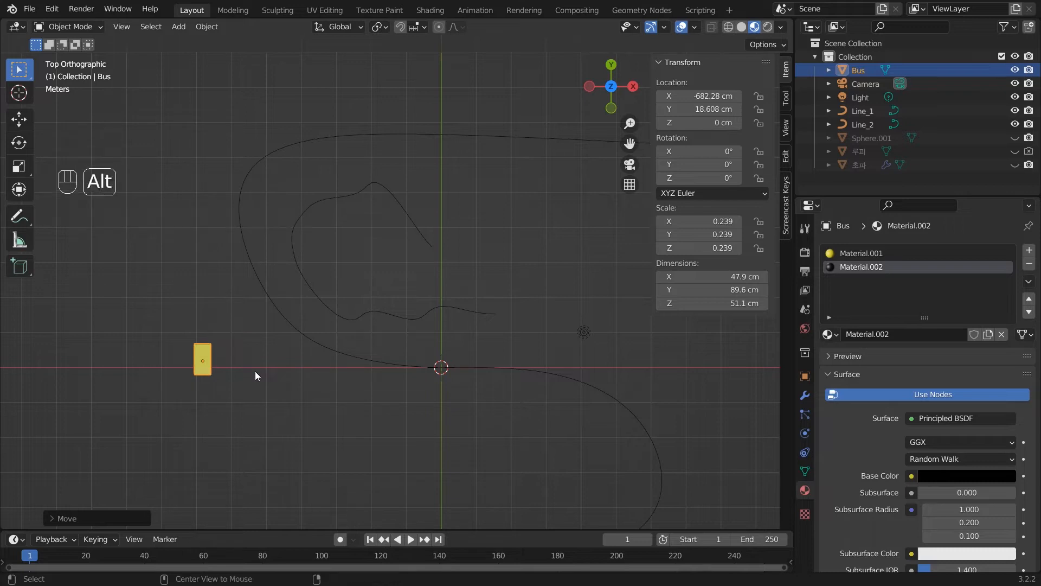
key(alt+g)
- Examine how the Bus sits relative to the Line_1 curve, ending in top view with the Bus selected
middle_drag(566, 414, 562, 301)
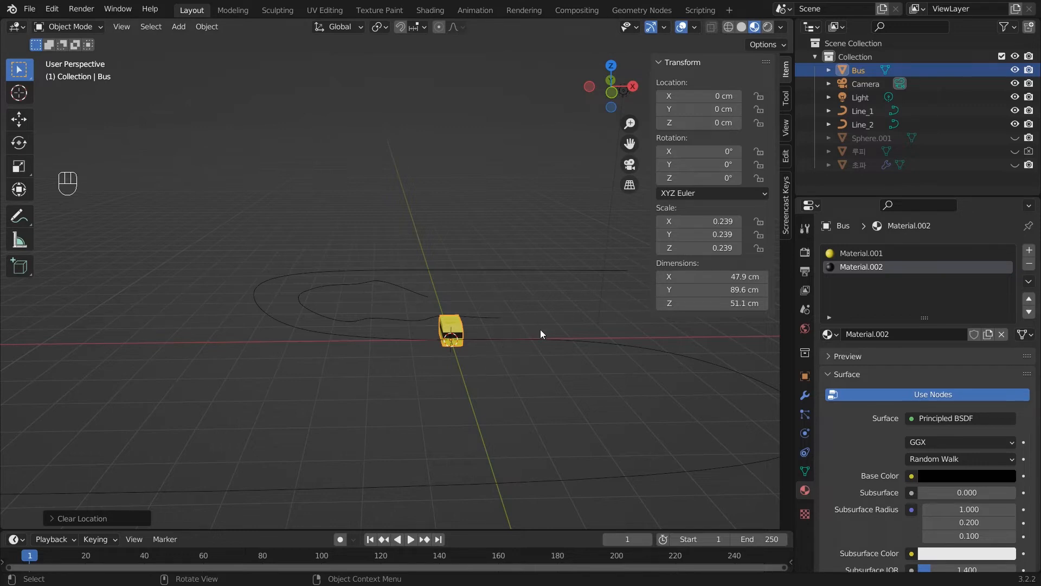
middle_drag(496, 379, 451, 375)
click(451, 362)
scroll(452, 363, up, 2)
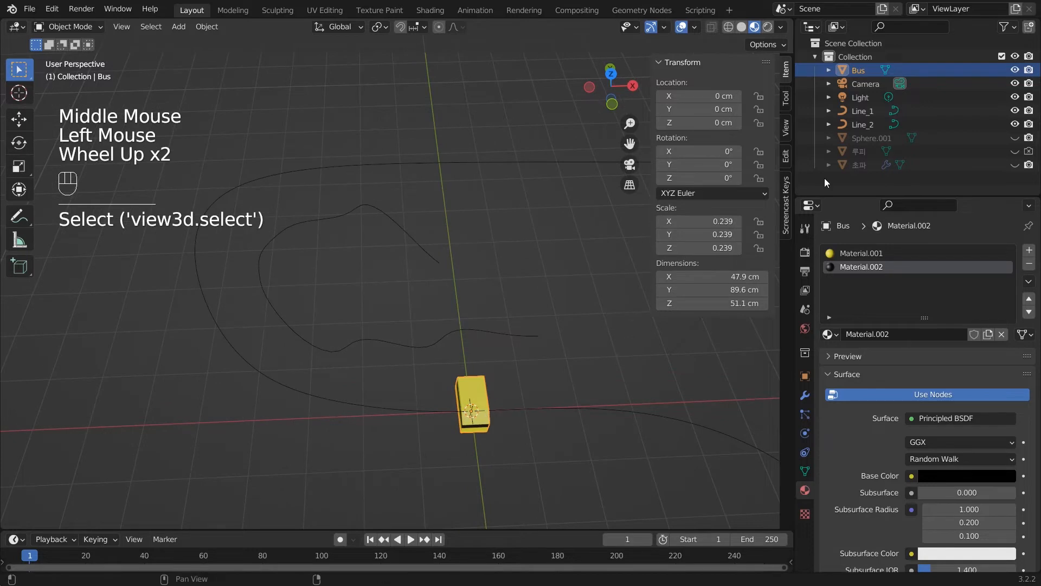
click(679, 419)
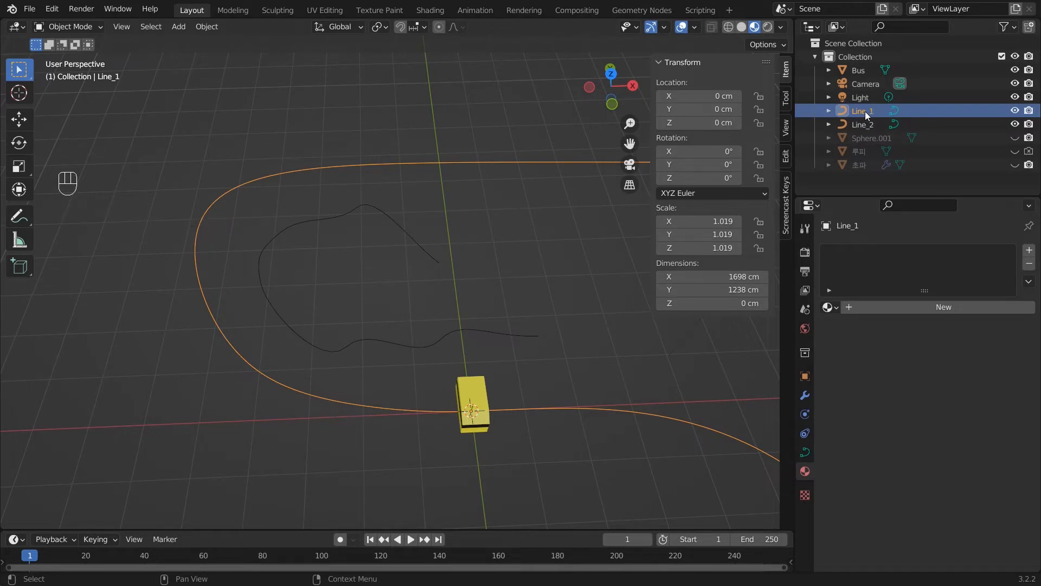
click(483, 386)
scroll(514, 443, up, 2)
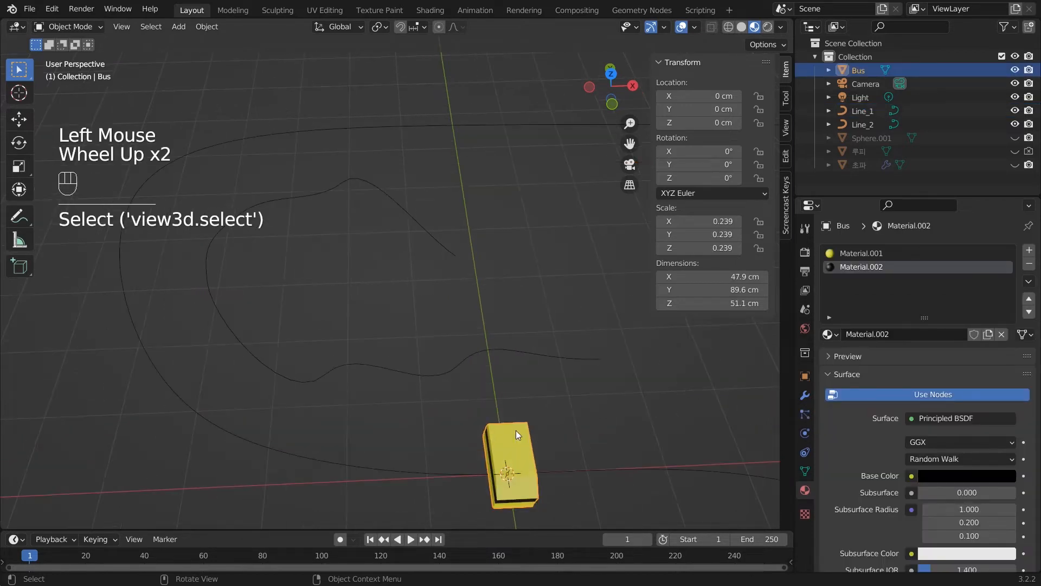
key(KP_7)
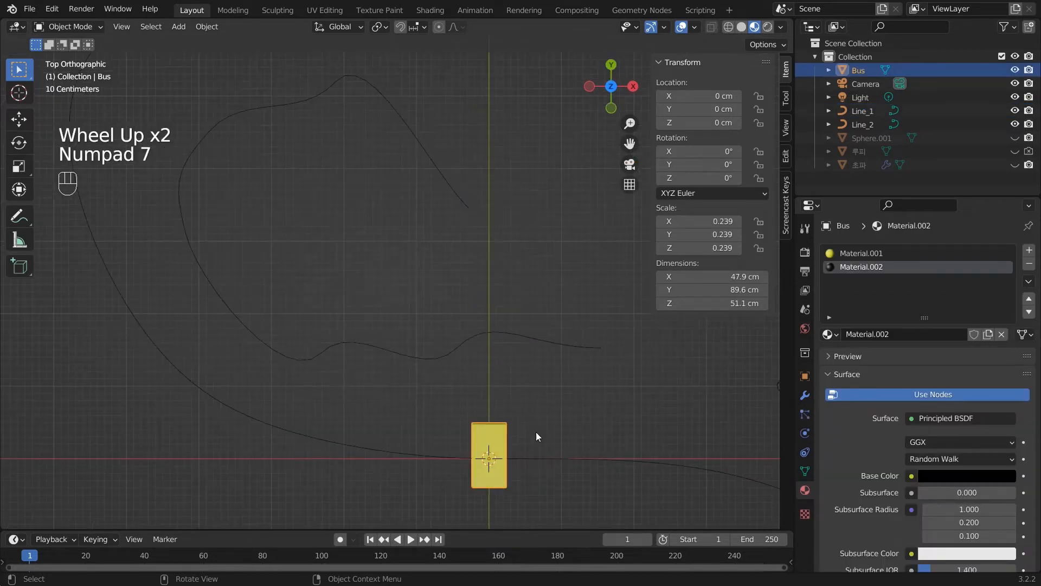
shift+middle_drag(530, 442, 445, 350)
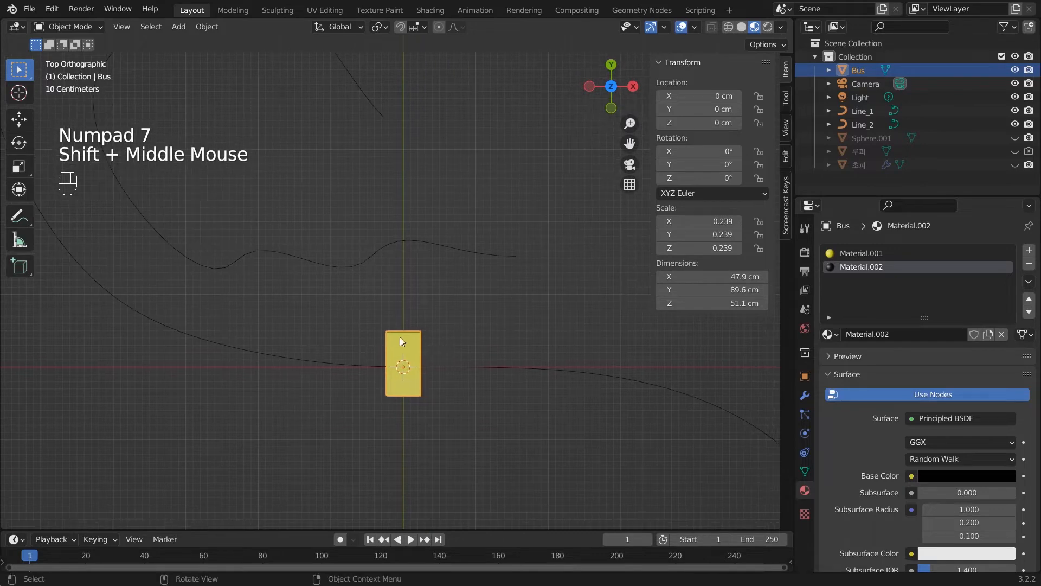
click(397, 340)
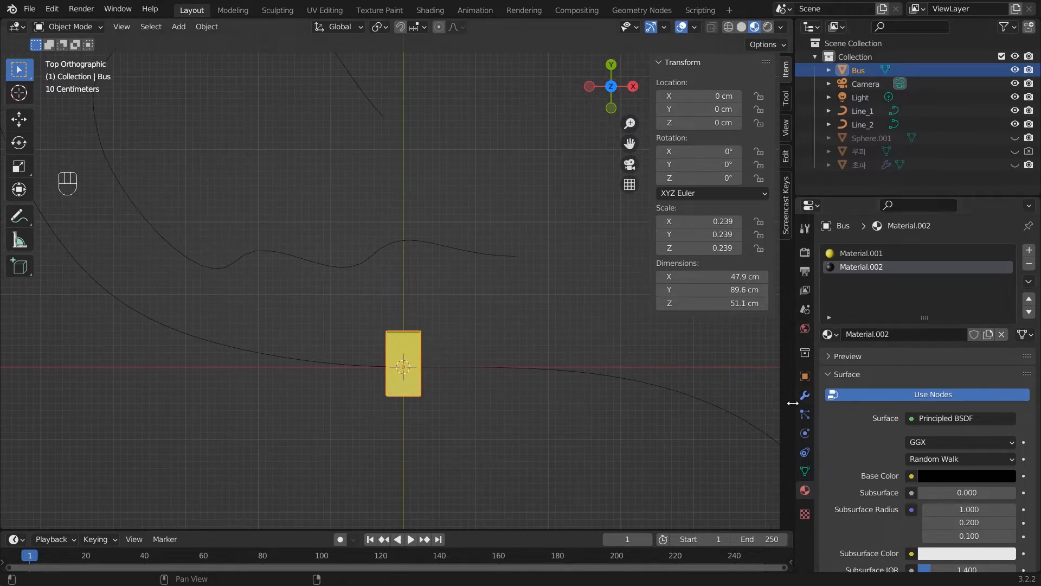
- Add a Follow Path object constraint to the Bus
key(alt)
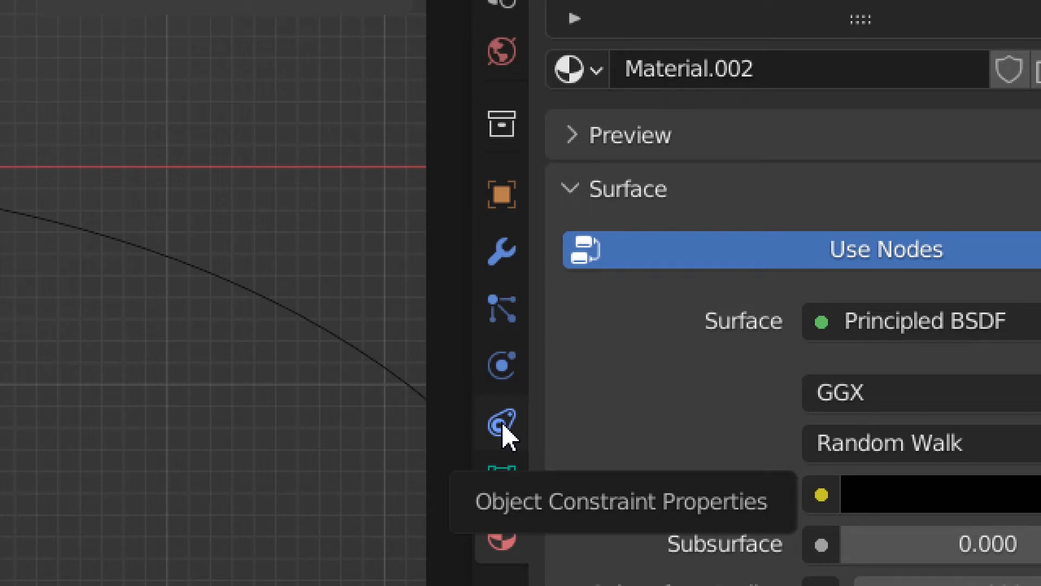
click(501, 426)
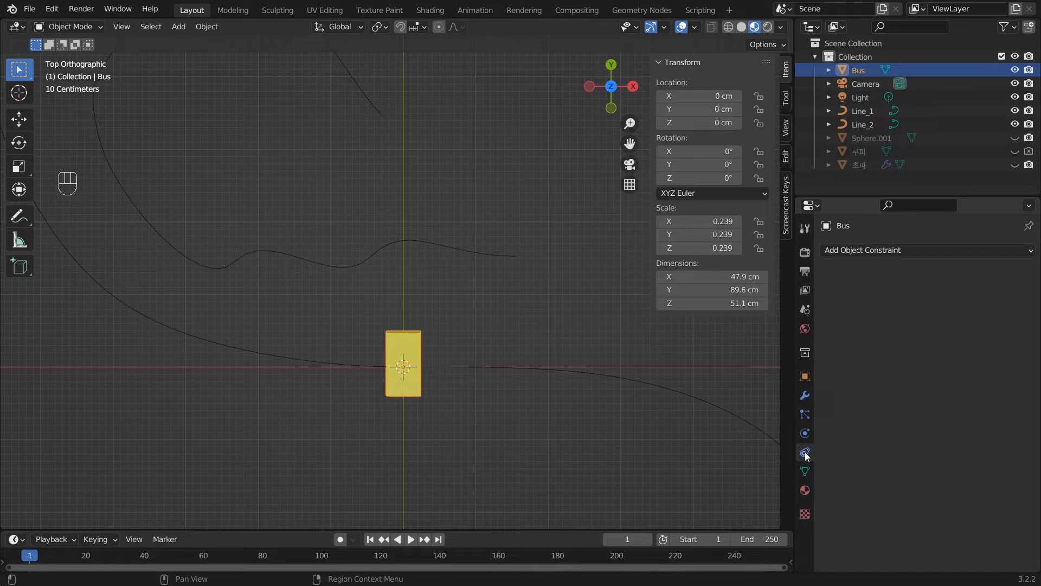
key(alt)
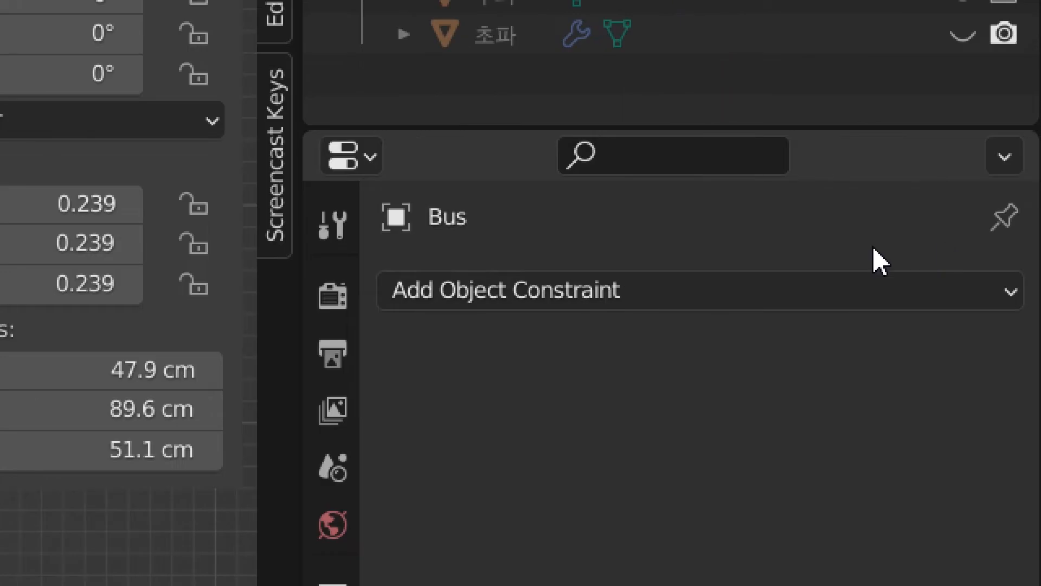
click(721, 297)
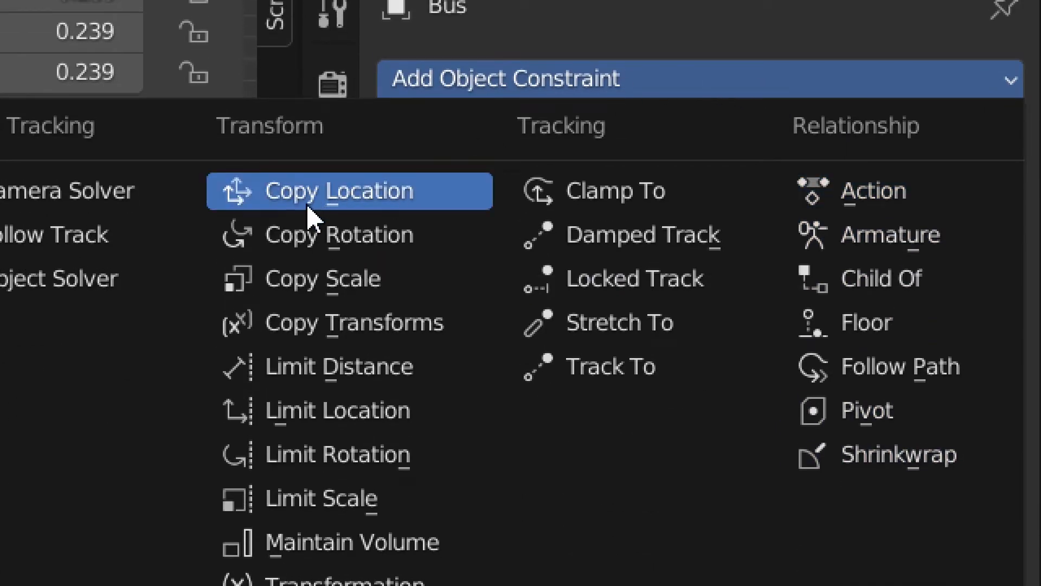
click(925, 380)
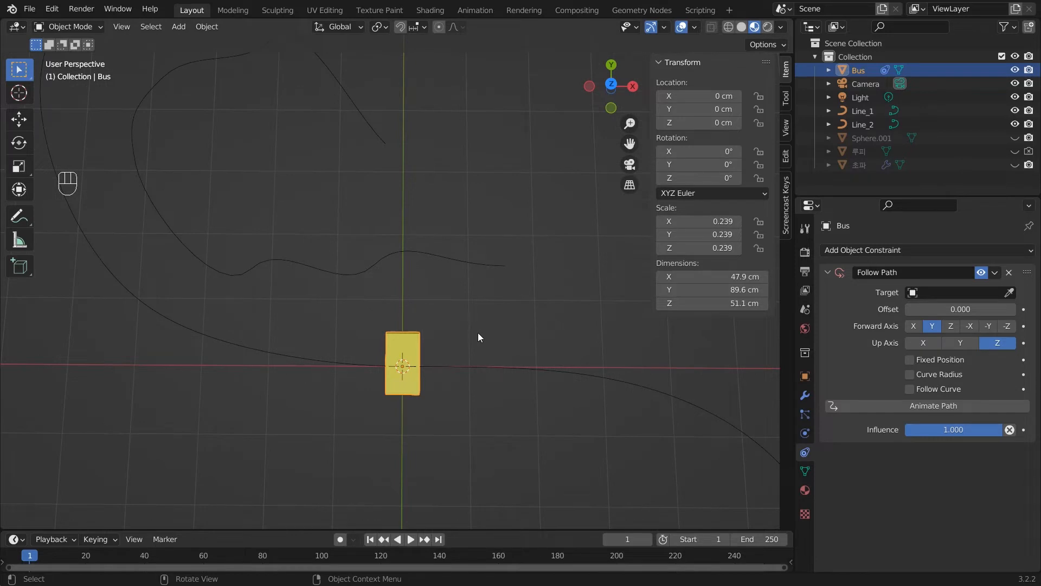
click(413, 354)
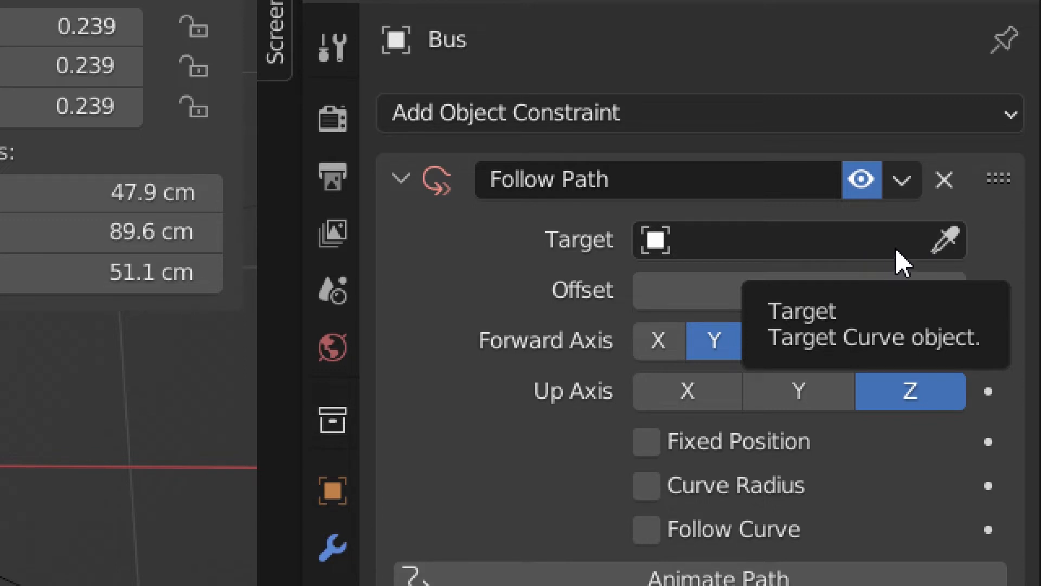
- Choose Line_1 from the list as the Follow Path target and clear the target again
click(854, 242)
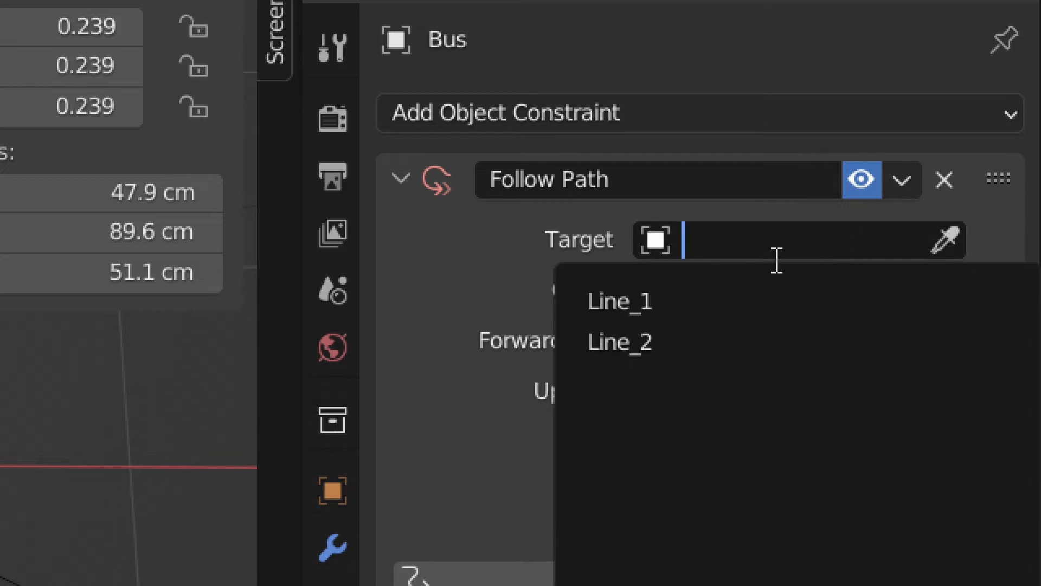
click(733, 287)
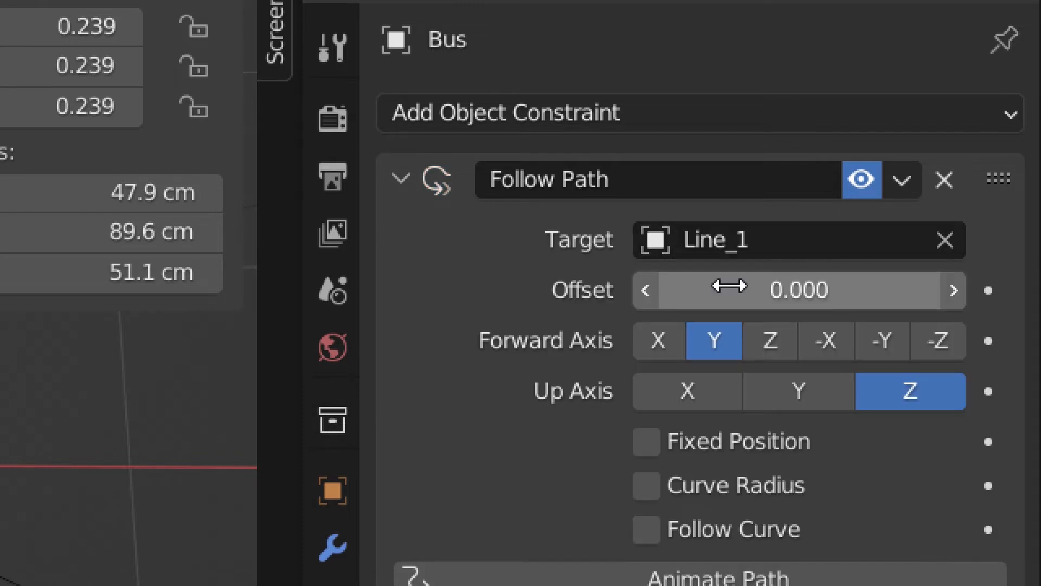
click(941, 242)
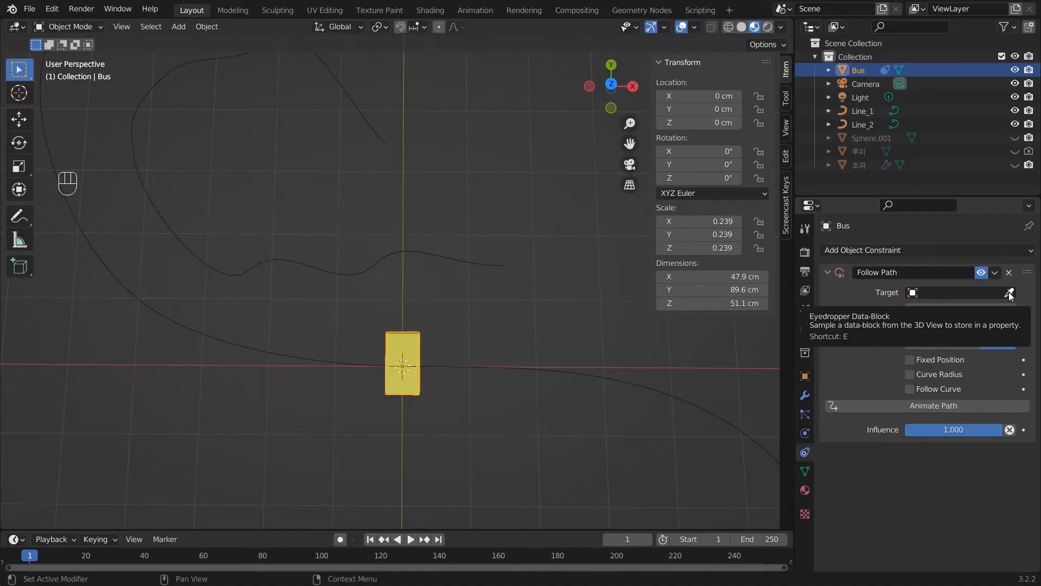
- Sample the Line_1 curve in the viewport with the eyedropper as the Follow Path target
click(945, 242)
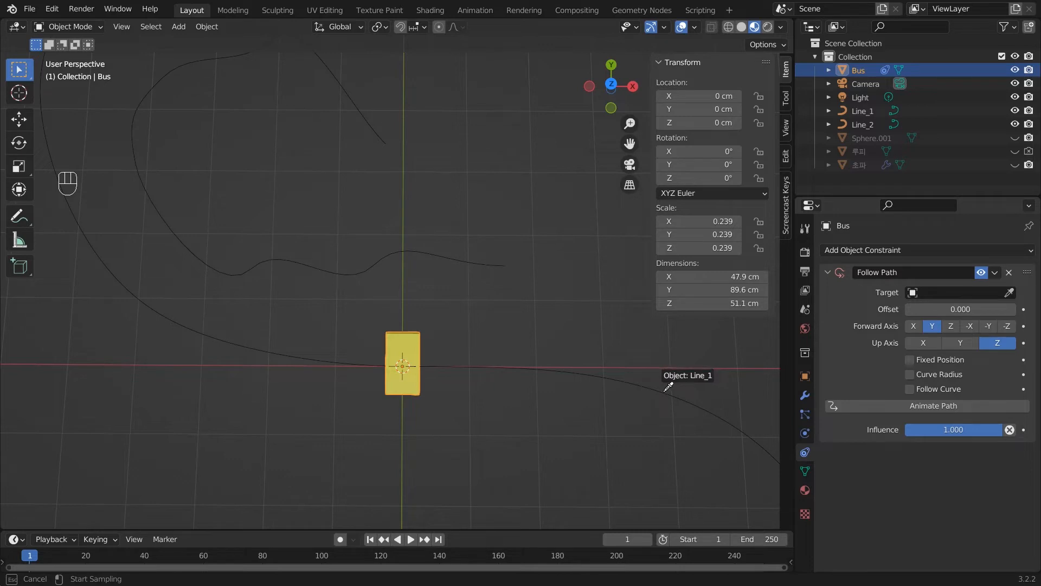
click(668, 386)
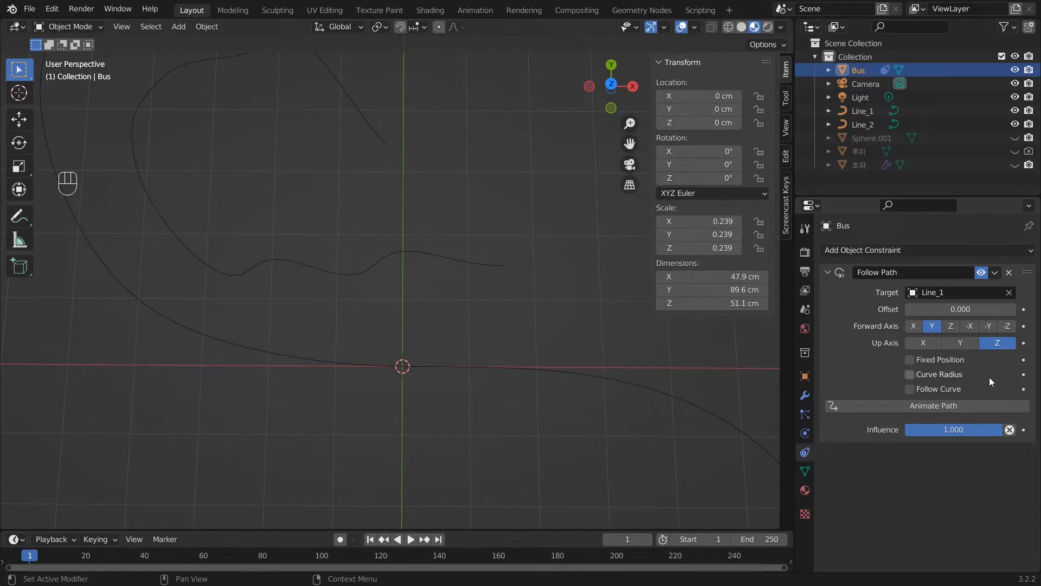
key(alt)
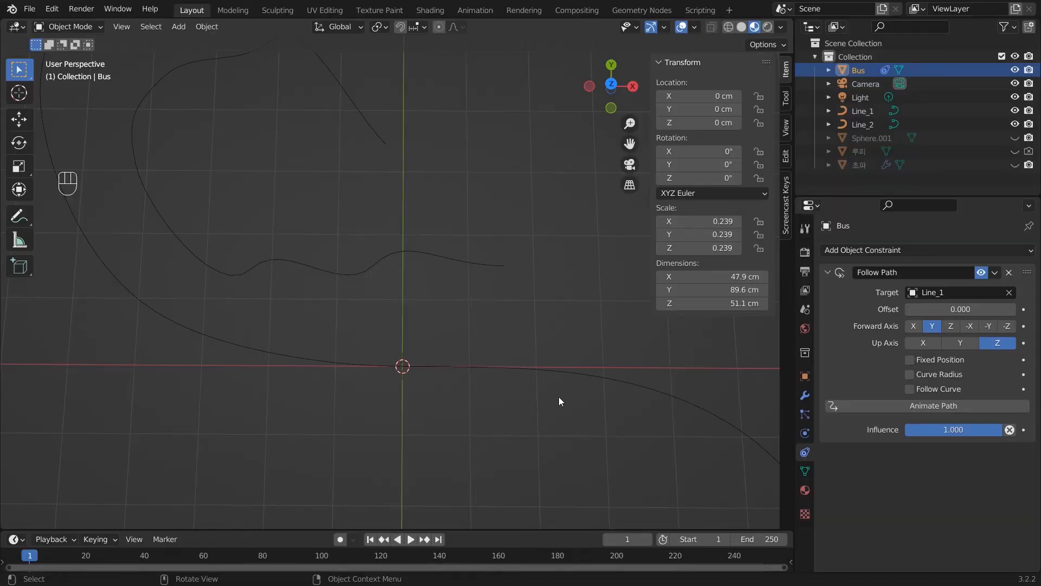
scroll(560, 396, down, 2)
scroll(562, 401, down, 2)
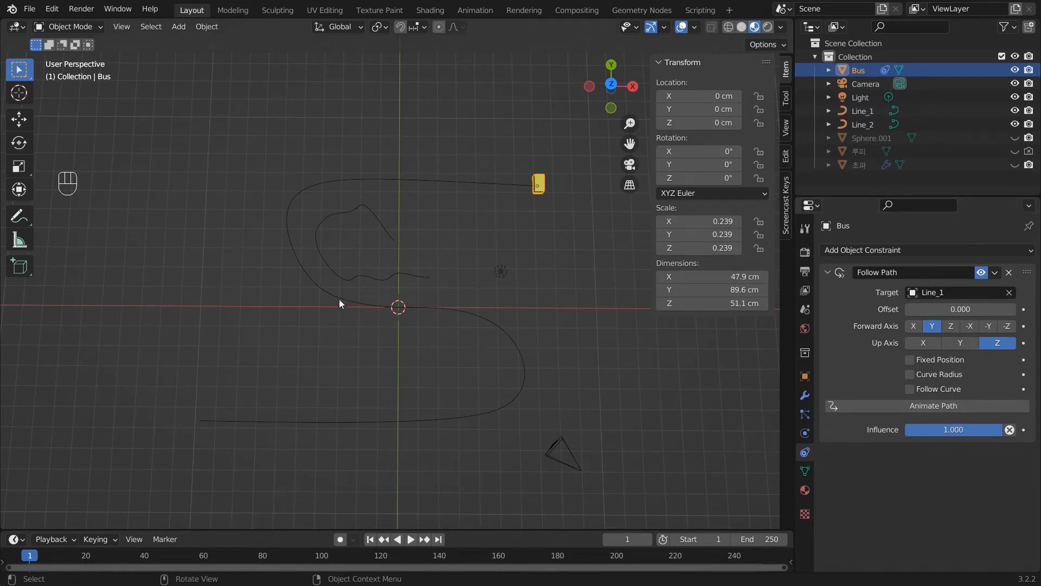
key(alt)
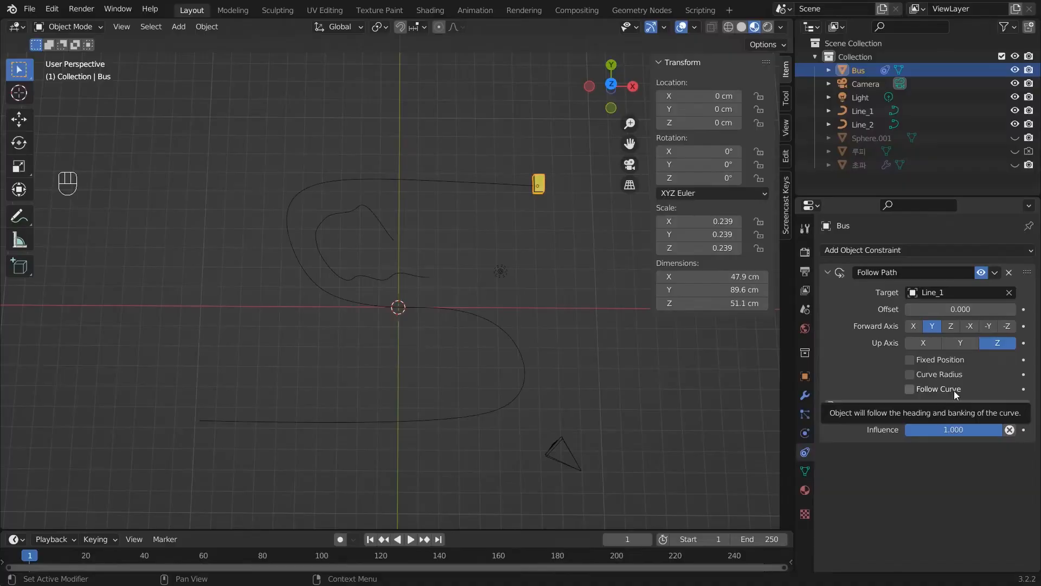
- Enable Follow Curve on the Bus's Follow Path constraint and inspect the Bus in local view before returning to the full scene
click(955, 392)
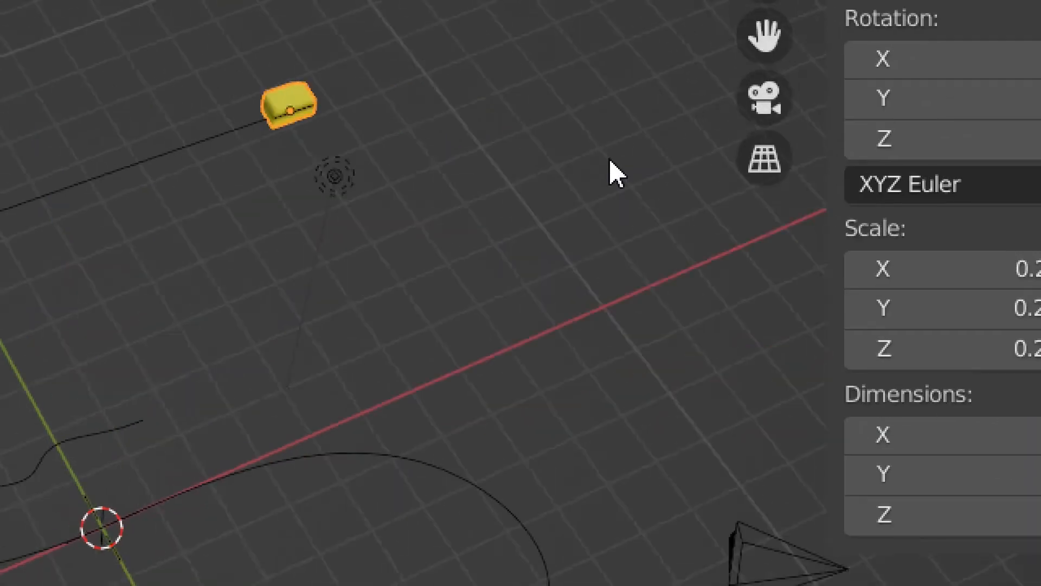
middle_drag(609, 160, 270, 197)
scroll(397, 189, up, 2)
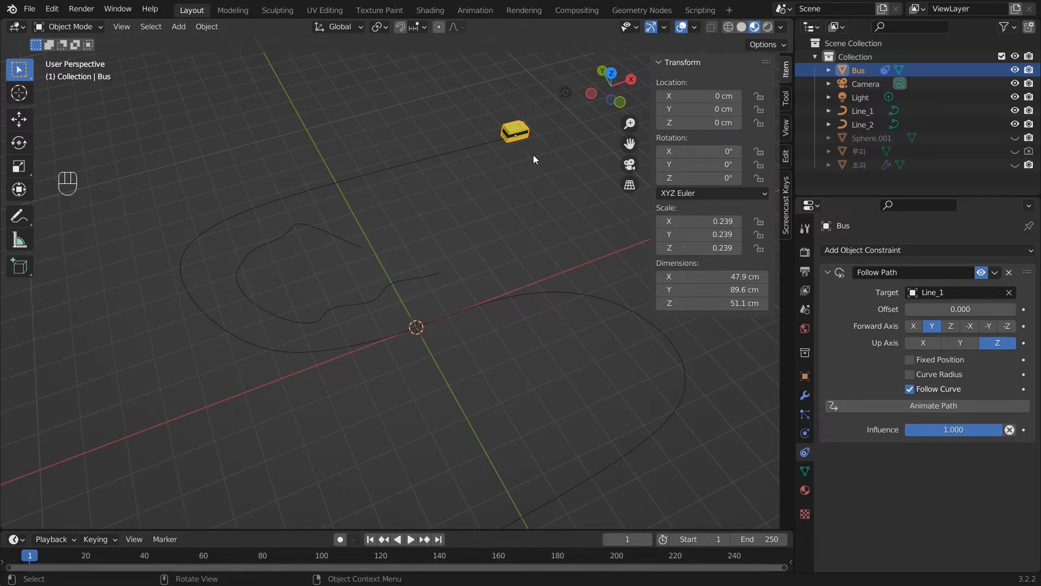
key(KP_Divide)
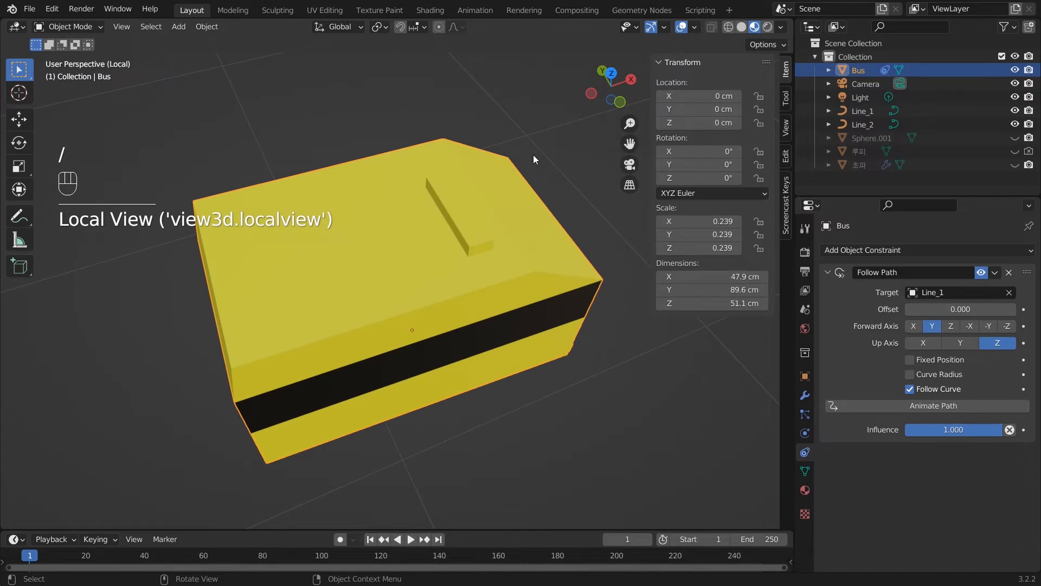
key(alt)
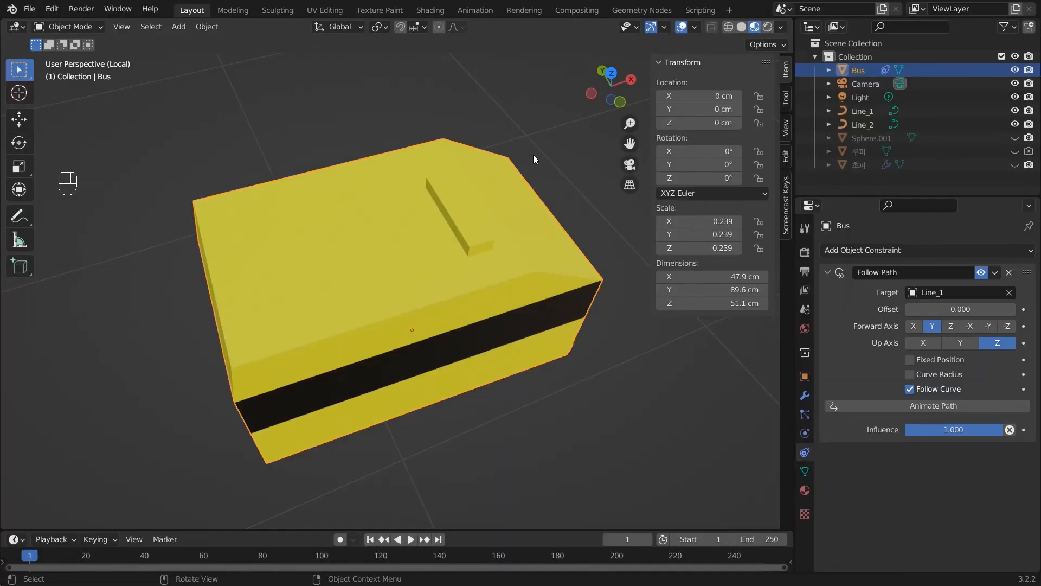
key(slash)
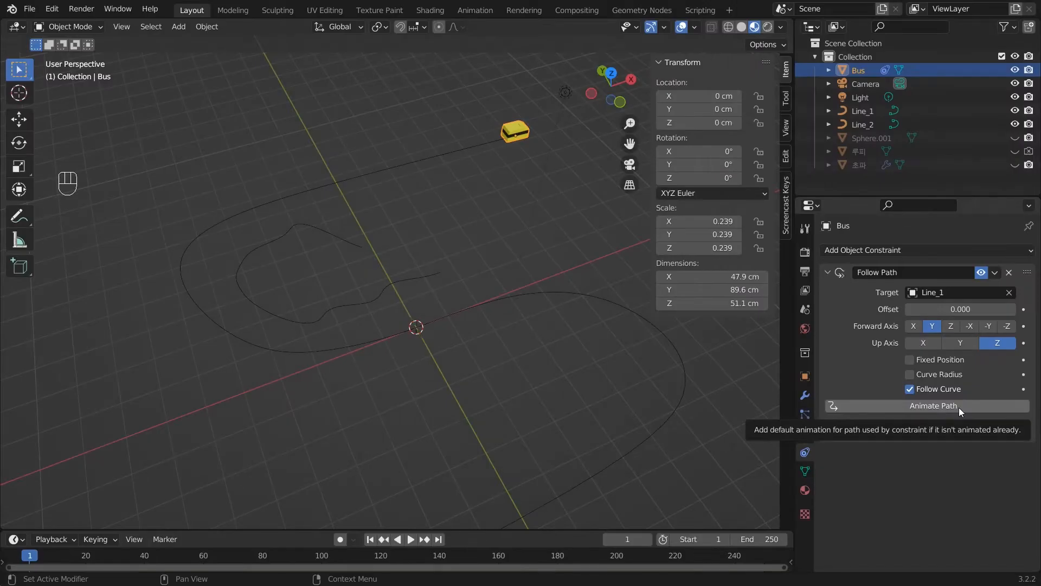
- Animate the Follow Path constraint's path, enlarge the timeline area, and scrub to frame 45
click(882, 407)
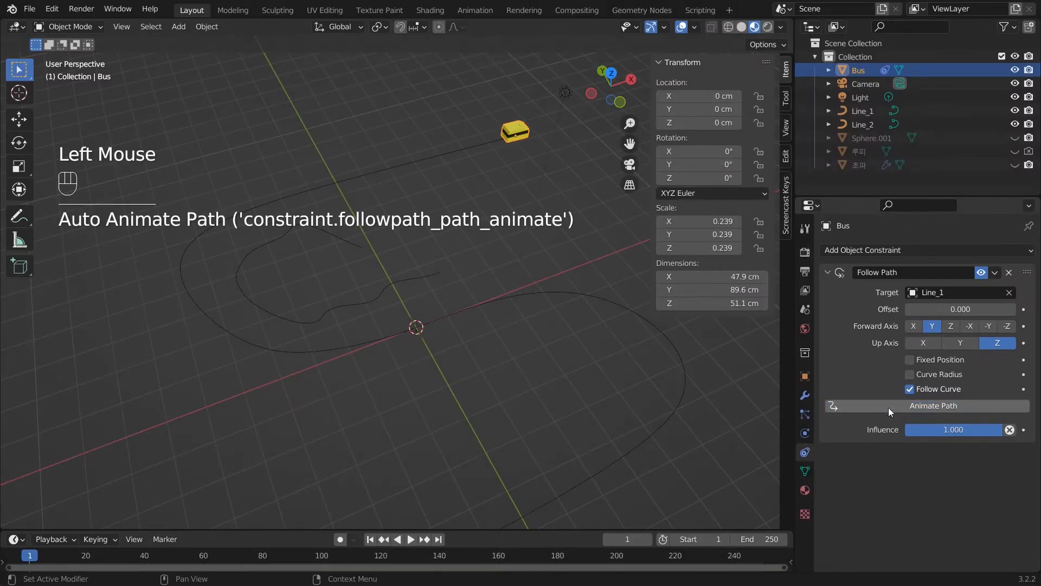
drag(369, 529, 361, 433)
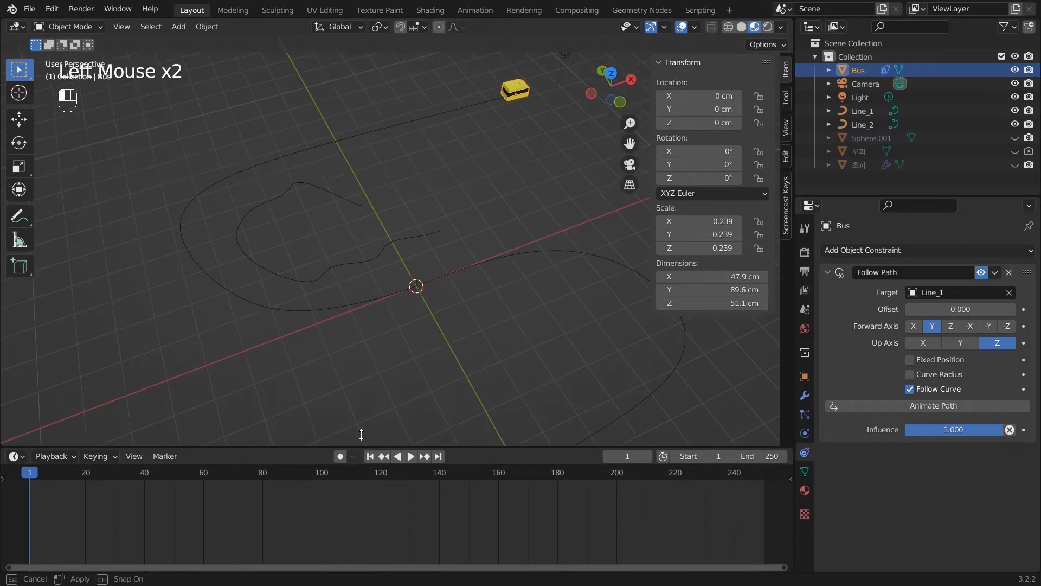
drag(39, 461, 159, 460)
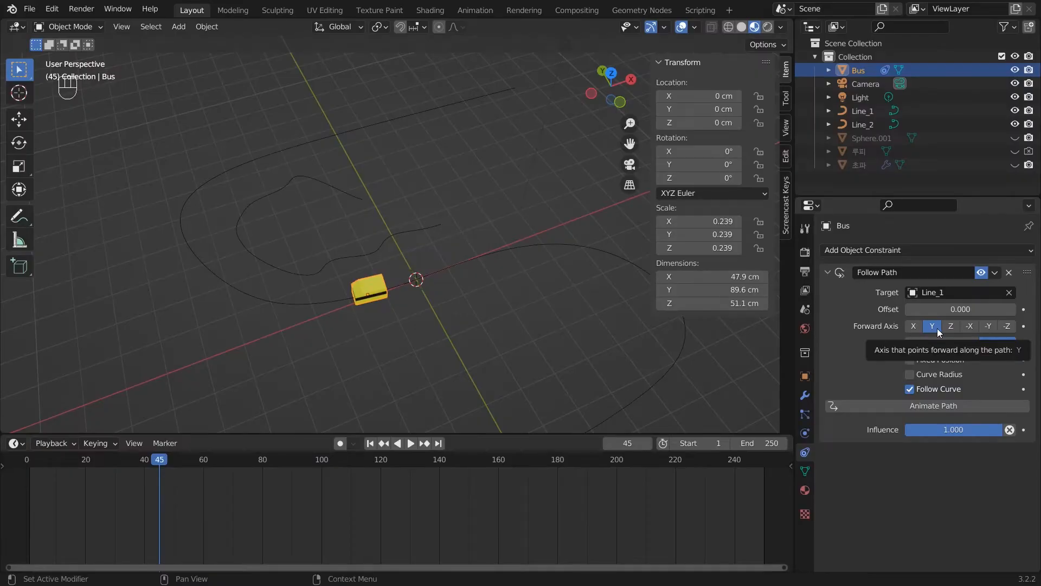
- Try -Y as the Follow Path forward axis and switch back to Y to compare the Bus's heading
click(986, 327)
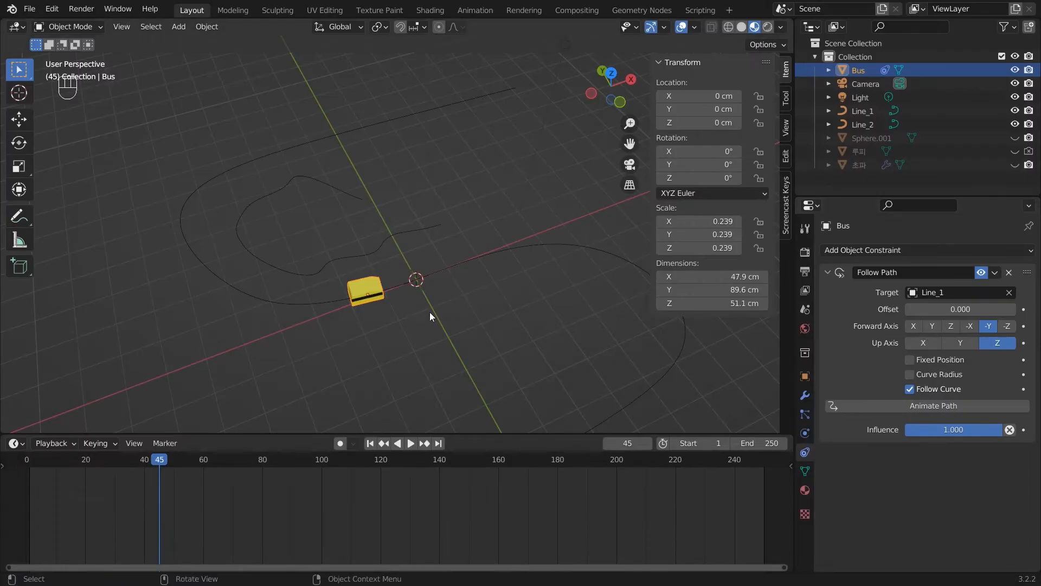
scroll(434, 327, up, 2)
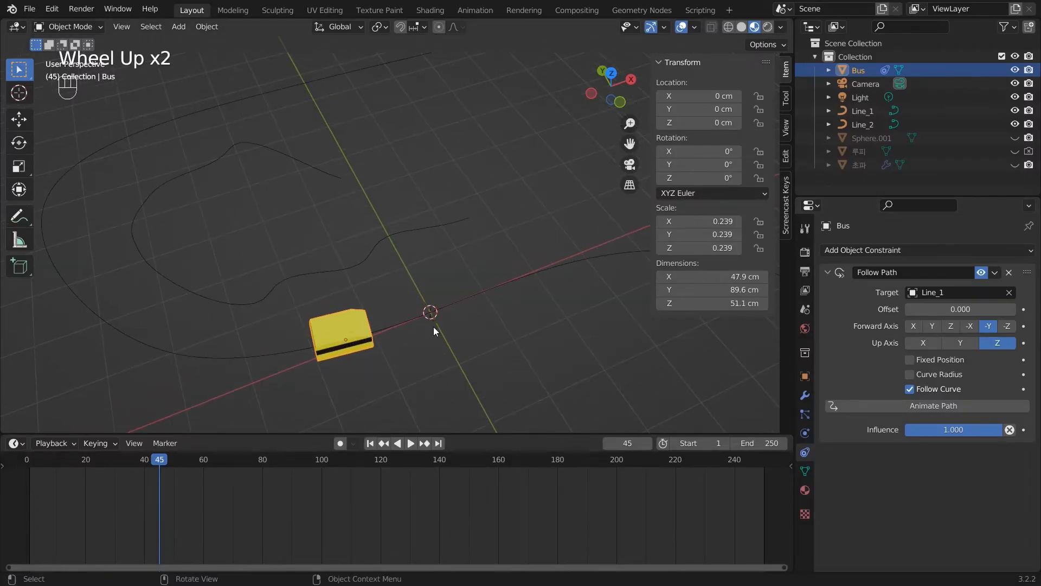
middle_drag(433, 327, 389, 277)
scroll(460, 292, up, 1)
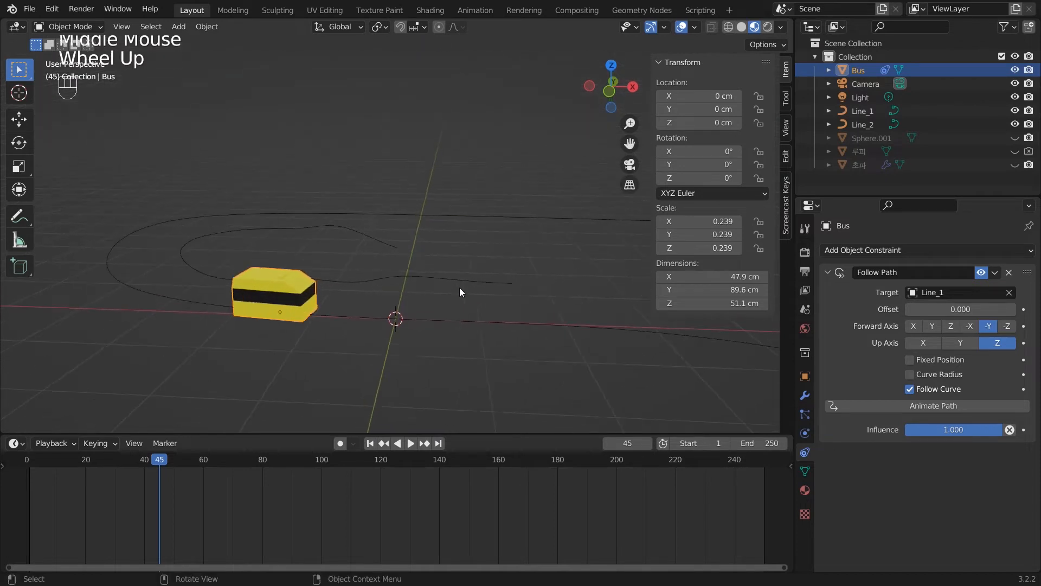
click(933, 326)
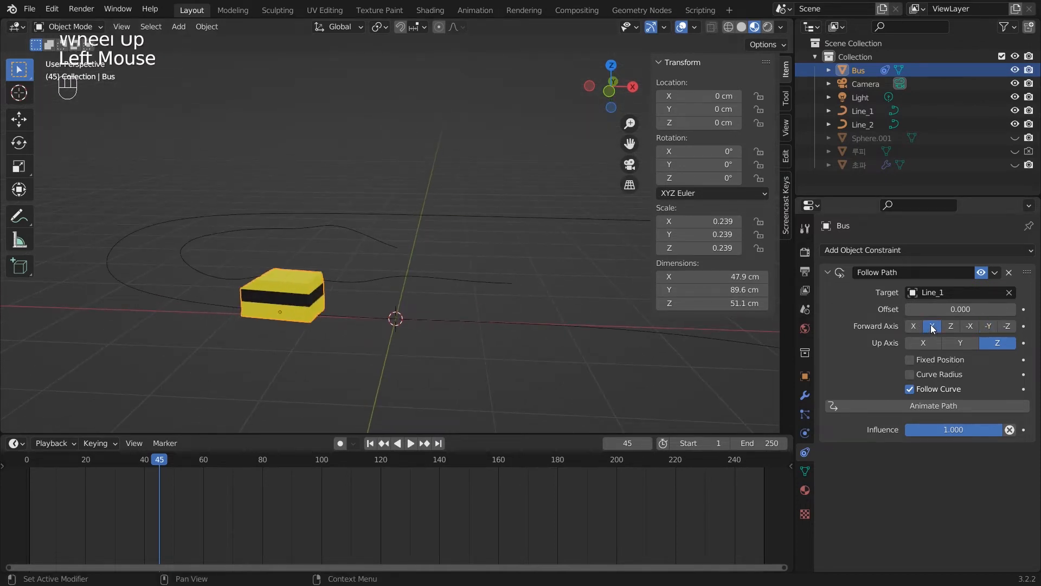
middle_drag(388, 340, 456, 335)
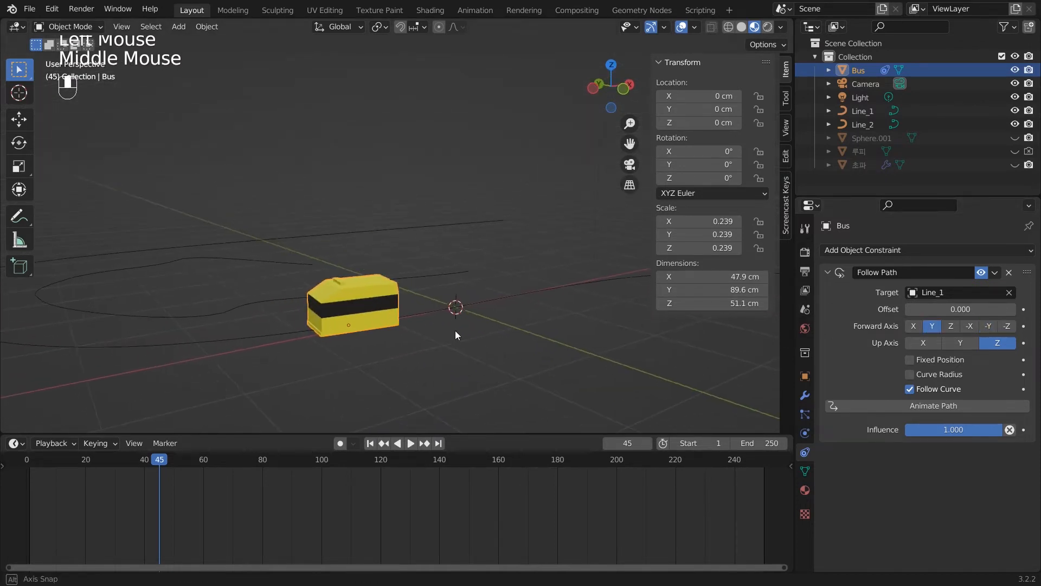
- Set the Follow Path forward axis to -Y and check the Bus's heading along the curve
click(988, 327)
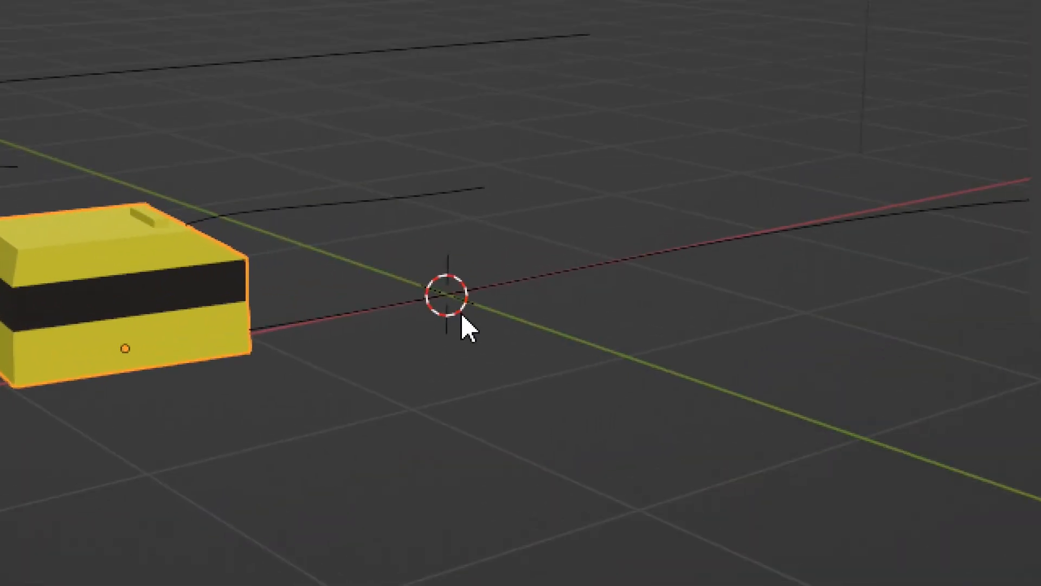
middle_drag(461, 323, 449, 331)
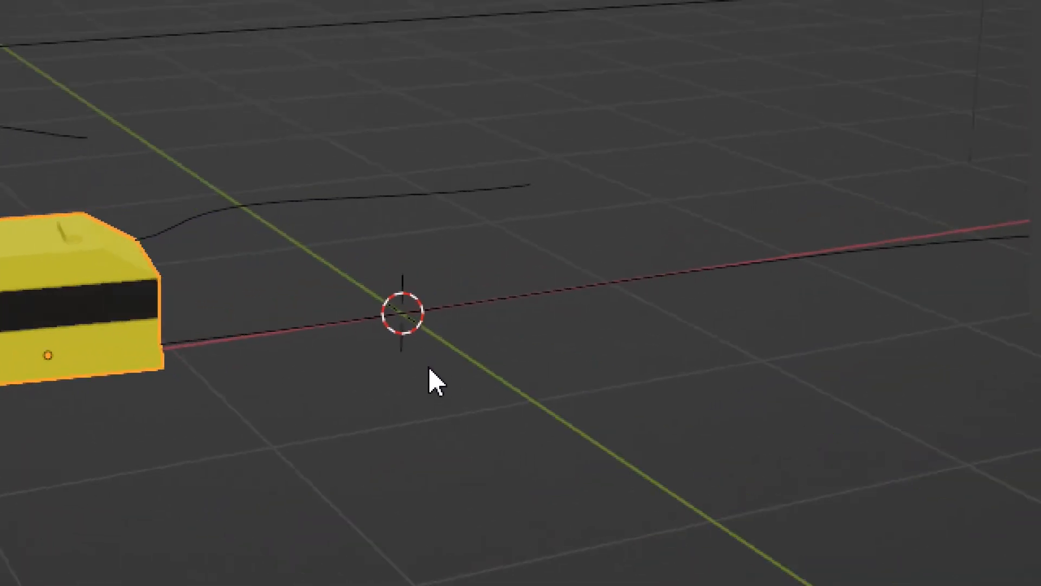
middle_drag(429, 368, 213, 383)
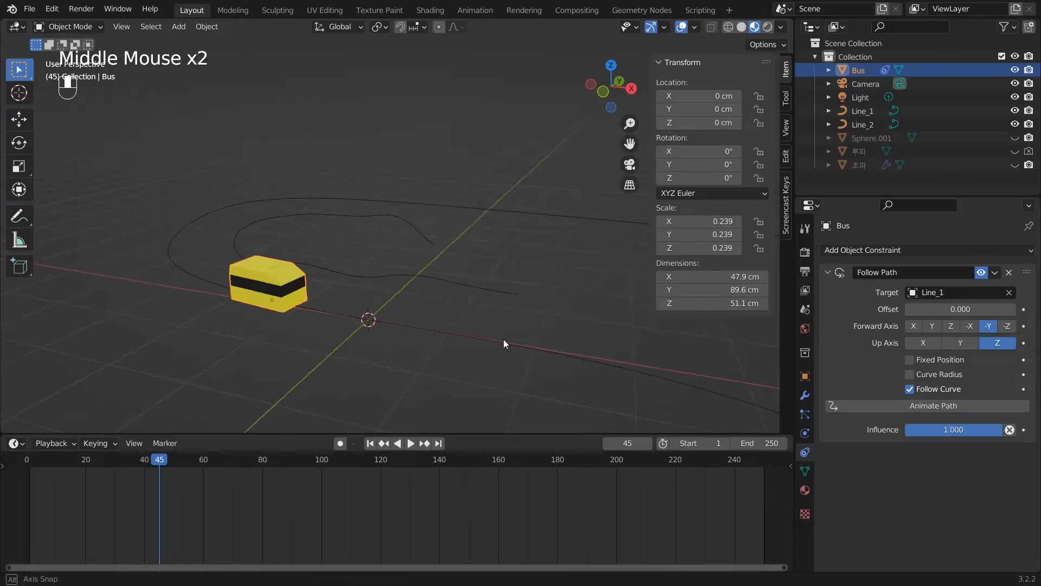
middle_drag(504, 344, 471, 341)
- Scrub the timeline back to frame 0 with the whole Line_1 path in view
scroll(480, 324, down, 2)
scroll(480, 328, down, 1)
click(160, 461)
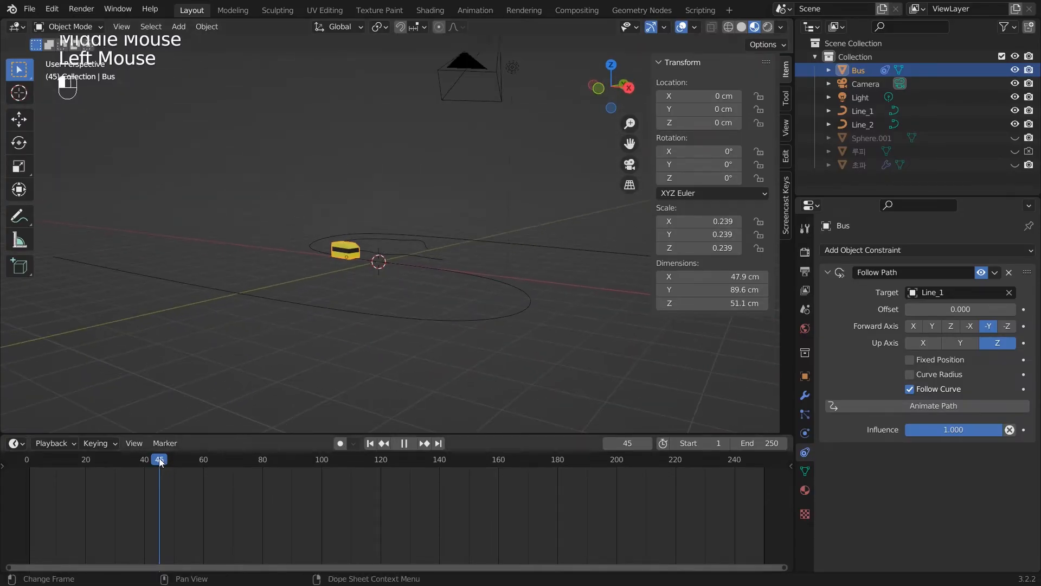
drag(160, 461, 27, 473)
scroll(556, 305, down, 1)
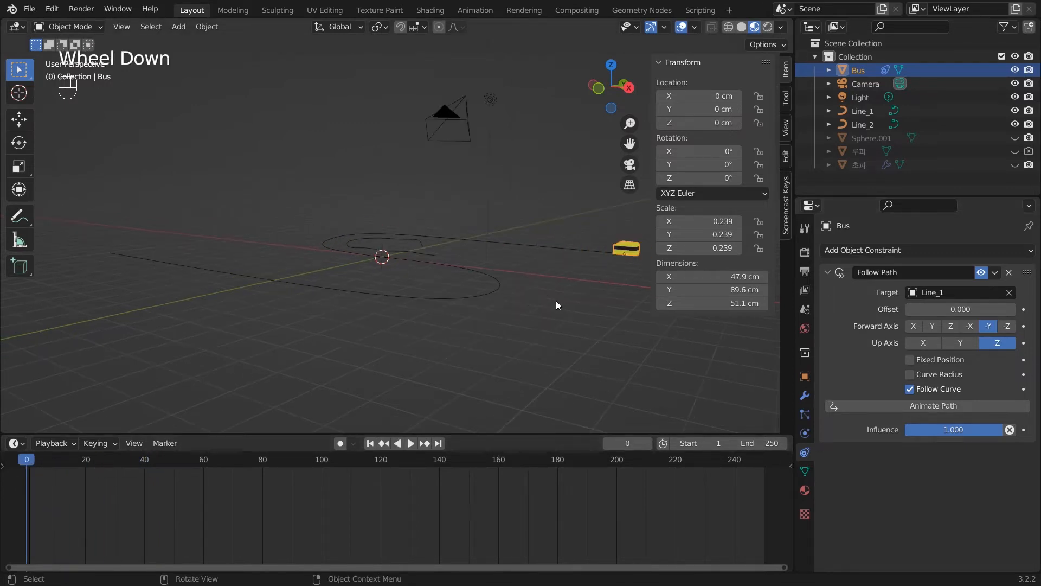
middle_drag(556, 305, 660, 310)
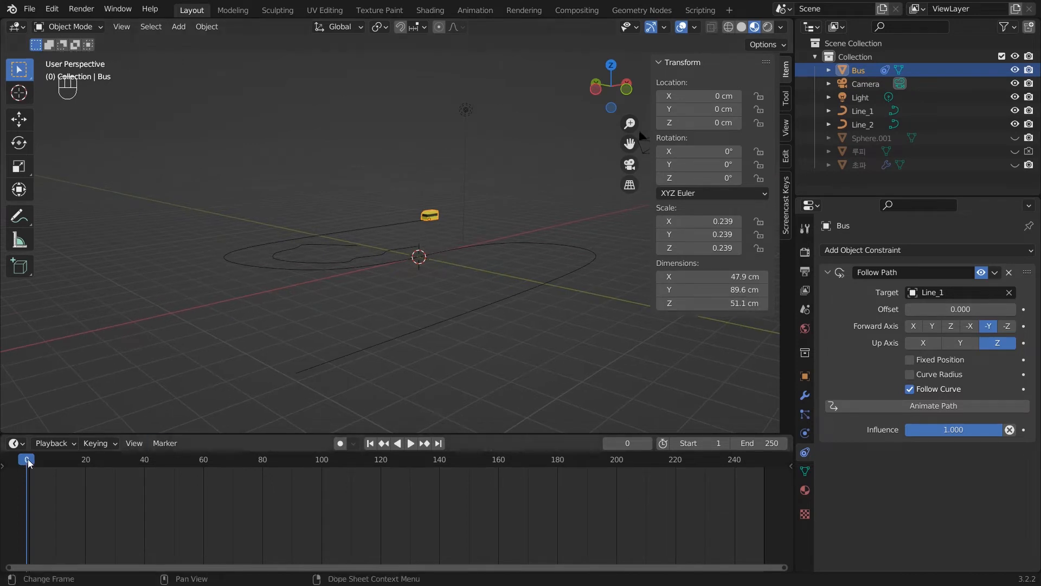
- Scrub the timeline to frame 80 and on to frame 117 to examine how the bus travels along the Line_1 path
drag(27, 459, 262, 452)
scroll(344, 383, down, 2)
middle_drag(343, 383, 368, 388)
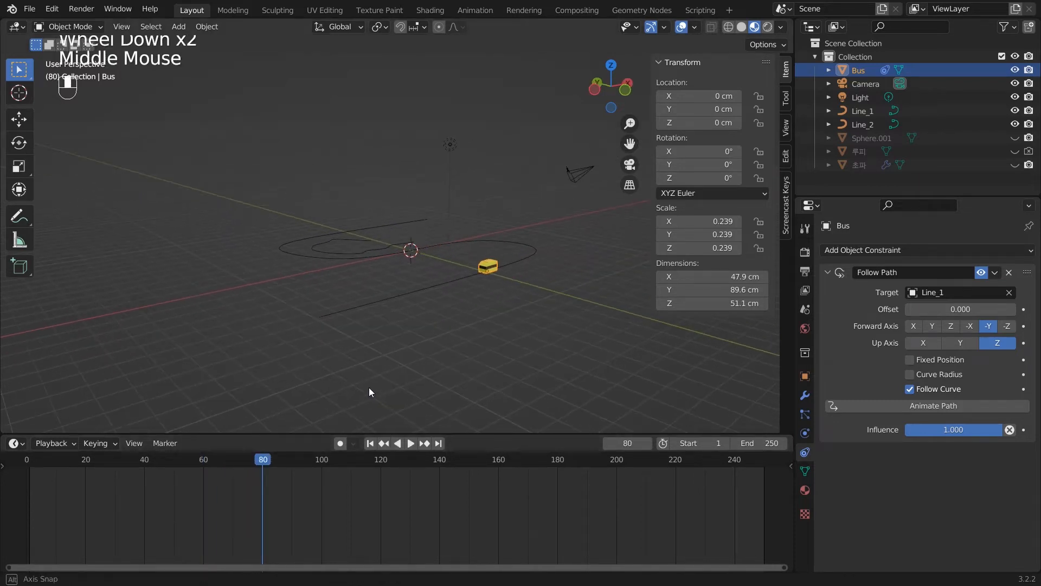
click(266, 462)
drag(266, 461, 370, 461)
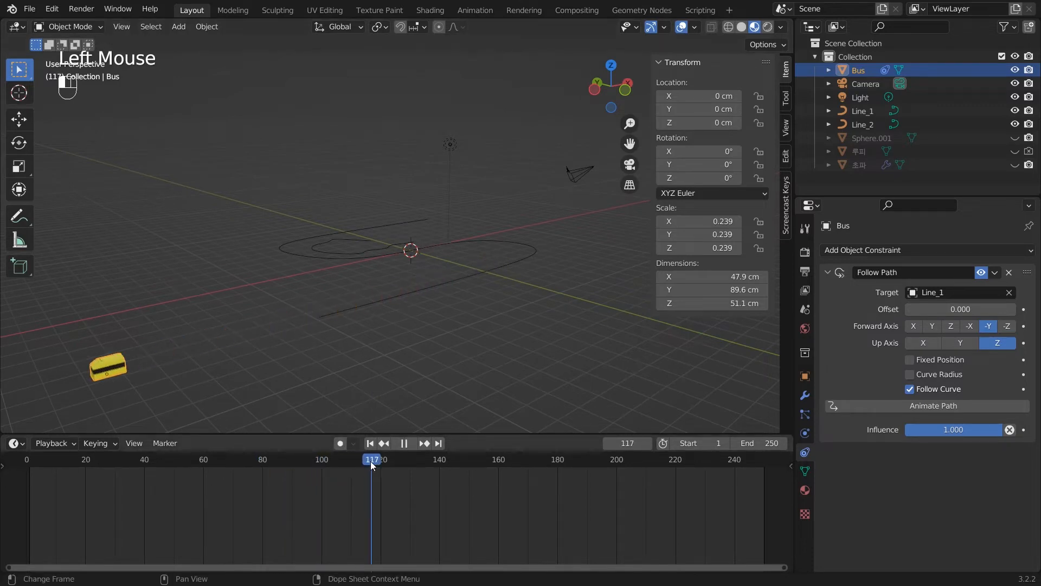
scroll(360, 366, down, 2)
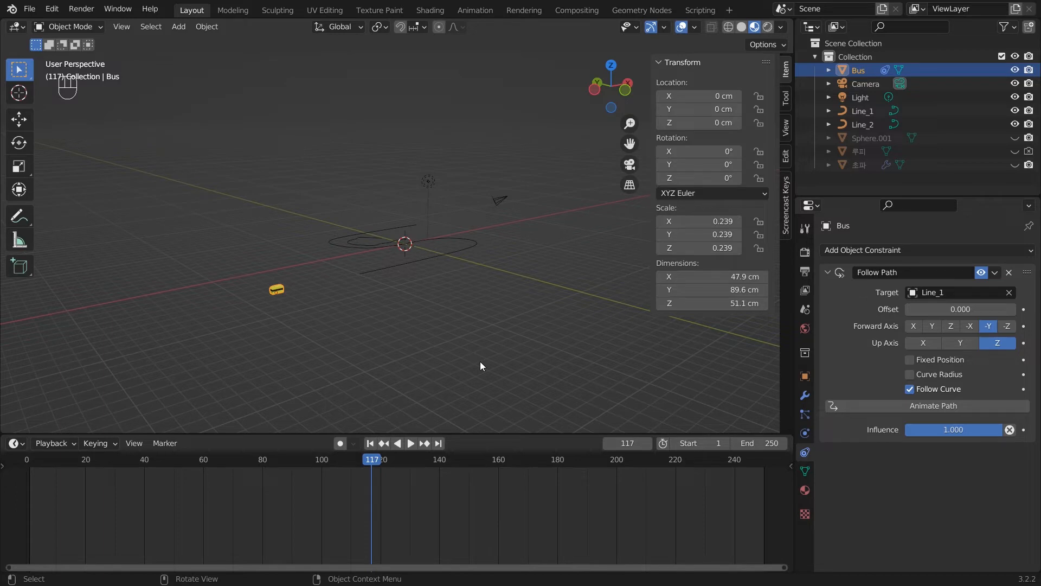
- Play the bus animation from frame 1, stop it, and return to the first frame
click(372, 444)
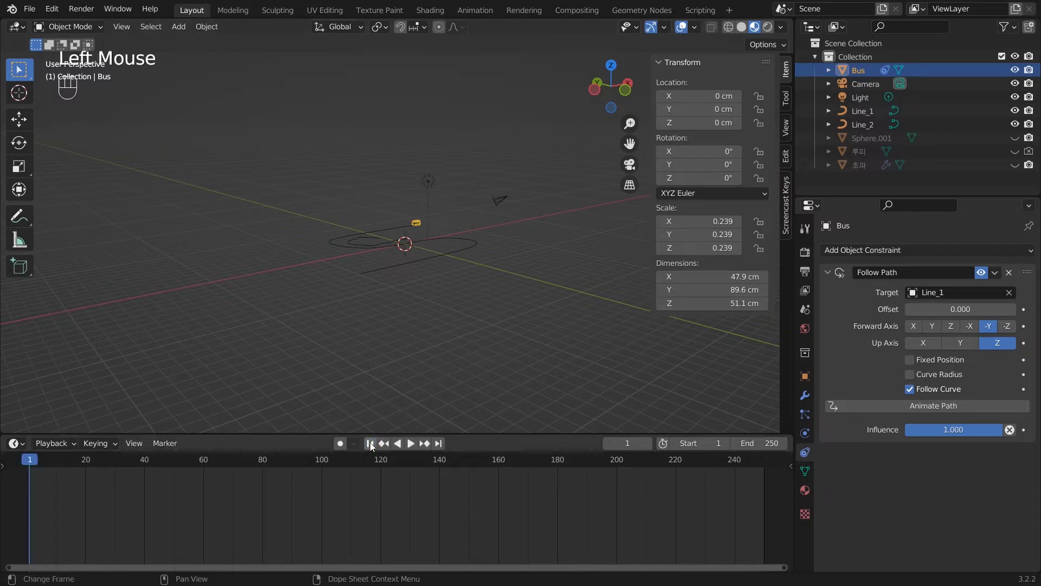
middle_drag(454, 339, 444, 363)
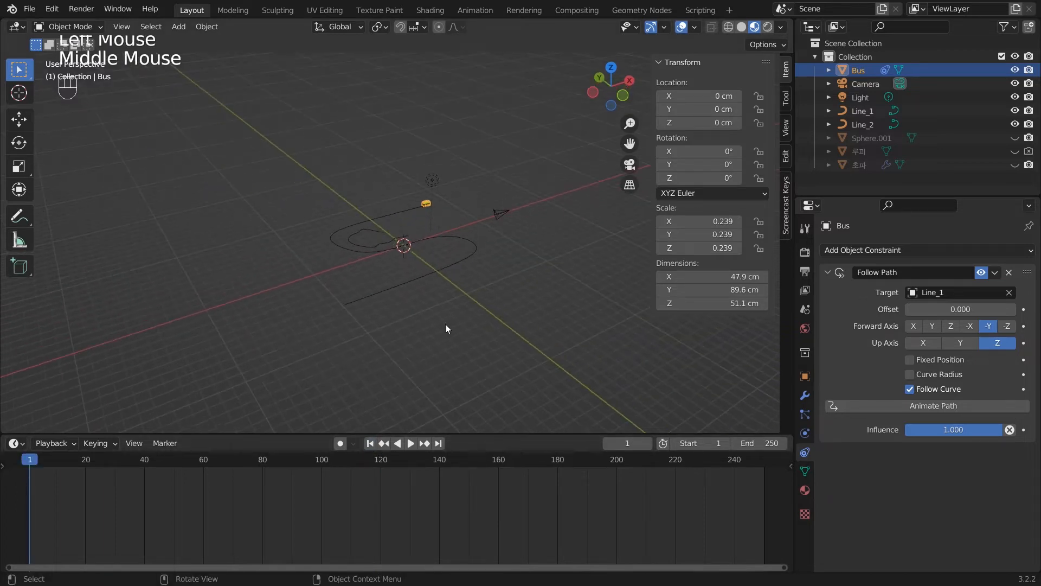
scroll(446, 324, up, 3)
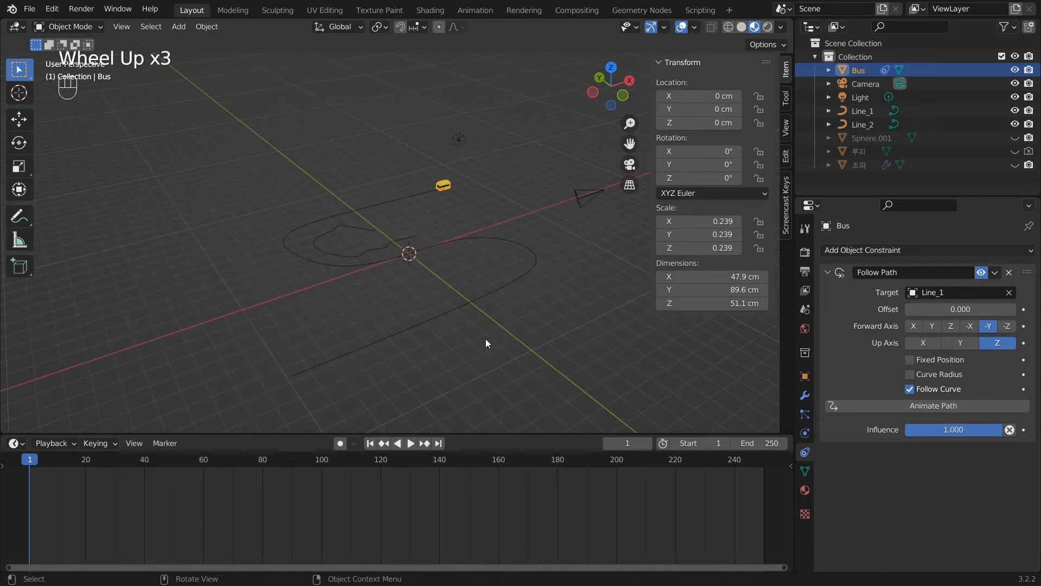
key(space)
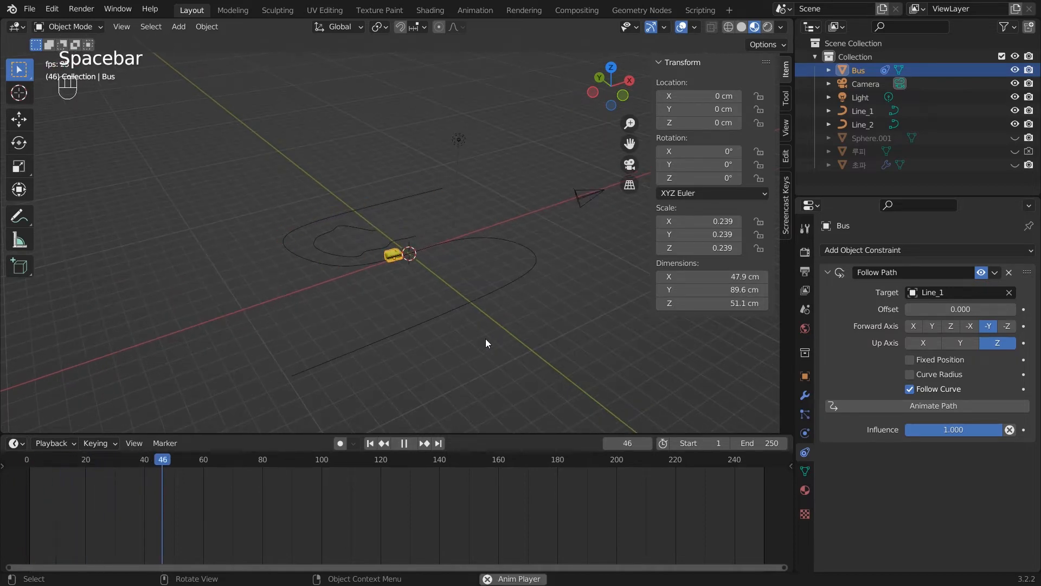
scroll(487, 339, down, 4)
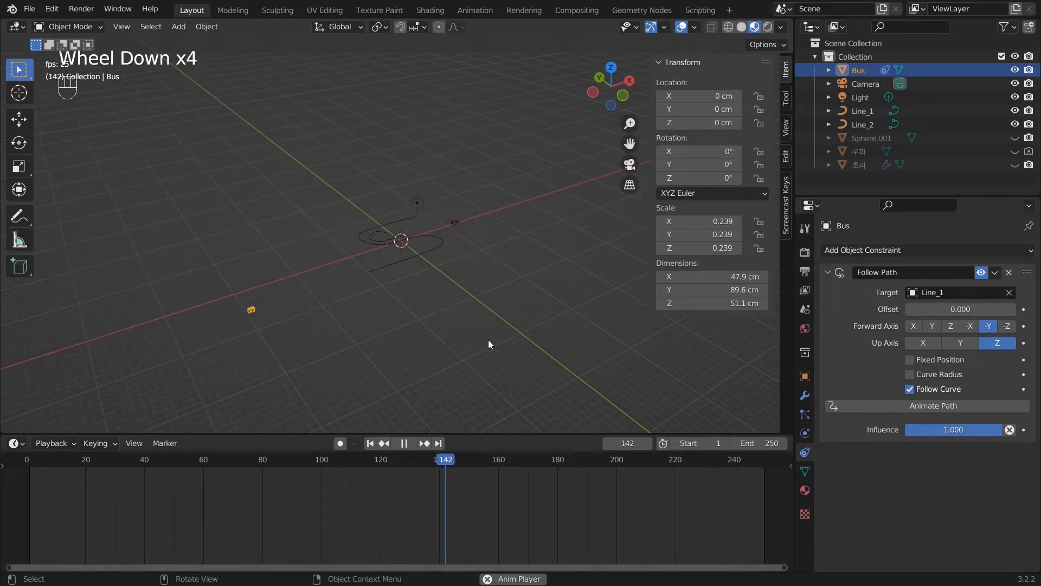
key(space)
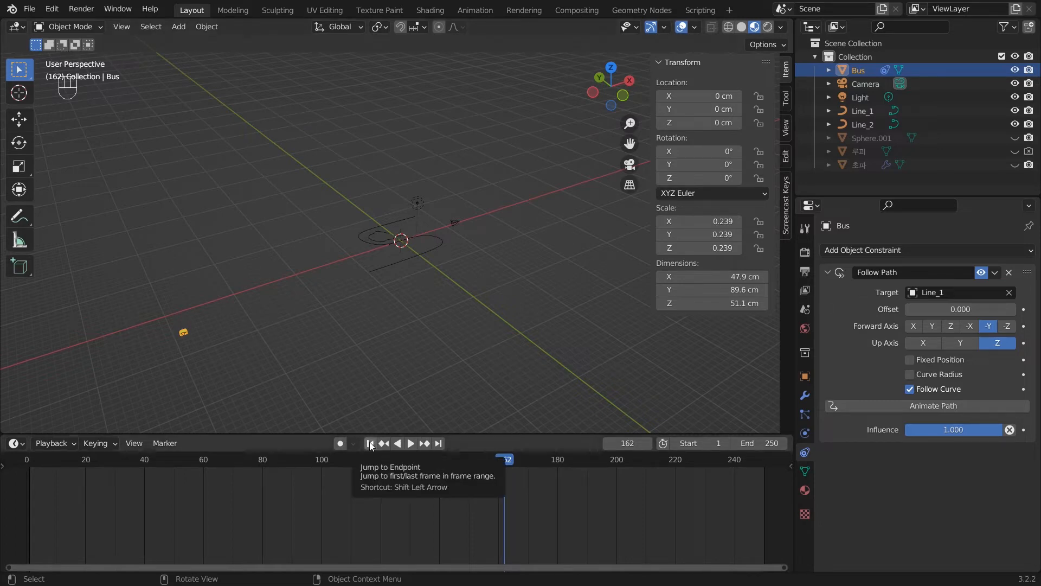
key(Home)
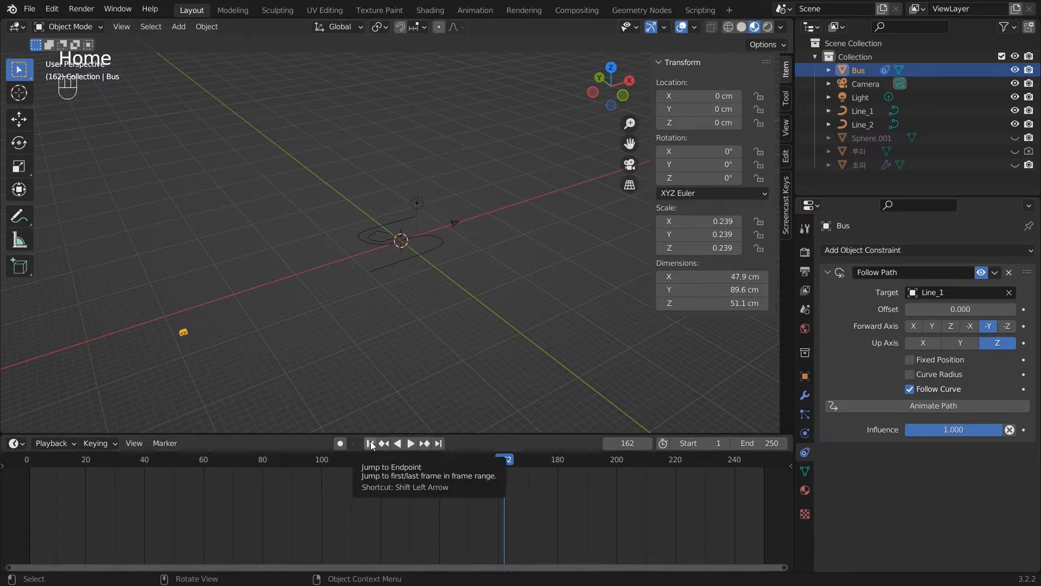
click(367, 443)
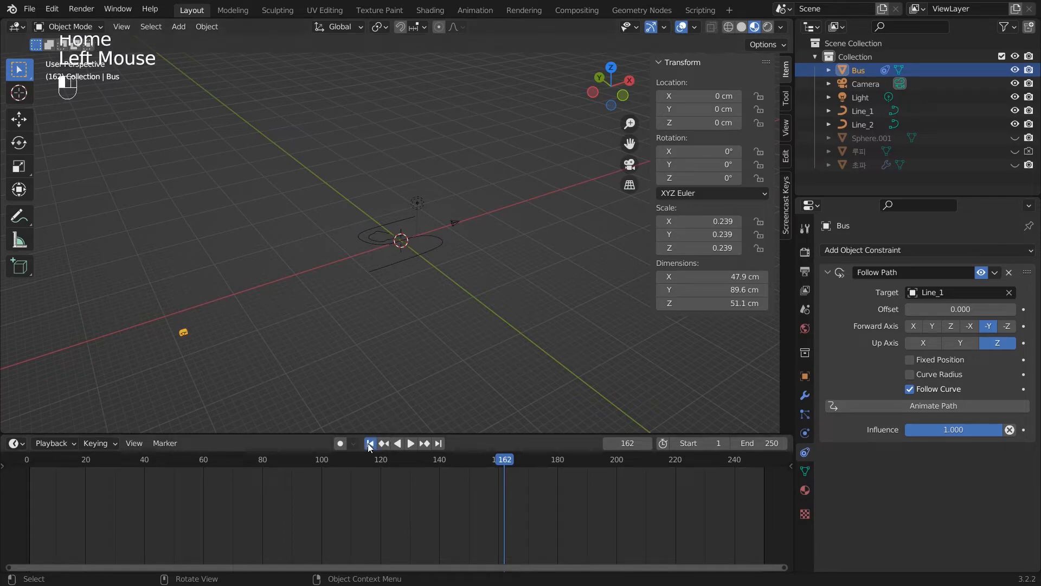
- Scrub the timeline from frame 1 through frame 82 to frame 101 to examine when the bus reaches the end of Line_1
scroll(403, 286, up, 6)
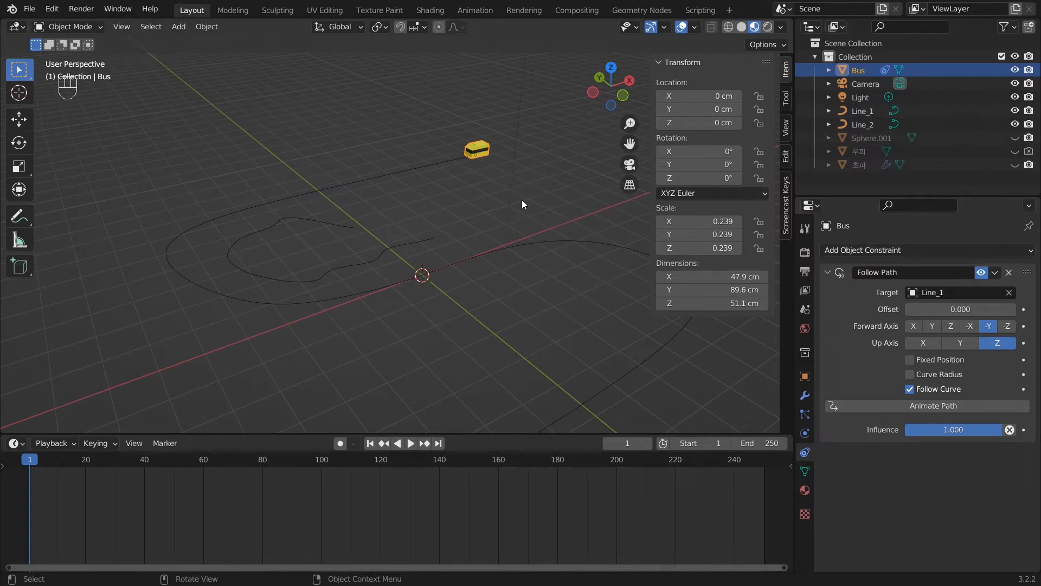
click(485, 143)
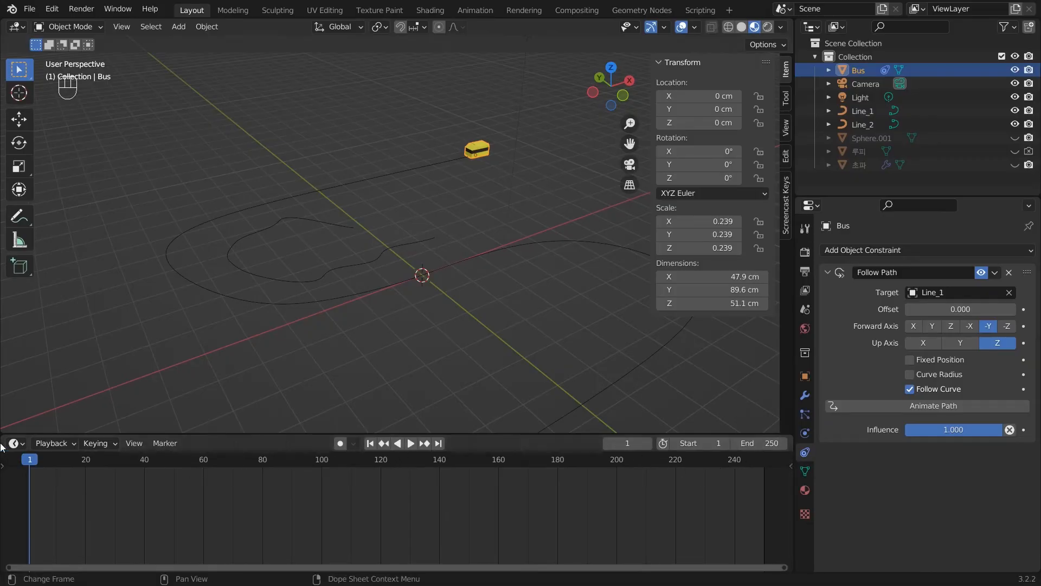
drag(30, 464, 269, 463)
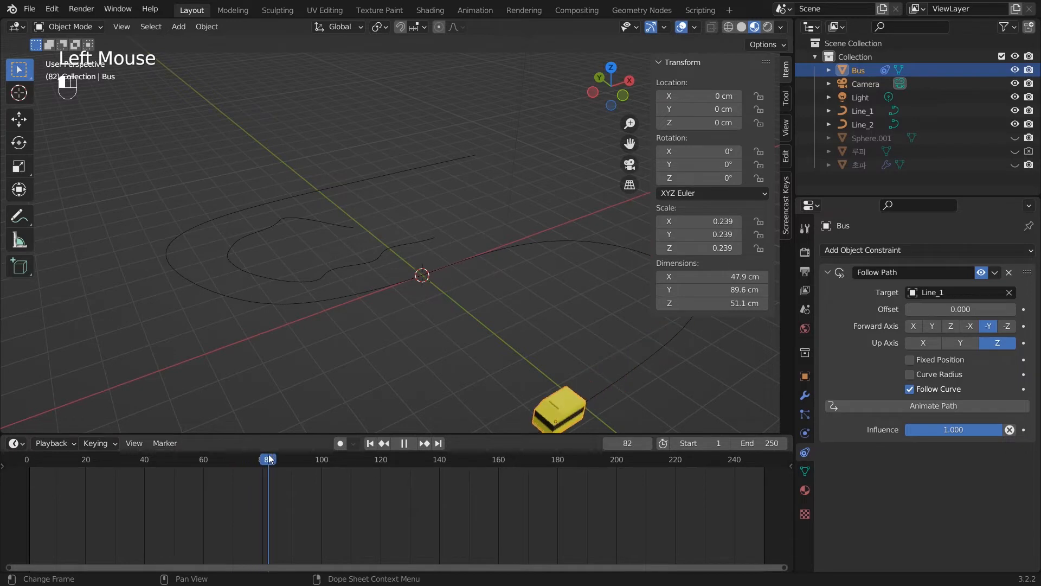
scroll(480, 343, down, 2)
scroll(480, 358, down, 1)
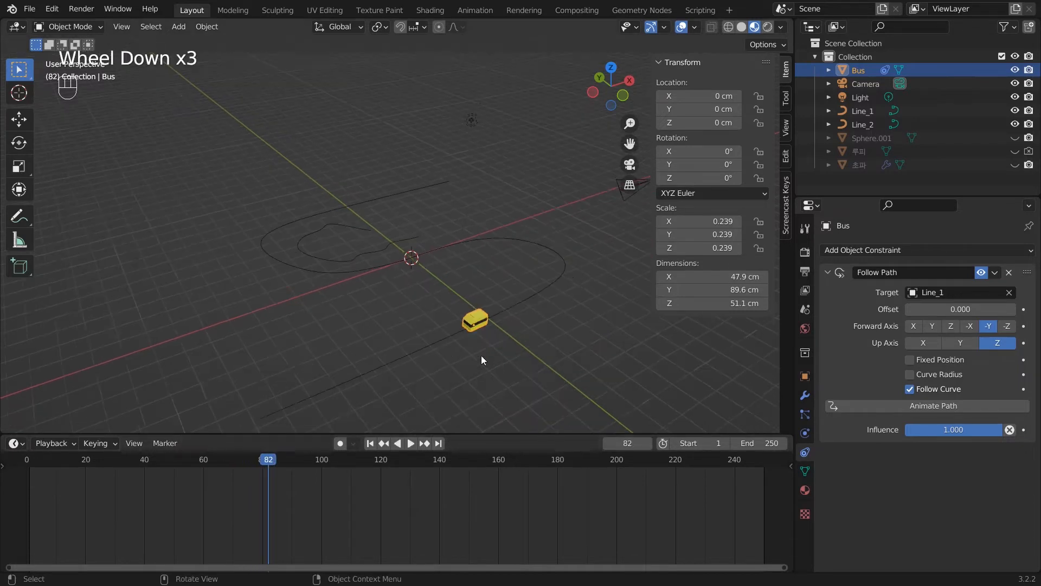
scroll(266, 409, down, 1)
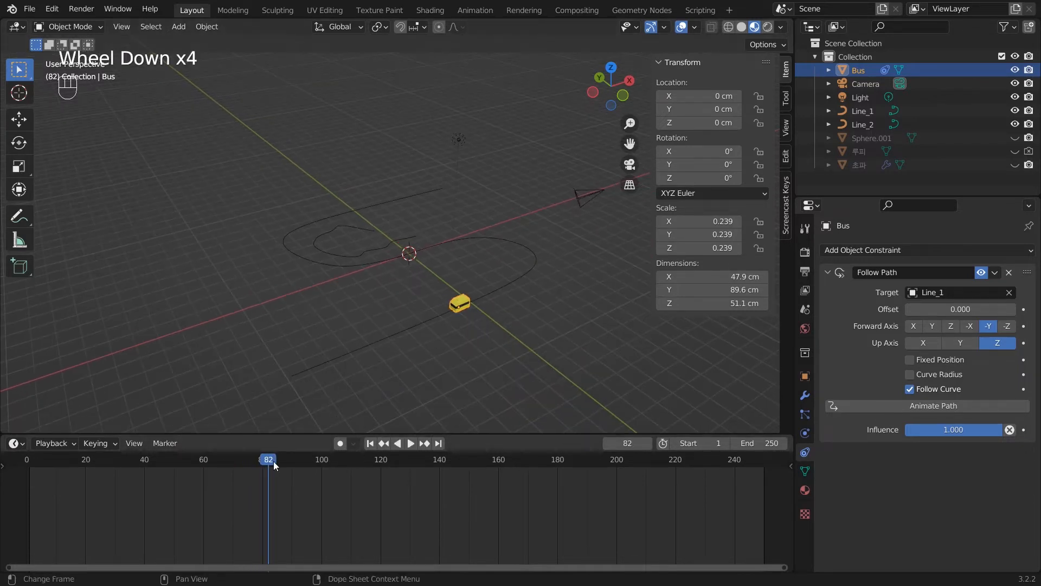
drag(272, 461, 325, 468)
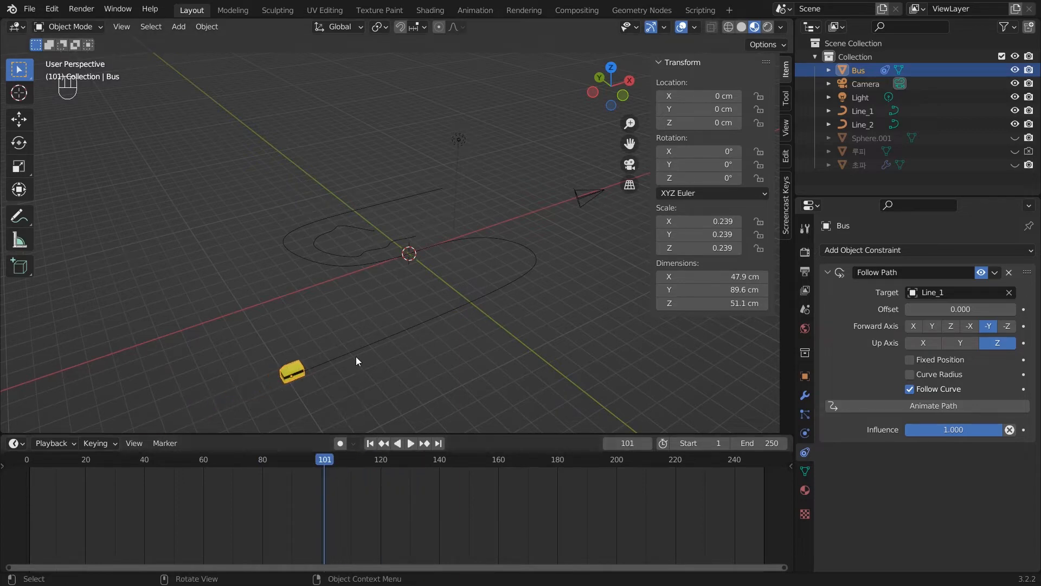
- With the bus selected at frame 1, enable Fixed Position in its Follow Path constraint
click(307, 363)
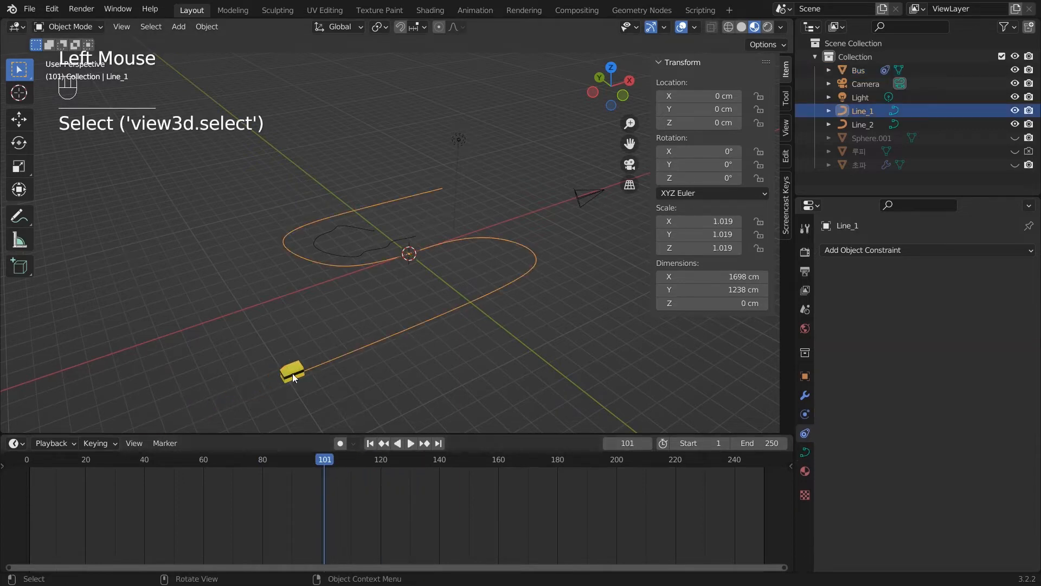
click(433, 364)
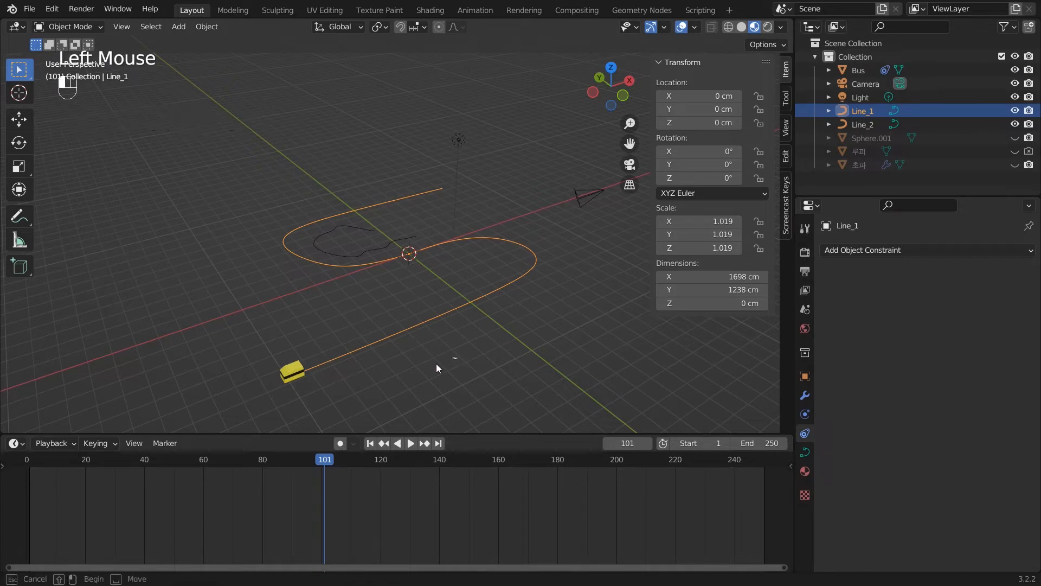
click(294, 372)
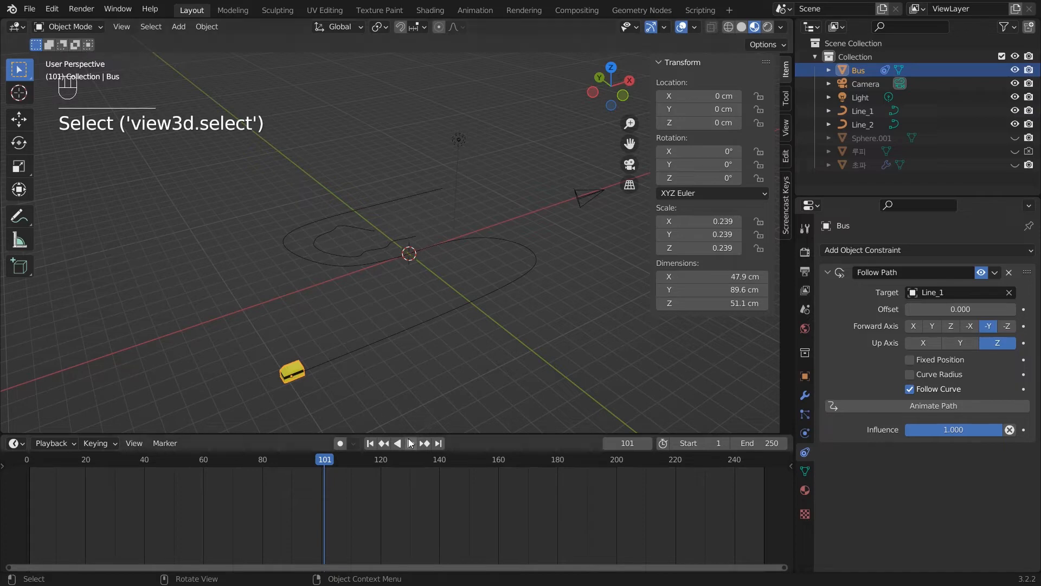
click(370, 443)
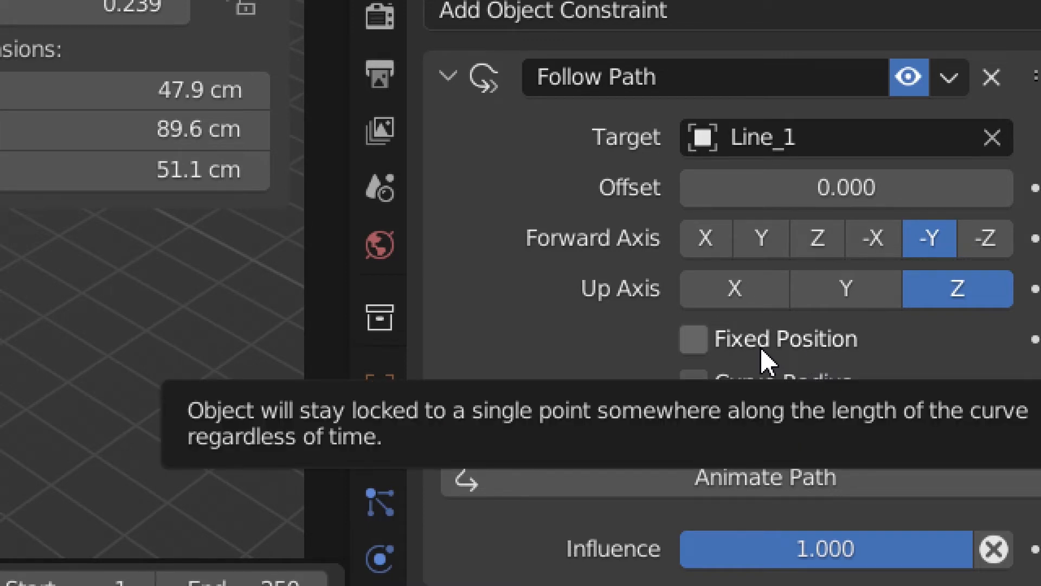
click(704, 347)
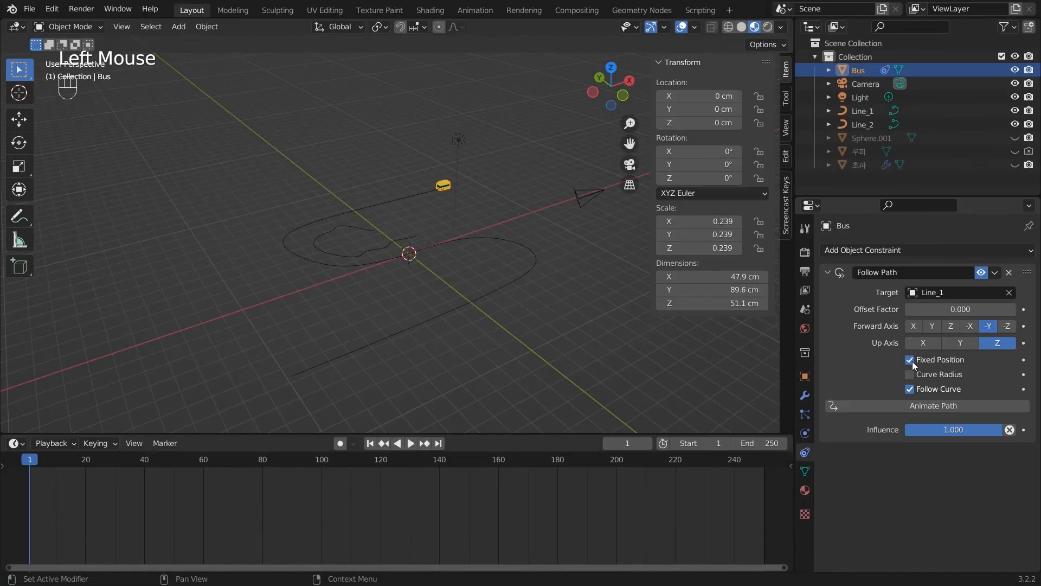
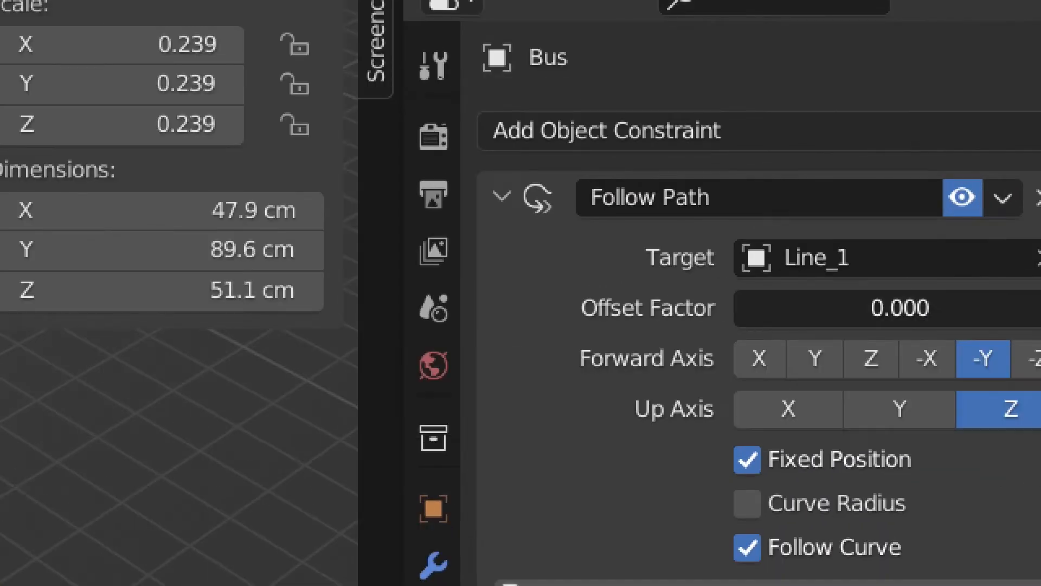
- Test the bus's movement along Line_1 by raising the Offset Factor to 1.000, and reset the factor to 0
drag(969, 311, 1020, 315)
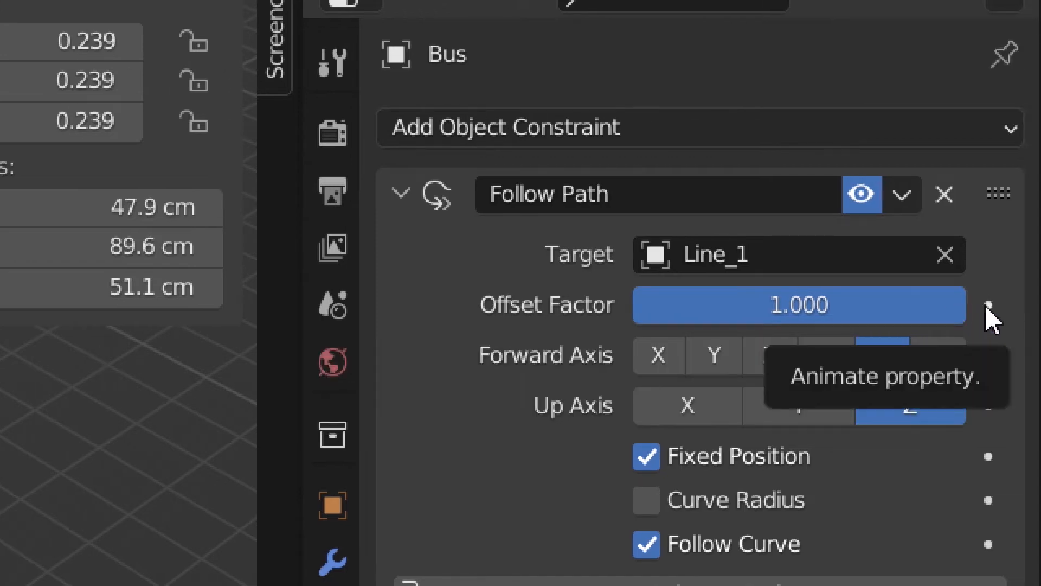
click(825, 312)
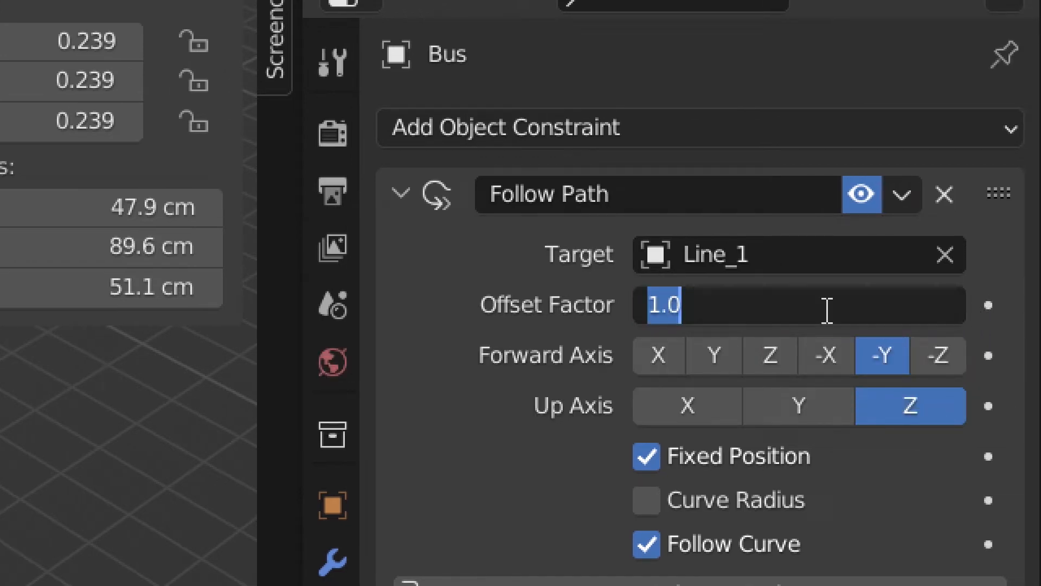
text(0)
key(Return)
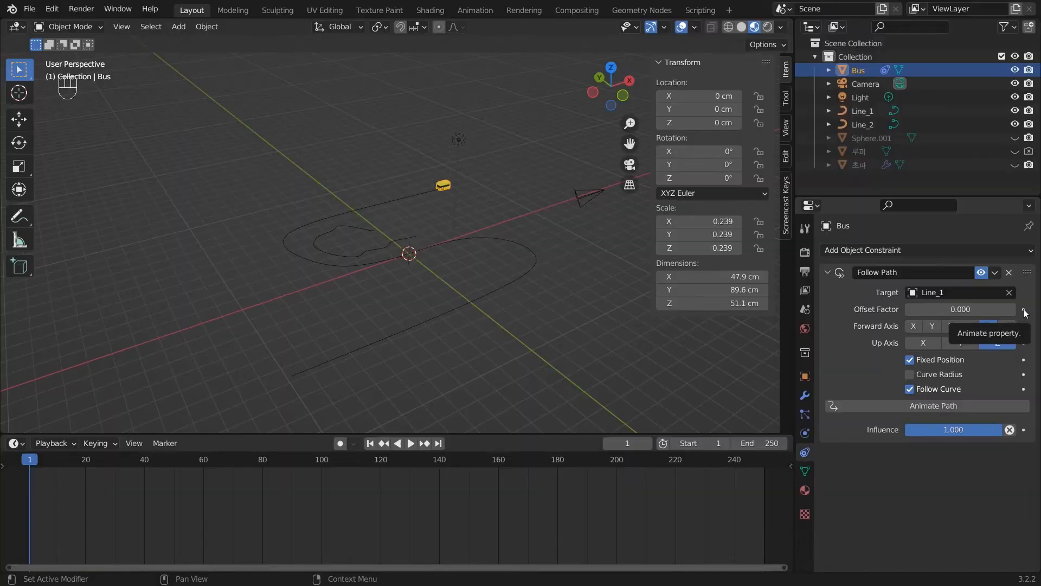
- Keyframe the Offset Factor of 0 at frame 1 and shift that keyframe to about frame 21
click(988, 291)
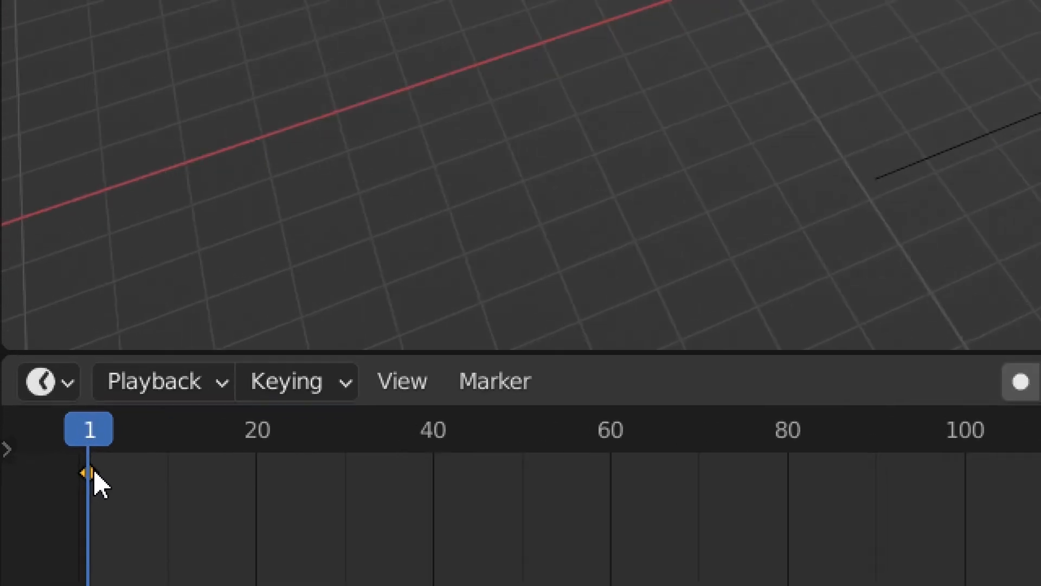
drag(31, 475, 61, 475)
drag(184, 476, 278, 482)
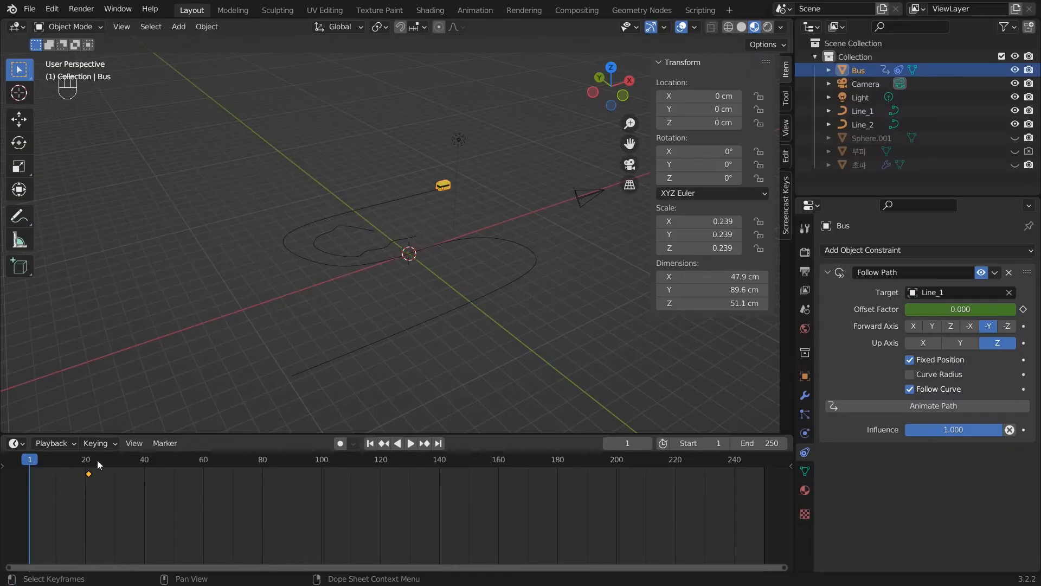
- Advance the timeline and set the current frame to 100
drag(32, 460, 319, 475)
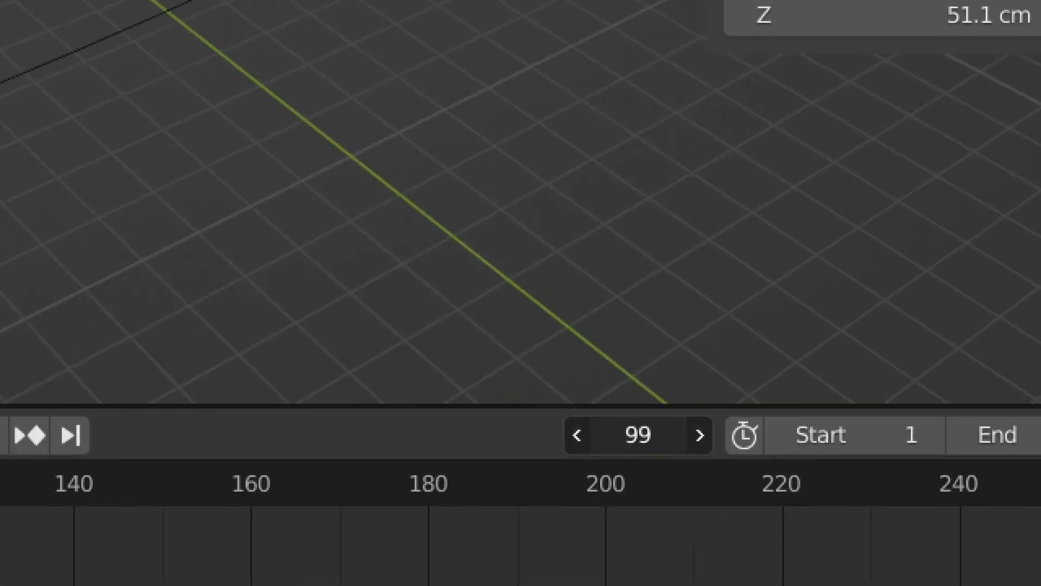
click(646, 441)
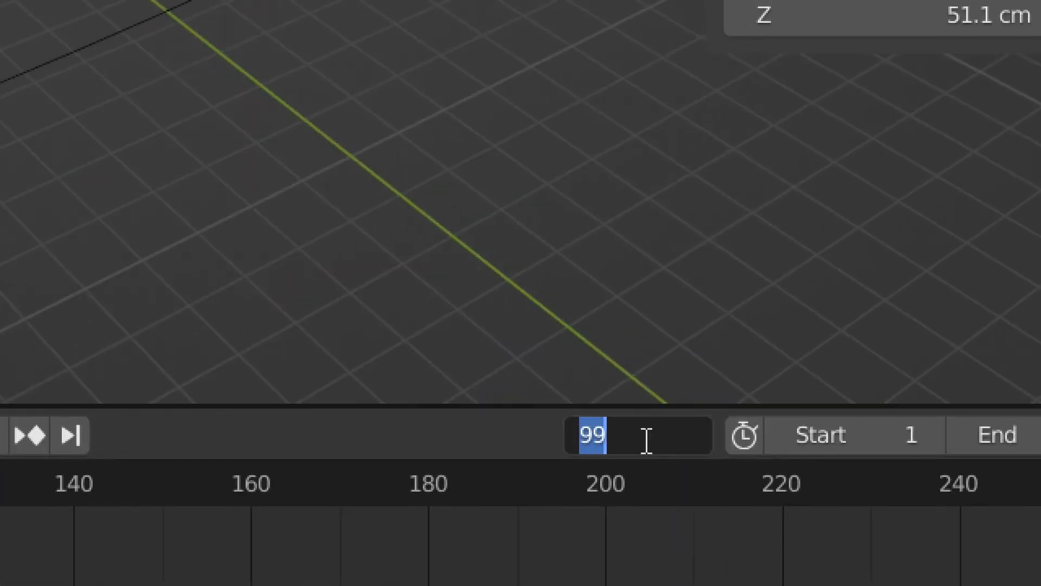
text(1000)
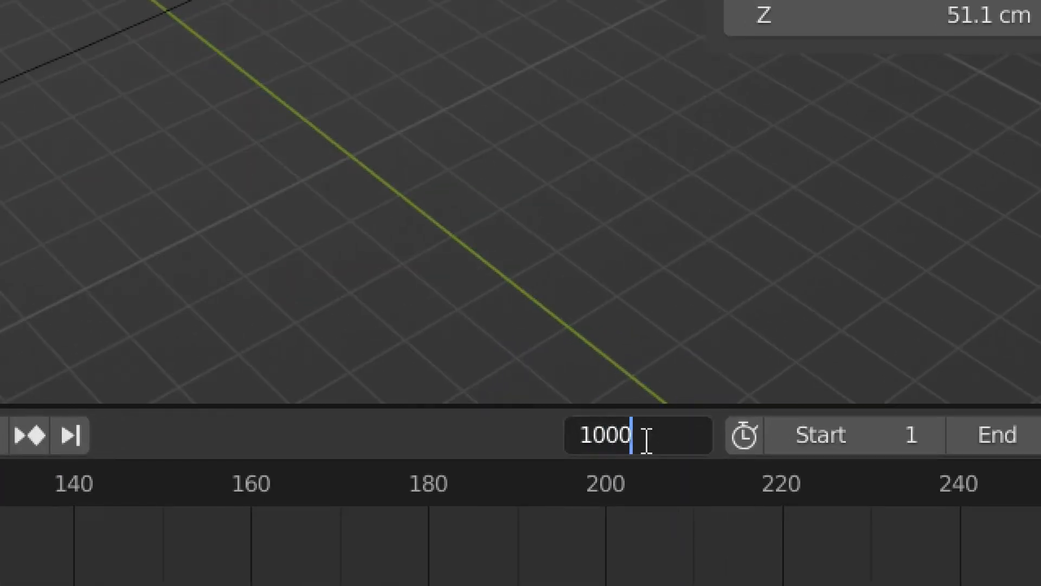
key(BackSpace)
key(Return)
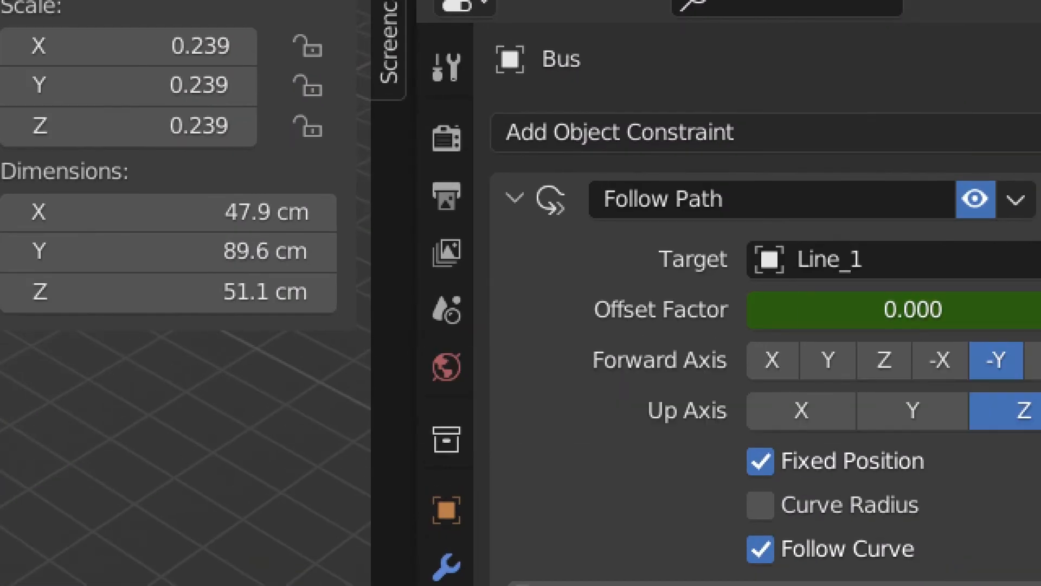
- Try an Offset Factor of 0.5 in the bus's Follow Path constraint at frame 100
click(915, 309)
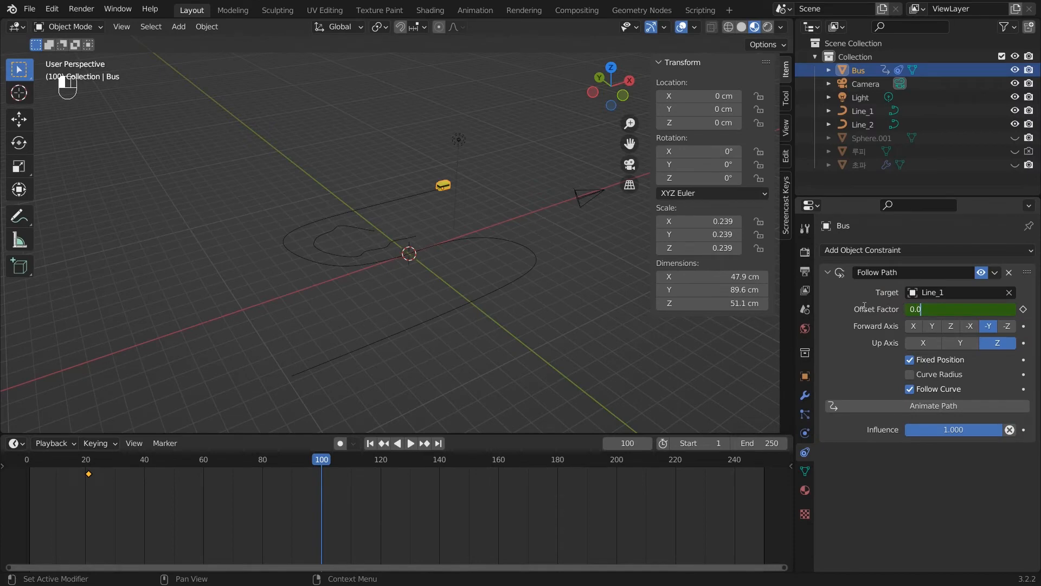
click(865, 307)
mouse_move(947, 311)
mouse_down()
mouse_move(978, 312)
mouse_move(952, 311)
mouse_move(966, 309)
mouse_up()
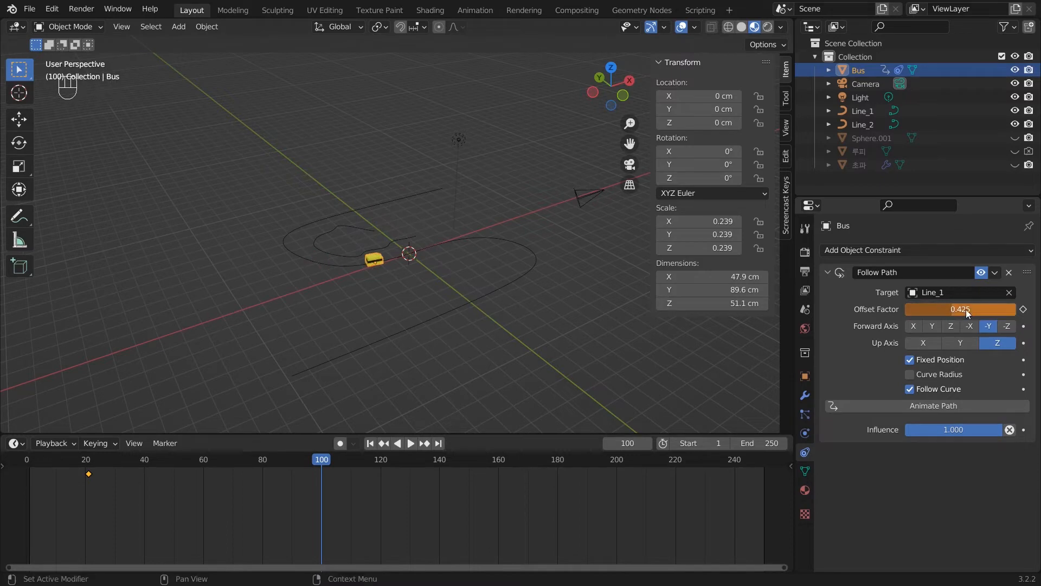
click(967, 310)
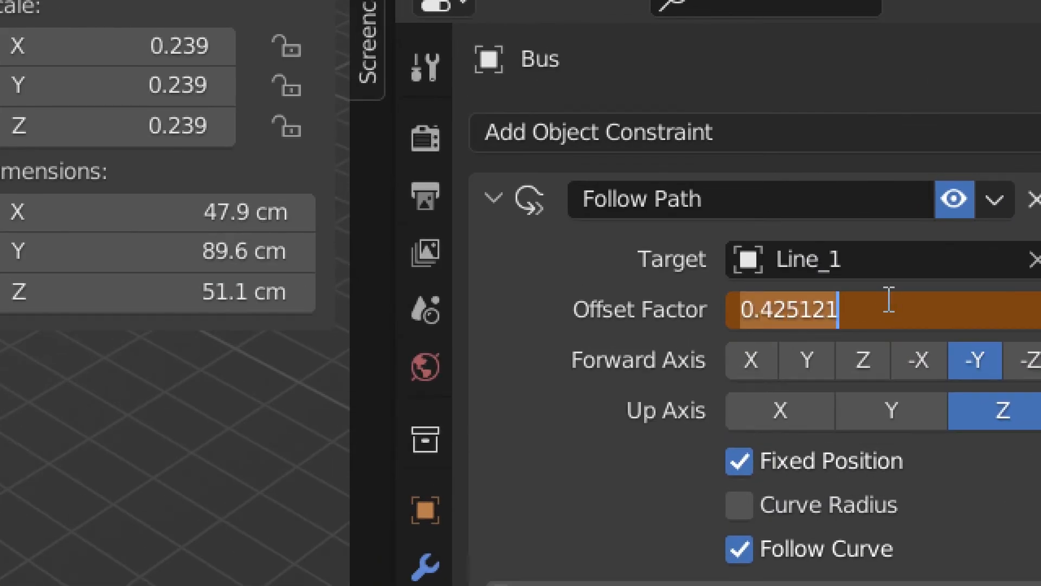
key(BackSpace)
text(.5)
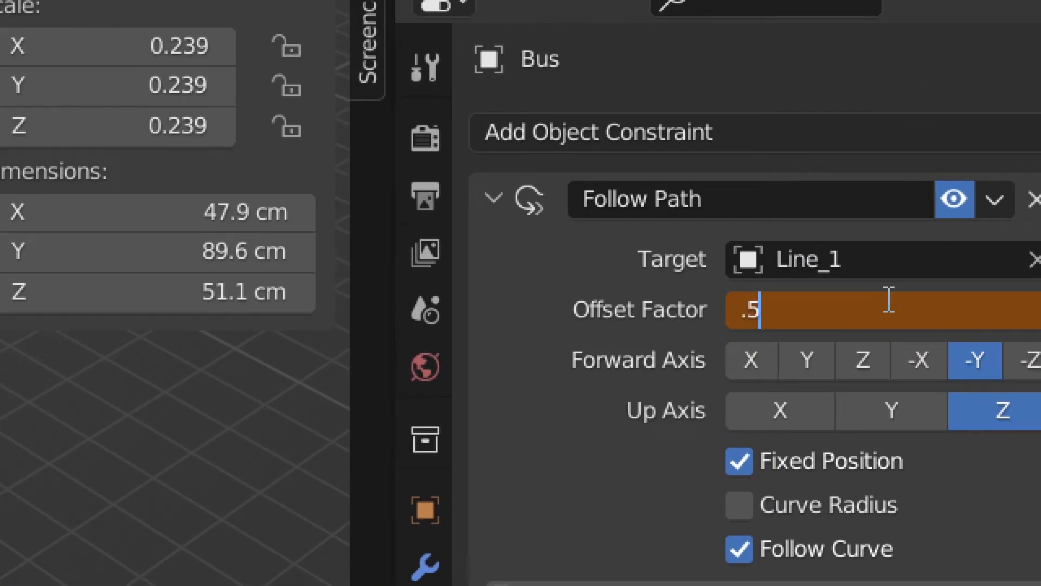
key(Return)
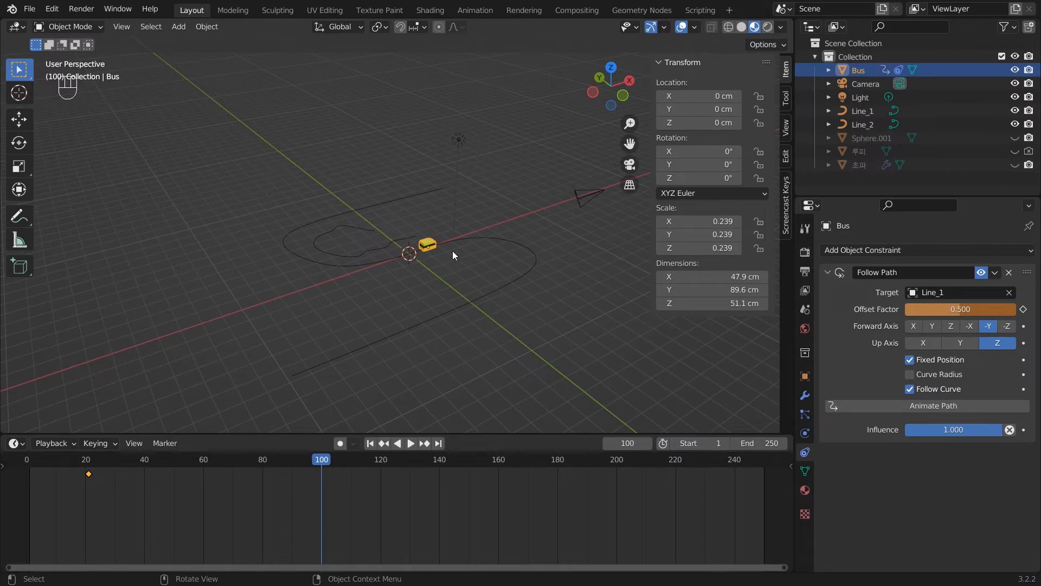
- Set the bus's Offset Factor to about 0.466, placing it by the origin in top view, and keyframe that value at frame 100
click(959, 313)
drag(959, 309, 955, 309)
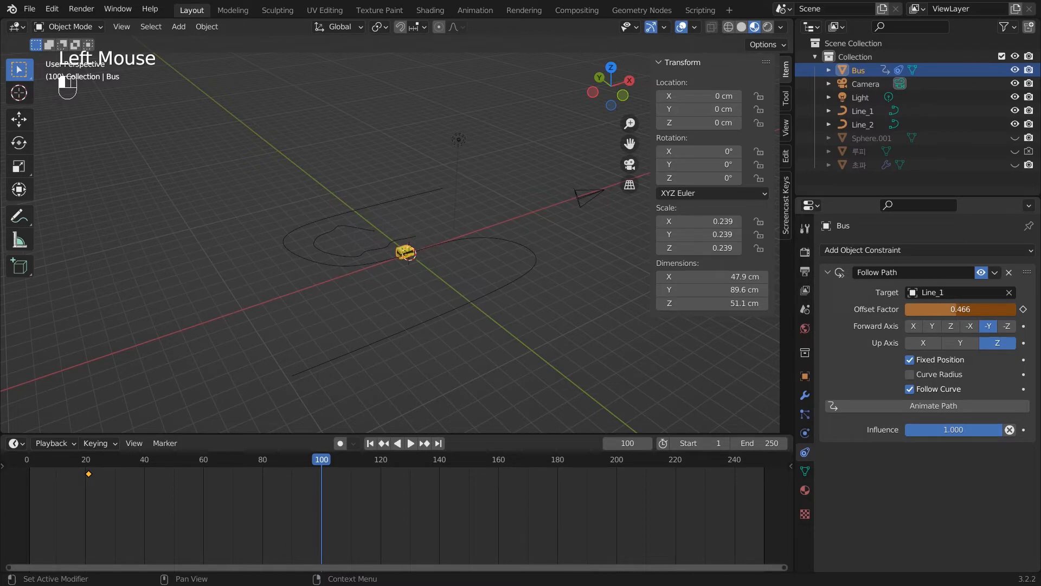
key(KP_7)
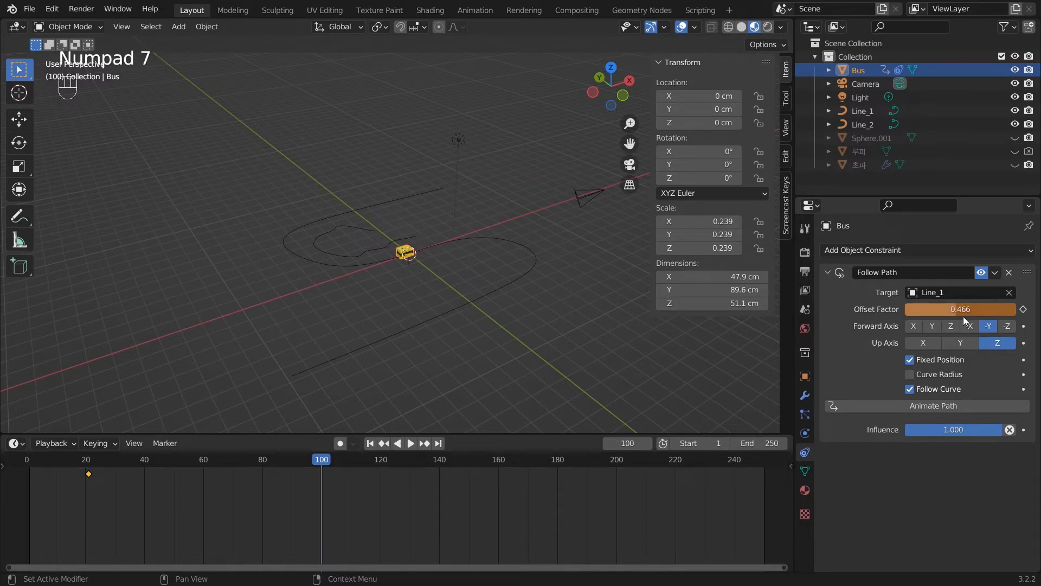
click(523, 311)
key(KP_7)
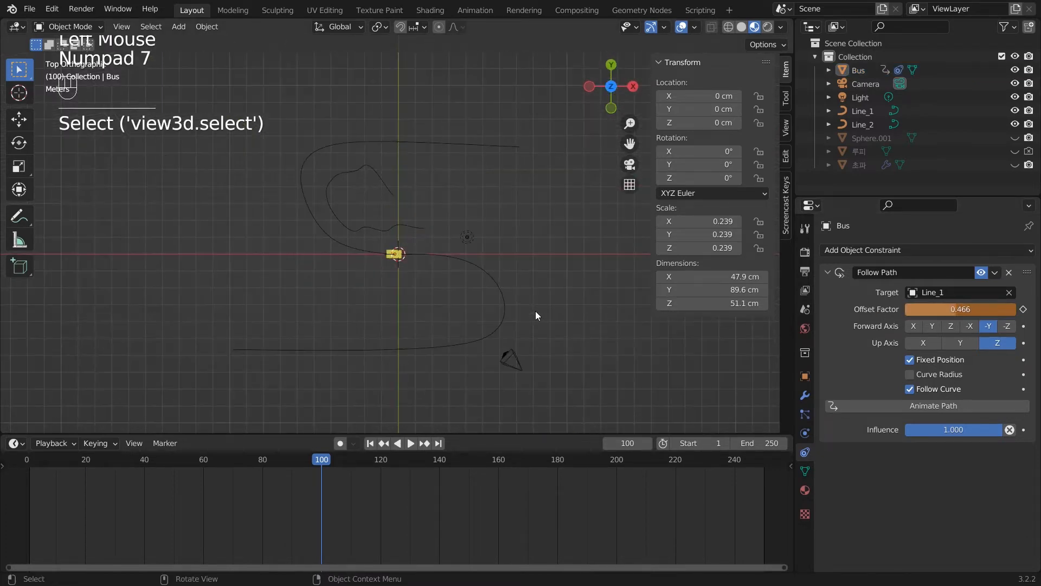
scroll(425, 288, up, 2)
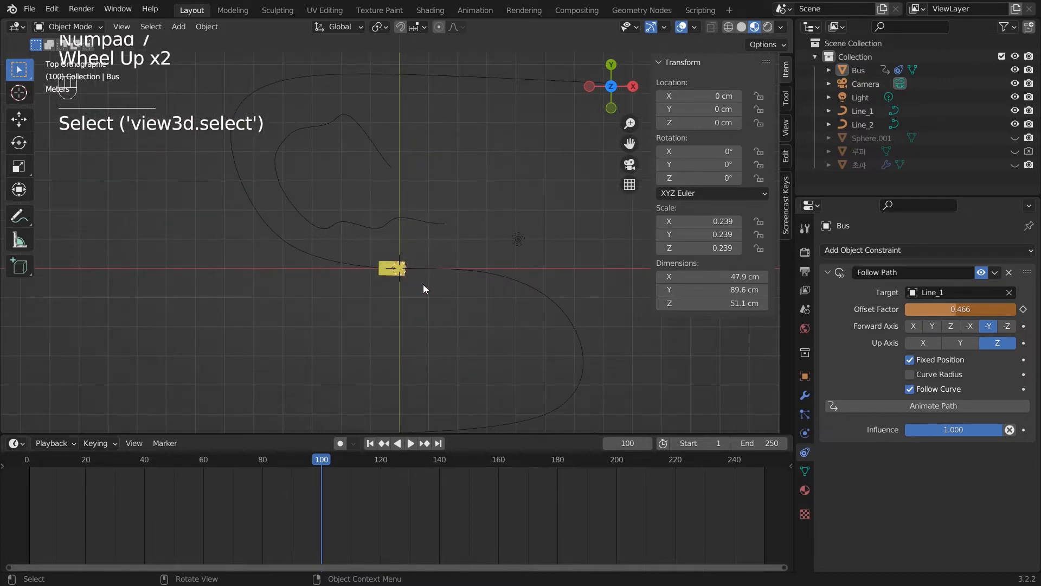
scroll(423, 289, down, 1)
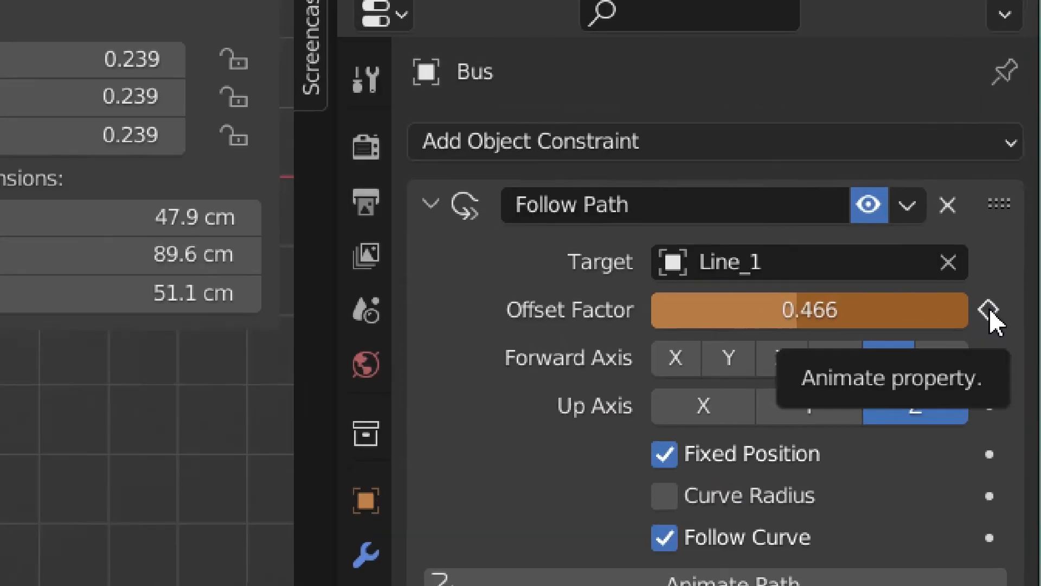
click(989, 311)
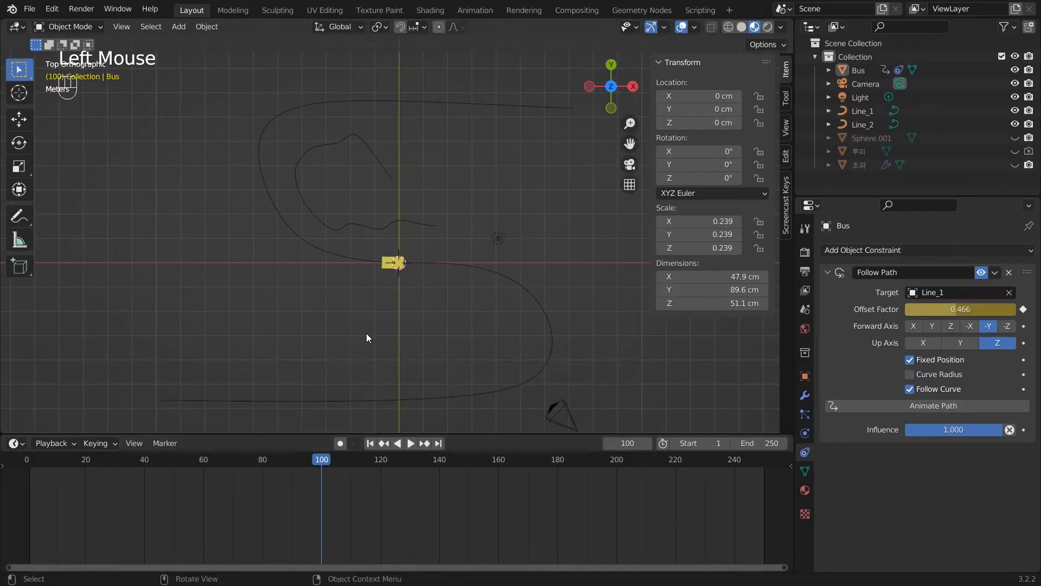
click(381, 257)
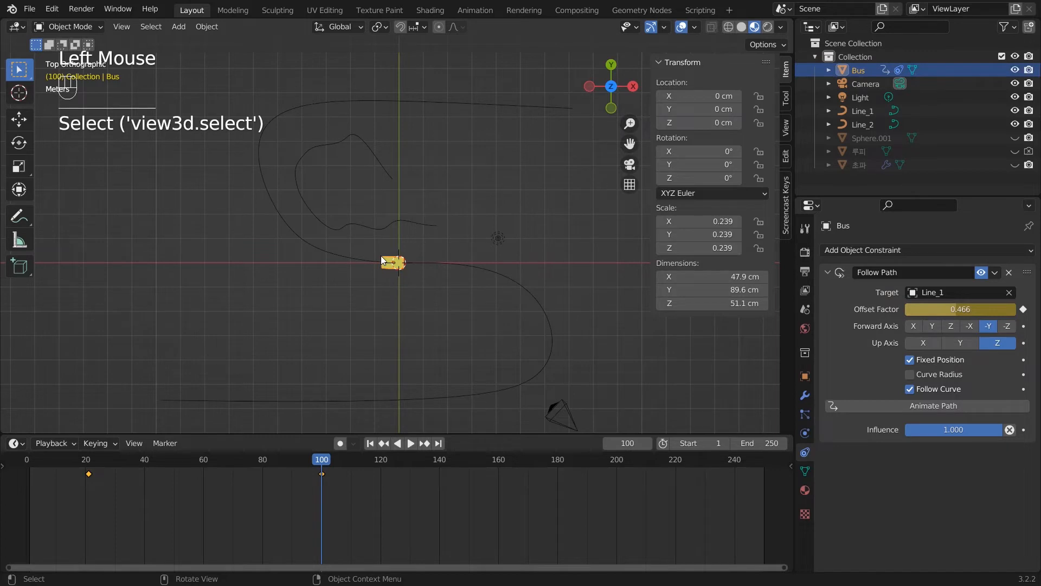
- Paste a copy of the bus's frame-100 keyframe at frame 120, and spread the pair to about frames 94 and 129
drag(314, 460, 381, 436)
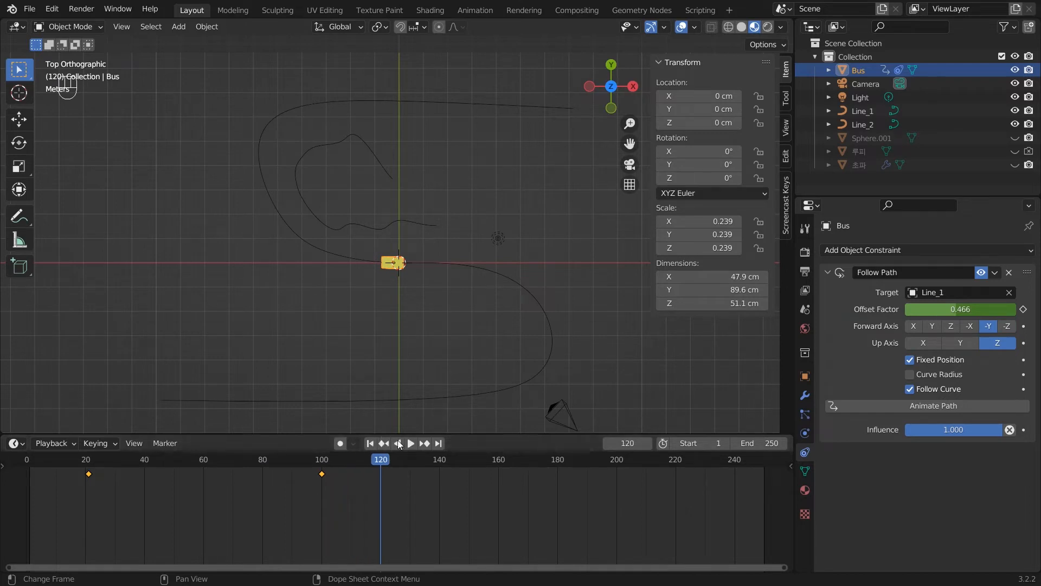
key(alt)
drag(339, 485, 304, 468)
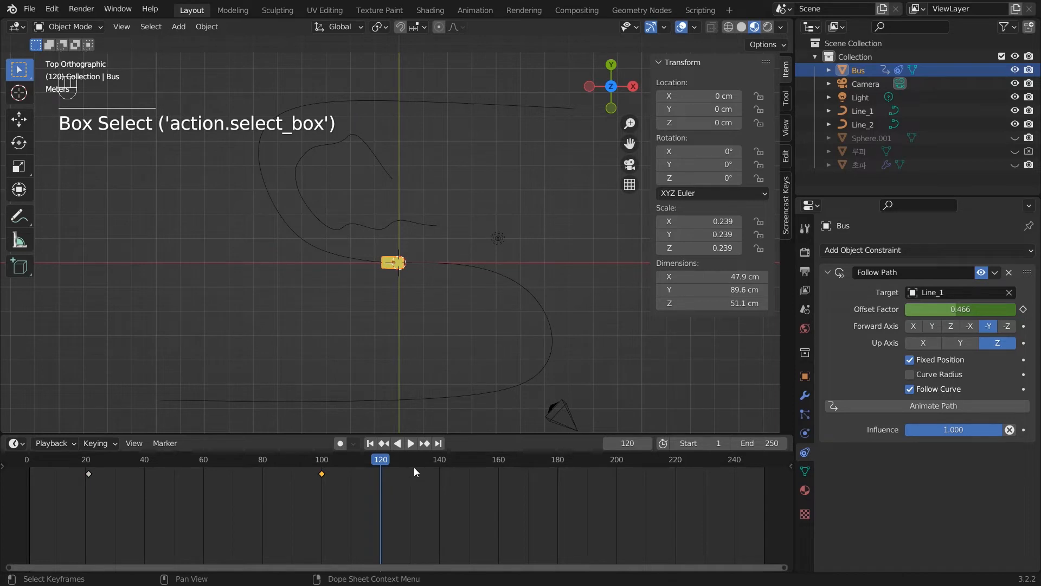
key(ctrl)
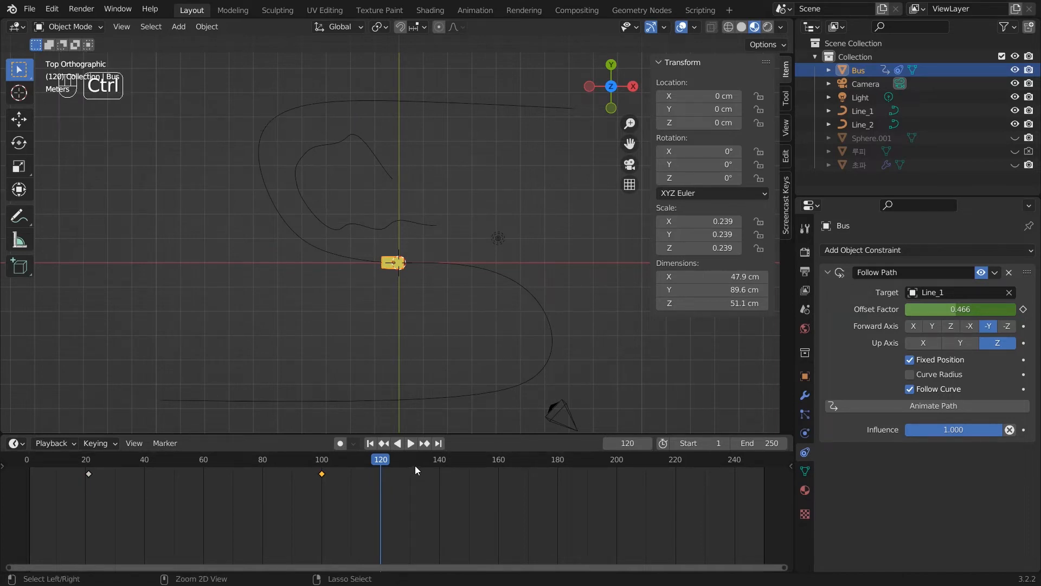
key(ctrl+c)
click(379, 459)
key(ctrl)
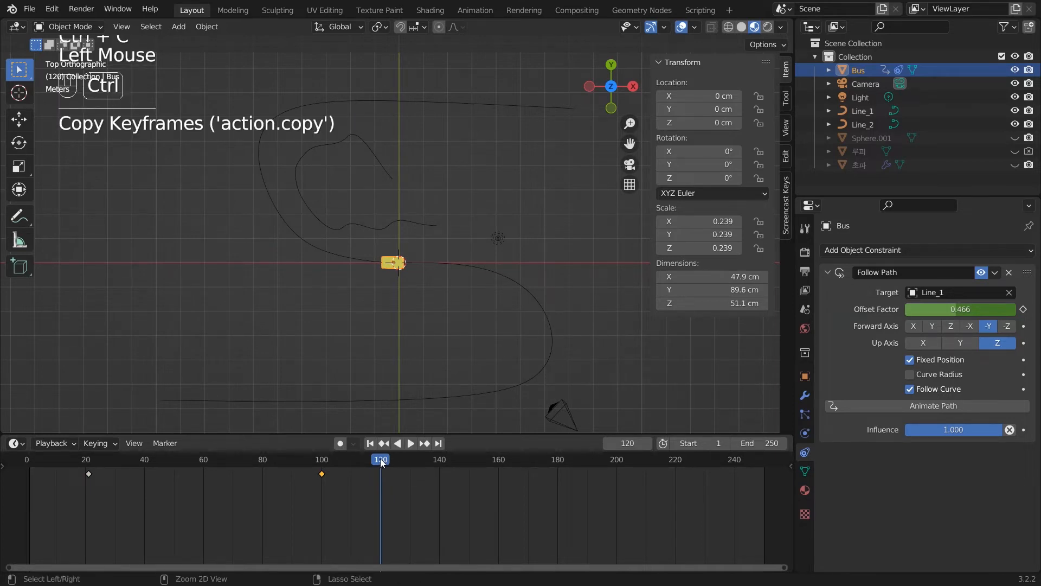
key(ctrl+v)
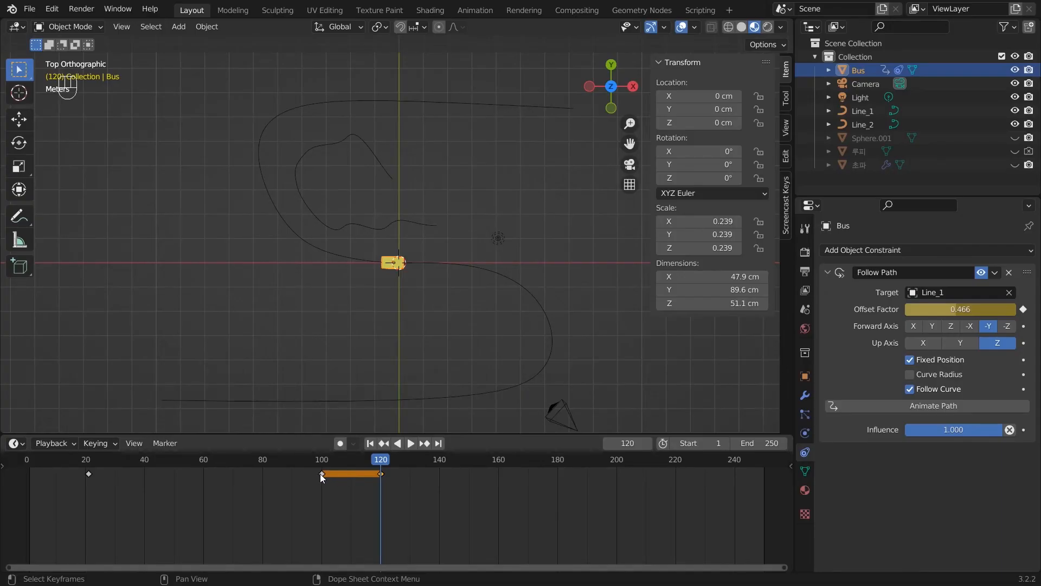
drag(320, 474, 304, 474)
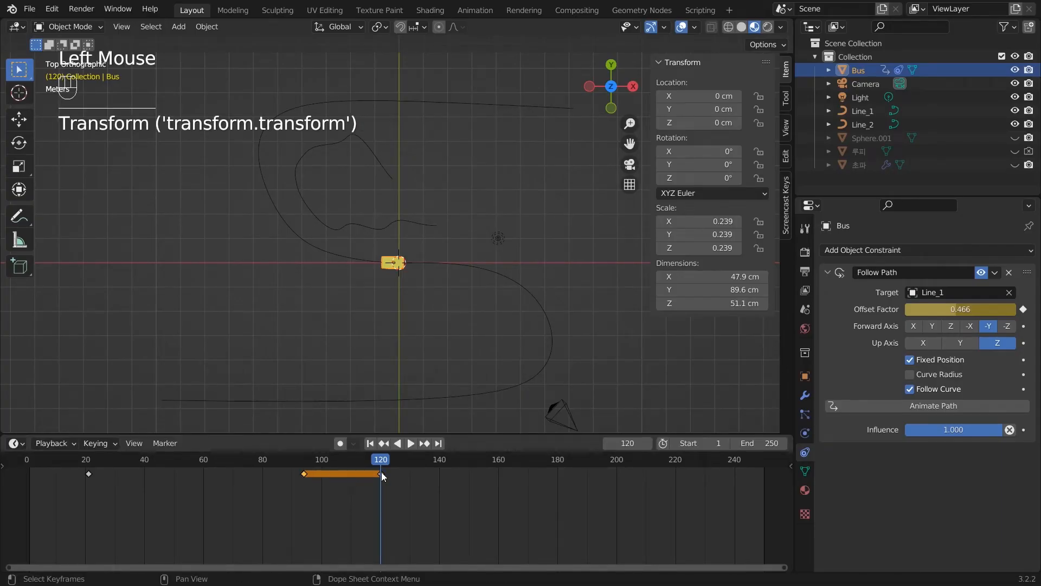
drag(382, 473, 359, 476)
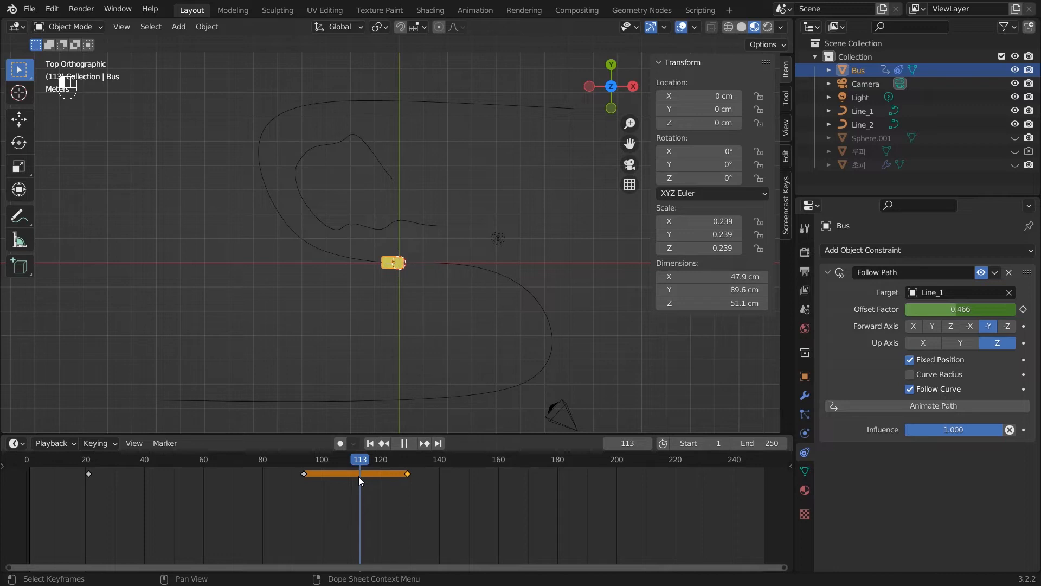
- Set the bus's Offset Factor to 1.000 at frame 220 and keyframe it
drag(359, 476, 678, 461)
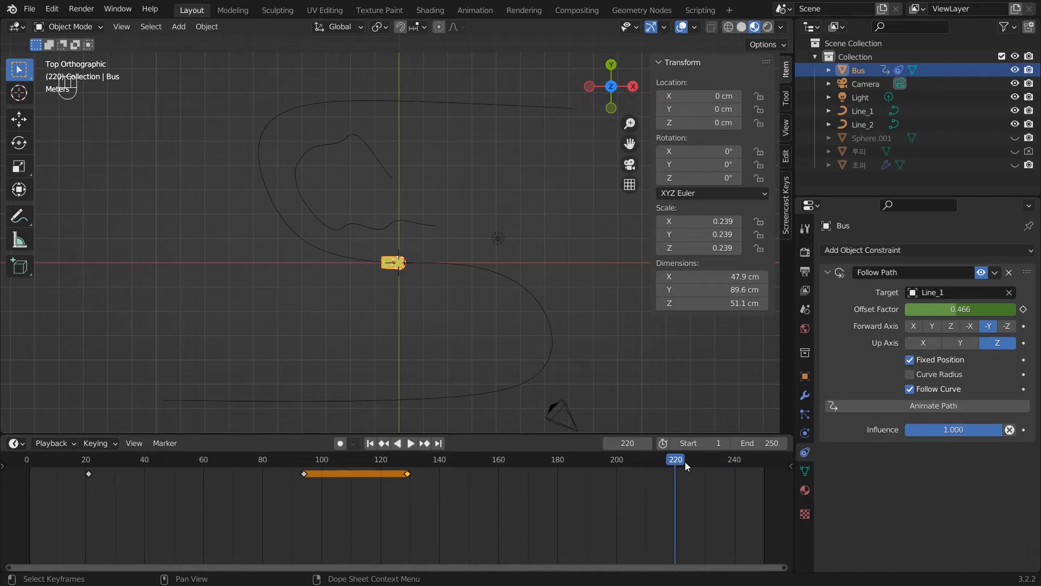
drag(958, 309, 1014, 309)
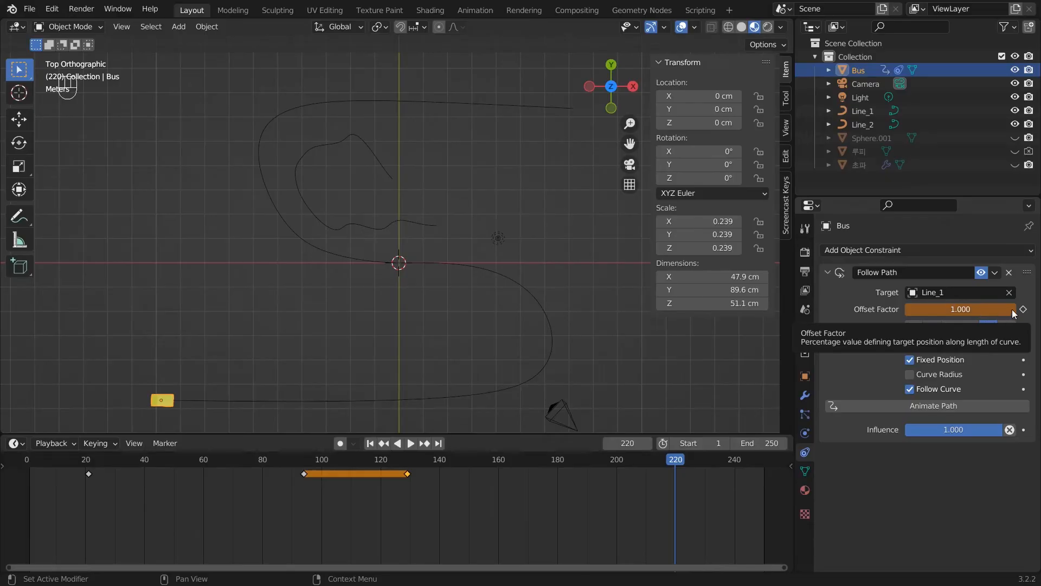
click(1024, 310)
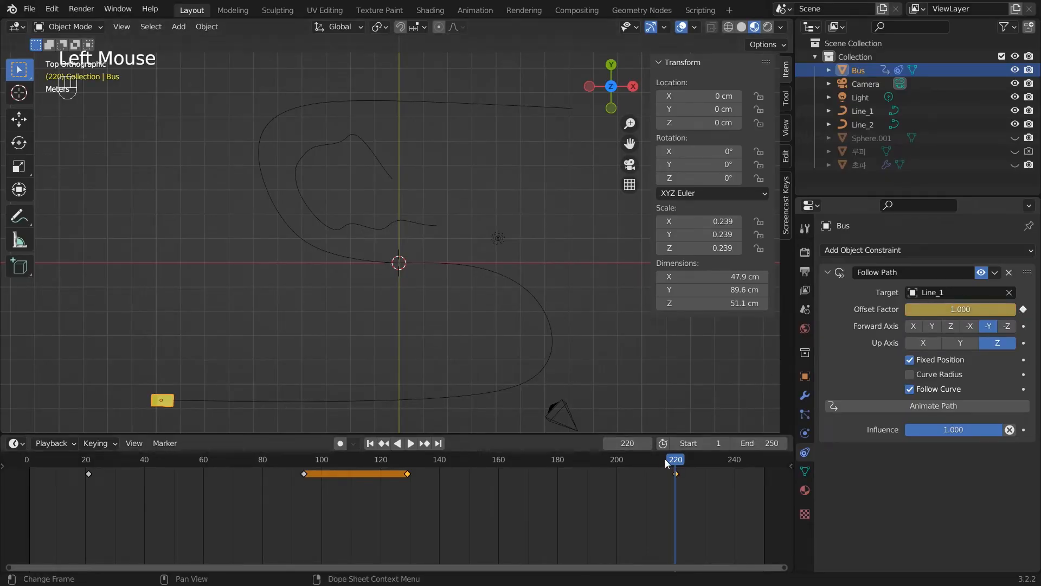
- Return to about frame 5 and play the animation through the camera view with the bus deselected
drag(670, 458, 41, 450)
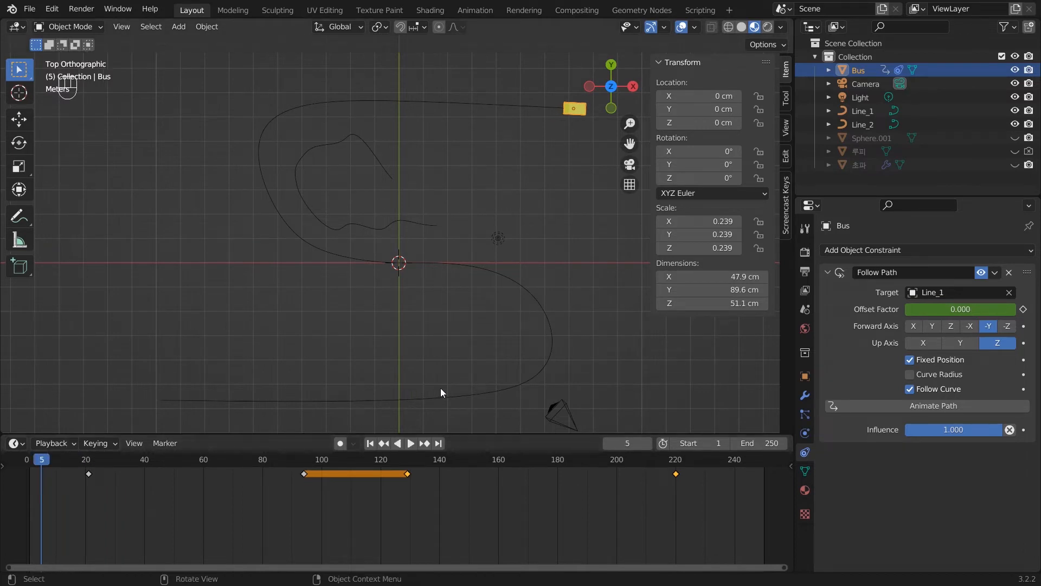
click(599, 376)
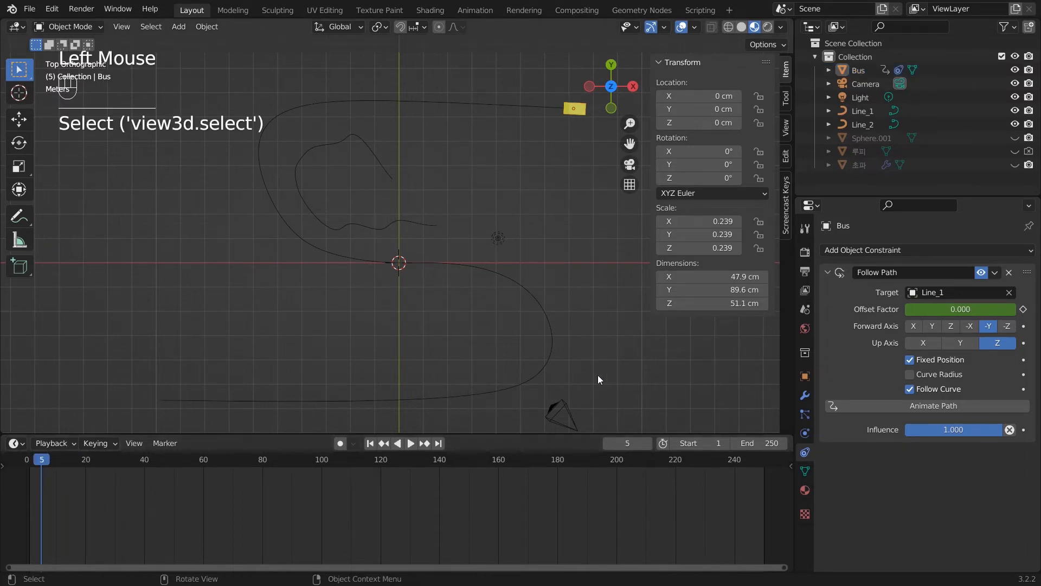
key(KP_0)
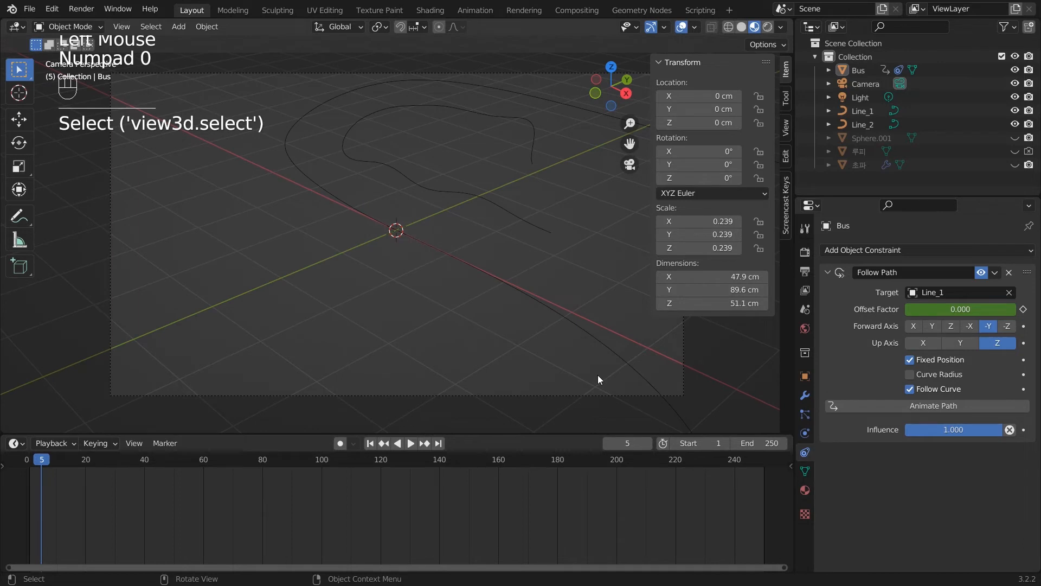
key(space)
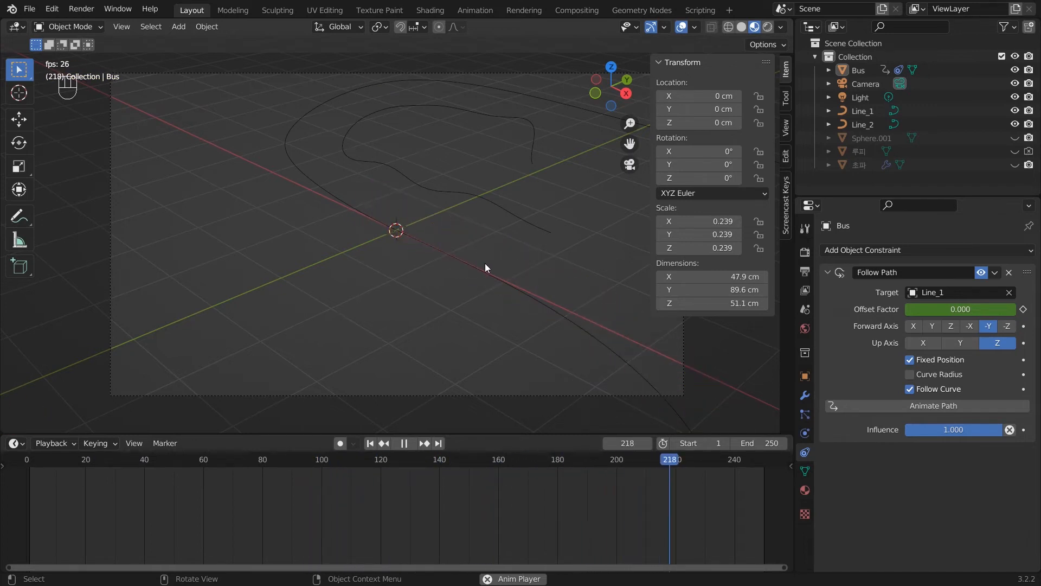
key(space)
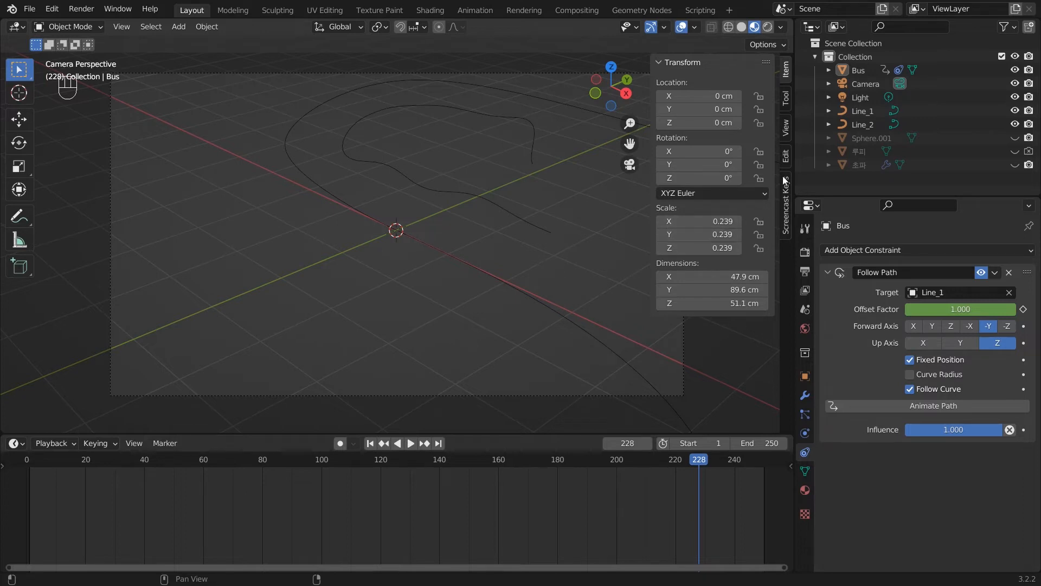
- Select the bus in top view and play its animation from the start of the timeline
scroll(523, 311, down, 1)
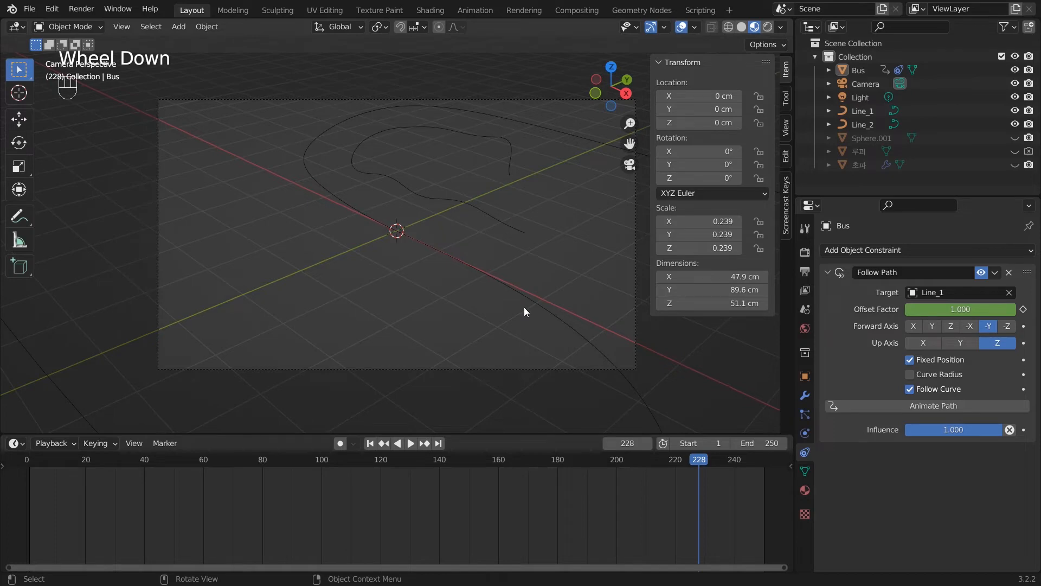
key(KP_7)
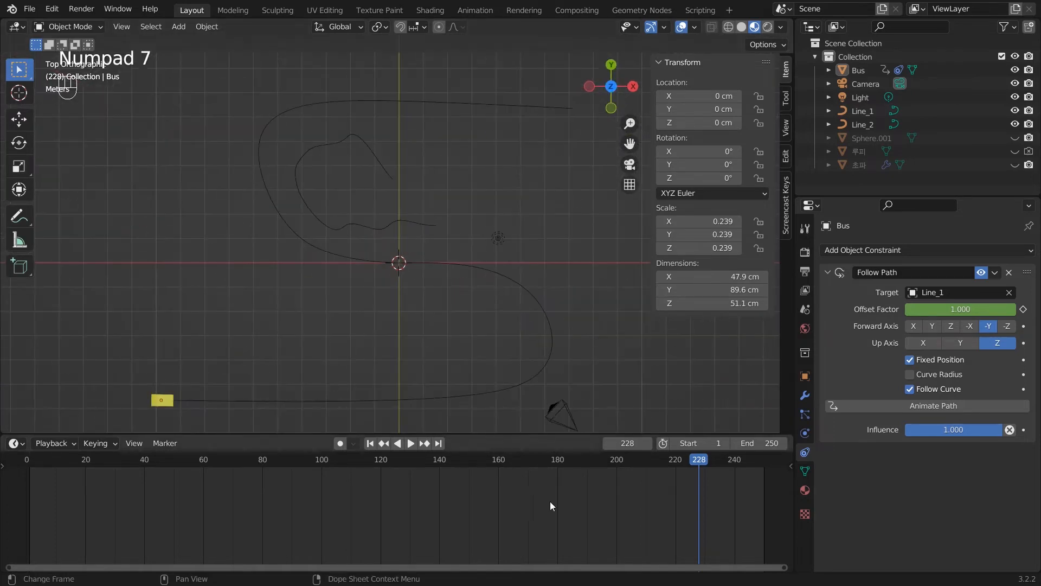
click(166, 400)
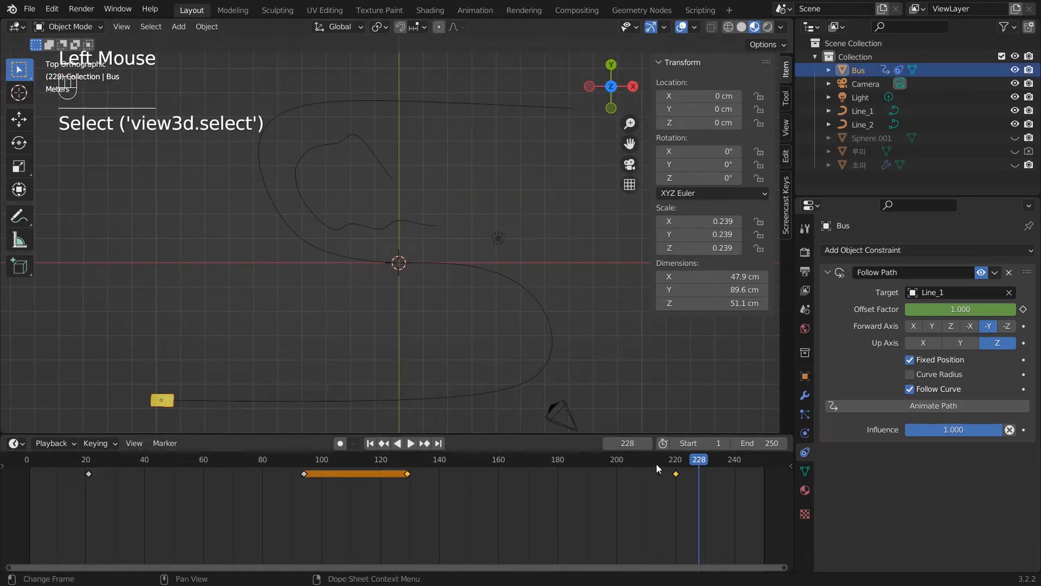
drag(678, 462, 34, 470)
key(space)
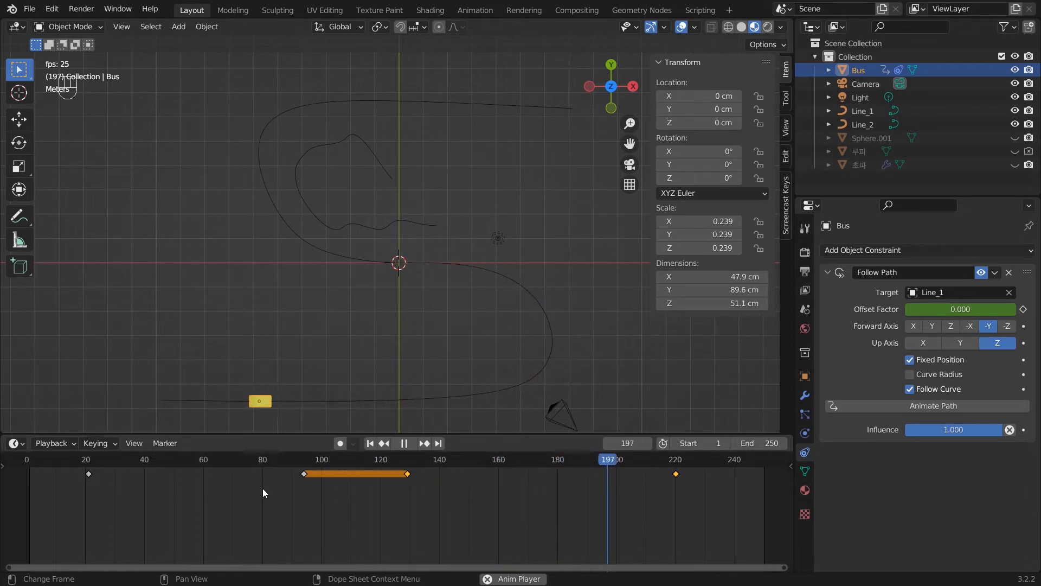
key(space)
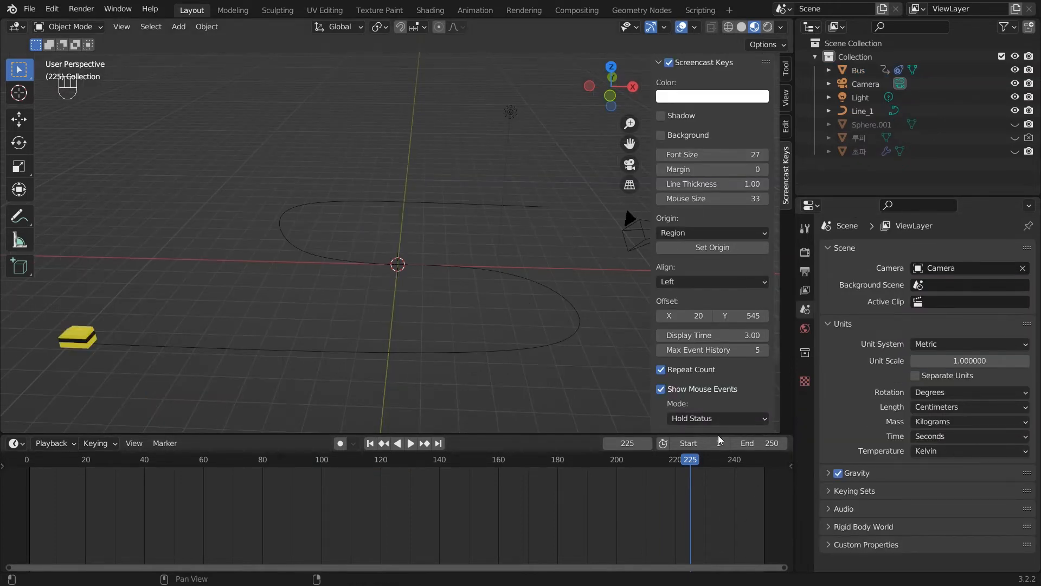
- Scrub through the bus's stop from frame 128 back to frame 96, and view it through the camera with the bus deselected
drag(697, 472, 404, 476)
click(391, 259)
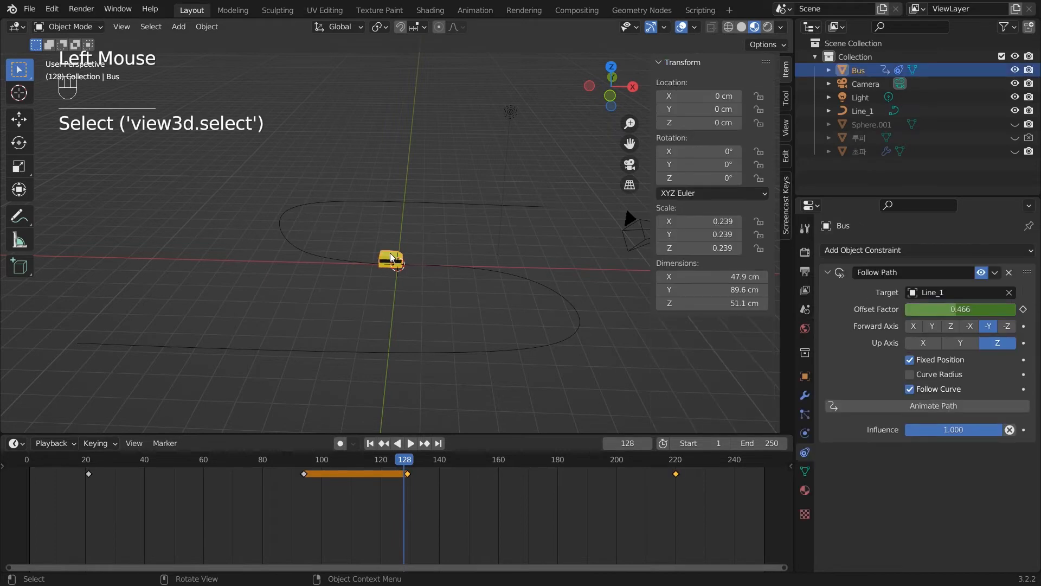
drag(406, 462, 310, 464)
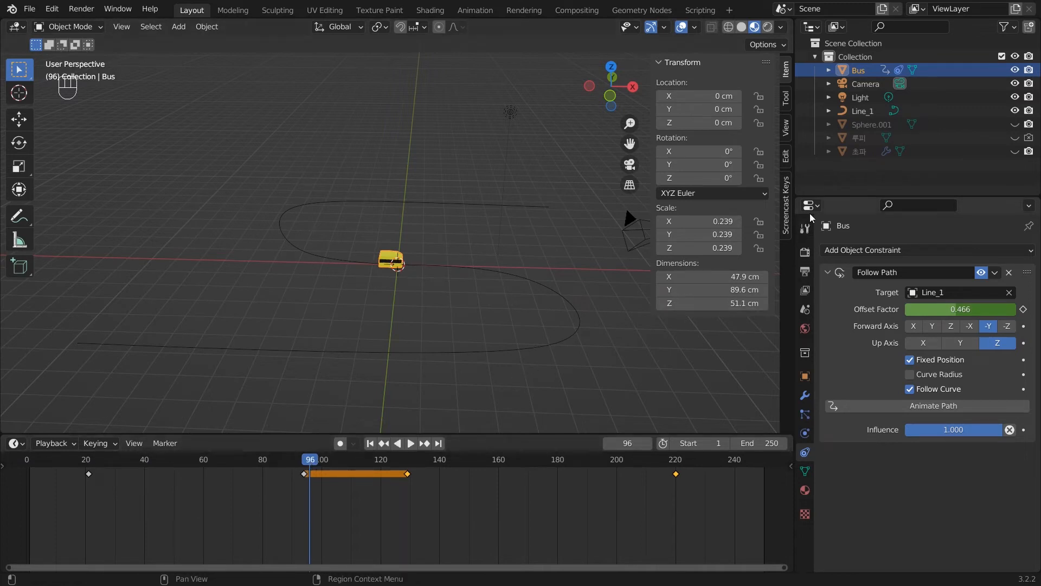
click(563, 320)
click(597, 360)
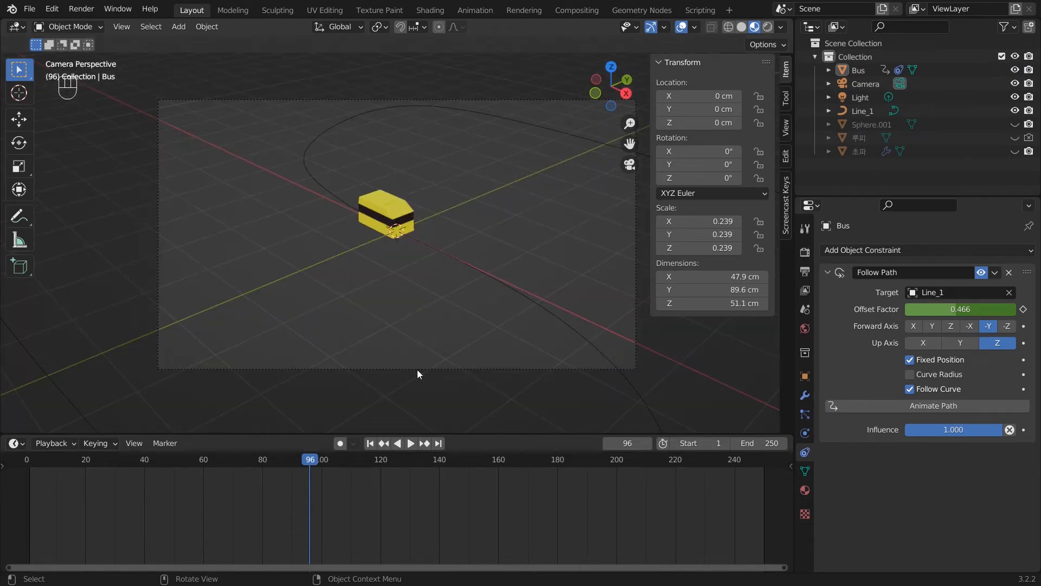
- Go to frame 43 and add a second camera at the world origin, aligned to the right view
drag(311, 455, 156, 461)
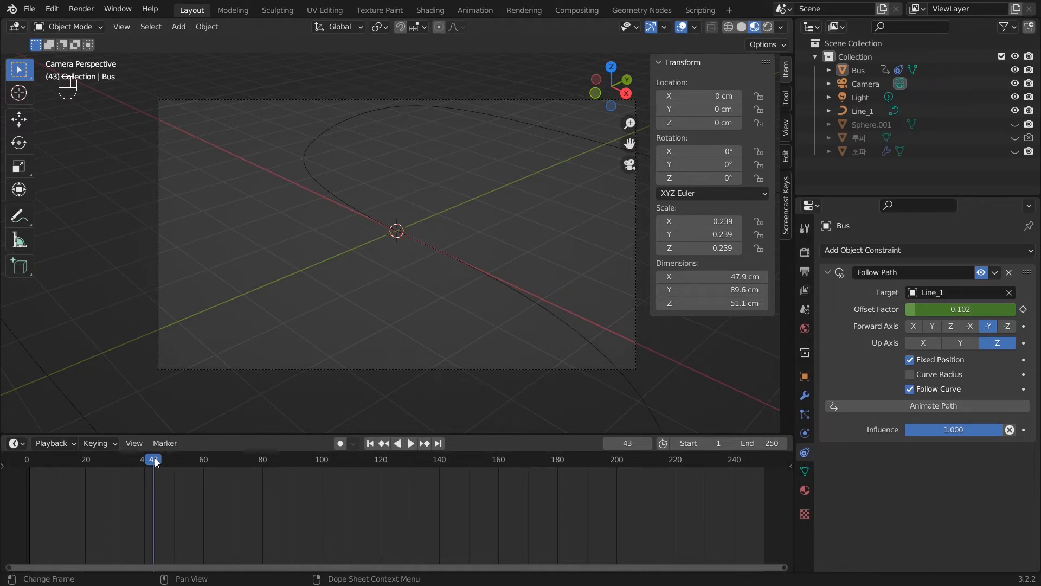
key(KP_7)
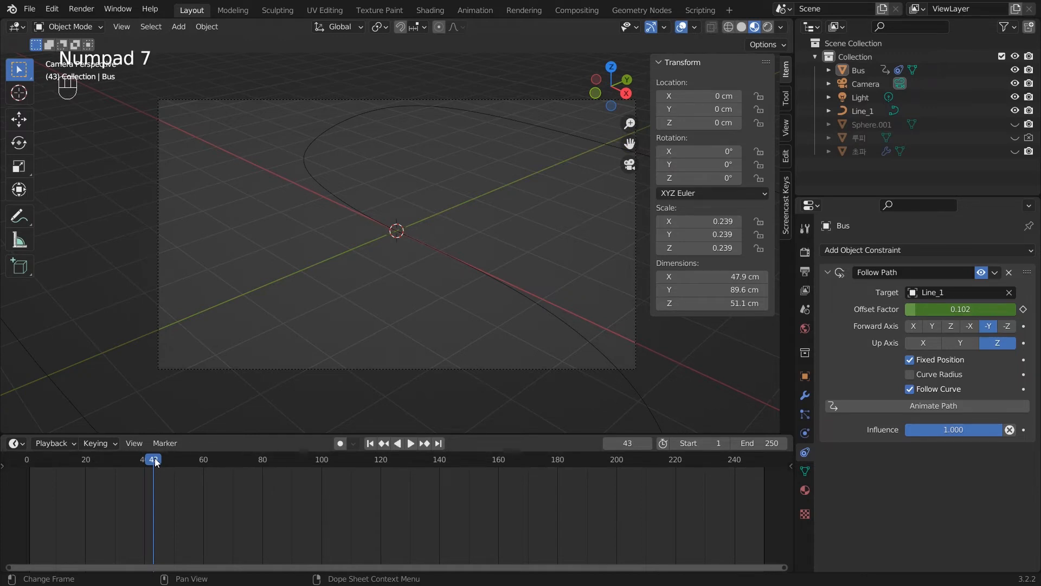
click(252, 333)
key(KP_7)
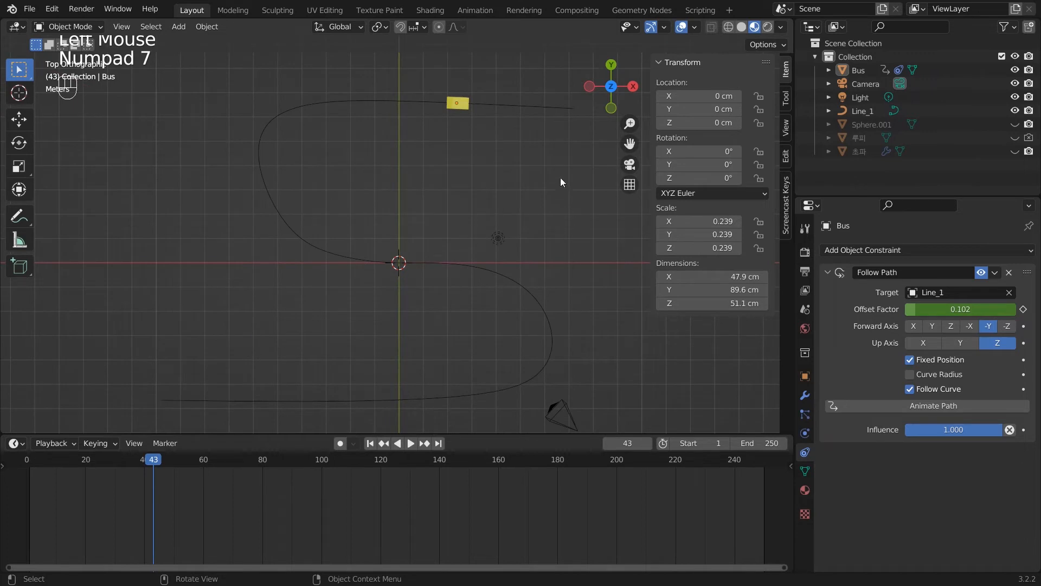
shift+middle_drag(570, 212, 448, 285)
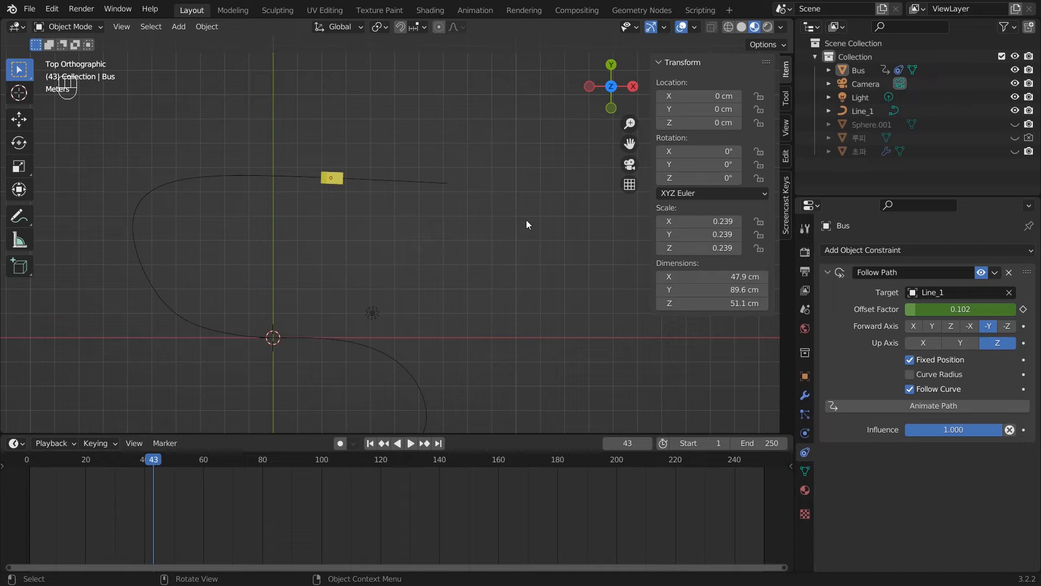
key(KP_3)
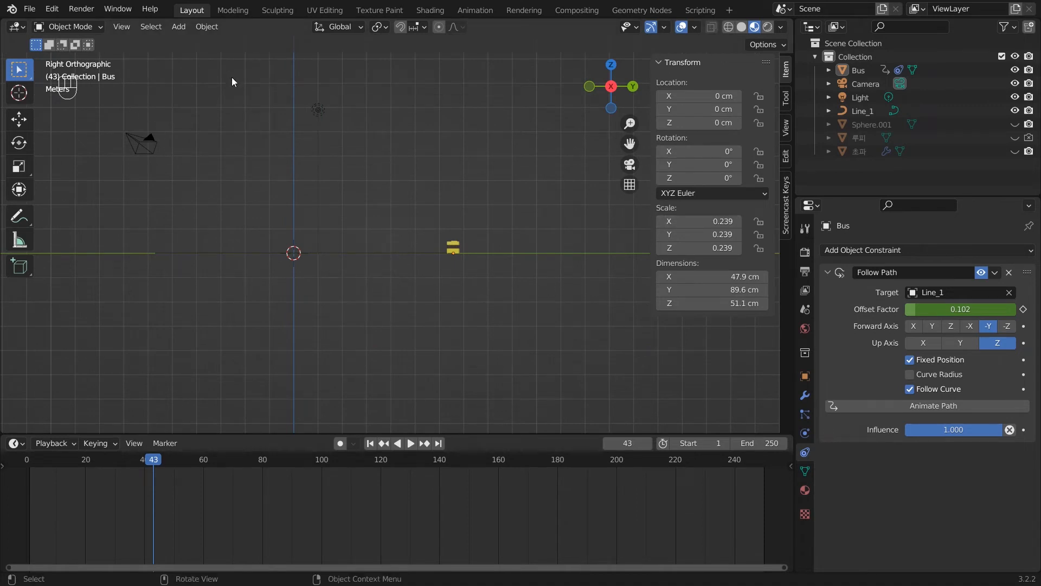
scroll(466, 271, up, 2)
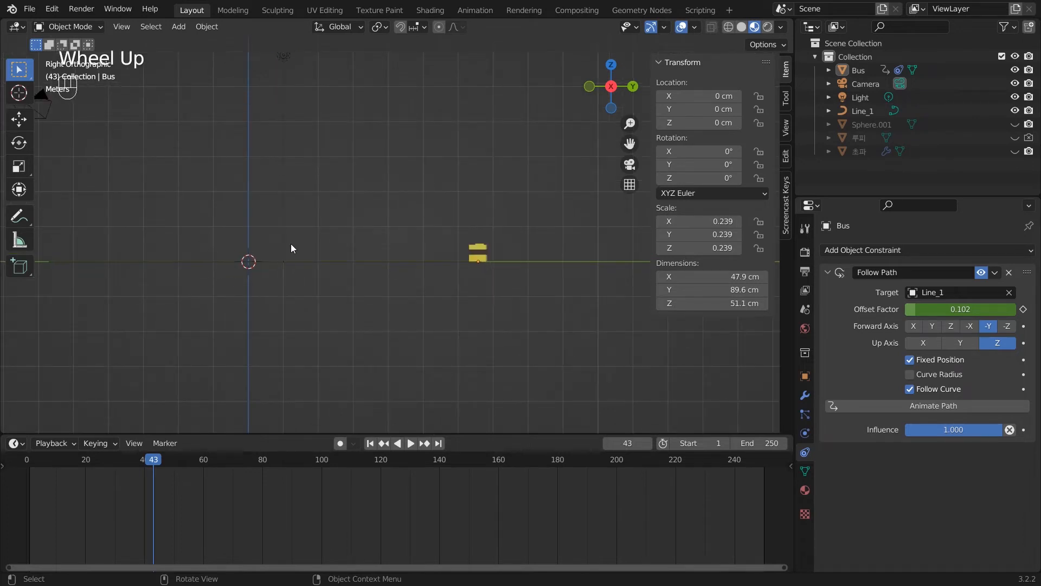
key(shift)
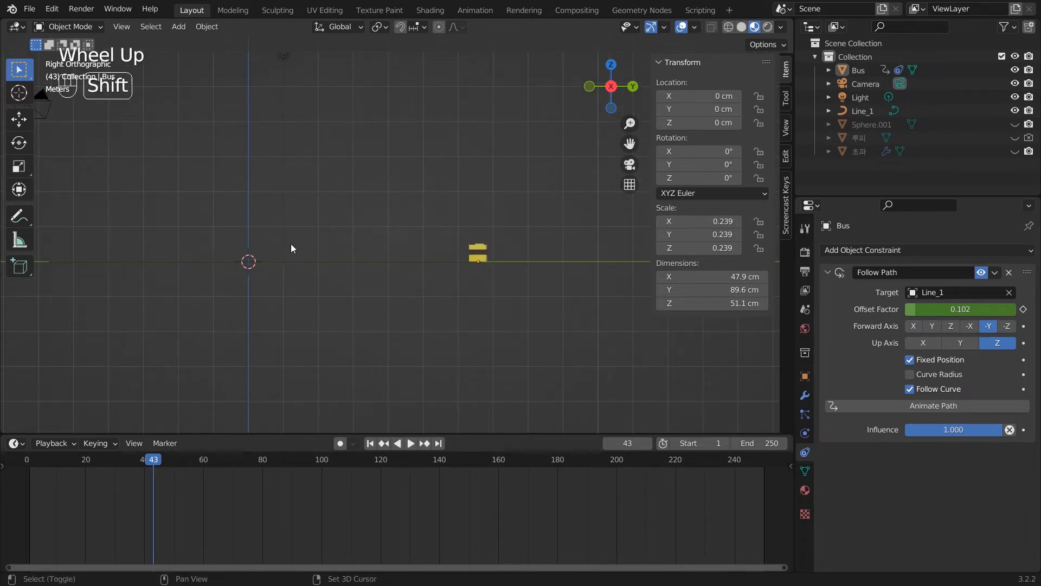
click(180, 28)
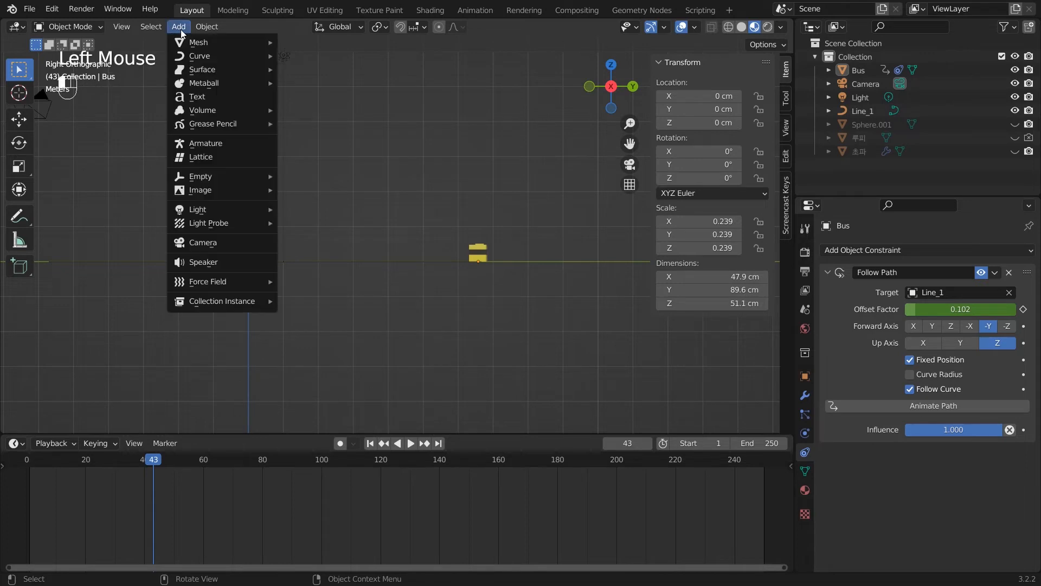
click(215, 242)
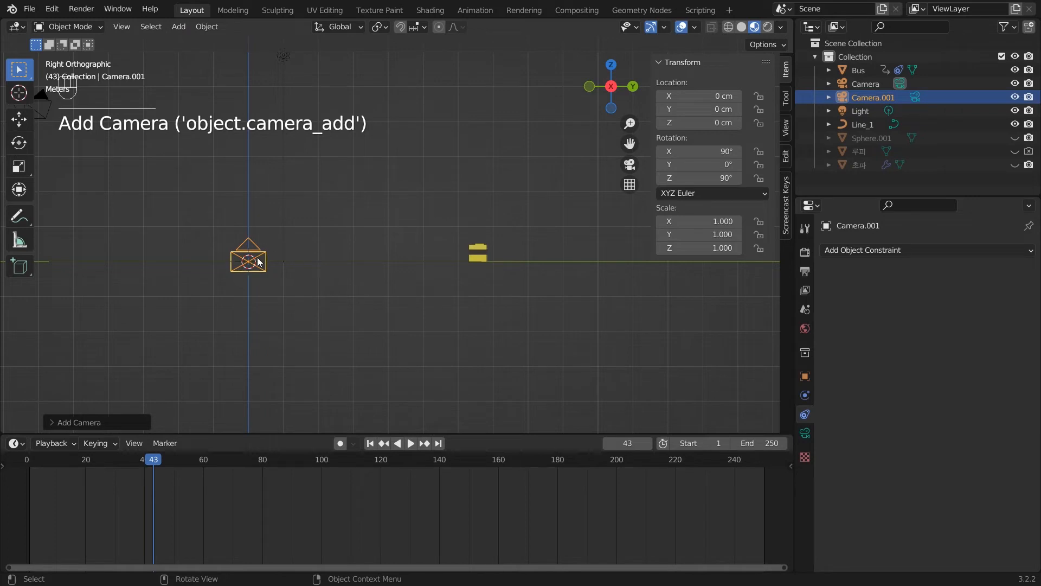
- Move the new camera just beyond the path's start, facing the bus, to about X 921 cm, Y 633 cm, Z 15.5 cm
key(g)
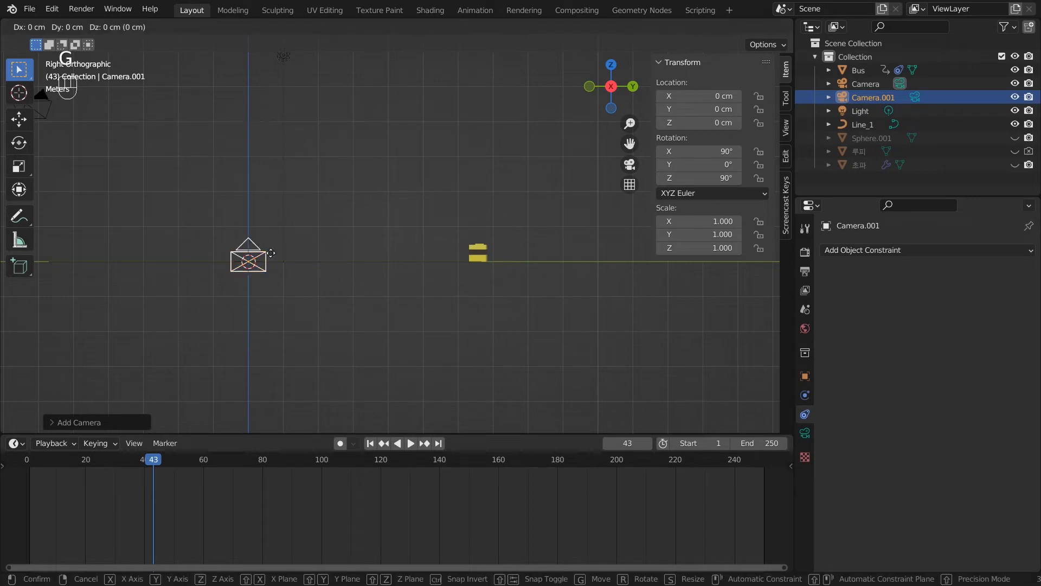
click(502, 248)
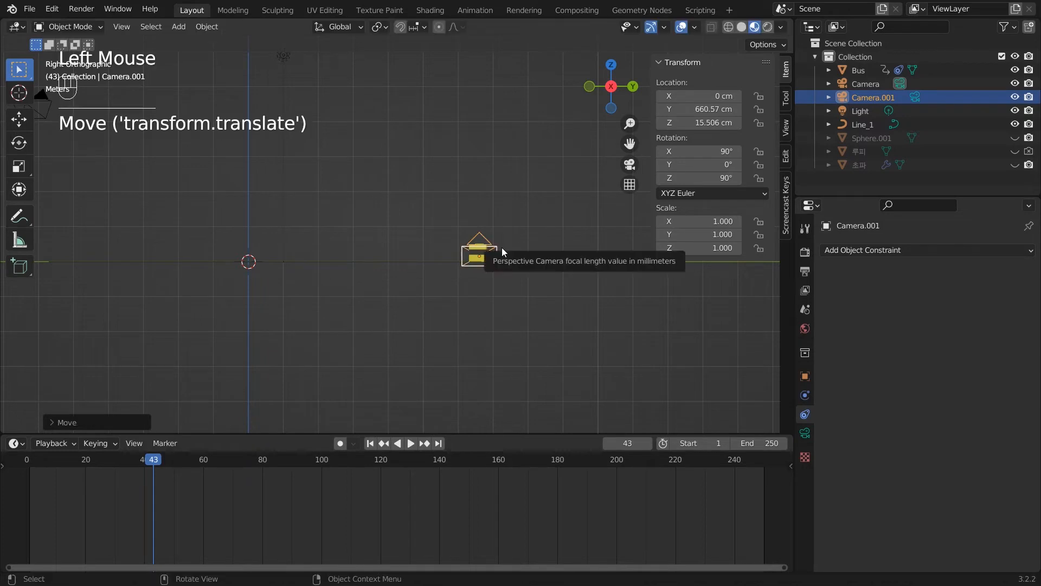
key(KP_7)
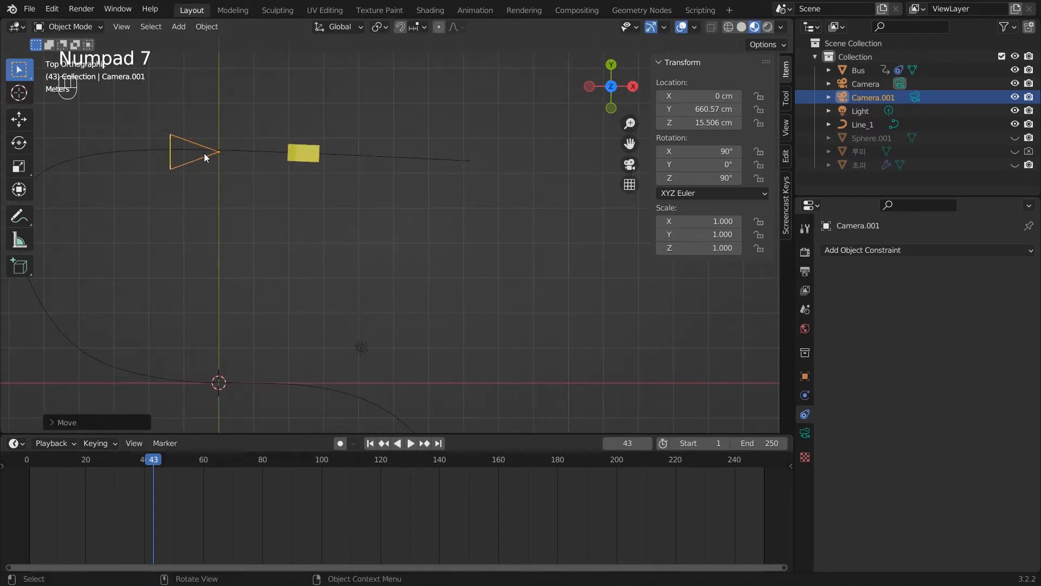
key(g)
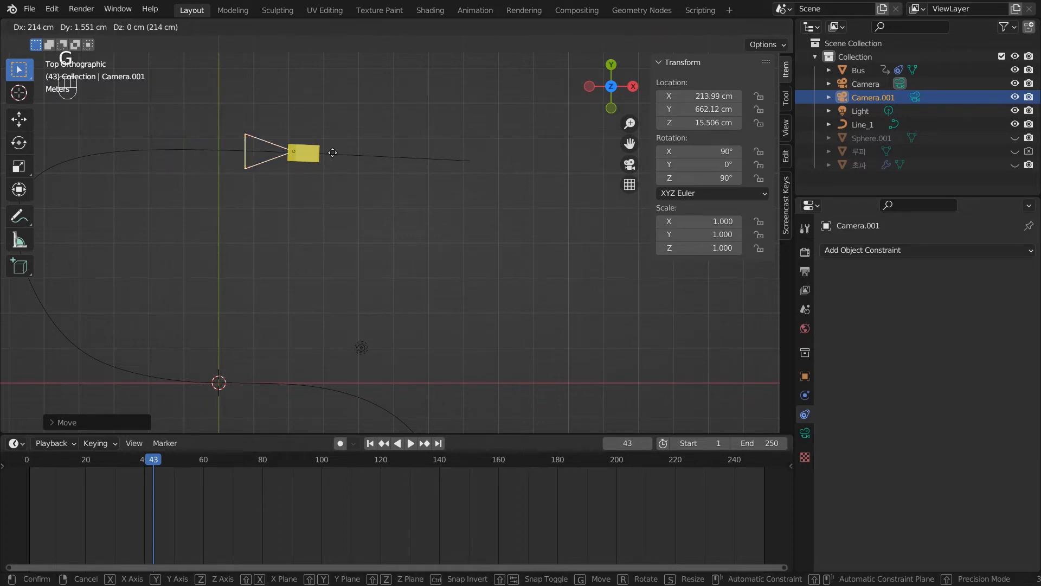
click(566, 162)
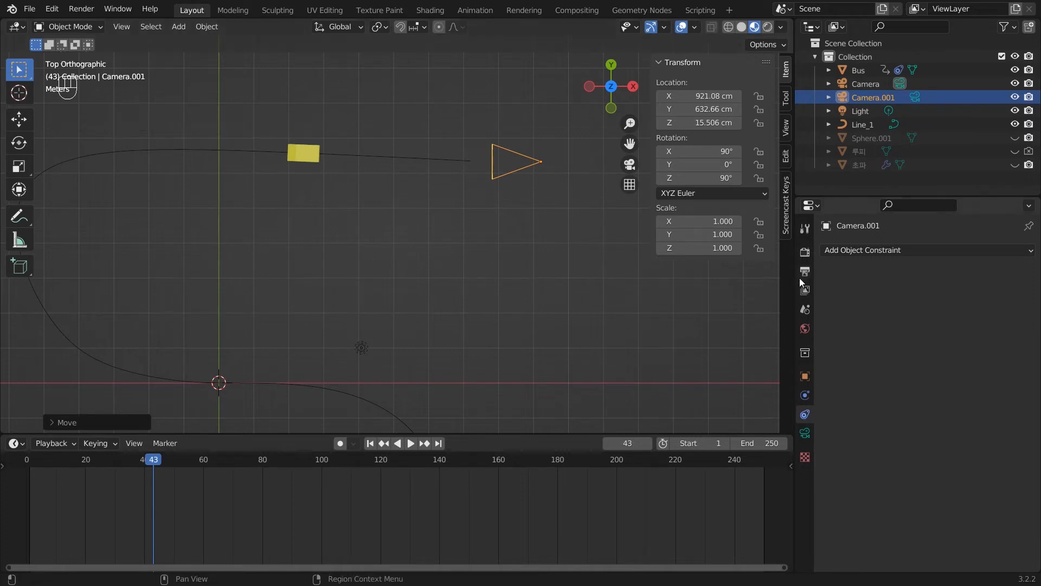
- Make Camera.001 the active scene camera and look through it at frame 41 with the camera deselected
click(806, 308)
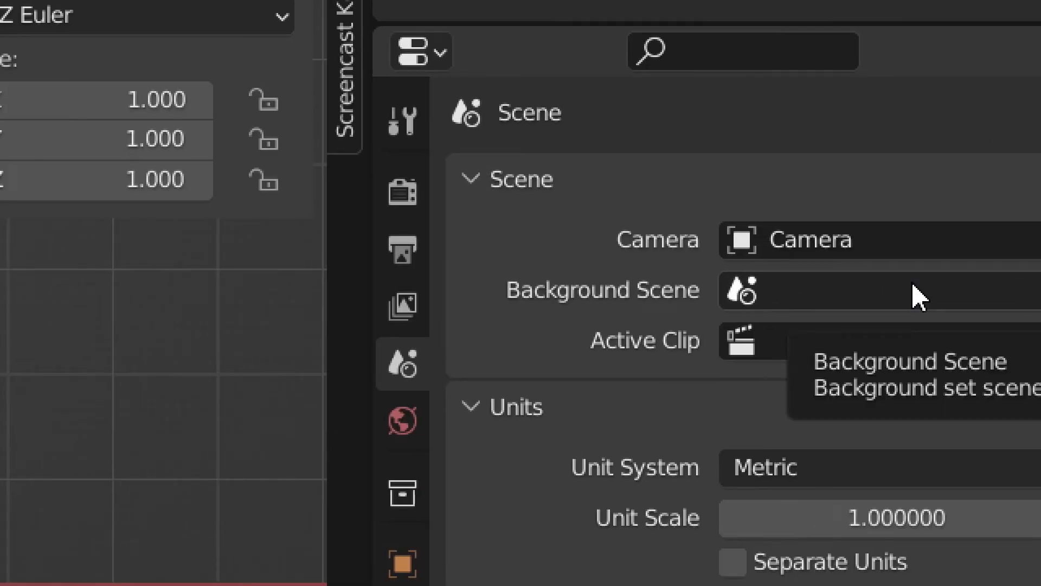
click(862, 240)
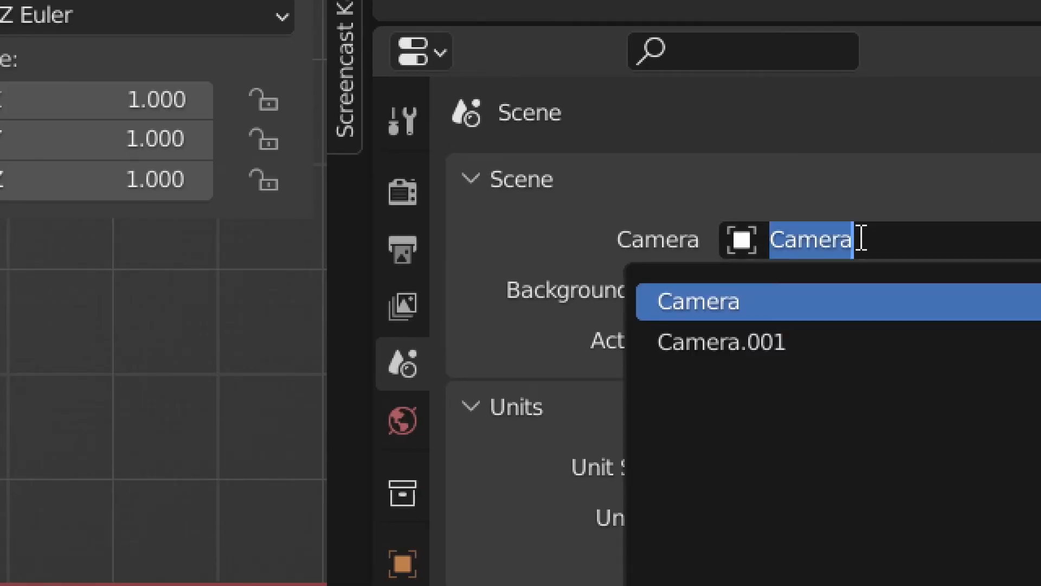
click(809, 334)
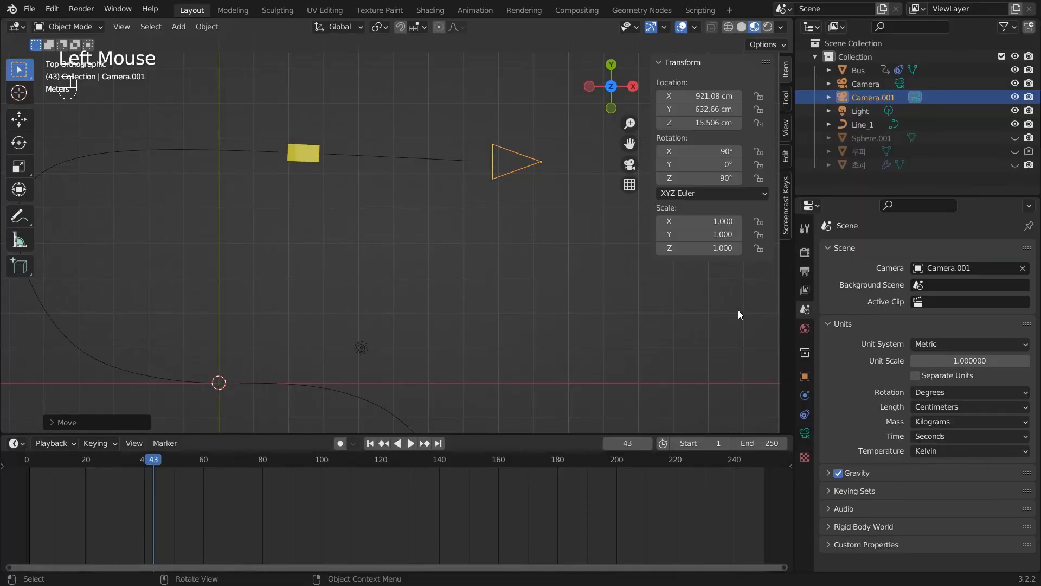
click(558, 293)
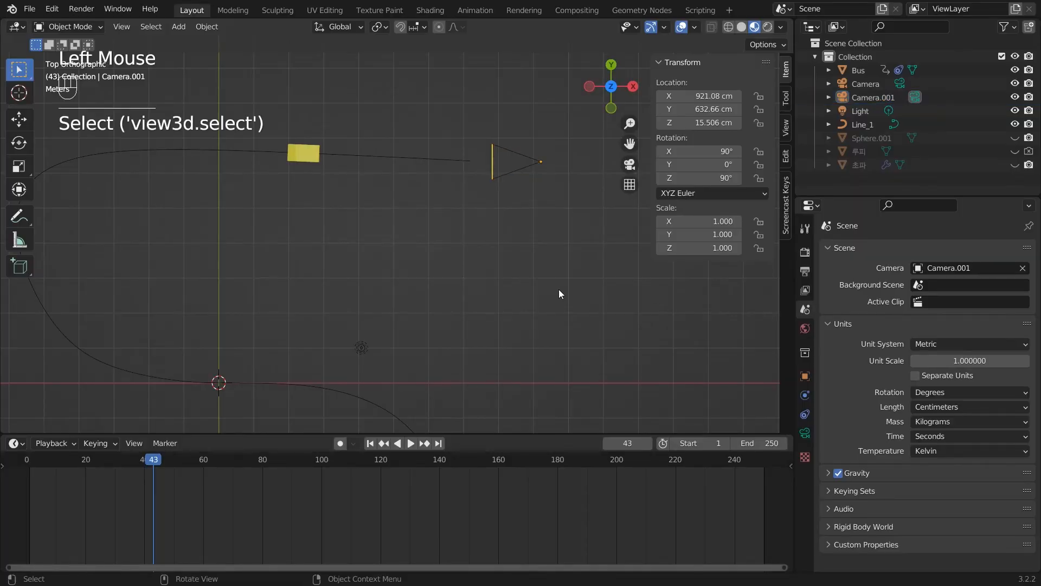
key(KP_0)
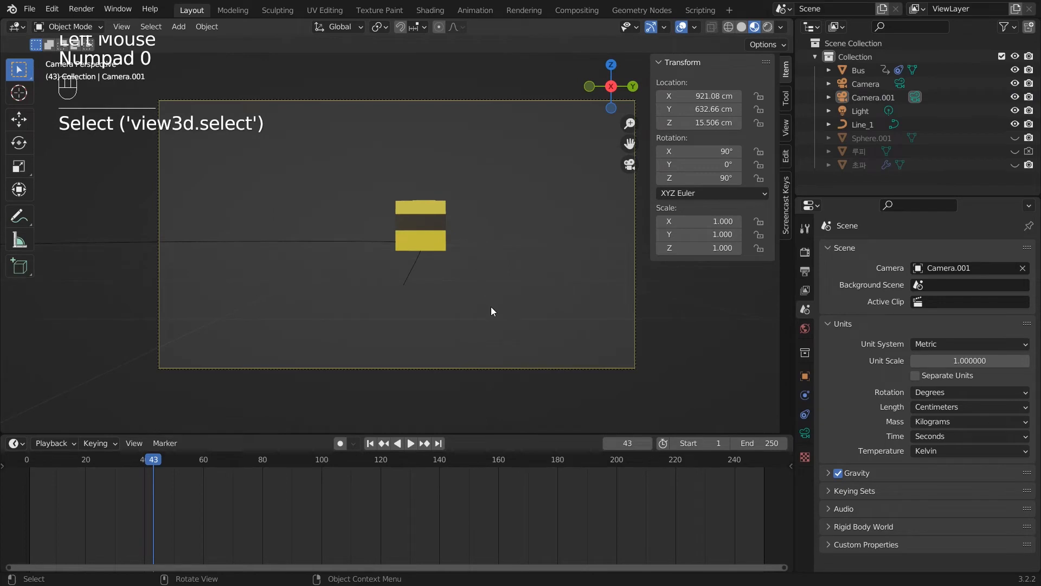
click(154, 461)
drag(154, 463, 148, 428)
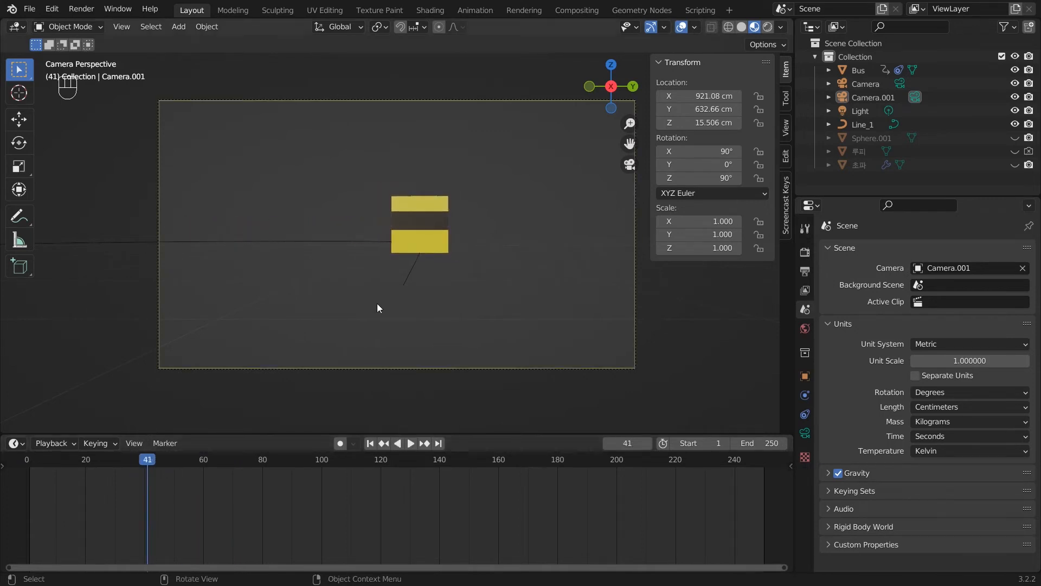
- Enable Camera to View and reframe Camera.001 to show the bus from an angle, checking the shot up to frame 74
click(785, 129)
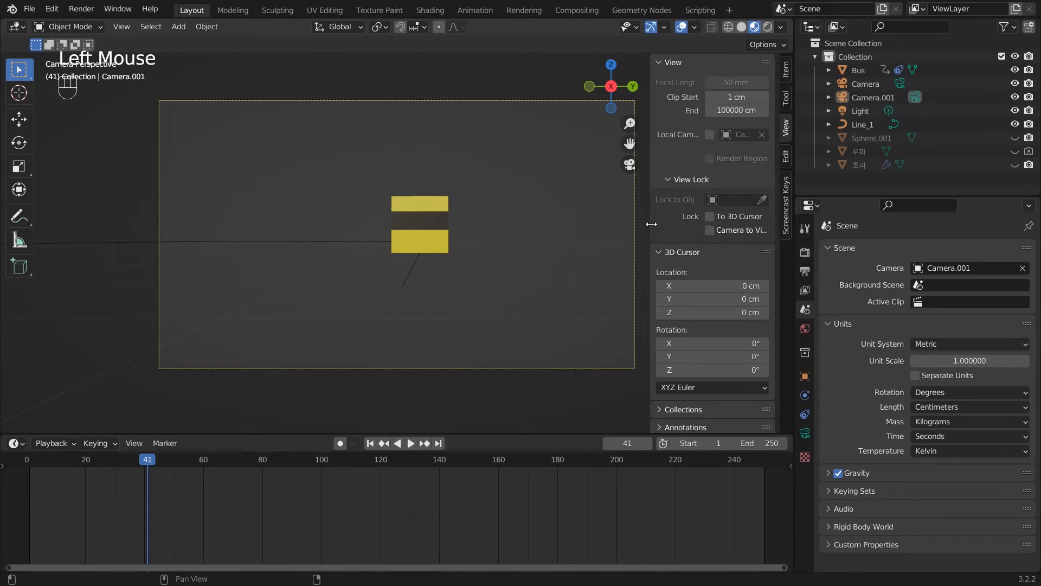
drag(651, 224, 608, 224)
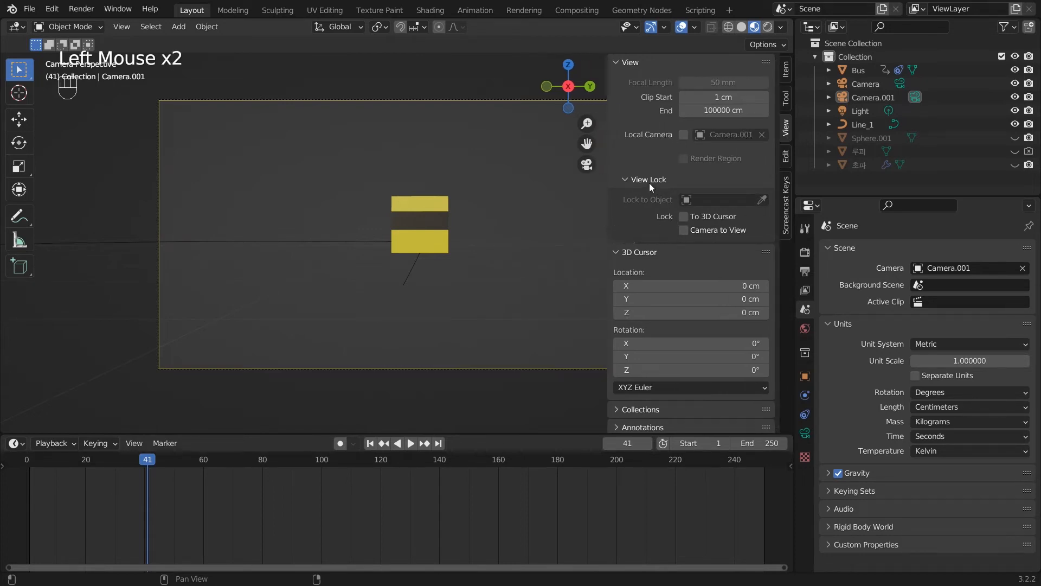
click(684, 230)
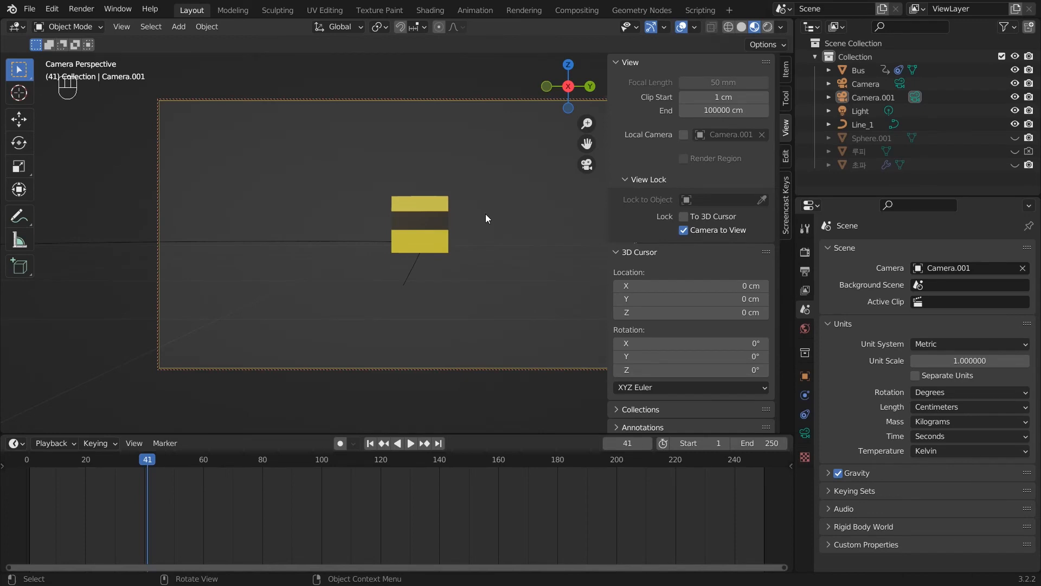
scroll(487, 206, down, 1)
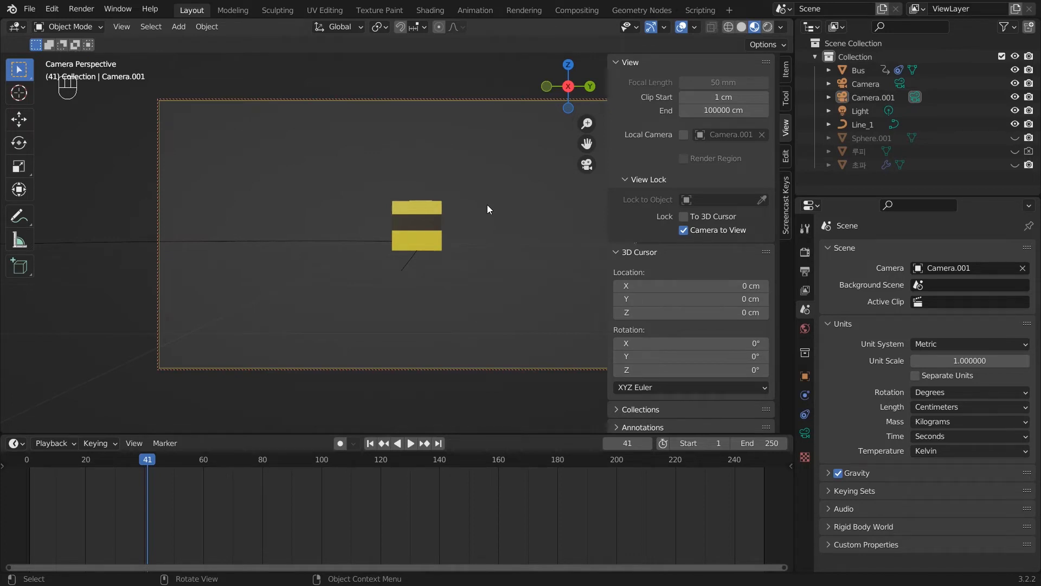
middle_drag(487, 204, 490, 217)
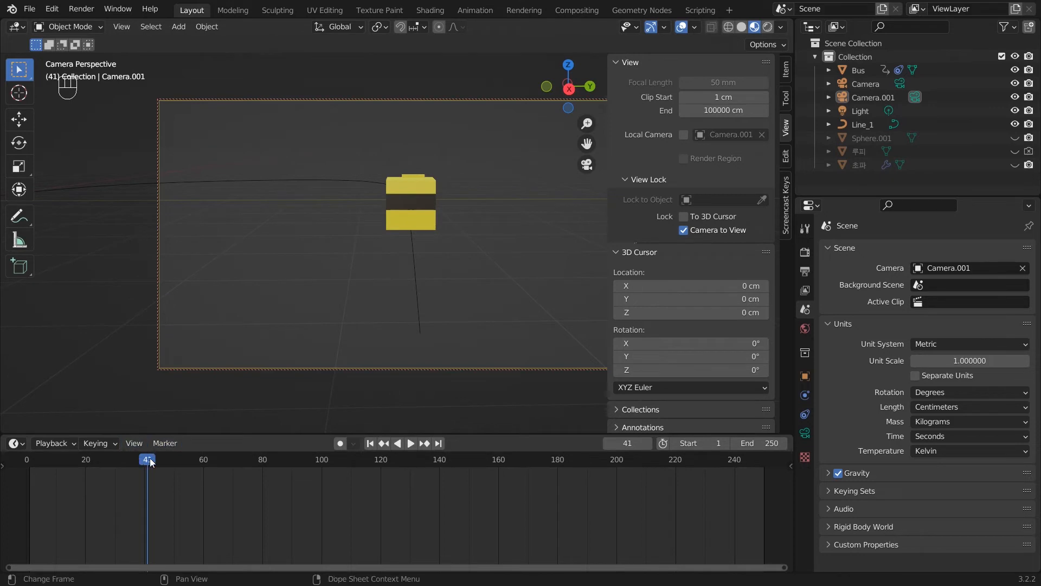
middle_drag(433, 301, 412, 296)
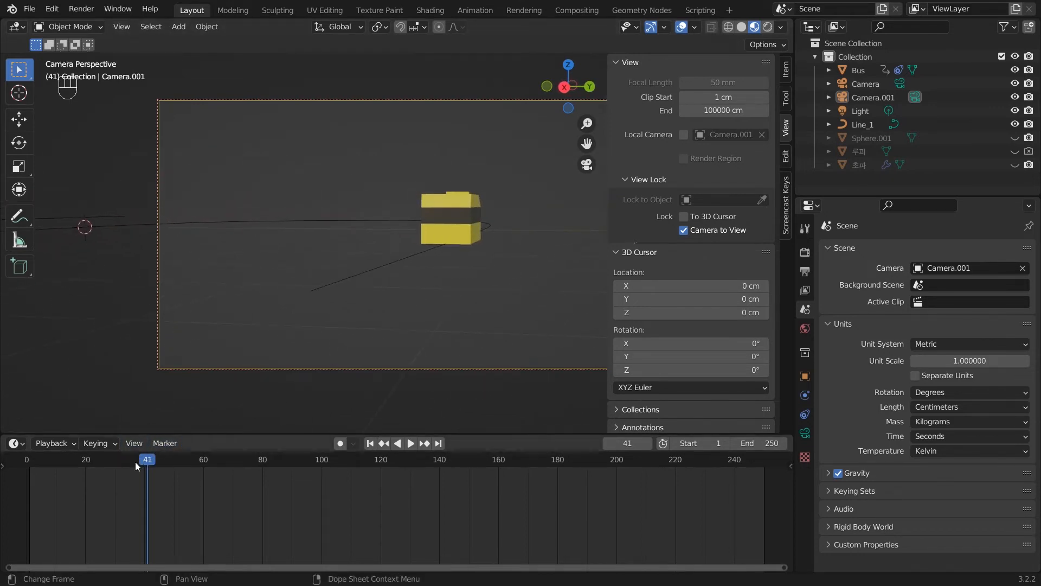
drag(137, 461, 244, 428)
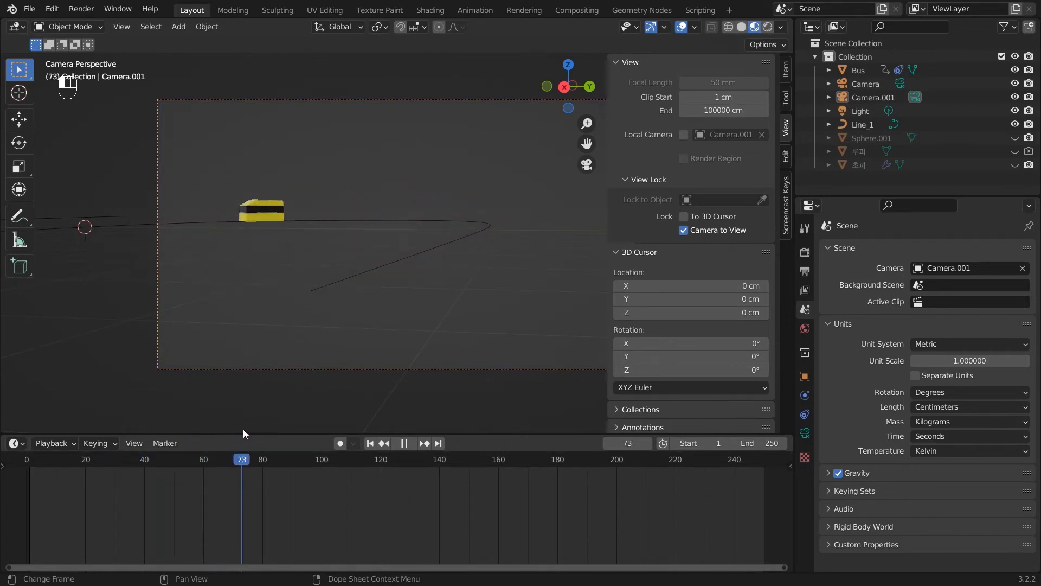
- Switch the scene camera to Camera, orbit it to a lower viewpoint, and check the bus at frame 58
click(942, 269)
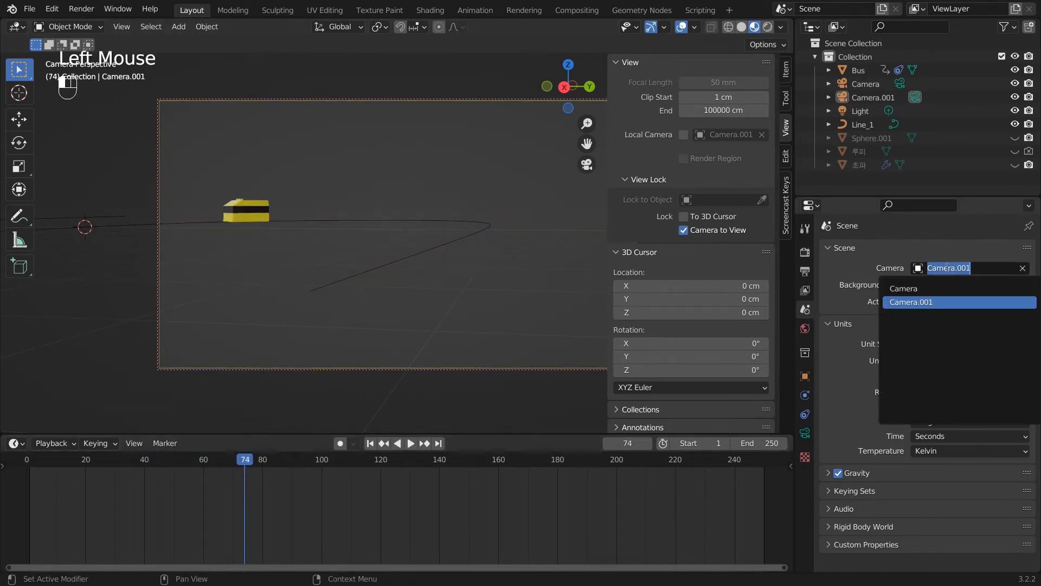
click(937, 289)
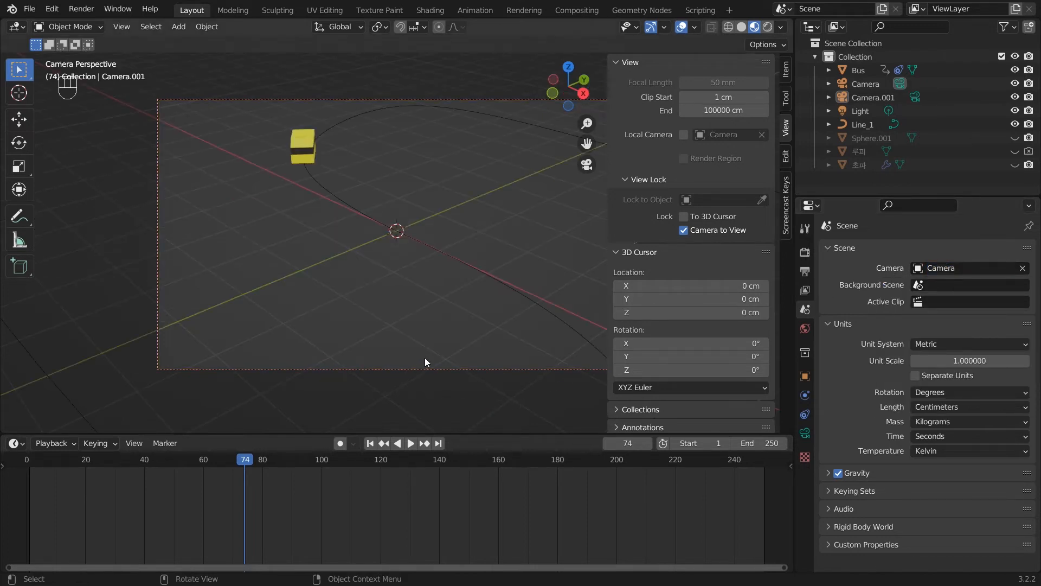
middle_drag(425, 357, 451, 326)
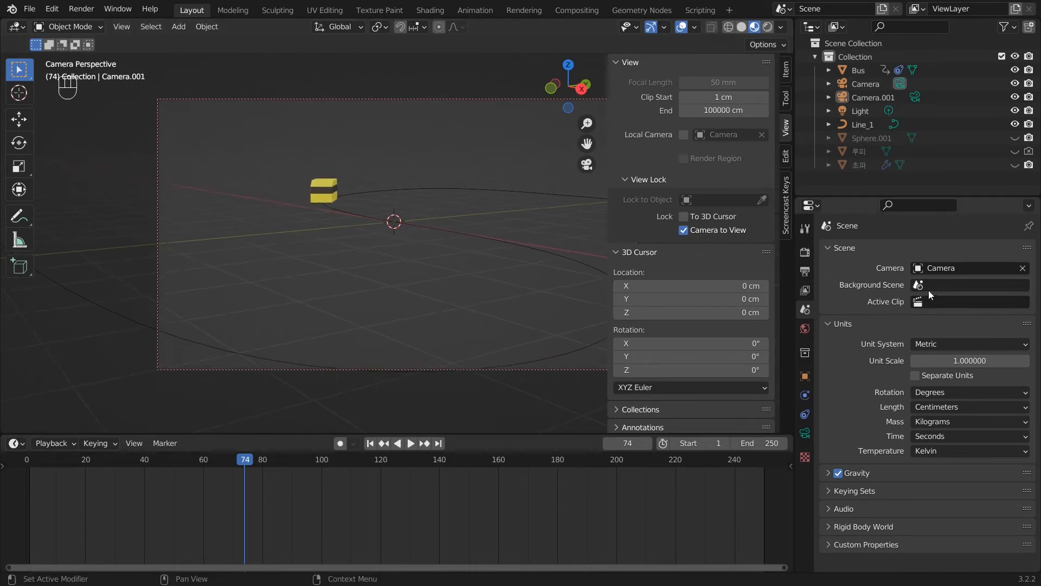
drag(245, 460, 198, 465)
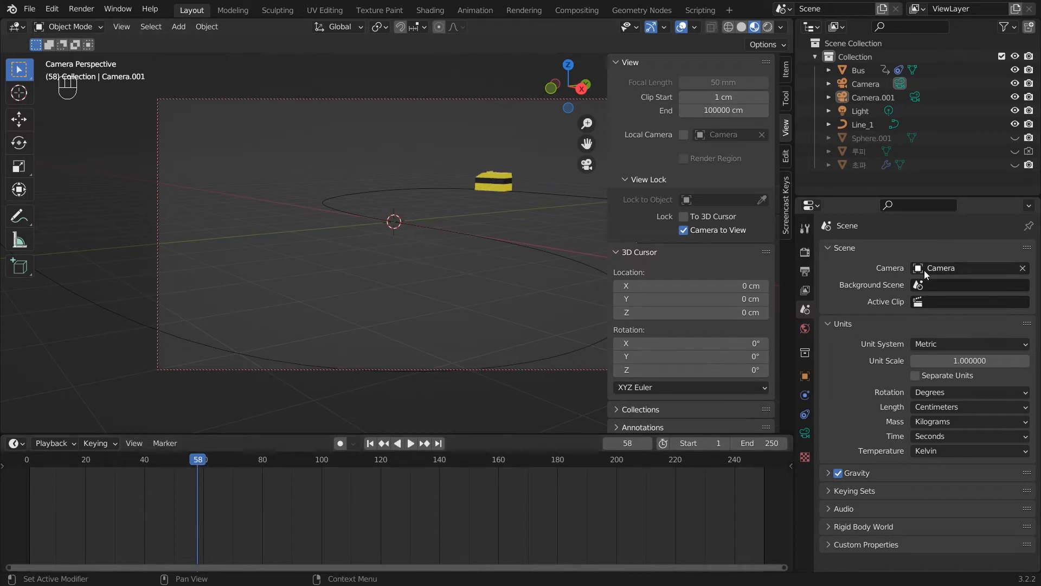
- Make Camera.001 the scene camera again and, at frame 65, disable Camera to View
click(942, 267)
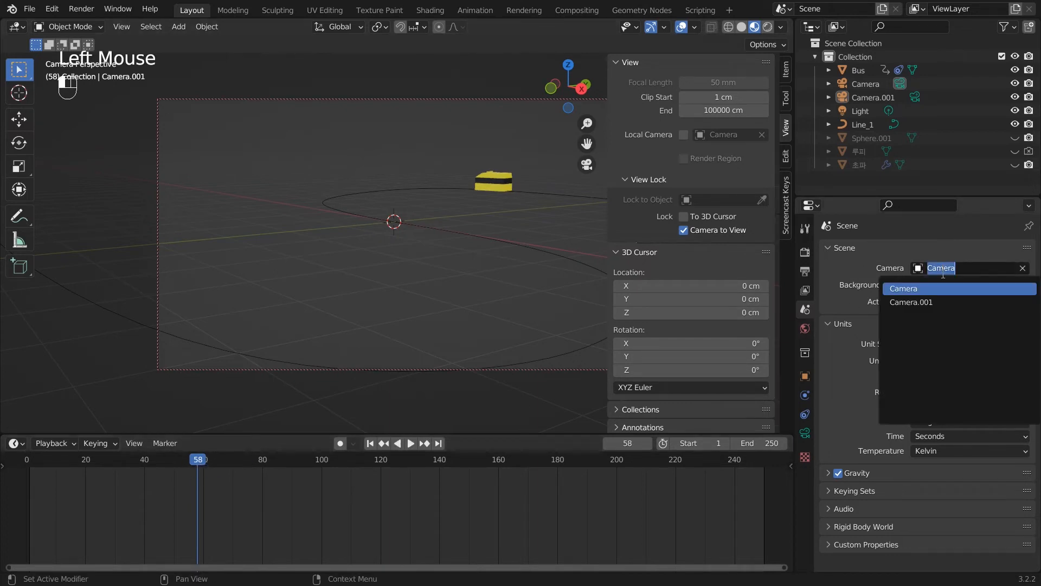
click(922, 301)
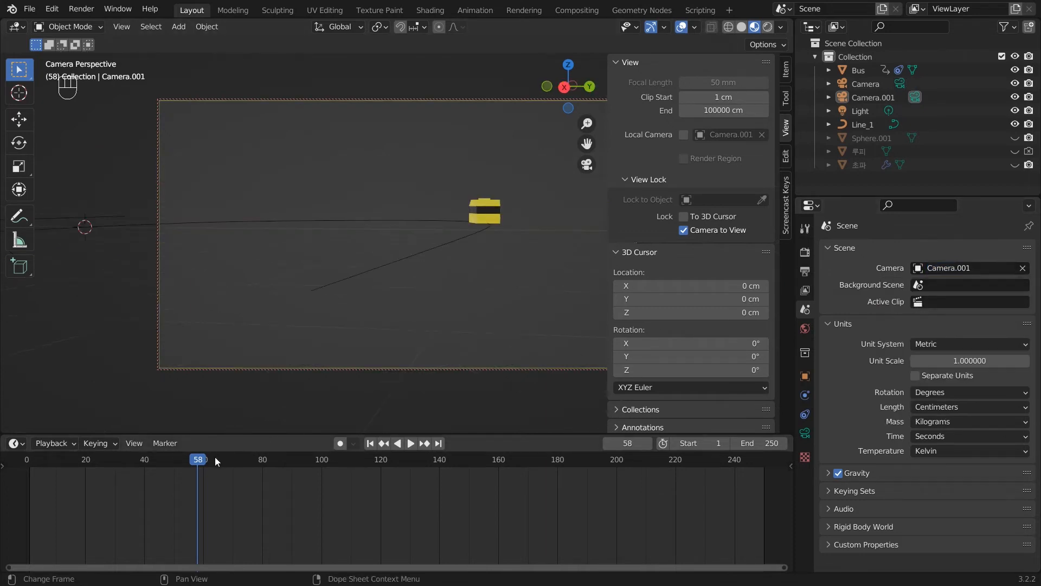
mouse_move(215, 460)
mouse_down()
mouse_move(30, 460)
mouse_move(219, 461)
mouse_up()
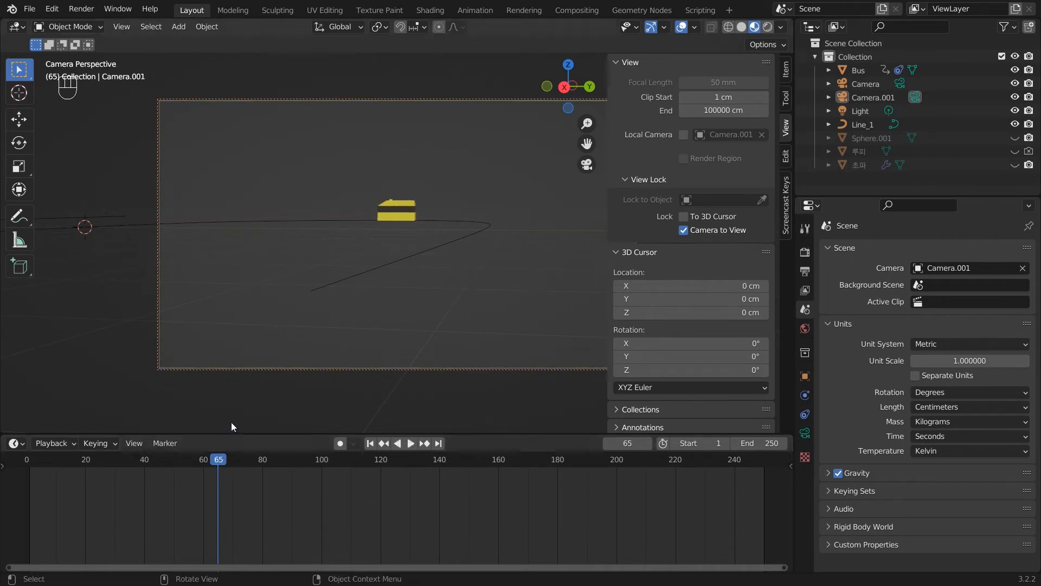
click(684, 230)
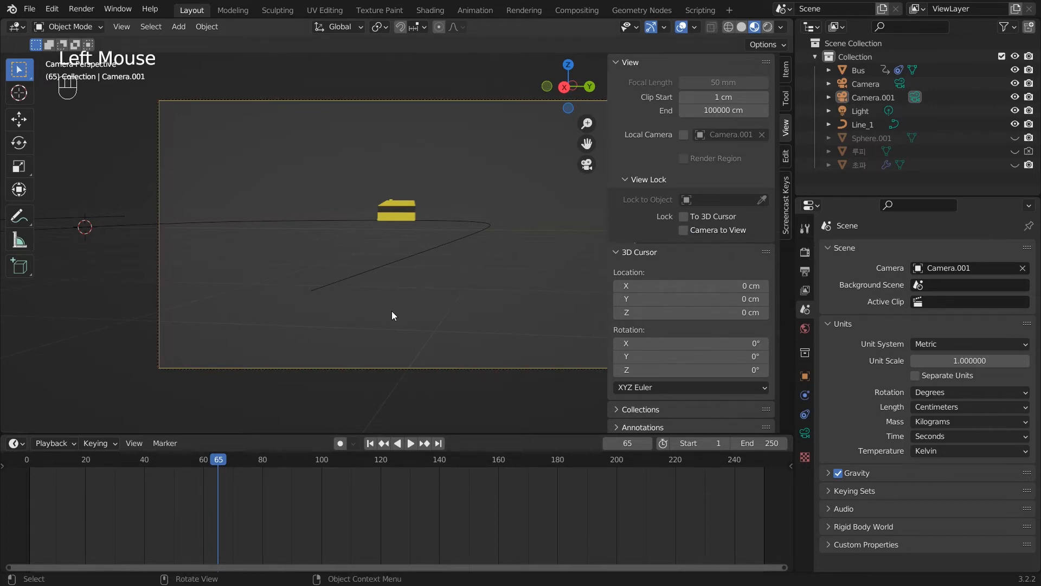
- Leave the camera view and set the Screencast Keys overlay's Y offset to 363
scroll(377, 311, down, 1)
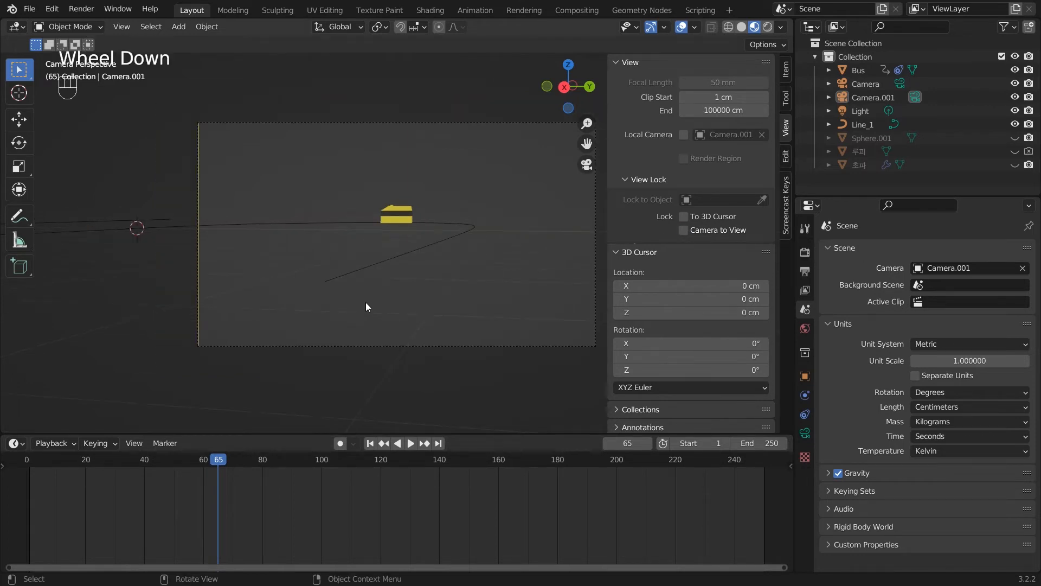
middle_drag(366, 302, 584, 274)
scroll(350, 308, down, 2)
scroll(385, 294, down, 4)
middle_click(482, 285)
middle_drag(482, 286, 458, 309)
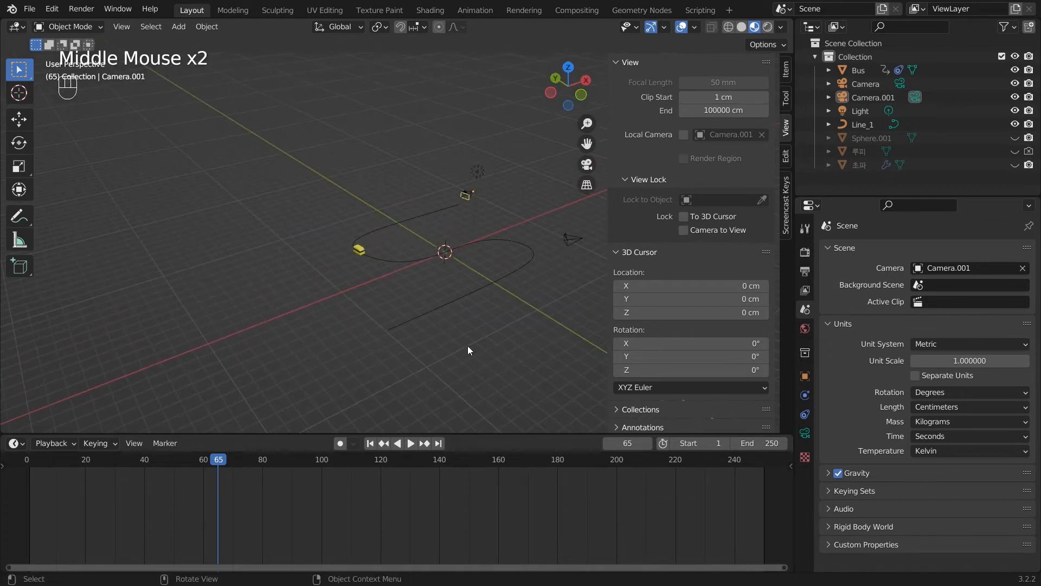
middle_drag(486, 349, 479, 351)
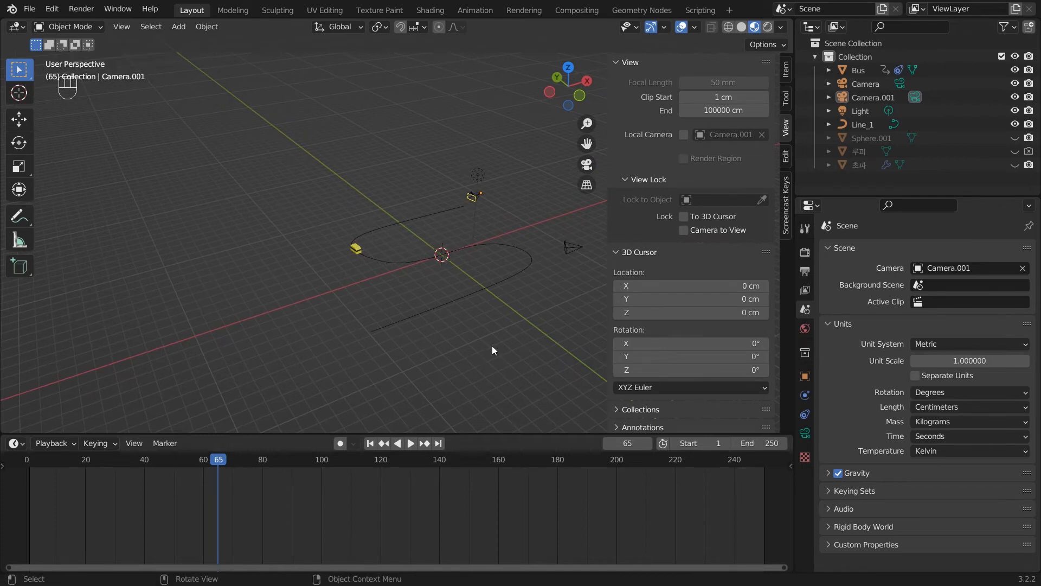
click(787, 219)
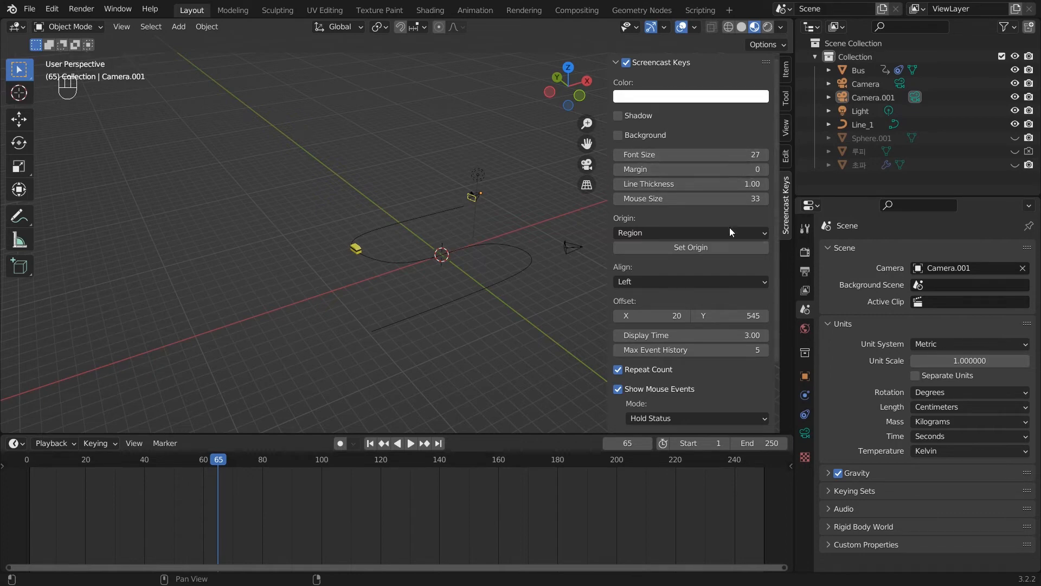
drag(712, 315, 665, 315)
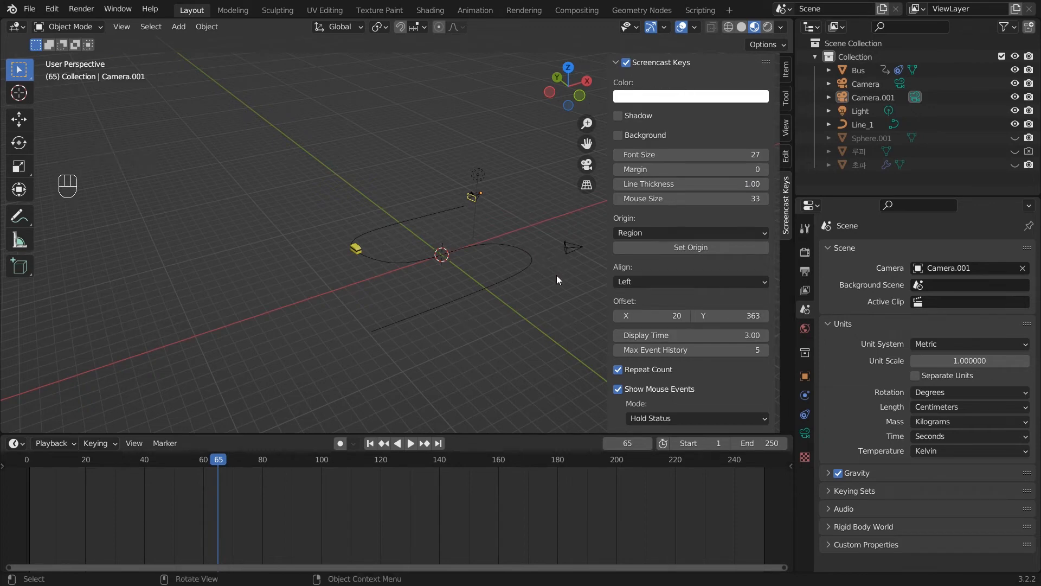
click(537, 282)
- Add a third camera at the 3D cursor, aligned to the left orthographic view
middle_drag(431, 323, 501, 327)
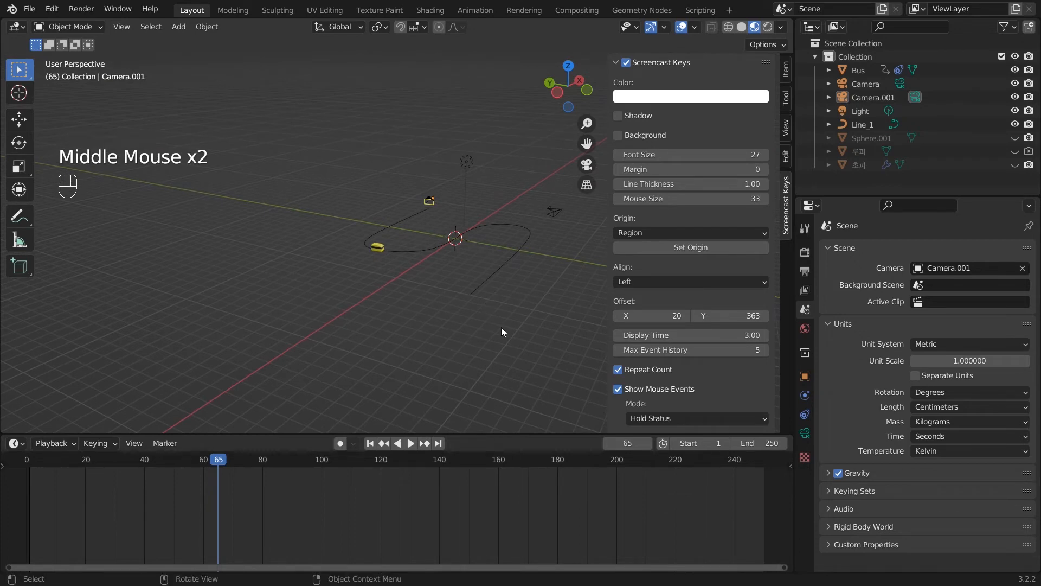
key(KP_3)
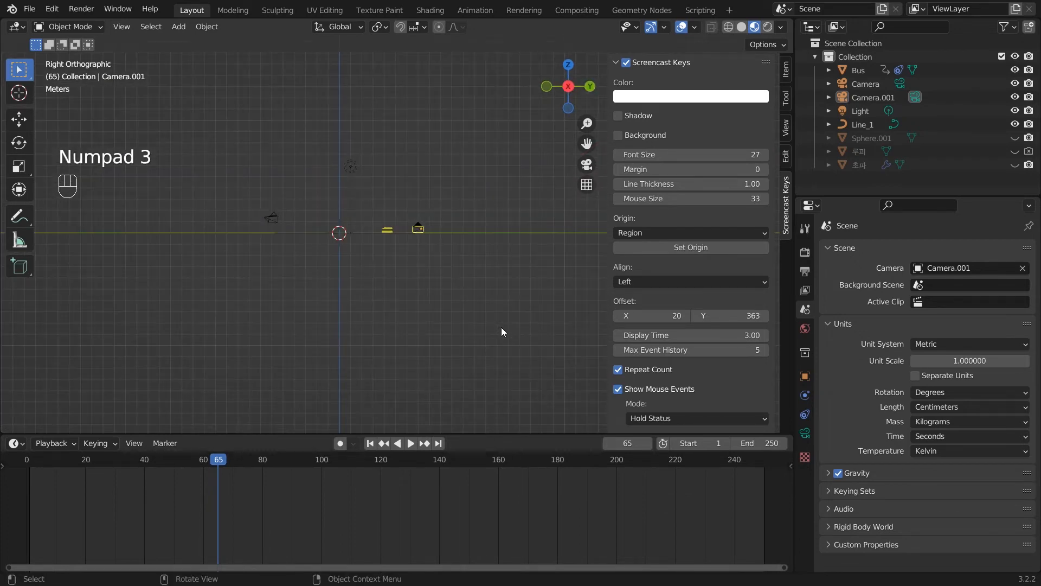
scroll(541, 292, up, 3)
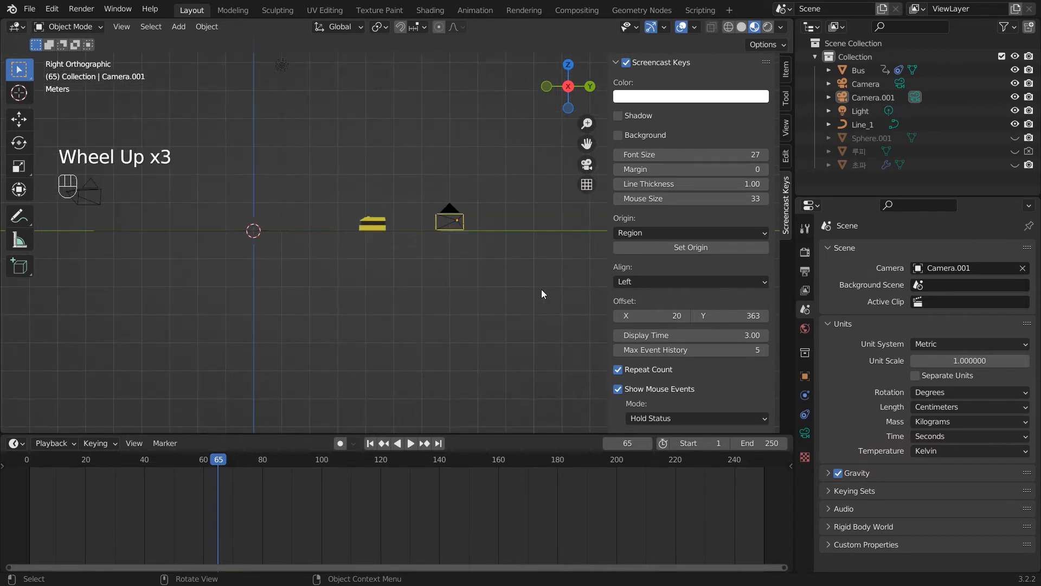
key(ctrl)
key(ctrl+KP_3)
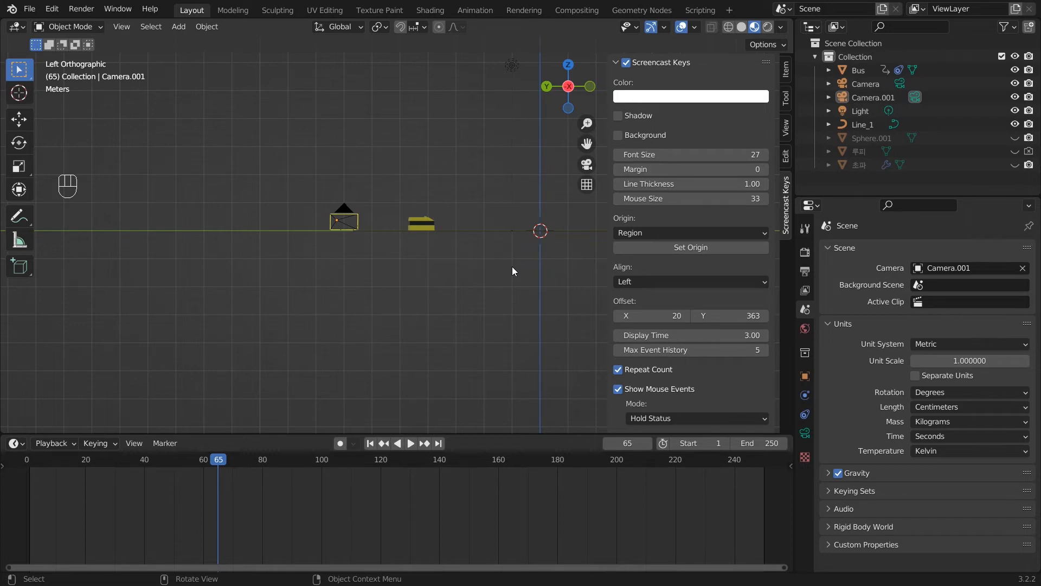
key(shift+a)
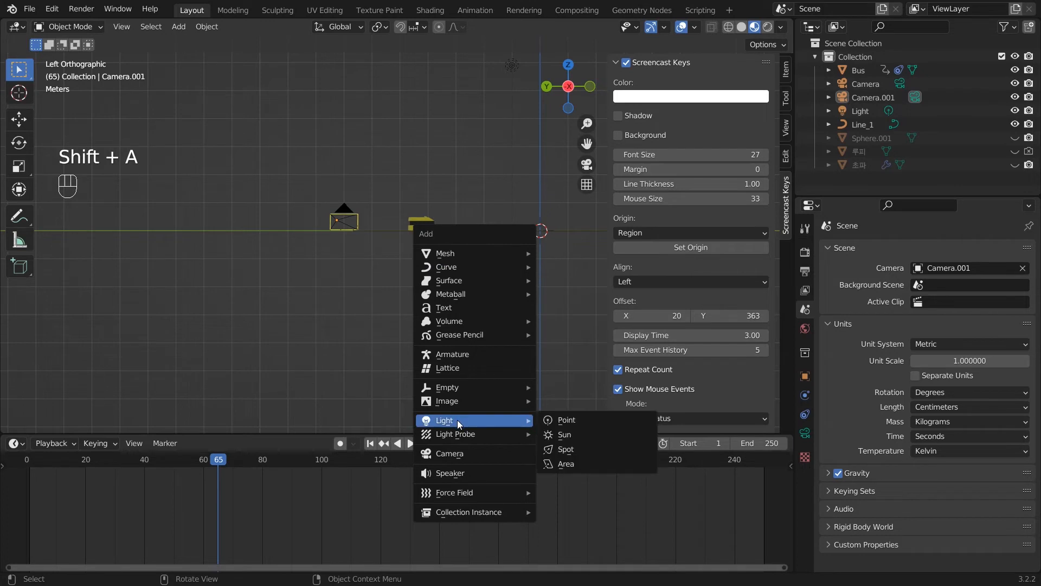
click(445, 453)
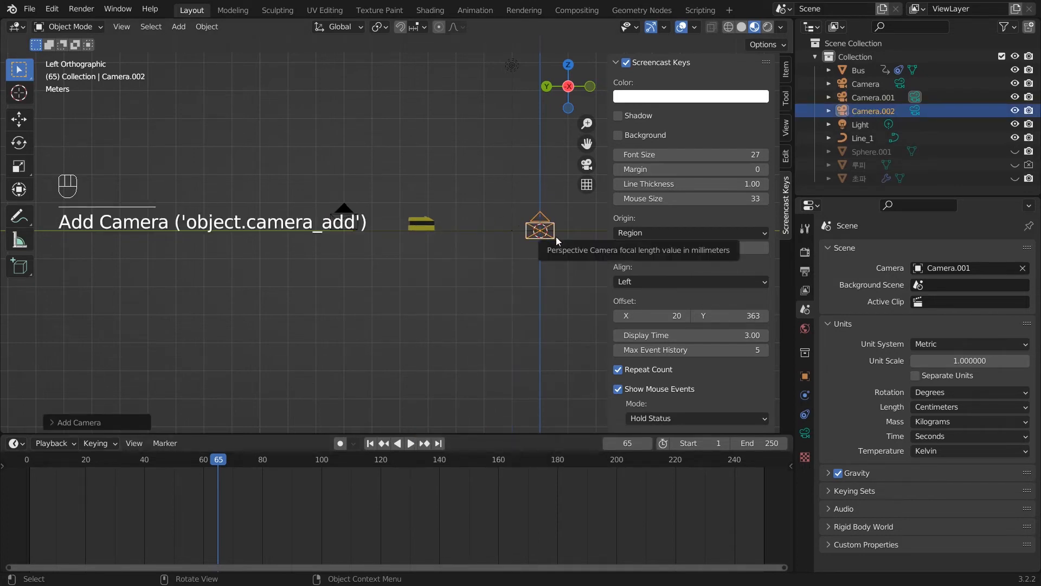
- From the top view, move the new camera about -1341 cm in X and -550 cm in Y, just beyond the path's near end
key(KP_7)
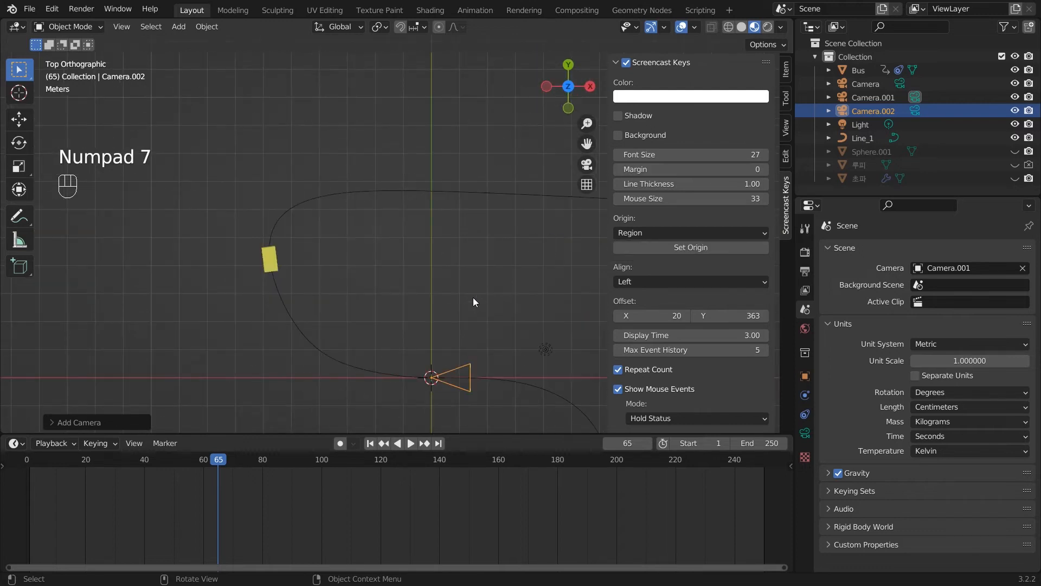
scroll(474, 298, down, 4)
key(g)
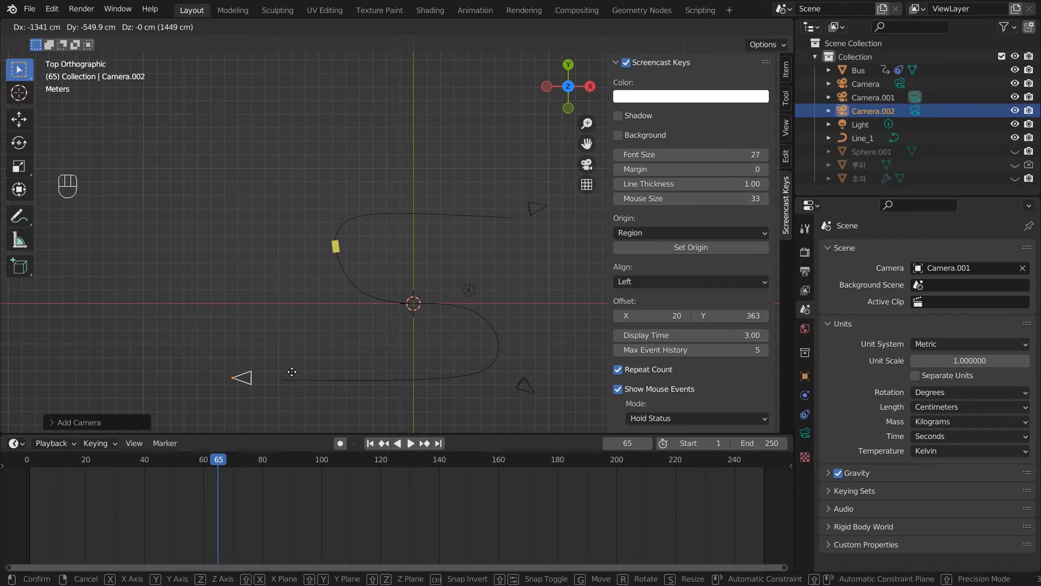
click(292, 372)
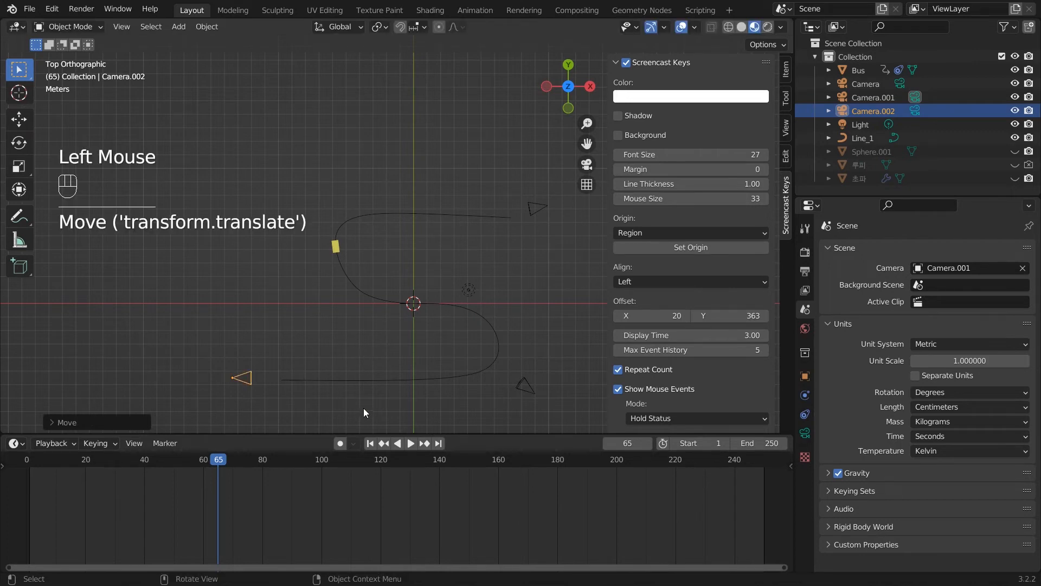
middle_drag(373, 398, 395, 322)
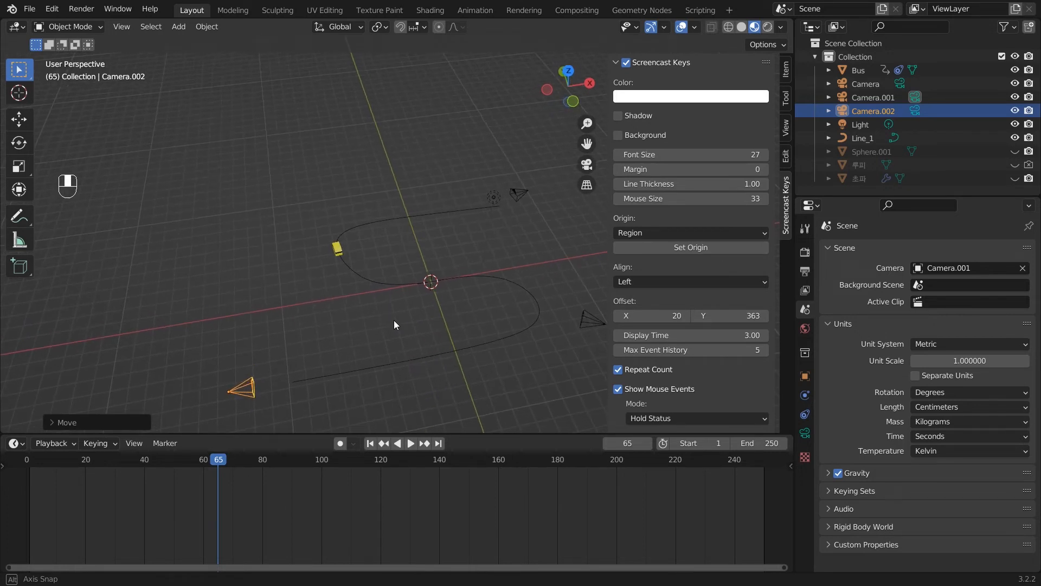
middle_drag(394, 320, 389, 295)
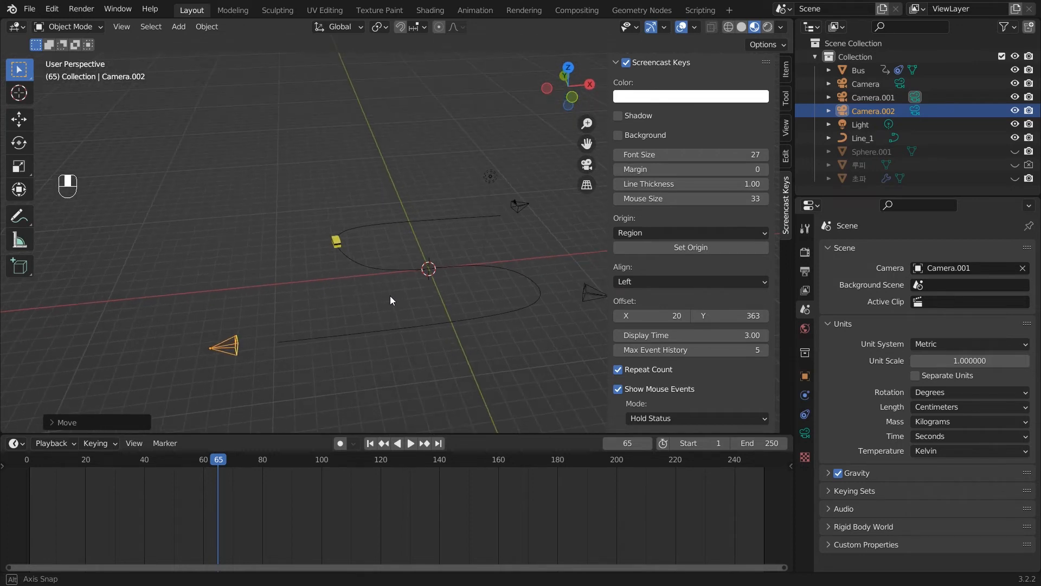
key(alt)
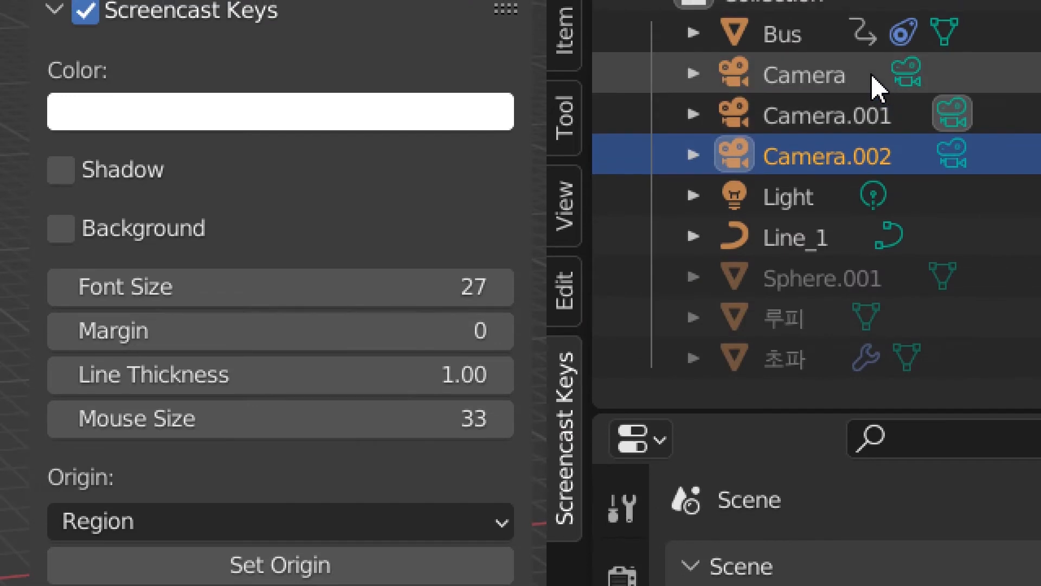
- Make Camera.002 the scene camera, deselect it, and look through it
click(872, 76)
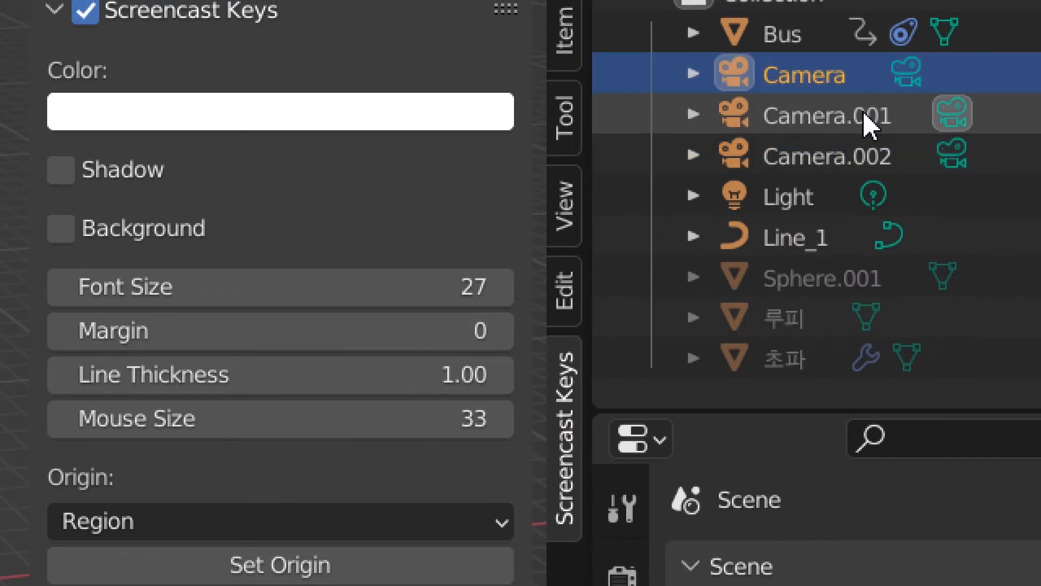
click(867, 121)
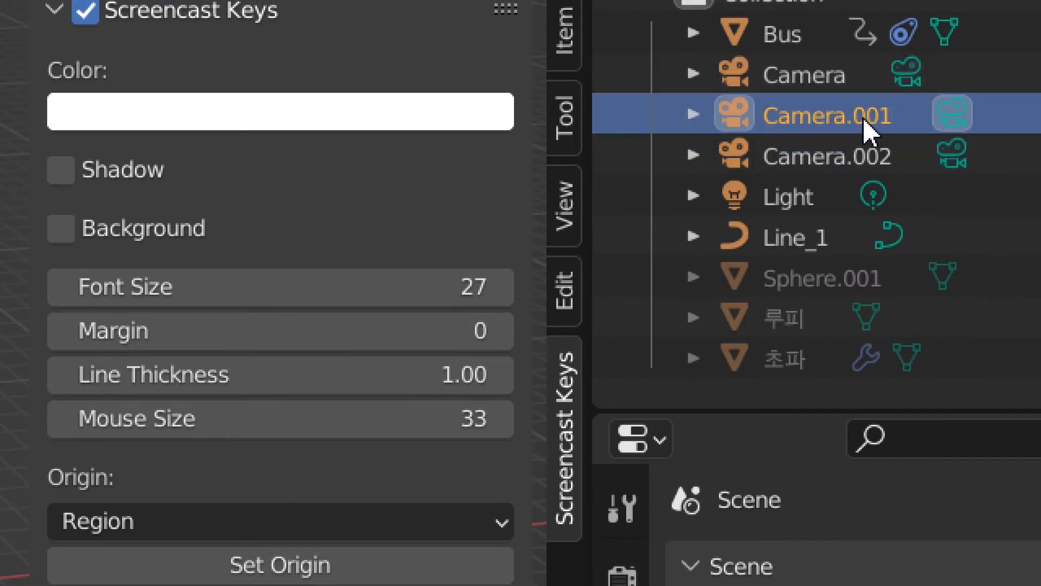
click(863, 169)
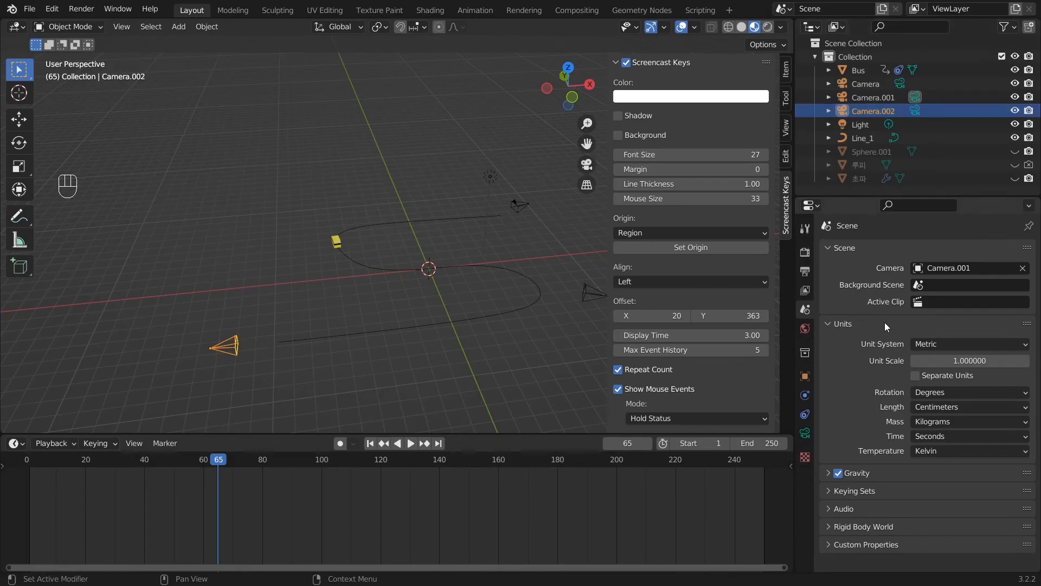
click(968, 267)
click(933, 314)
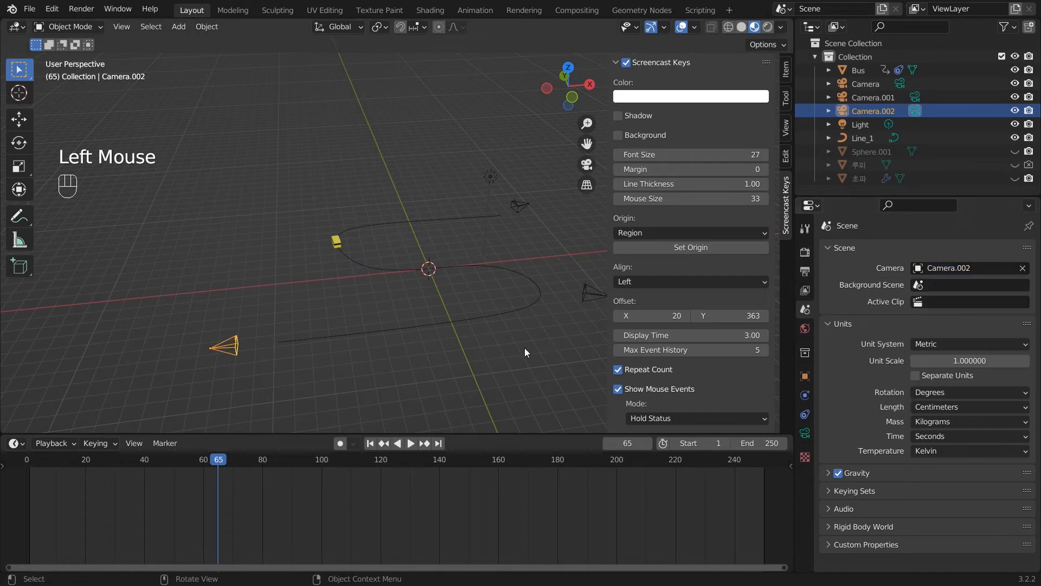
click(525, 369)
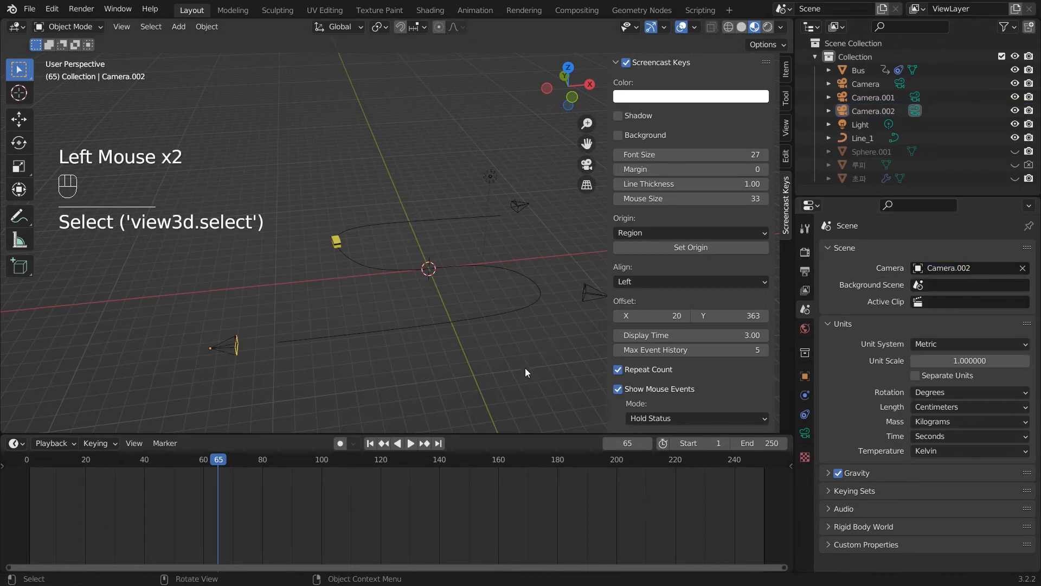
key(KP_0)
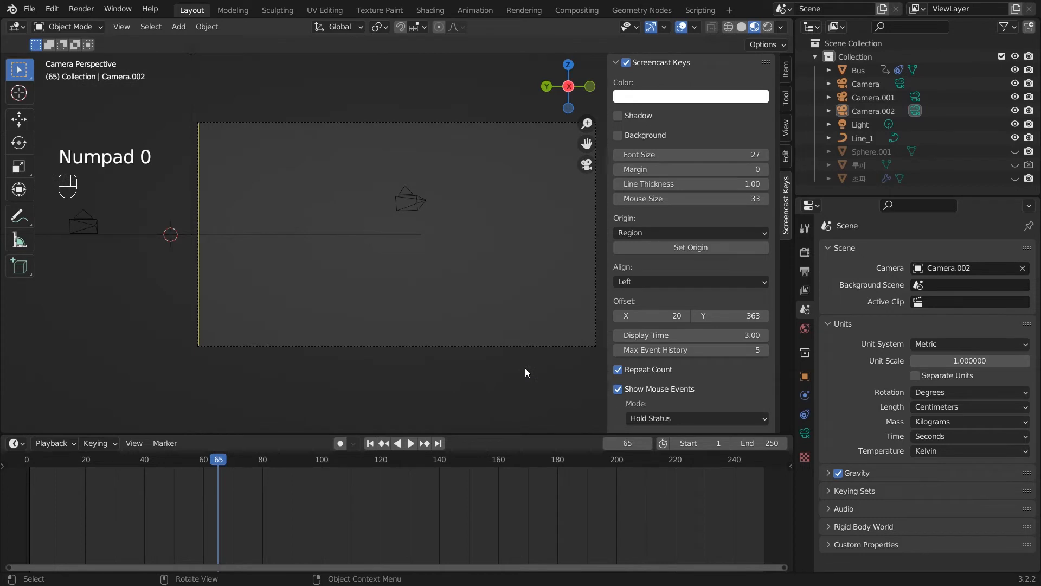
- At frame 226, enable Camera to View and reframe Camera.002 so the approaching bus appears smaller and at an angle
drag(222, 460, 692, 449)
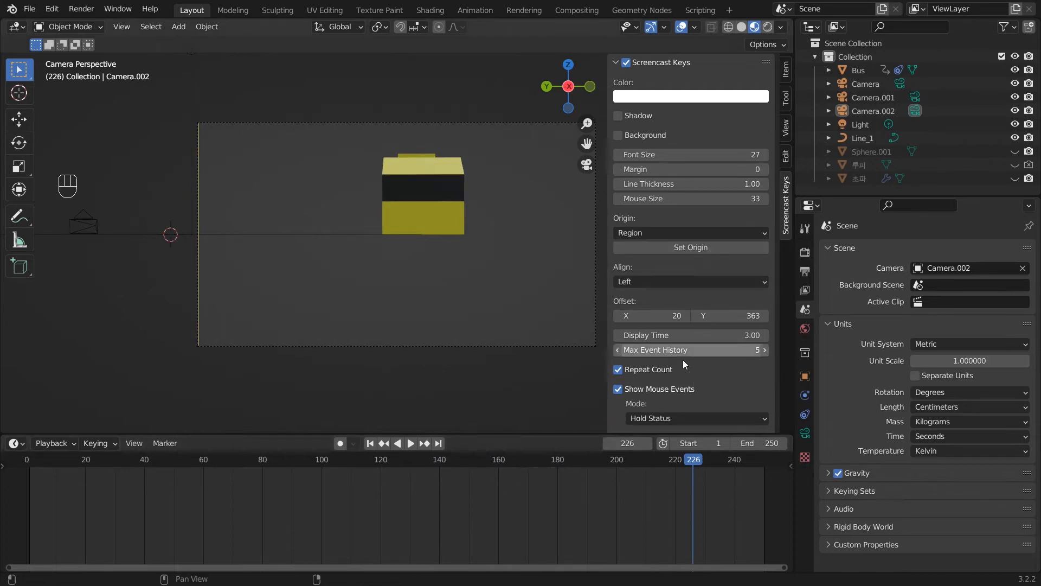
click(786, 126)
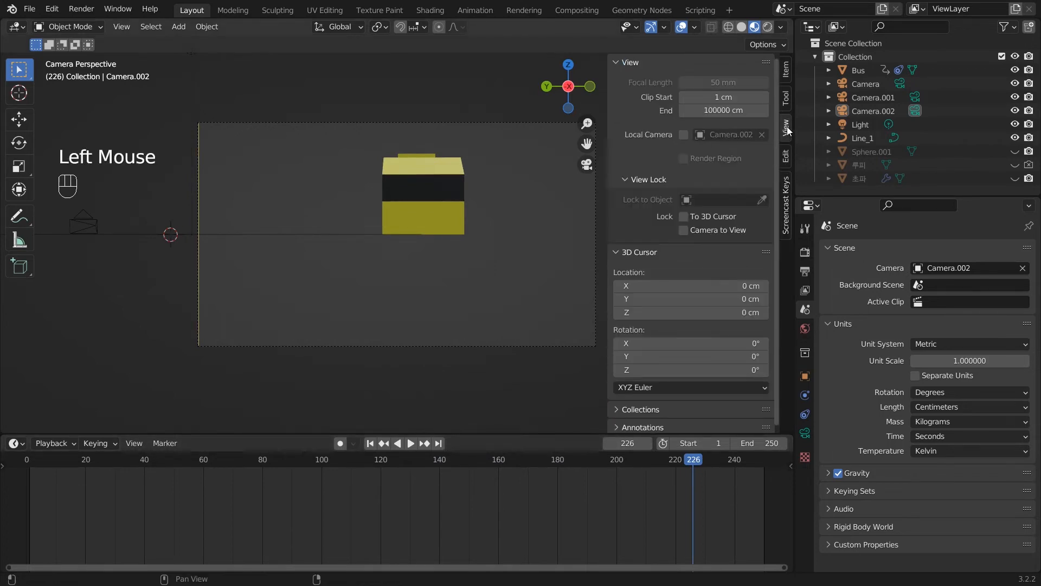
click(684, 230)
key(shift)
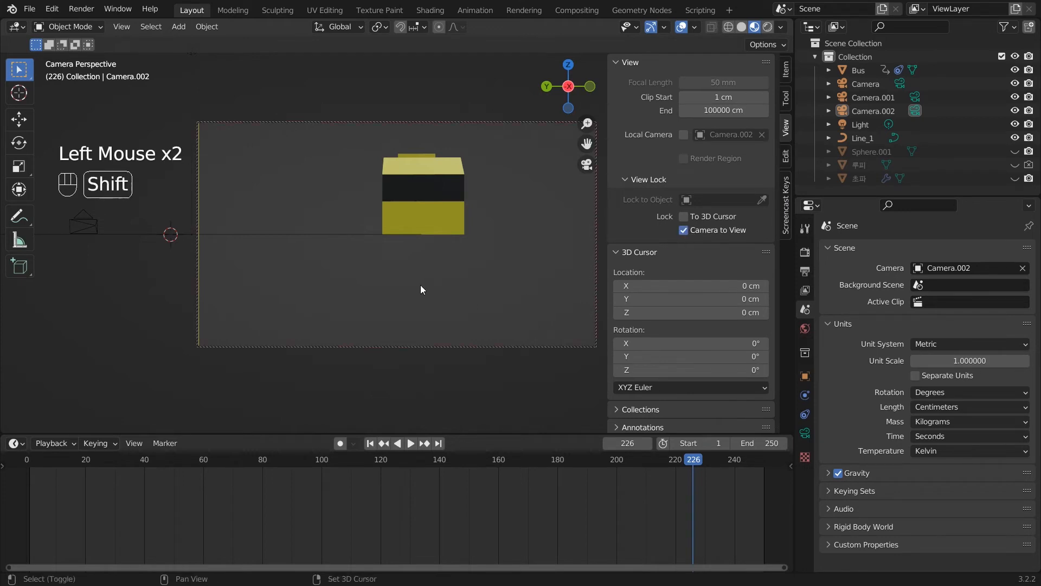
shift+middle_drag(420, 279, 451, 272)
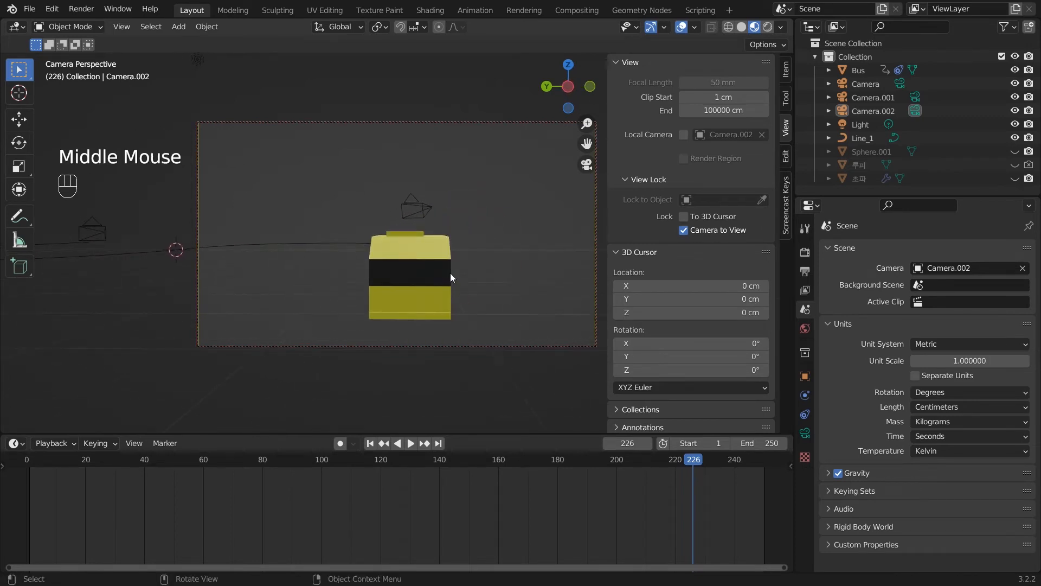
scroll(452, 276, down, 2)
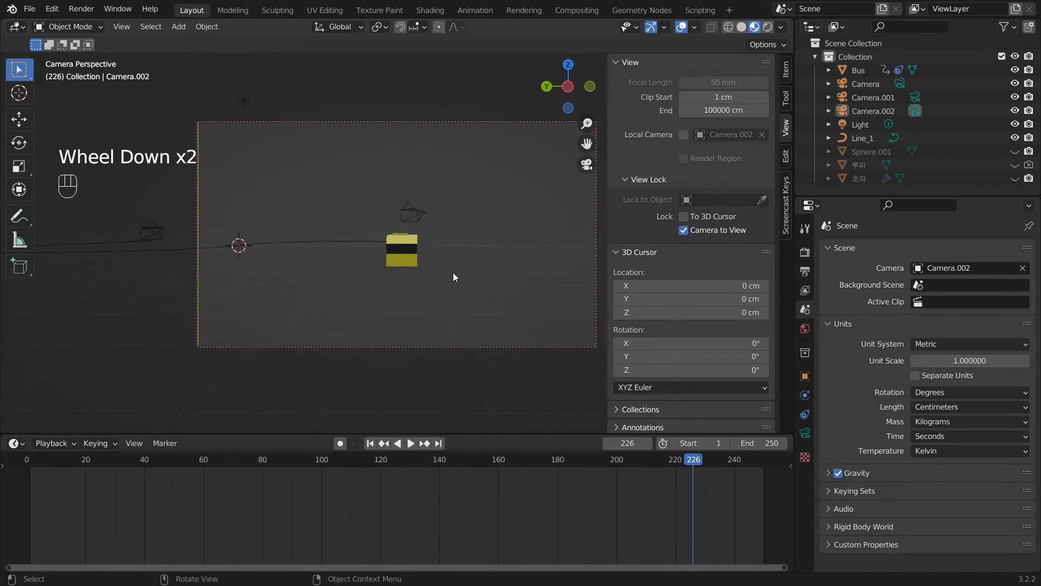
mouse_move(454, 273)
middle_down()
mouse_move(451, 281)
mouse_move(467, 275)
middle_up()
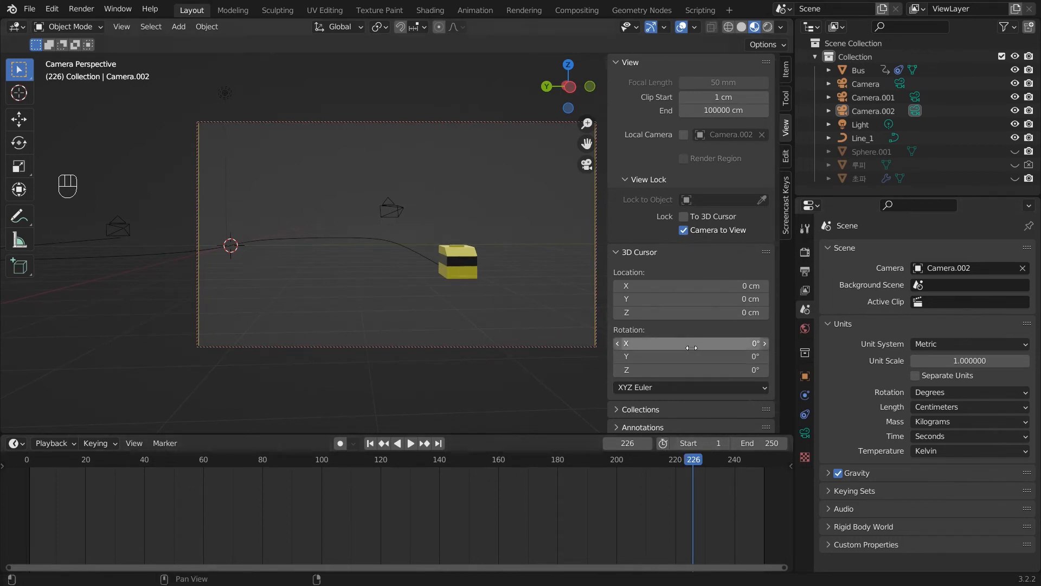
- Switch the scene camera to Camera at frame 61 and check its shot back to frame 18
drag(698, 460, 206, 470)
click(946, 268)
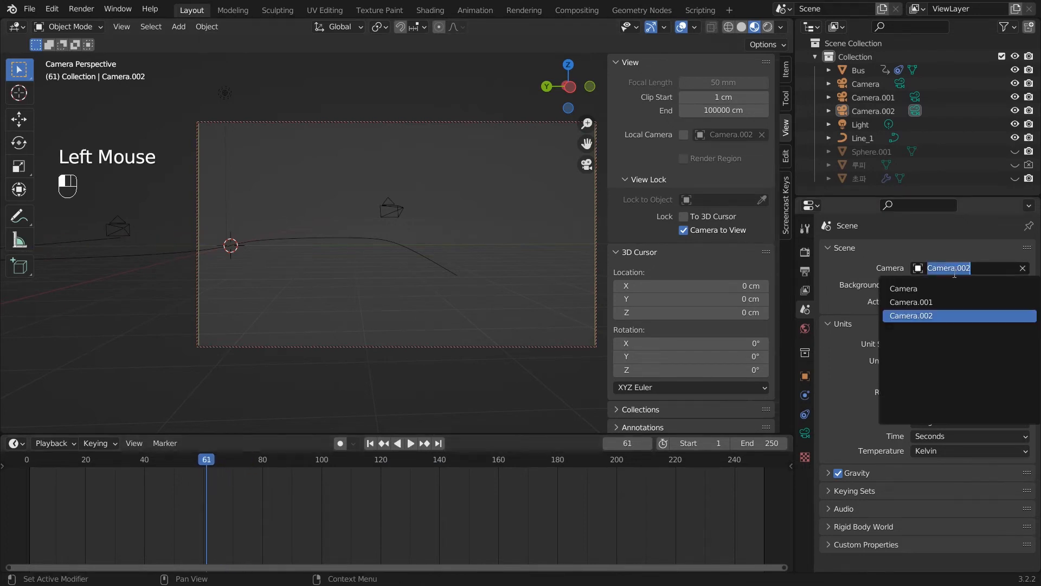
click(922, 289)
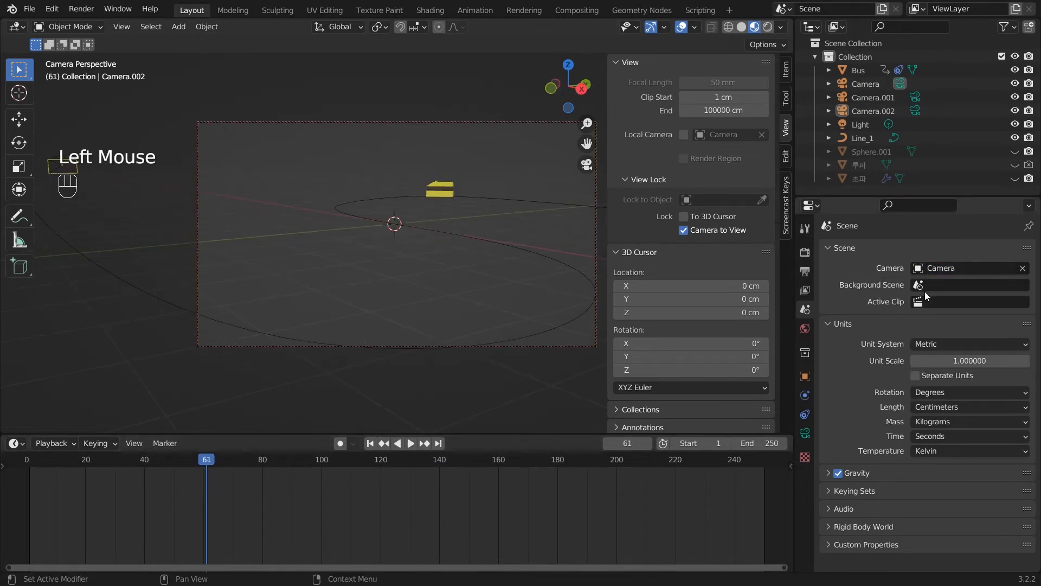
drag(218, 458, 79, 459)
- Make Camera.001 the scene camera, disable Camera to View, and check the bus's movement up to frame 78
double_click(949, 267)
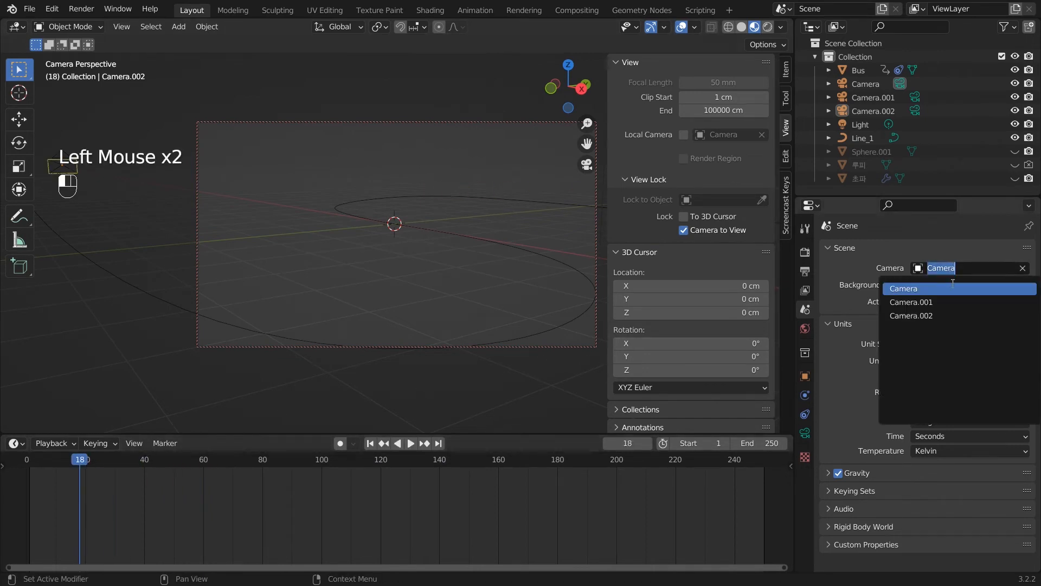
click(940, 302)
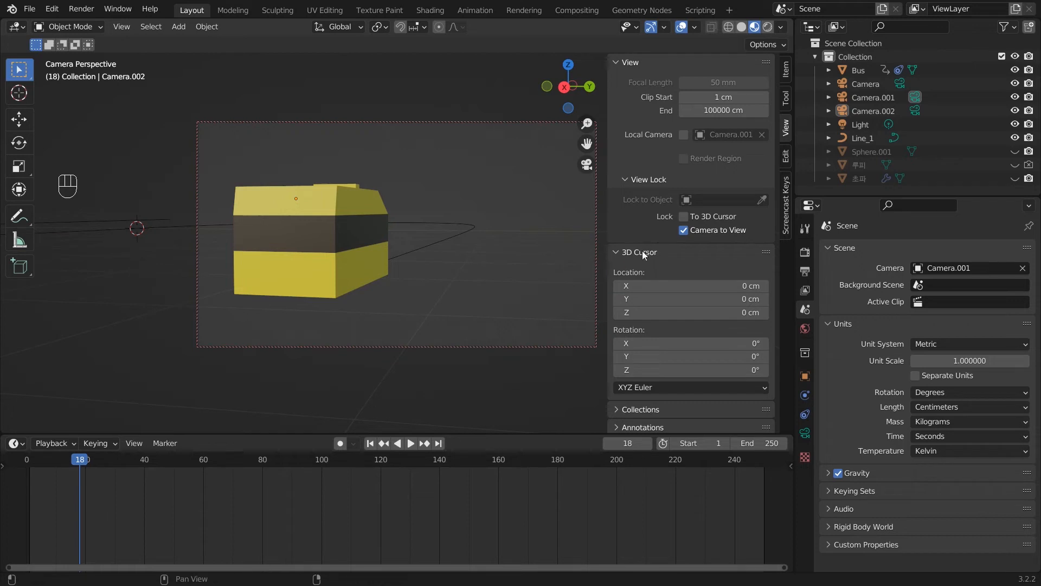
click(685, 232)
drag(80, 461, 245, 438)
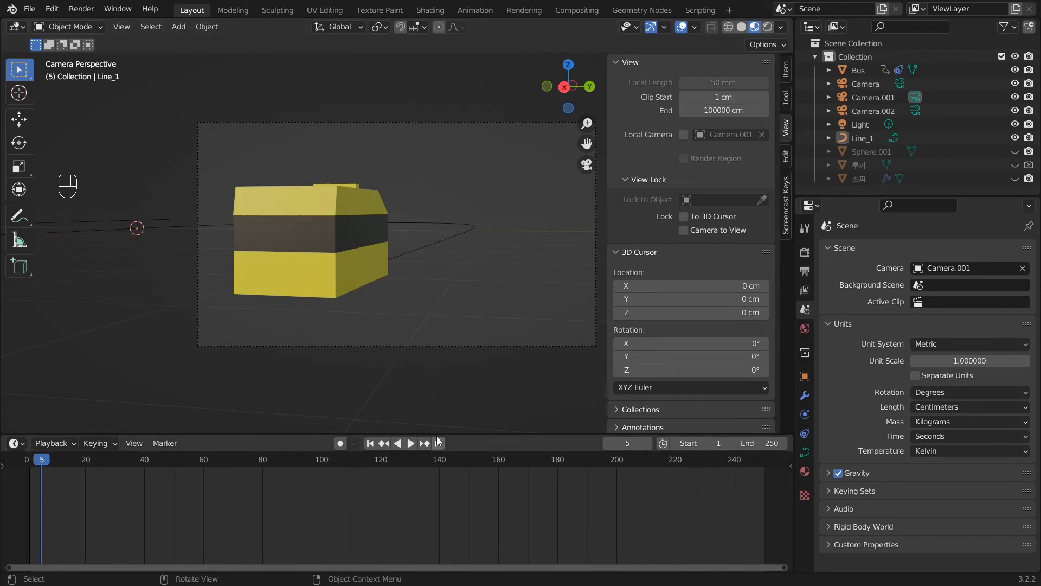
drag(43, 464, 256, 461)
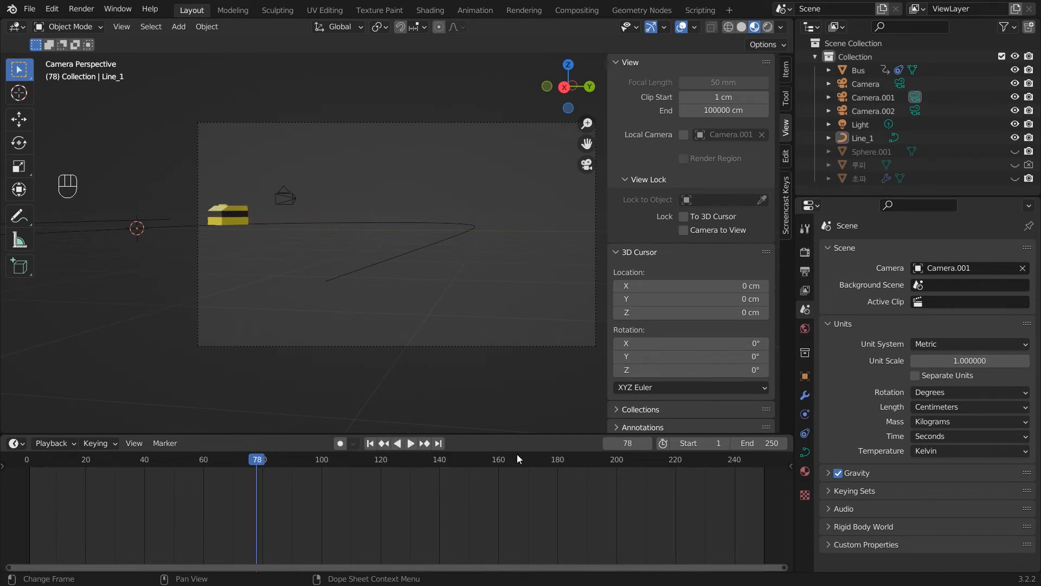
- Make Camera the scene camera at frame 92 and check its shot of the bus up to frame 168
click(965, 269)
drag(276, 460, 298, 462)
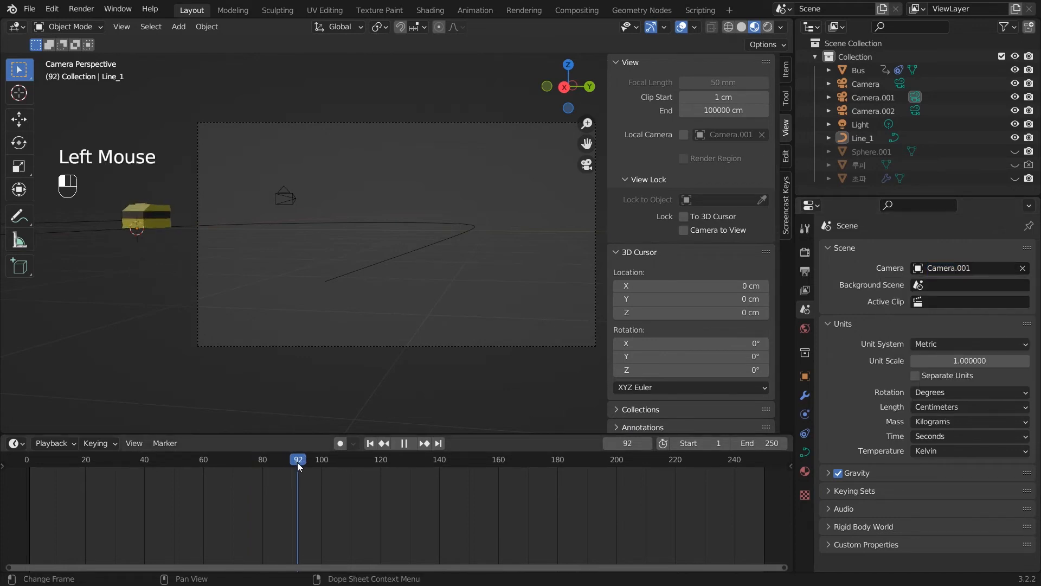
click(946, 269)
click(936, 287)
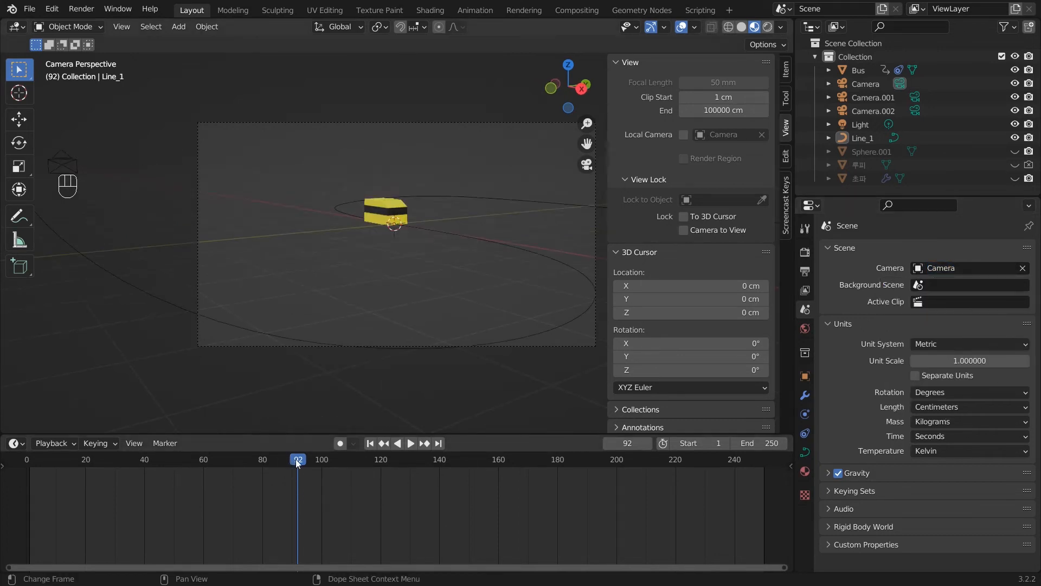
drag(297, 459, 520, 467)
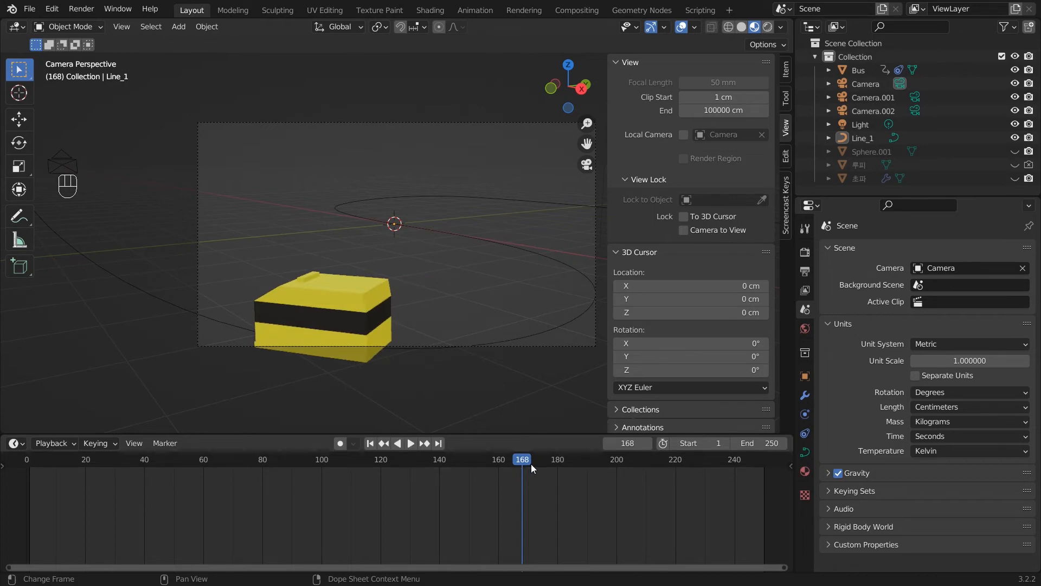
- Switch the scene camera to Camera.002 at frame 168 and check its shot back to frame 121
click(941, 268)
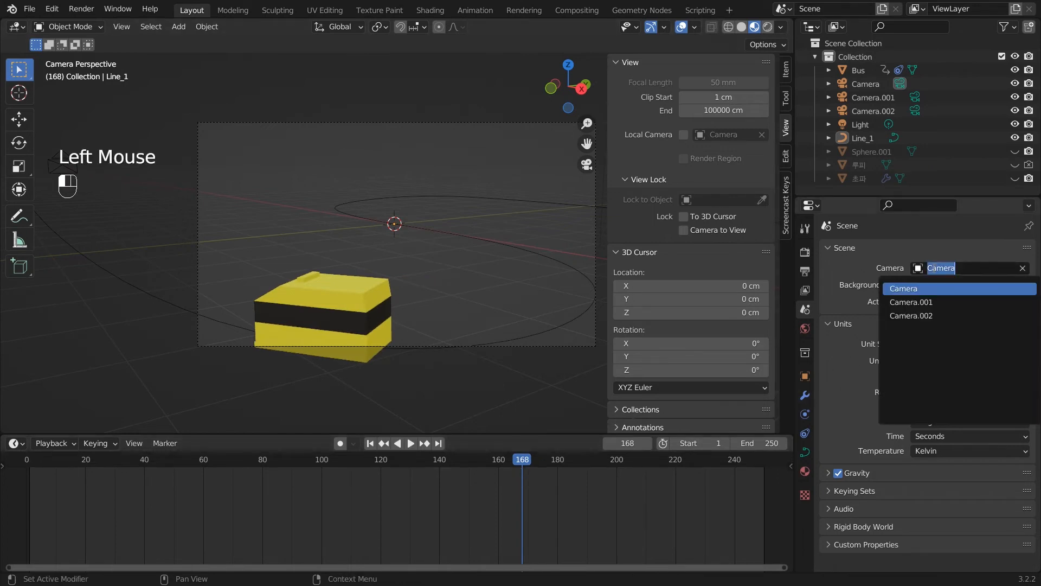
click(919, 316)
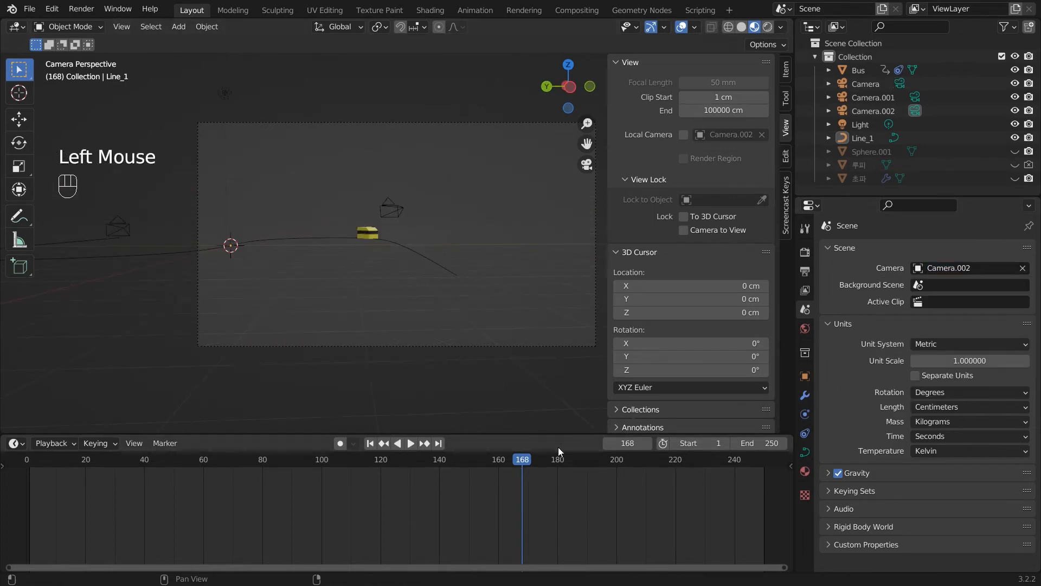
drag(514, 465, 383, 460)
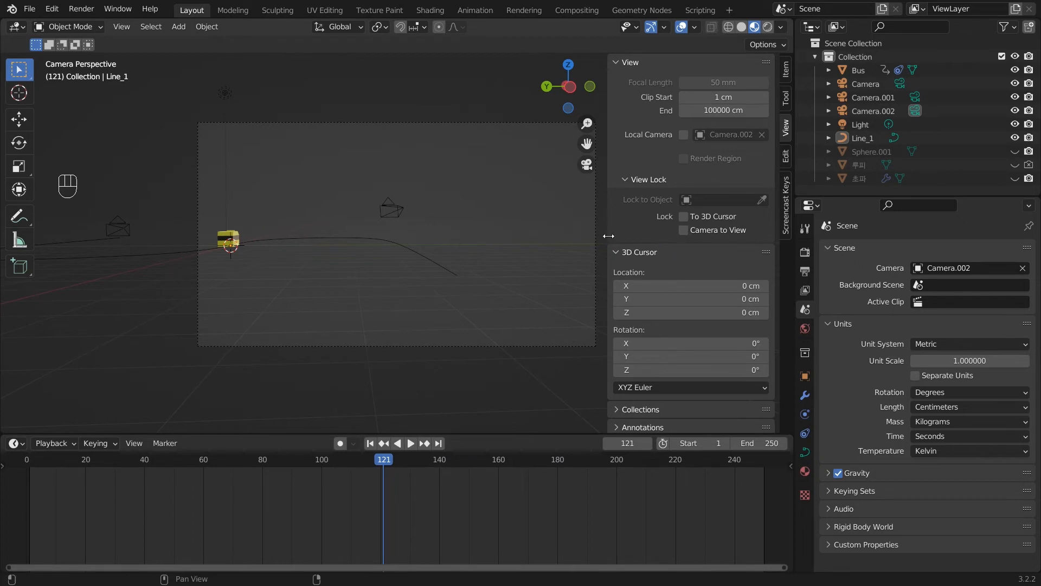
- Reframe Camera.002 at frame 121 using Camera to View, disable the lock, and check the shot back to frame 0
scroll(495, 307, up, 1)
scroll(494, 309, up, 1)
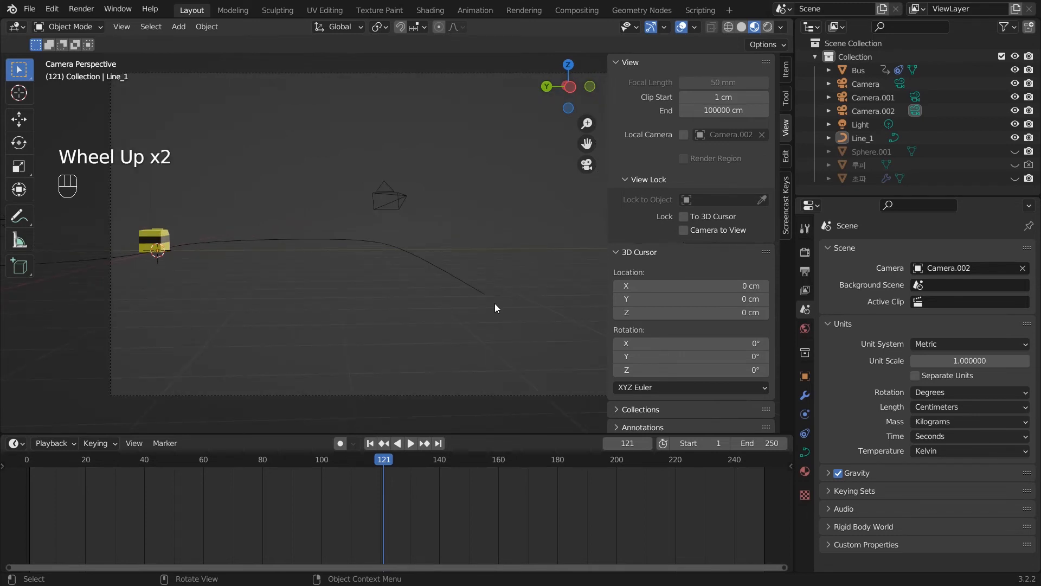
click(684, 229)
middle_drag(466, 291, 504, 313)
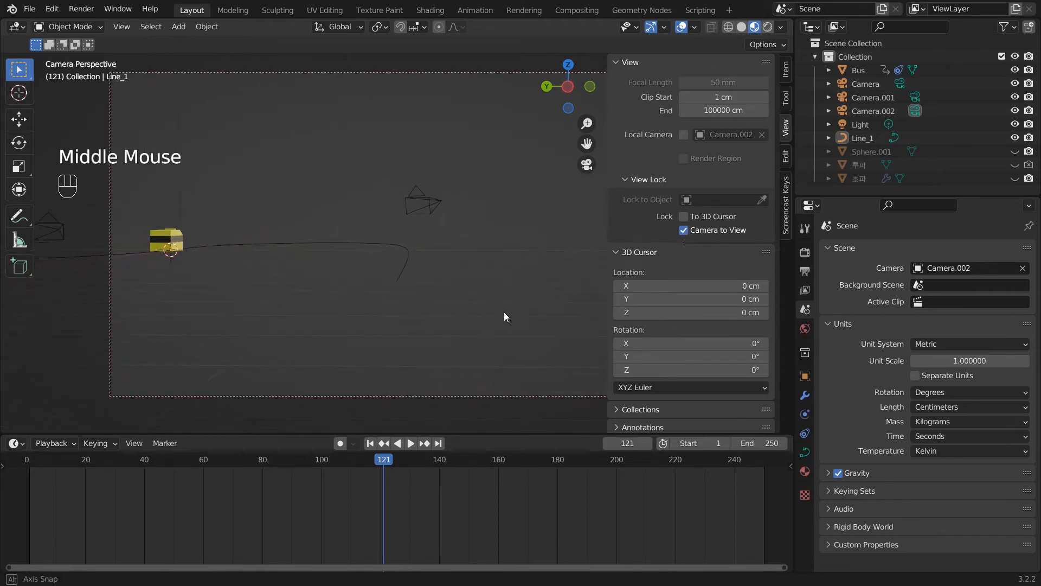
click(683, 230)
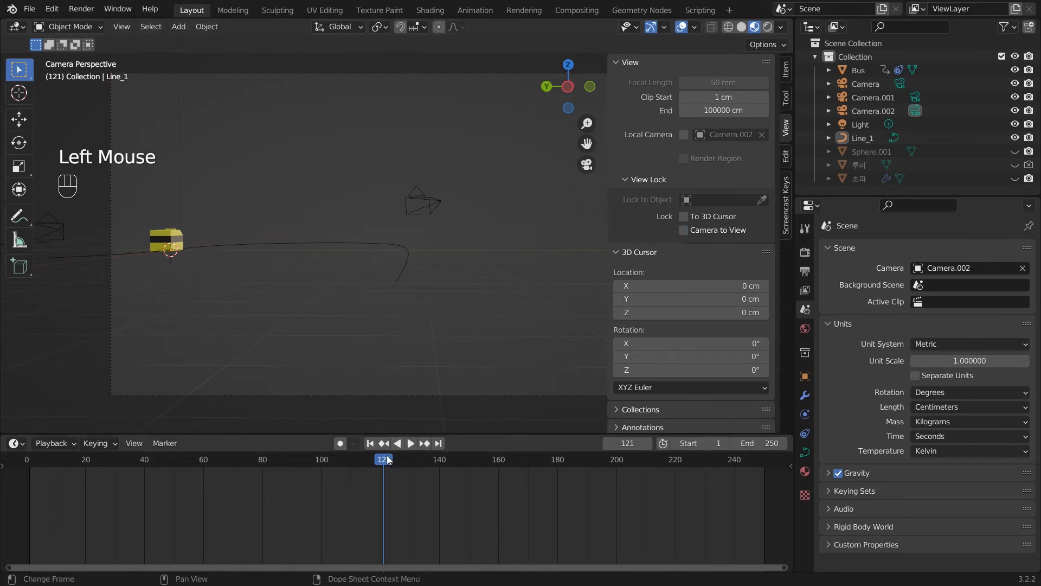
drag(386, 460, 10, 467)
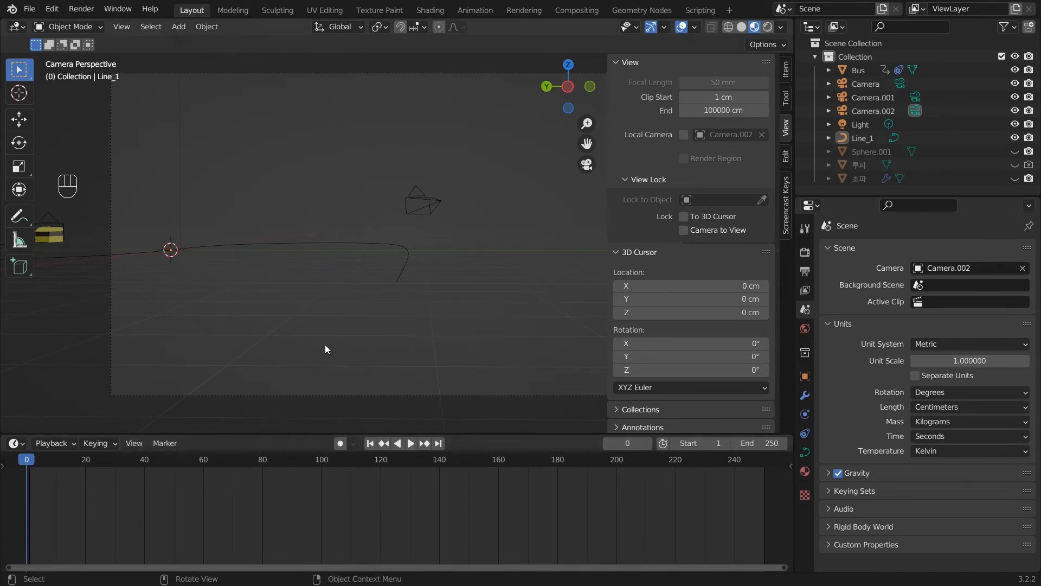
- Switch to the Animation workspace and make Camera the scene camera in the scene properties
key(alt)
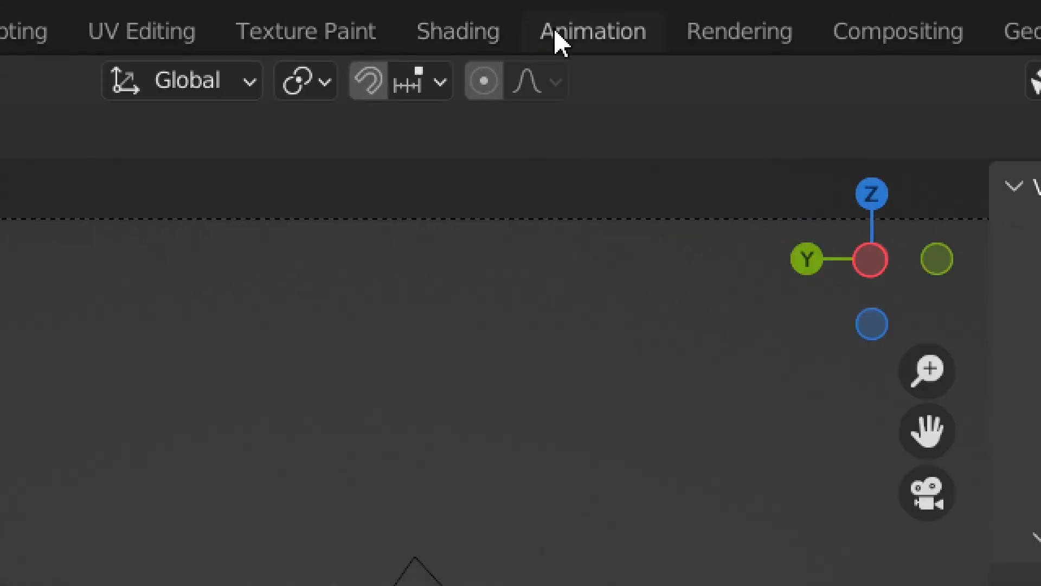
click(593, 34)
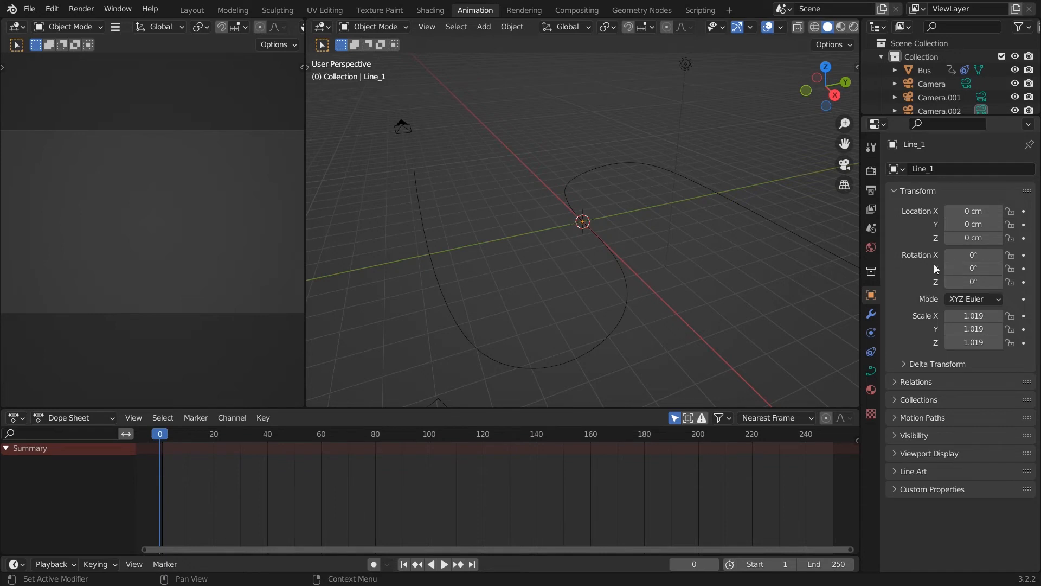
click(871, 228)
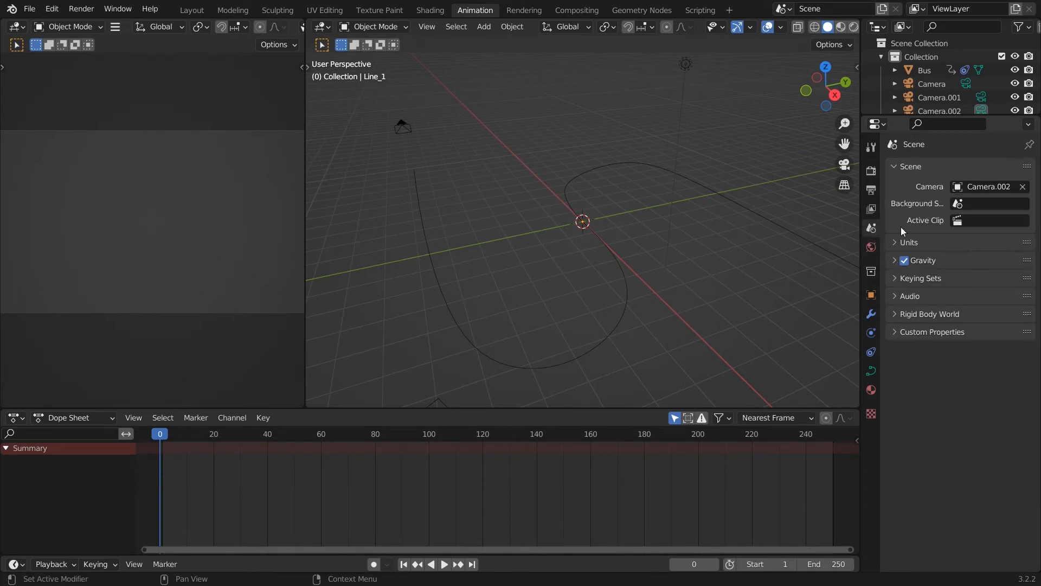
click(983, 187)
click(988, 187)
click(923, 207)
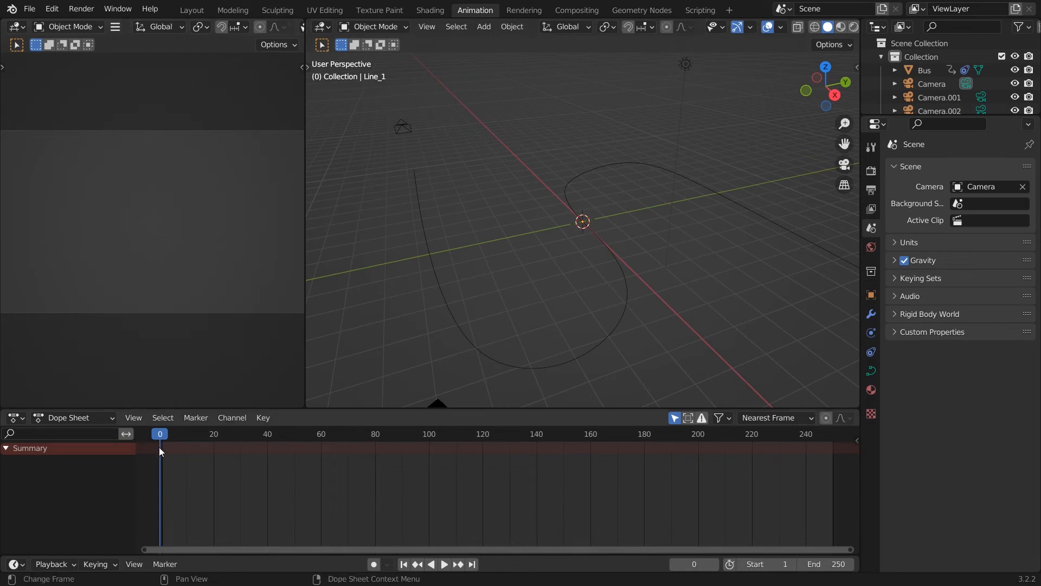
- Make Camera.002 the scene camera at frame 60, widen the camera view, and check its shot up to frame 123
drag(162, 437, 321, 438)
click(992, 191)
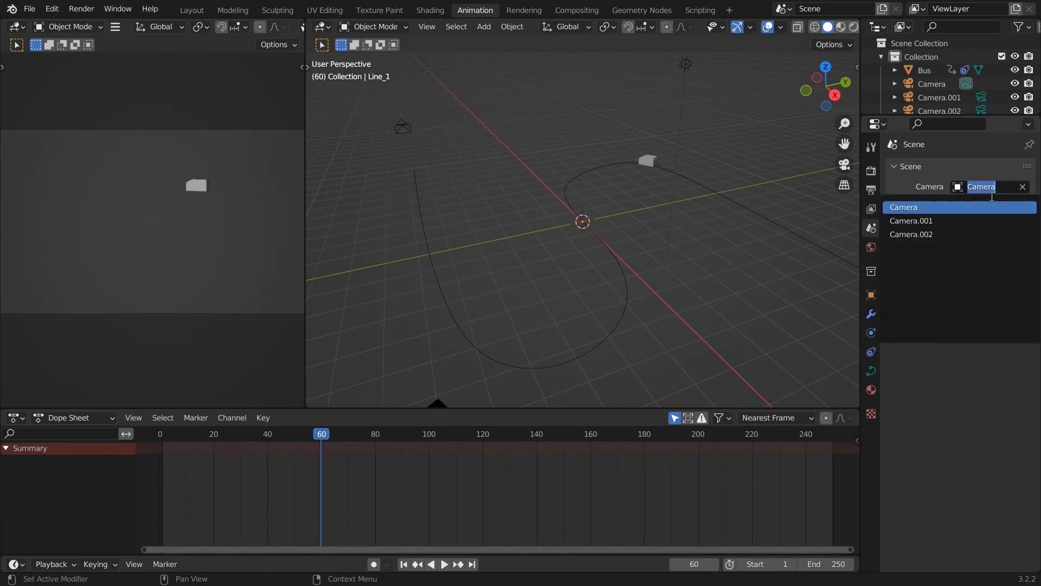
click(945, 232)
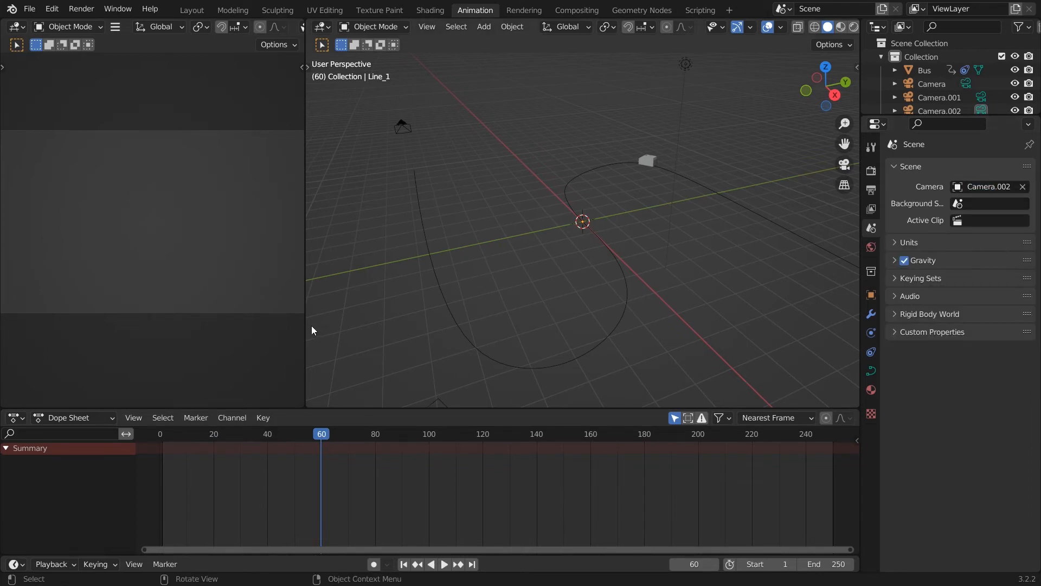
drag(307, 325, 431, 326)
drag(321, 437, 489, 438)
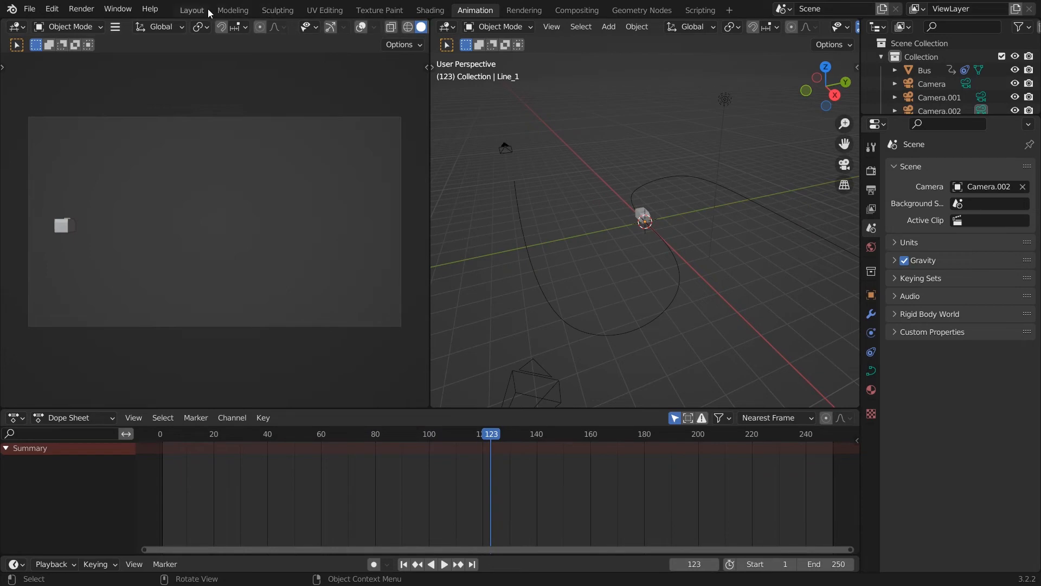
- Return to the Layout workspace, go to frame 4, and make Camera.001 the scene camera
click(239, 10)
click(201, 10)
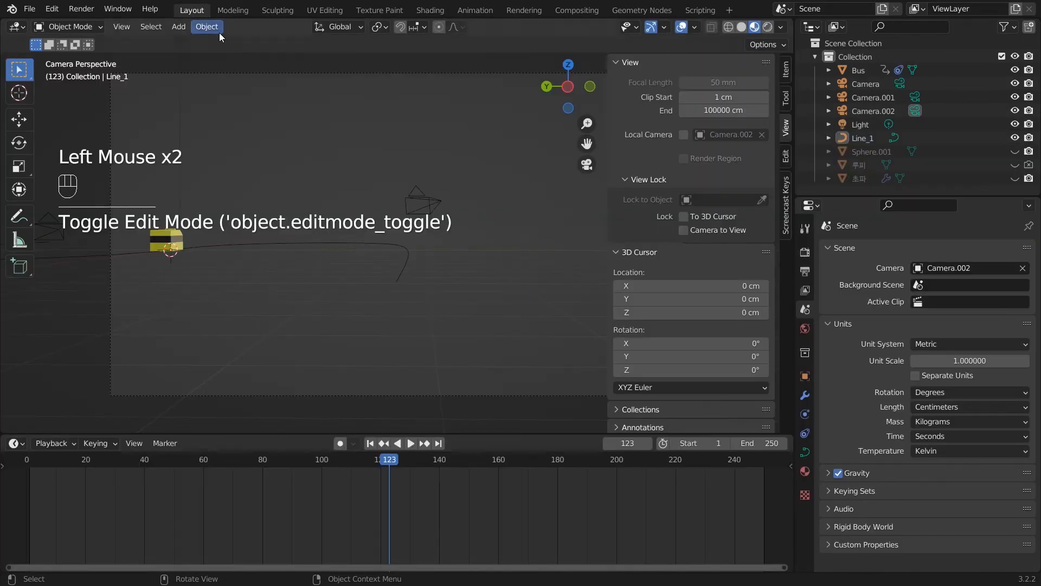
scroll(397, 321, down, 2)
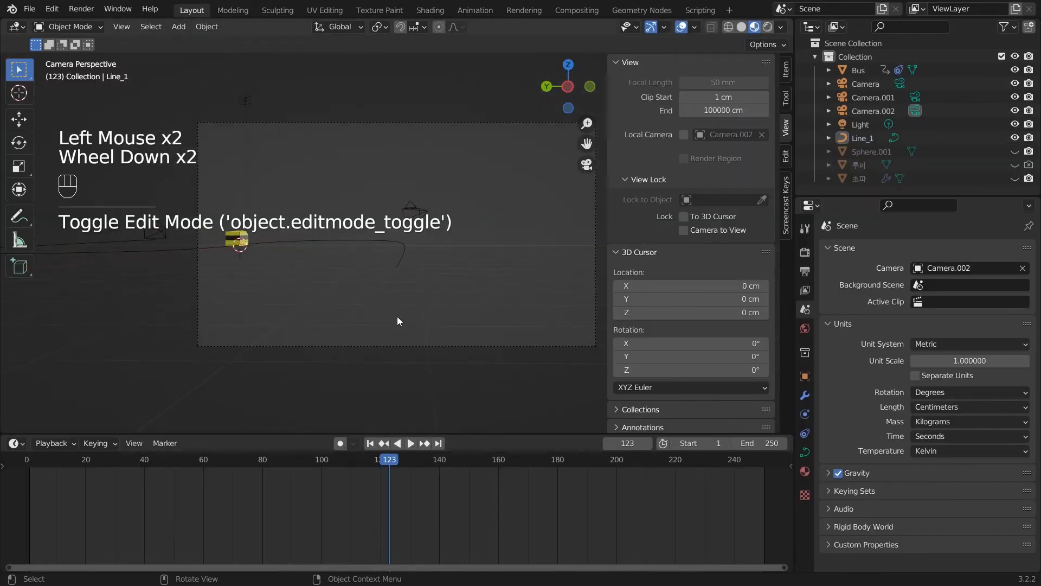
scroll(397, 321, up, 1)
drag(320, 459, 38, 464)
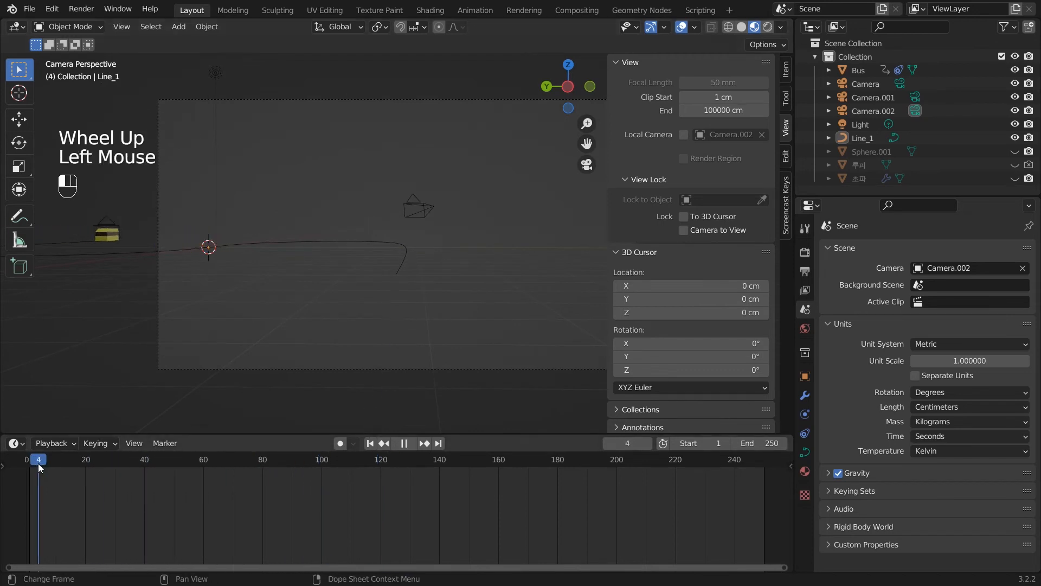
double_click(936, 269)
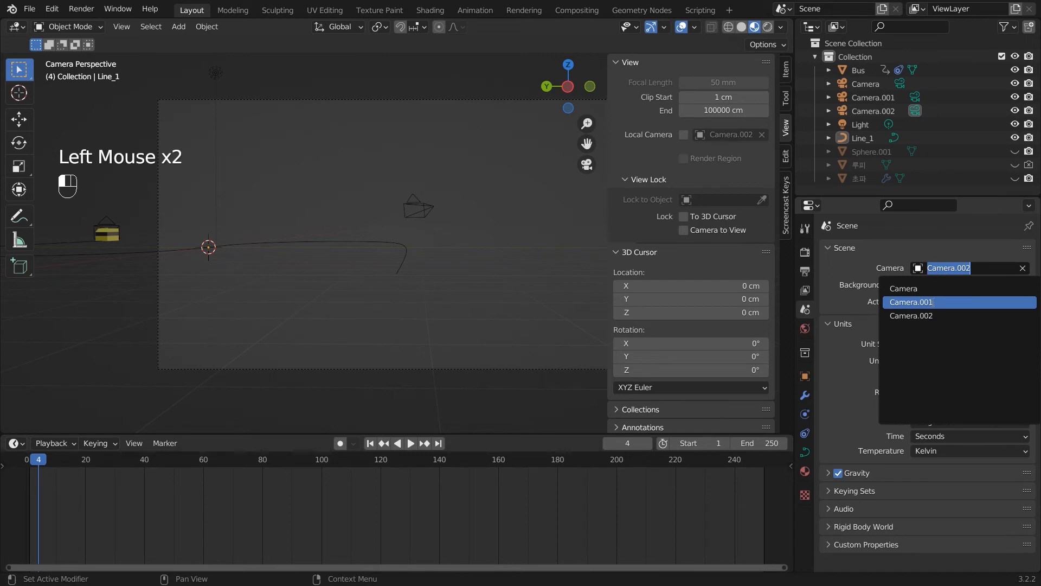
click(932, 302)
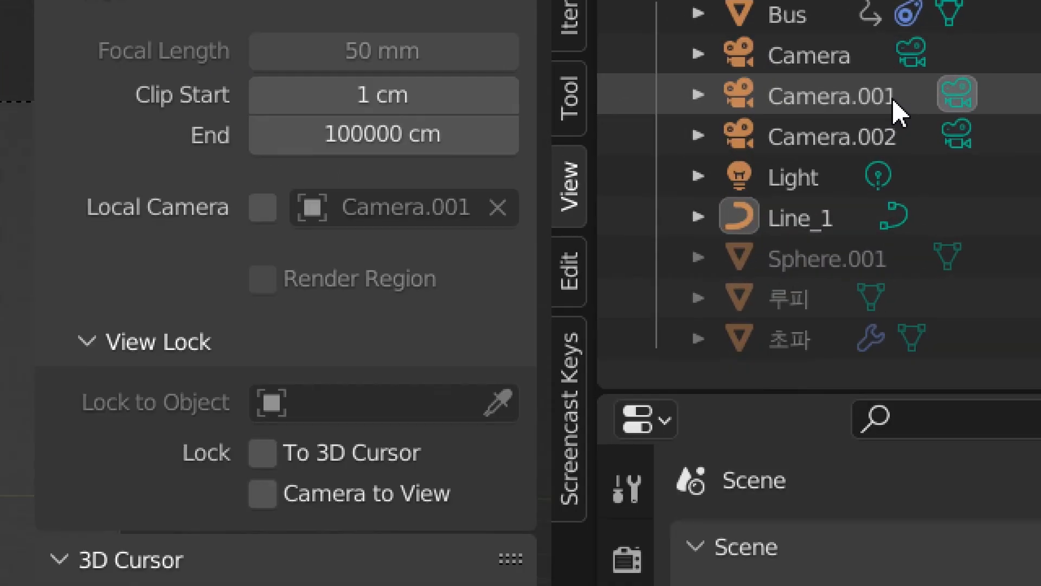
- Select Camera.001 and bind it to a timeline marker at frame 4
click(876, 110)
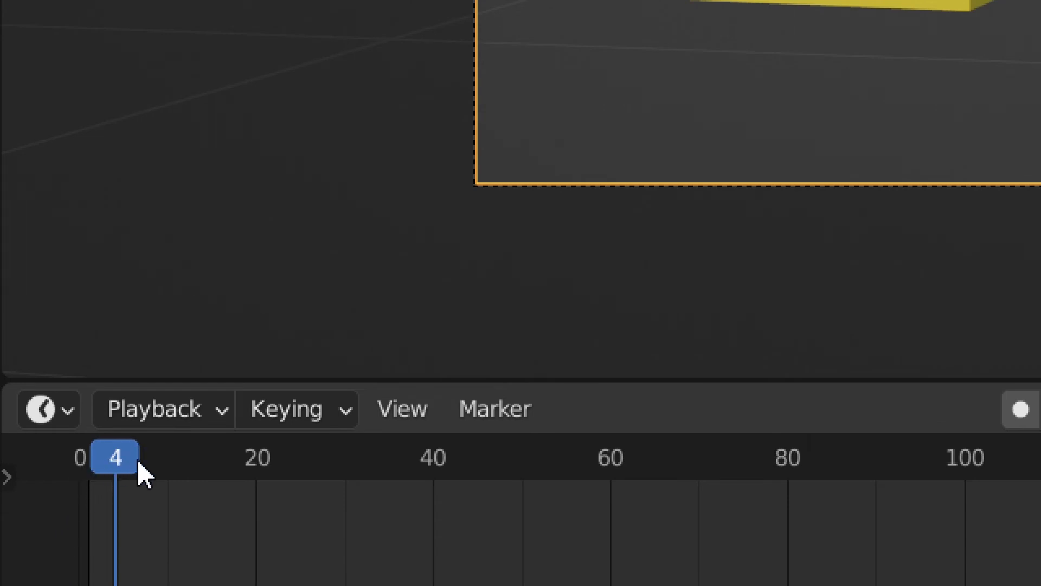
click(467, 422)
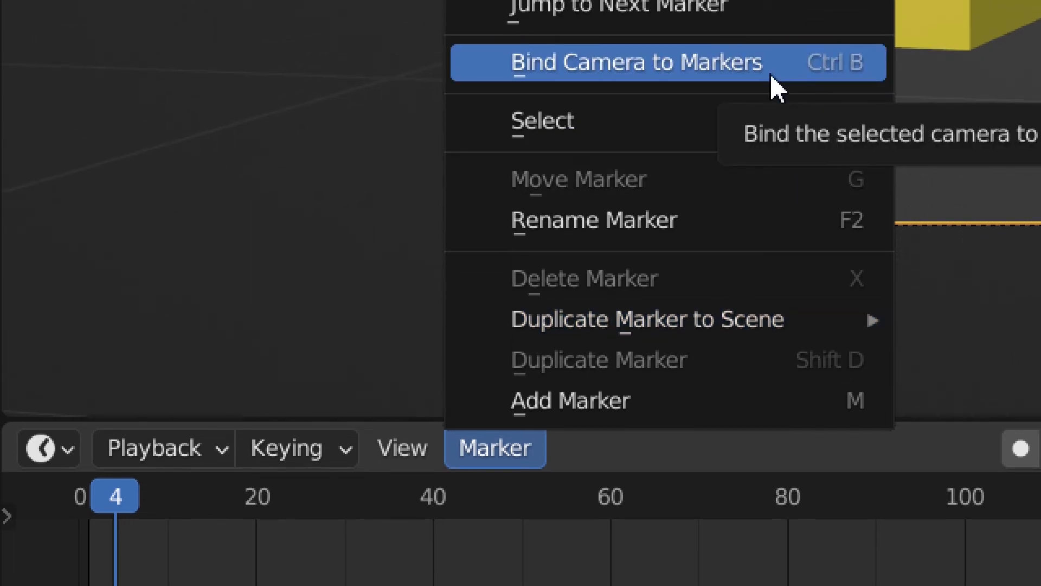
click(772, 76)
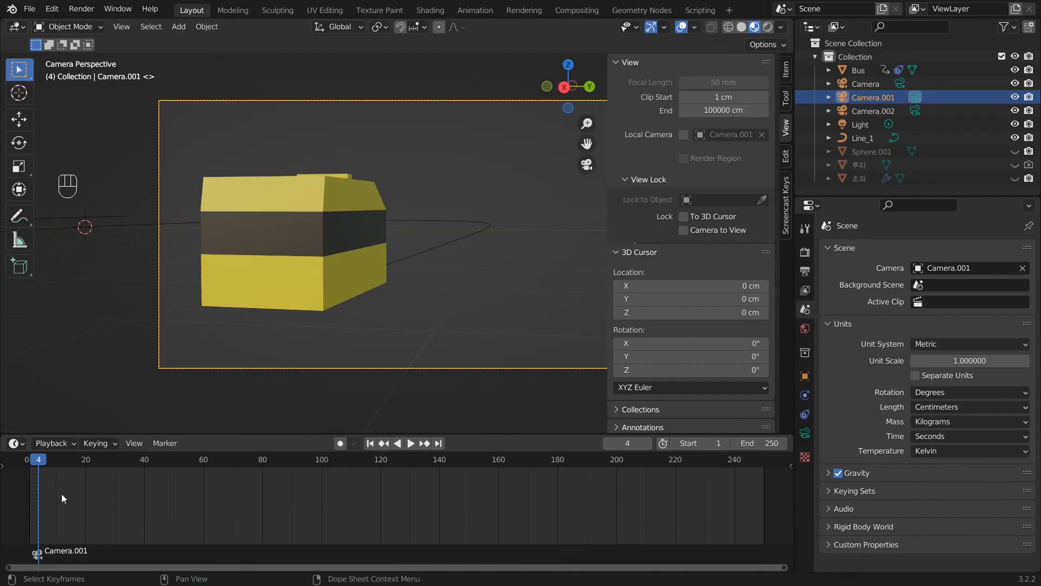
- Bind Camera to a timeline marker at frame 76 and check the camera switch around that frame
drag(39, 464, 252, 467)
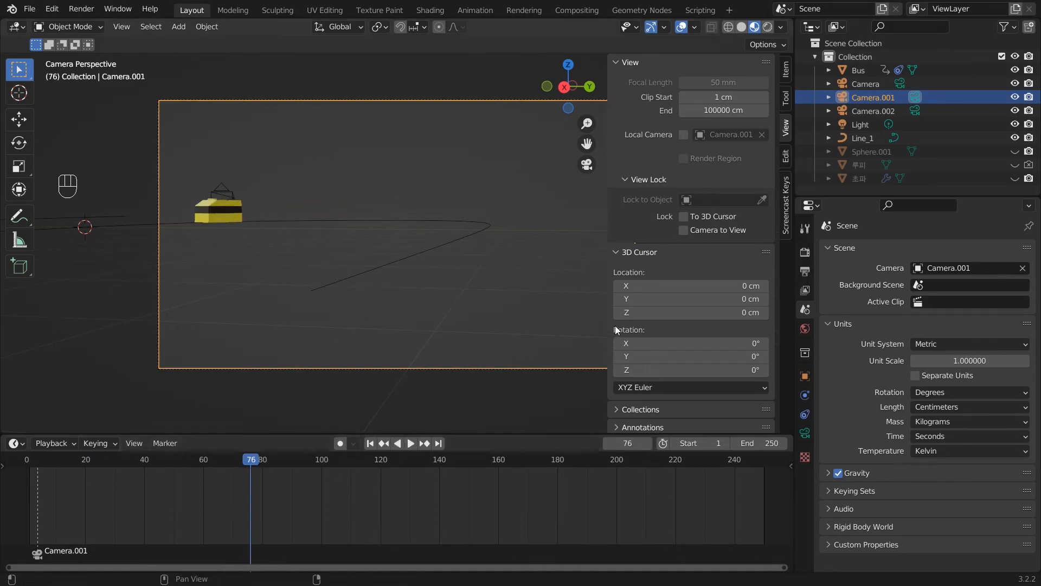
click(867, 85)
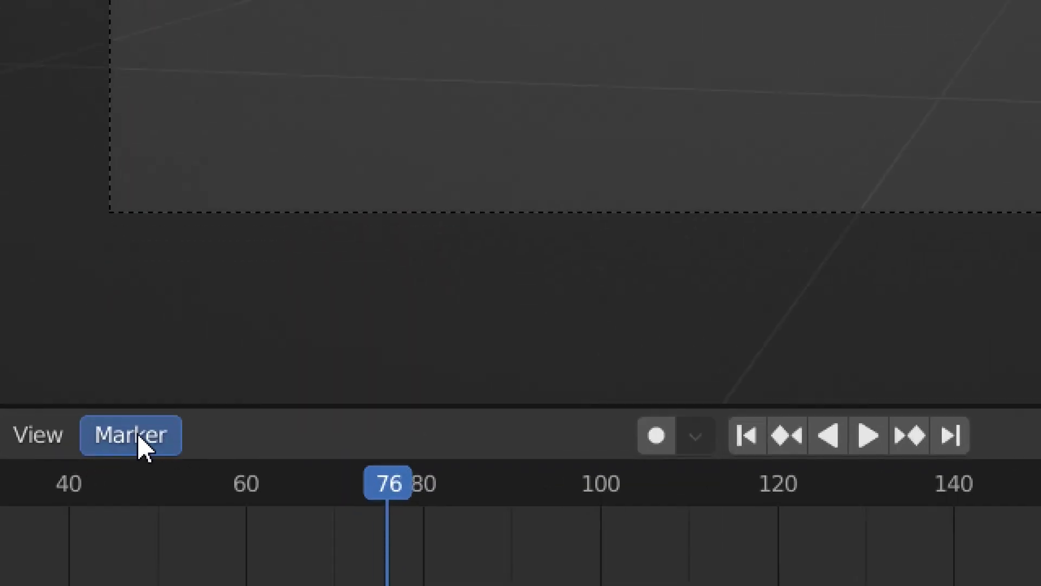
click(168, 444)
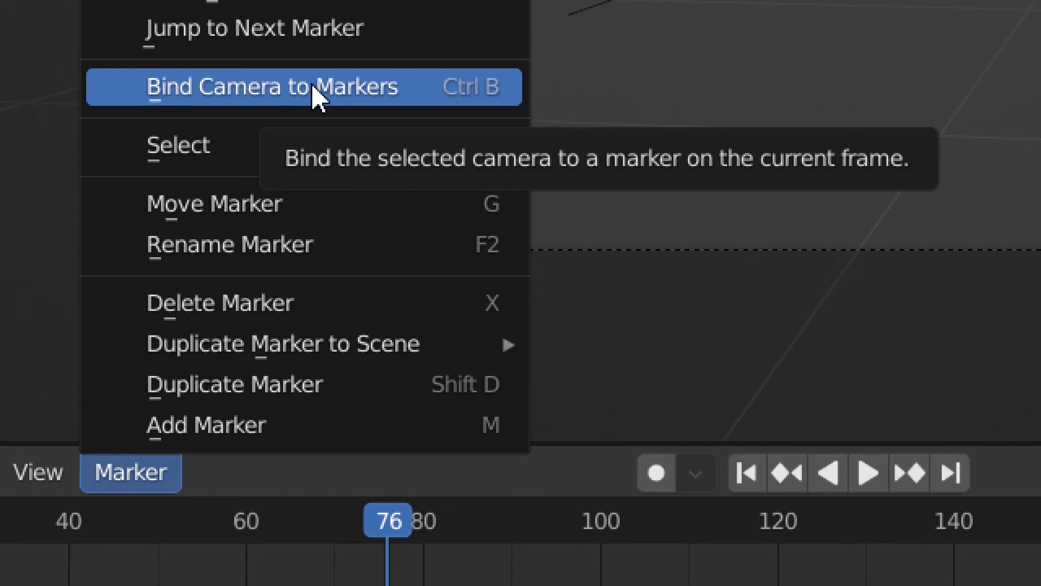
click(313, 88)
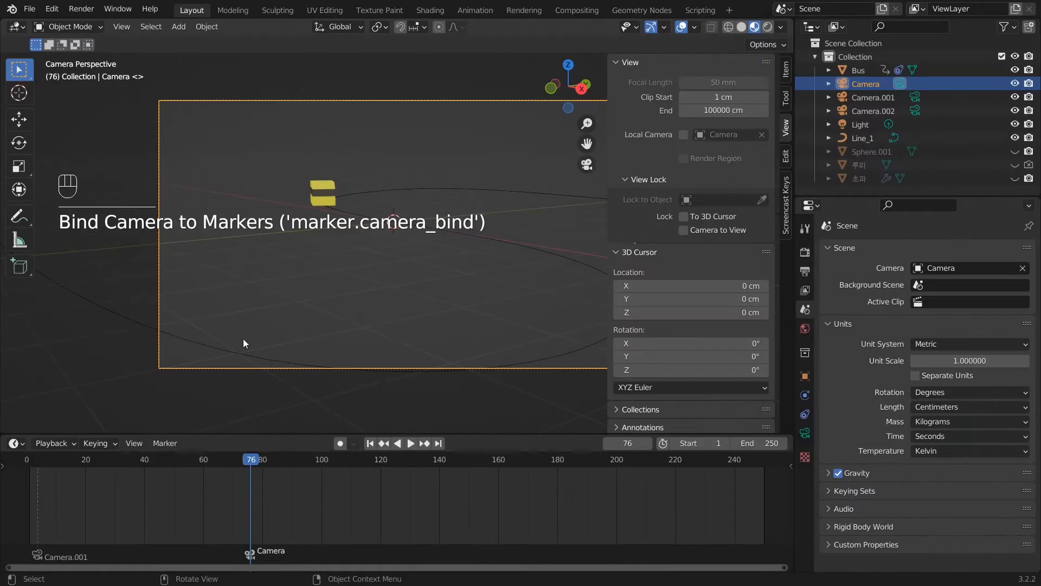
click(254, 461)
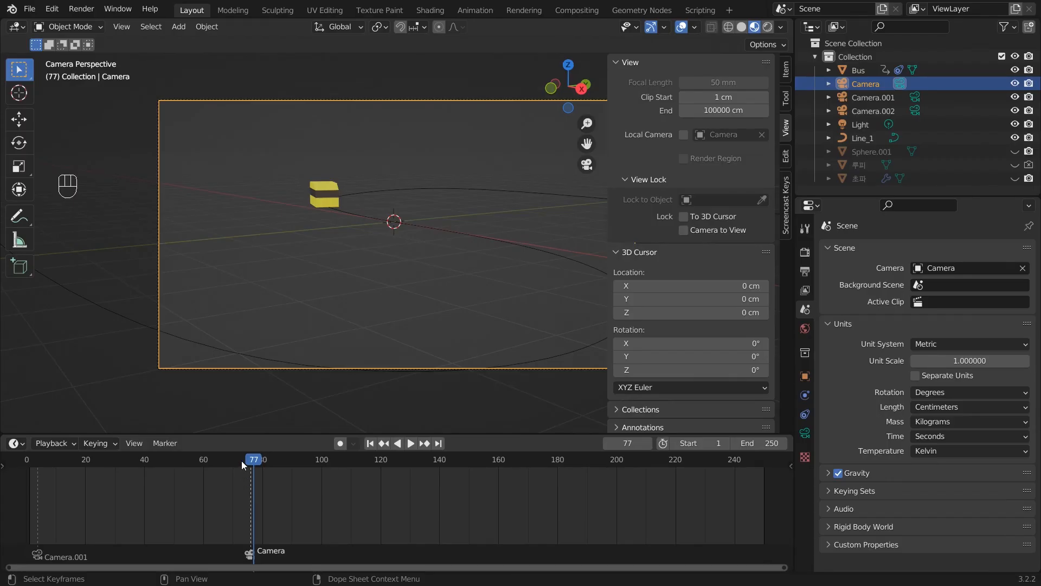
click(204, 346)
- Bind Camera.002 to a timeline marker at frame 166 and check the camera switches back to frame 2
drag(239, 460, 516, 477)
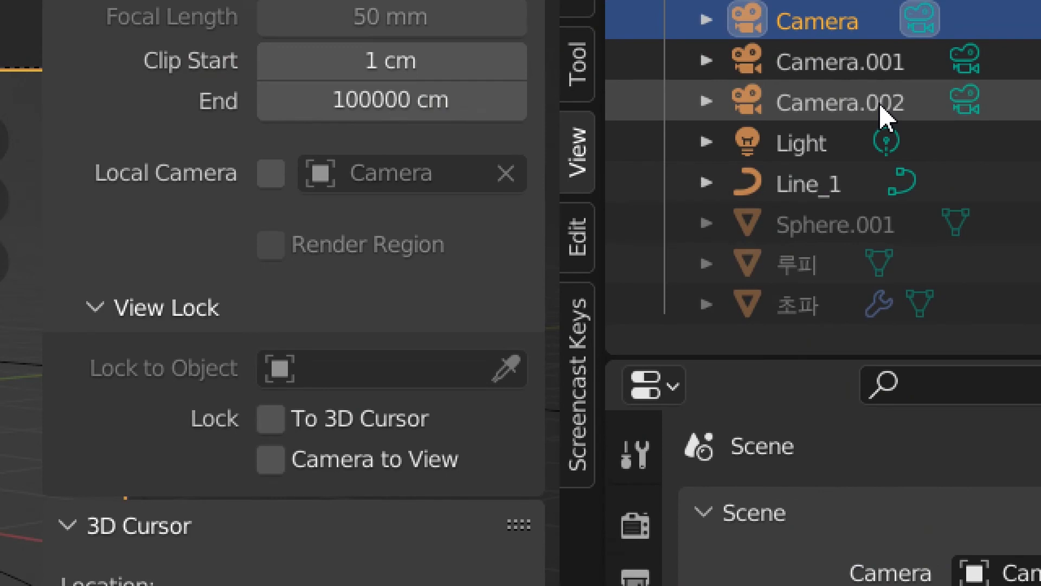
click(880, 107)
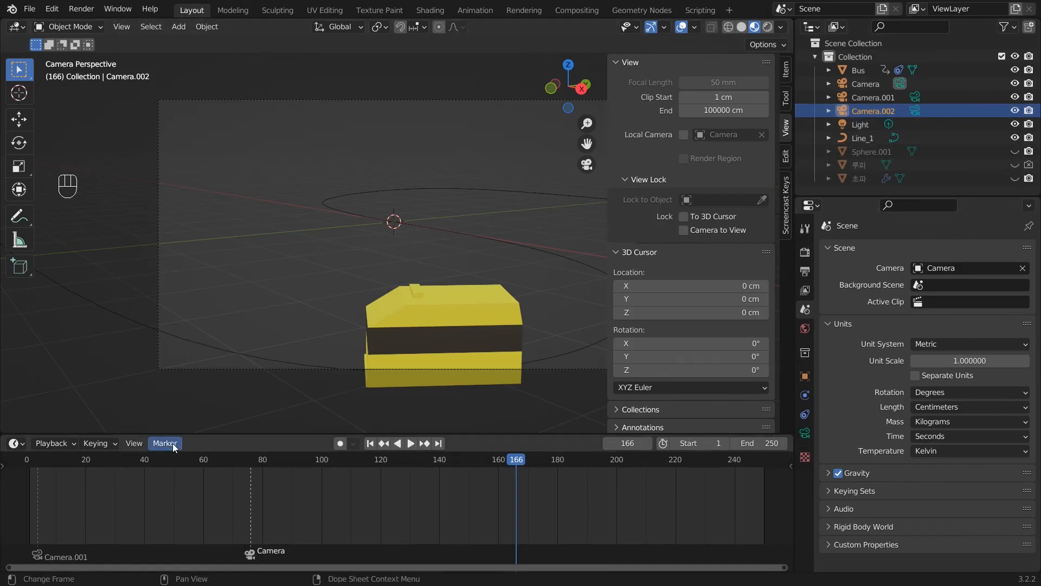
click(518, 460)
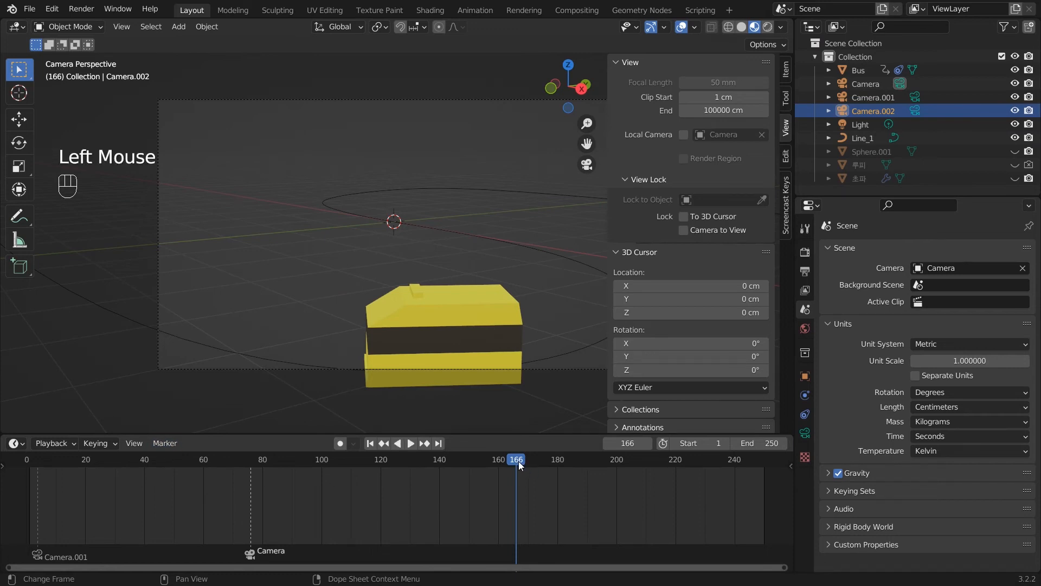
key(ctrl)
key(ctrl+b)
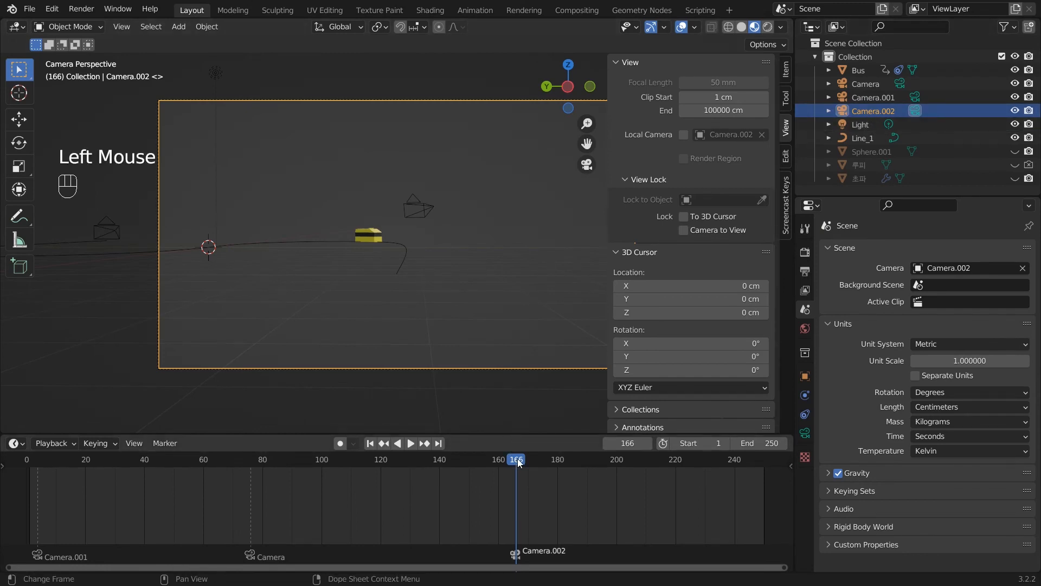
mouse_move(518, 461)
mouse_down()
mouse_move(149, 425)
mouse_move(14, 425)
mouse_move(34, 424)
mouse_up()
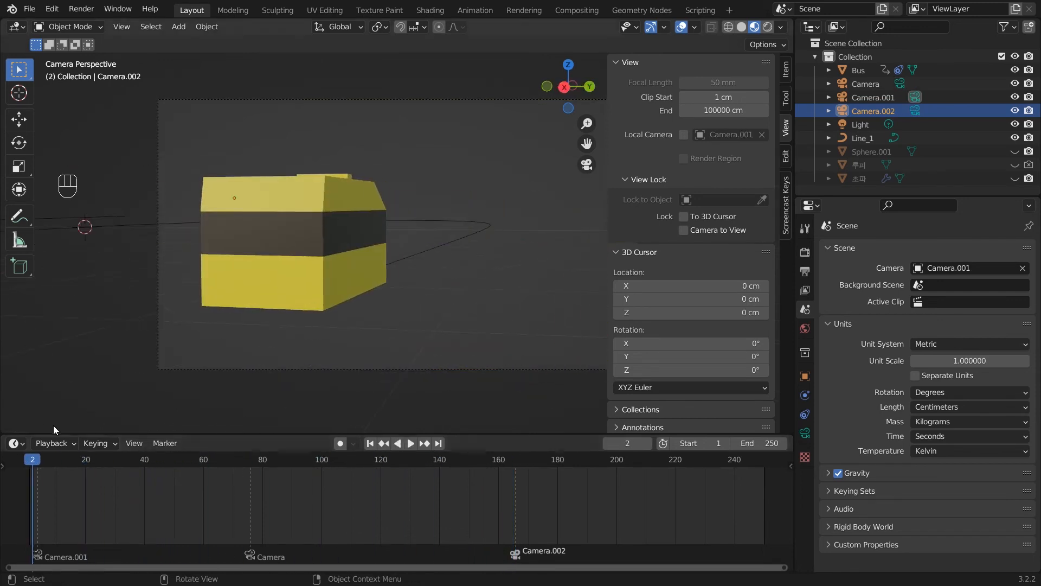
- Play the animation from frame 2 to check the camera switches, stop near the end and move back to frame 211
key(space)
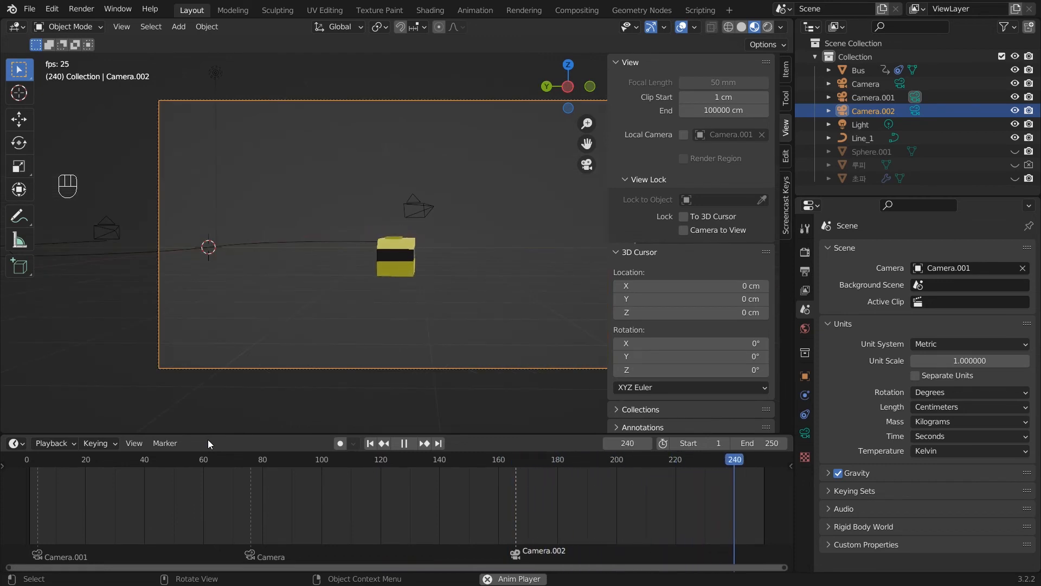
key(space)
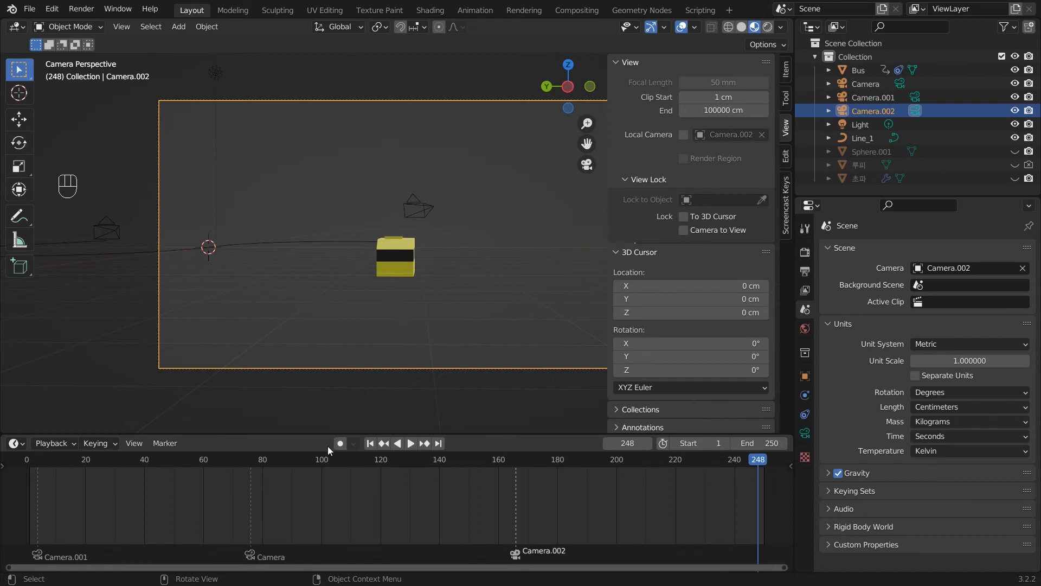
drag(754, 461, 654, 460)
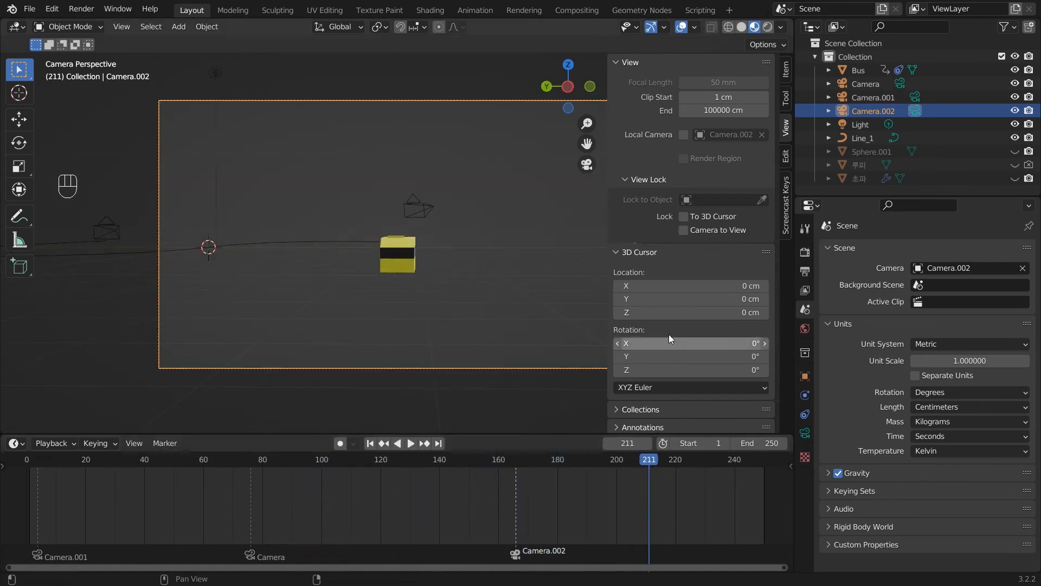
- Switch the viewport to rendered shading, hide the sidebar and go to frame 28 to check the lighting on the bus
click(768, 27)
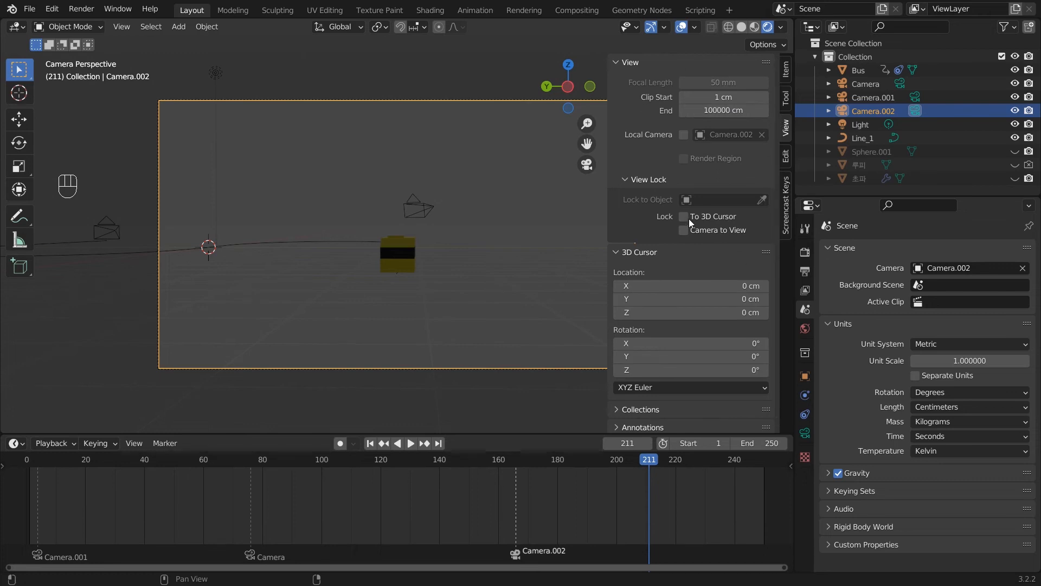
key(n)
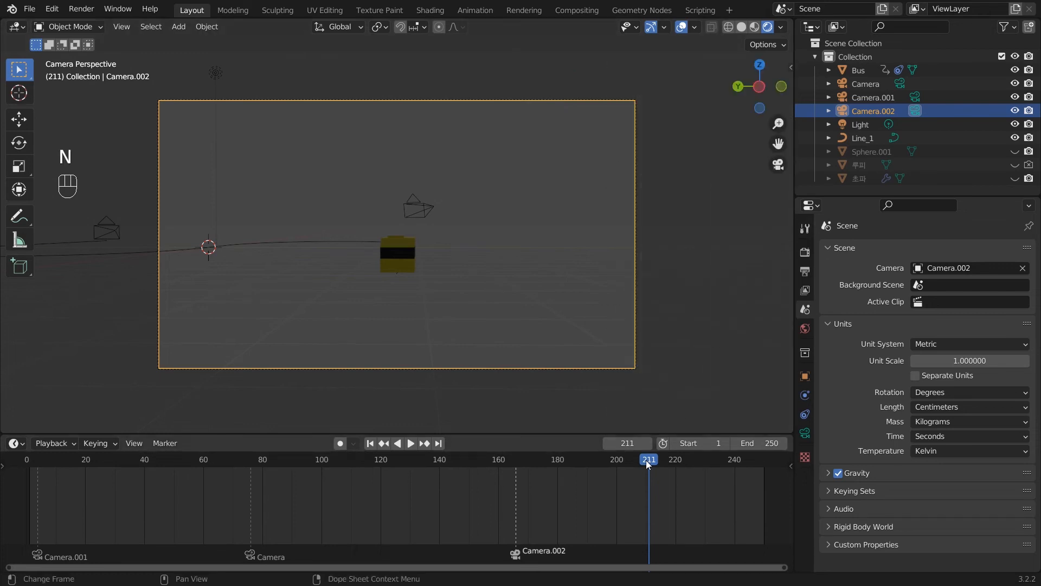
mouse_move(646, 460)
mouse_down()
mouse_move(77, 460)
mouse_move(160, 460)
mouse_move(111, 465)
mouse_up()
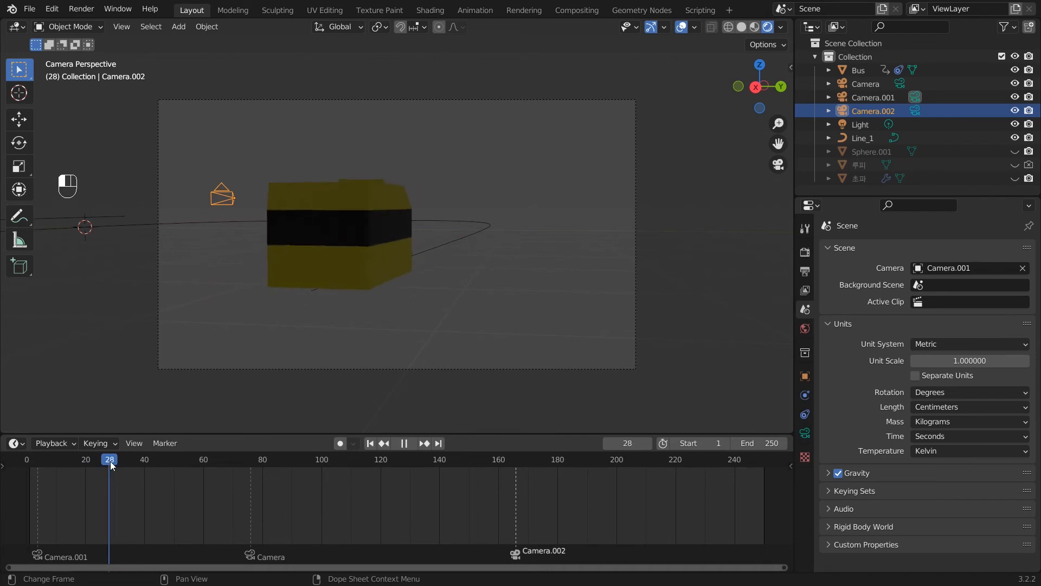
click(288, 407)
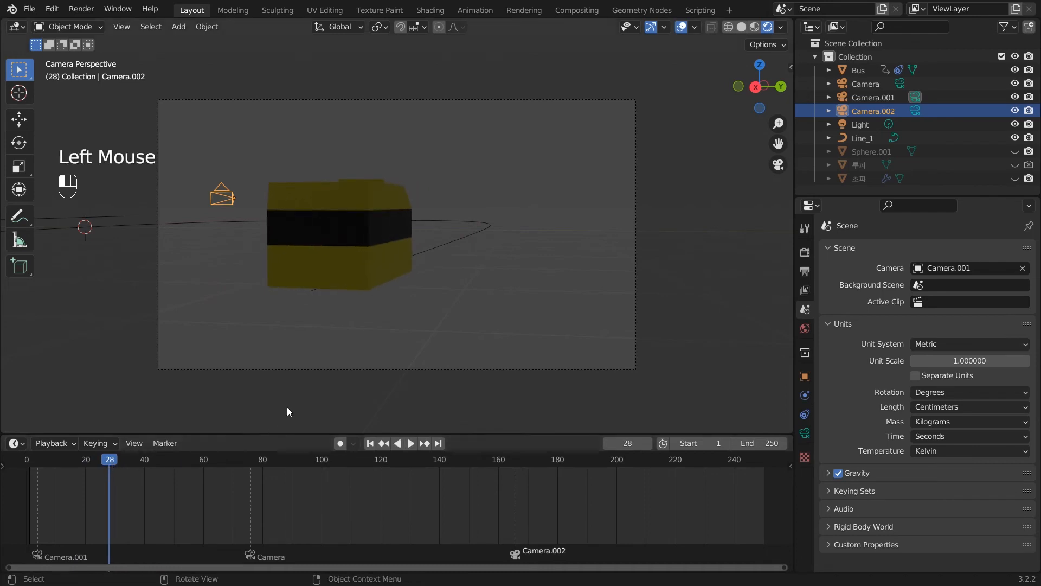
- In the top view, duplicate Light and place the copy near the bus at the starting end of the path
key(KP_7)
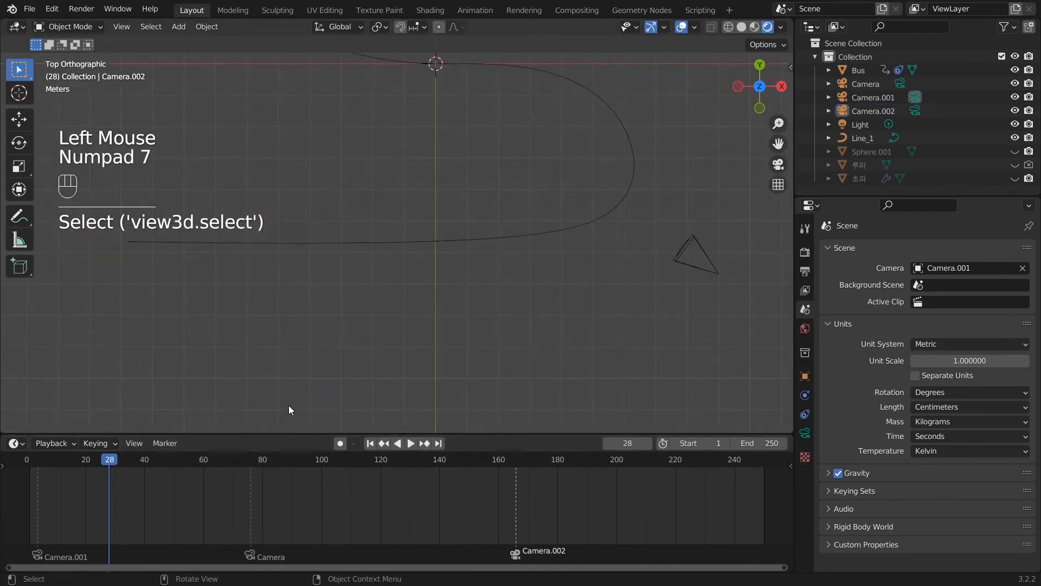
scroll(424, 214, down, 3)
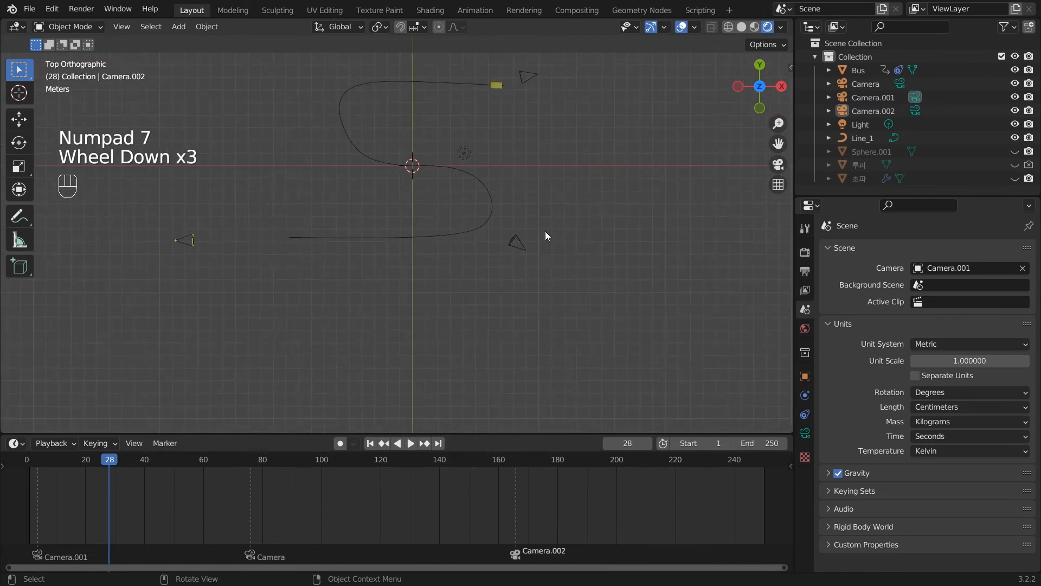
shift+middle_drag(546, 236, 533, 344)
click(459, 275)
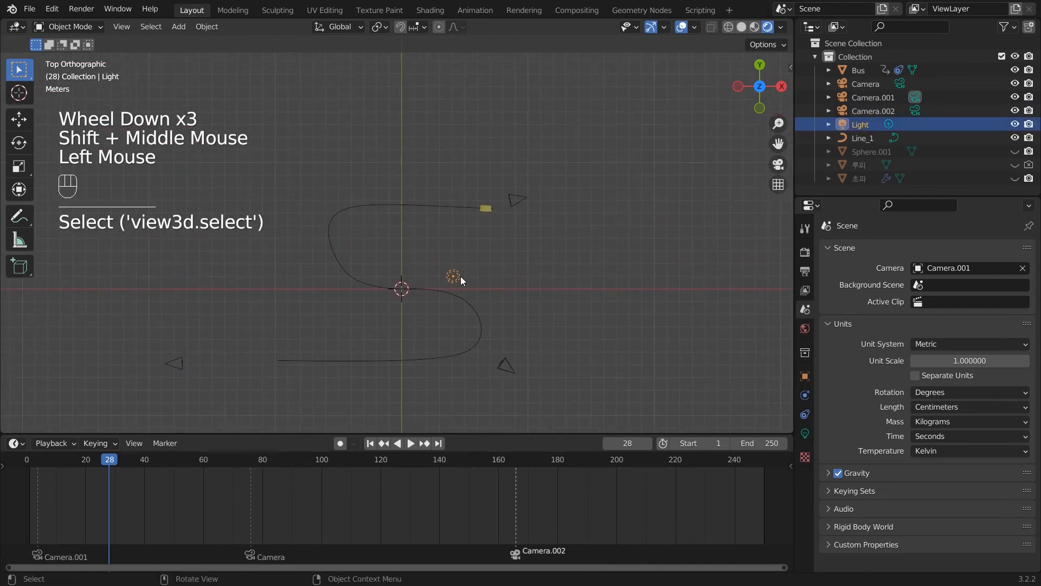
key(shift+d)
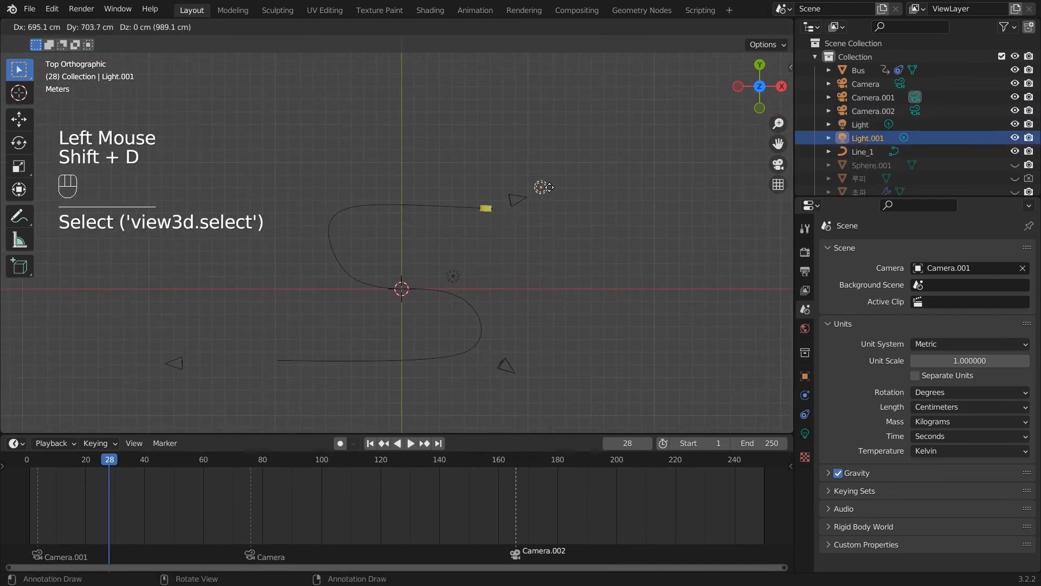
click(536, 174)
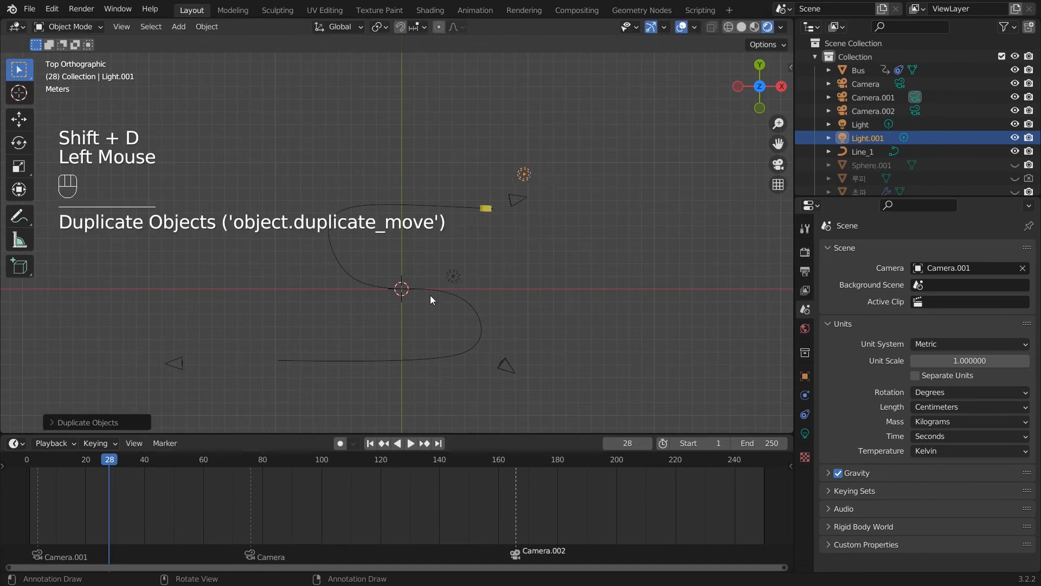
- Duplicate Light again and place the copy near the path's finishing end, about 1480 cm in -X and 365 cm in -Y
shift+middle_drag(303, 344, 459, 317)
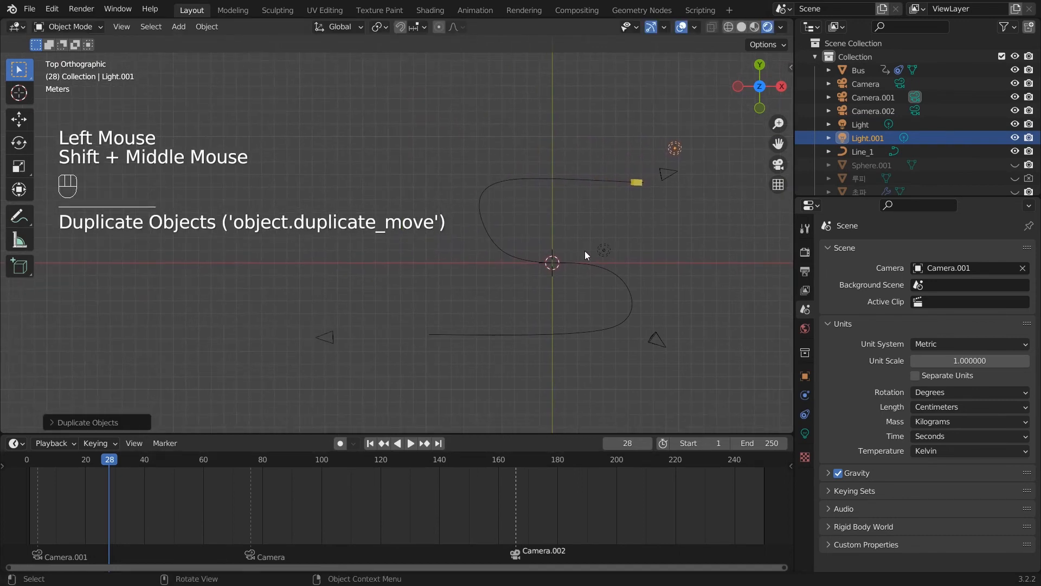
click(600, 250)
key(shift+d)
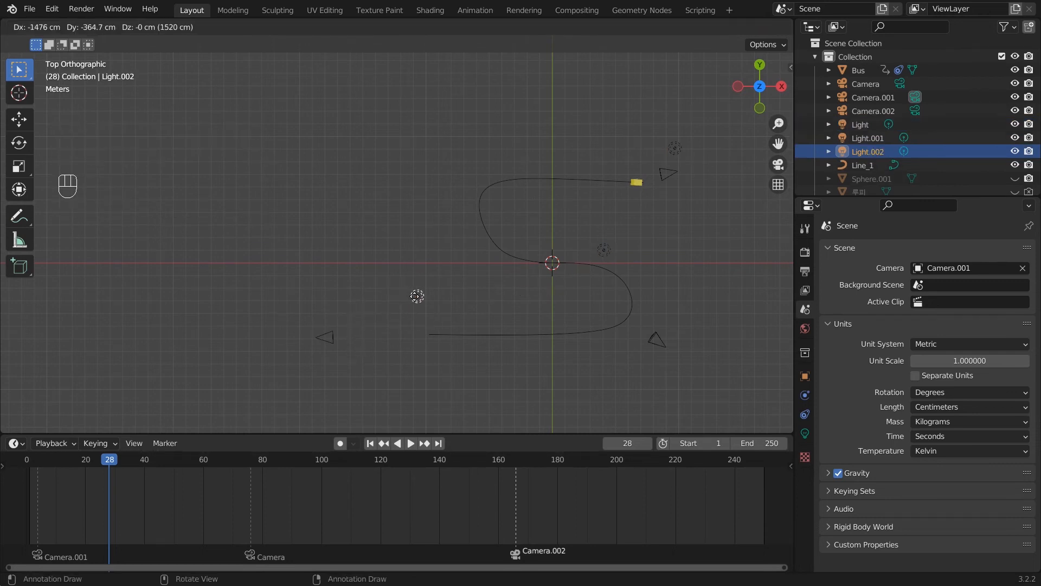
click(416, 300)
click(520, 382)
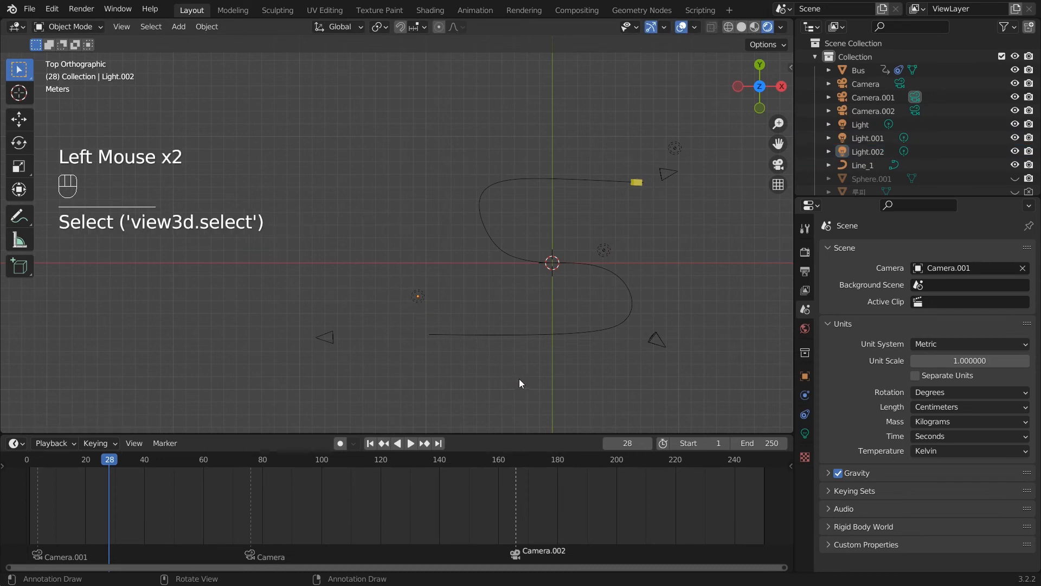
- Go to frame 222 in camera view and reframe Camera.002 on the bus, locking the camera to the view only while adjusting it
key(KP_0)
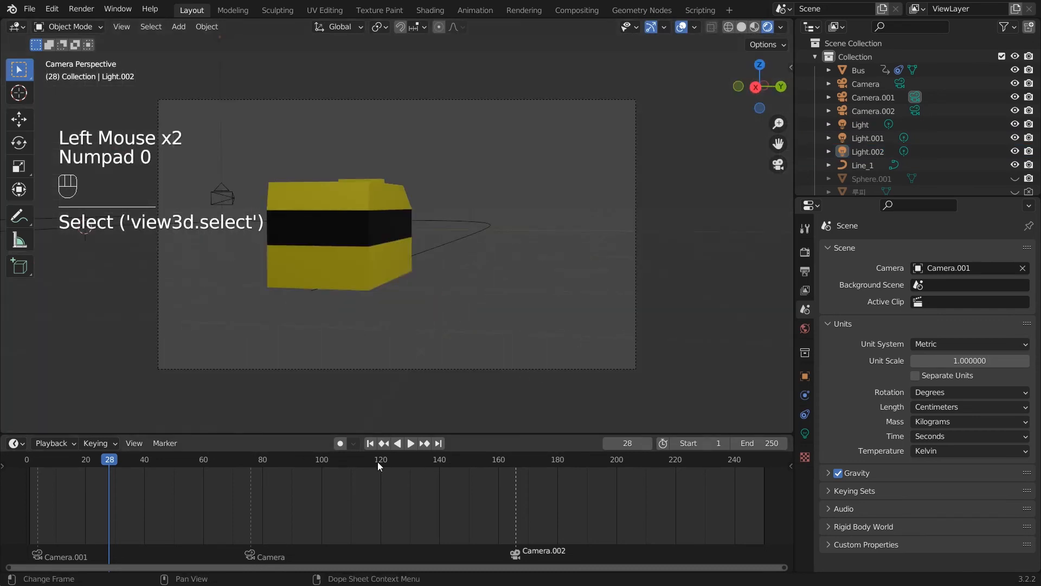
drag(107, 458, 682, 432)
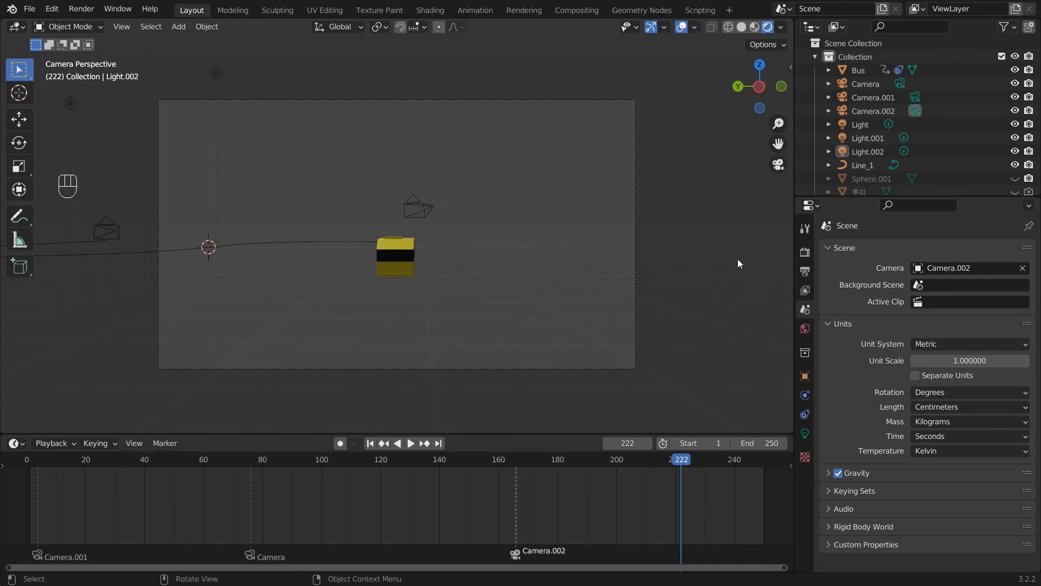
key(n)
click(685, 230)
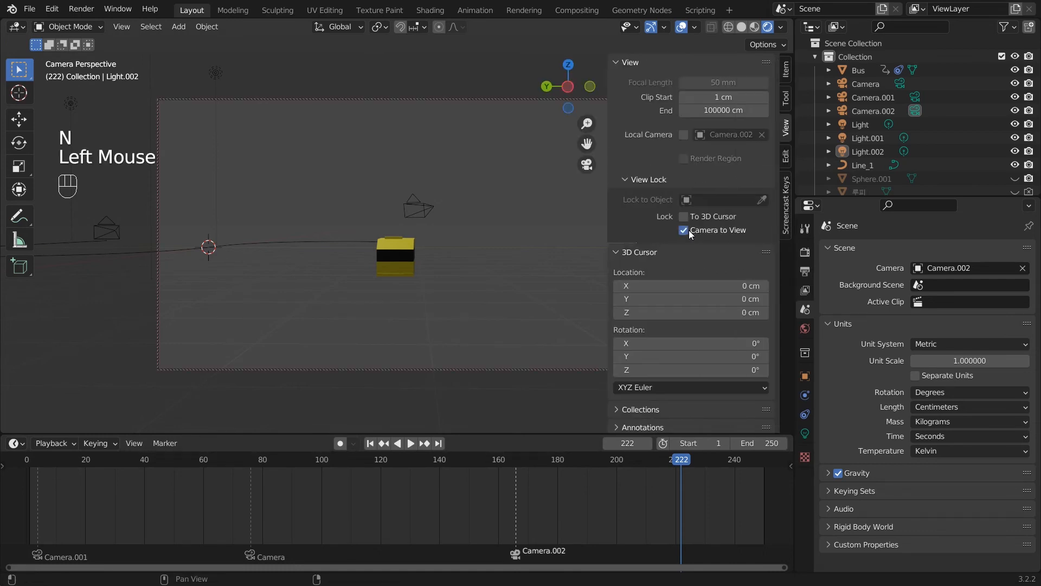
middle_drag(500, 294, 522, 310)
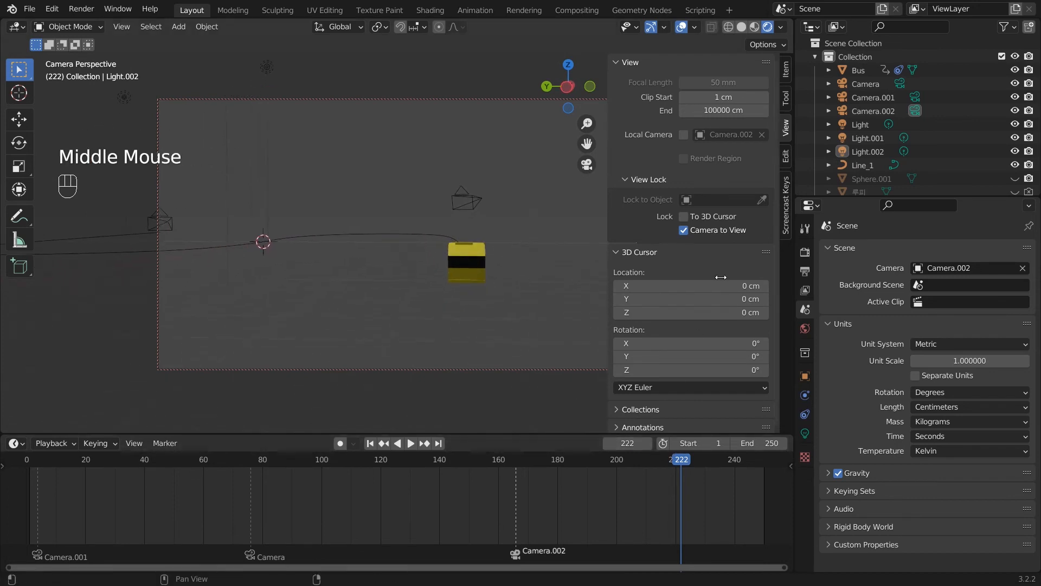
click(684, 230)
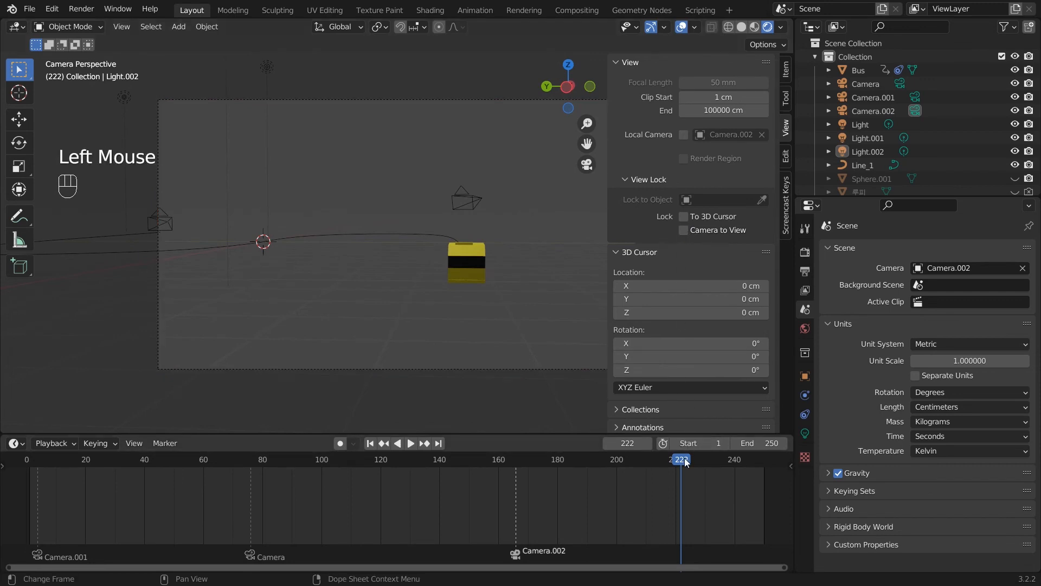
- At frame 136, pull Camera back and shift its framing to show more of the path, with the camera temporarily locked to the view
drag(678, 460, 103, 461)
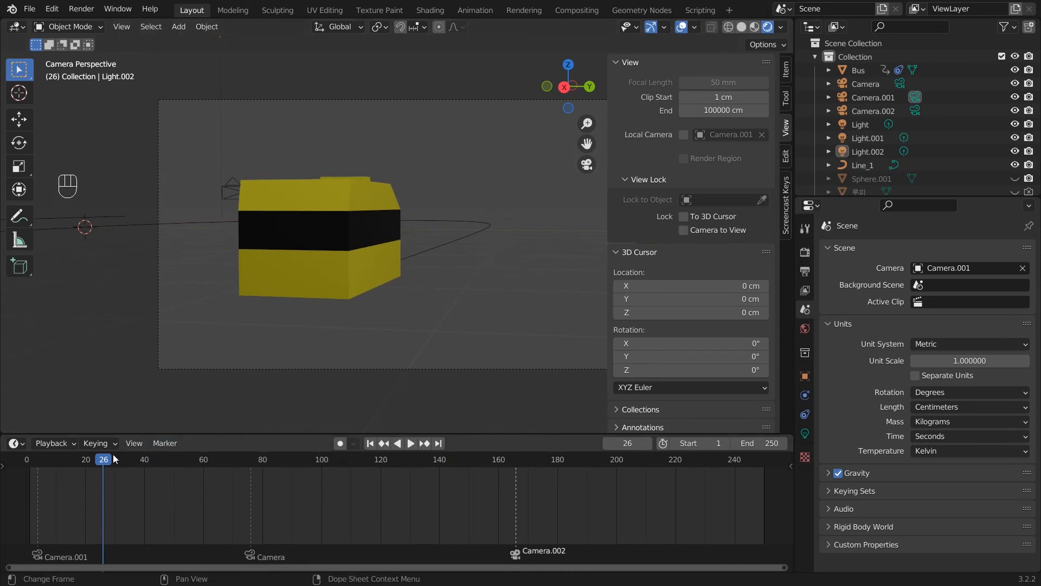
drag(105, 462, 454, 468)
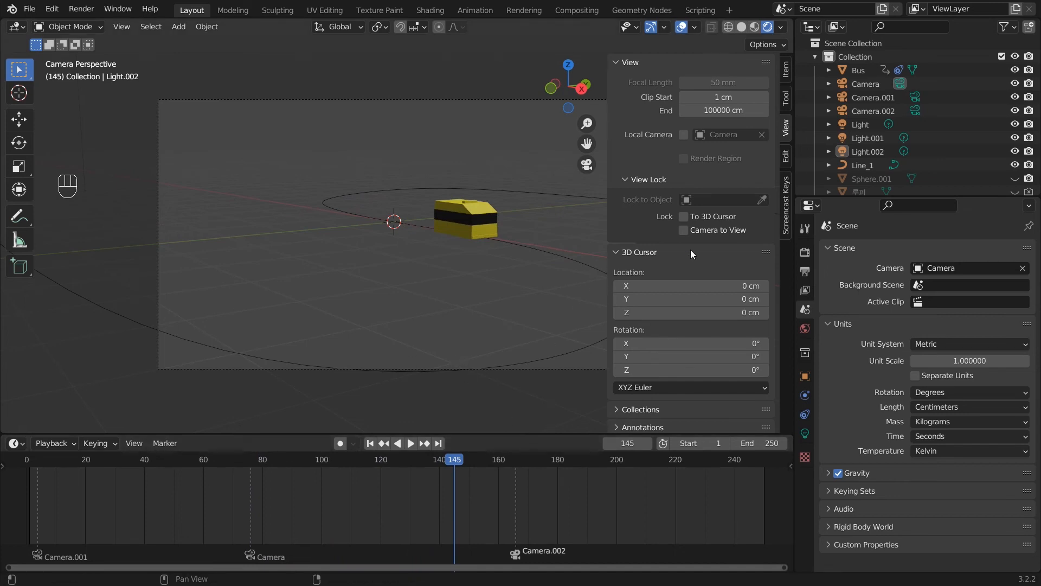
drag(454, 461, 428, 461)
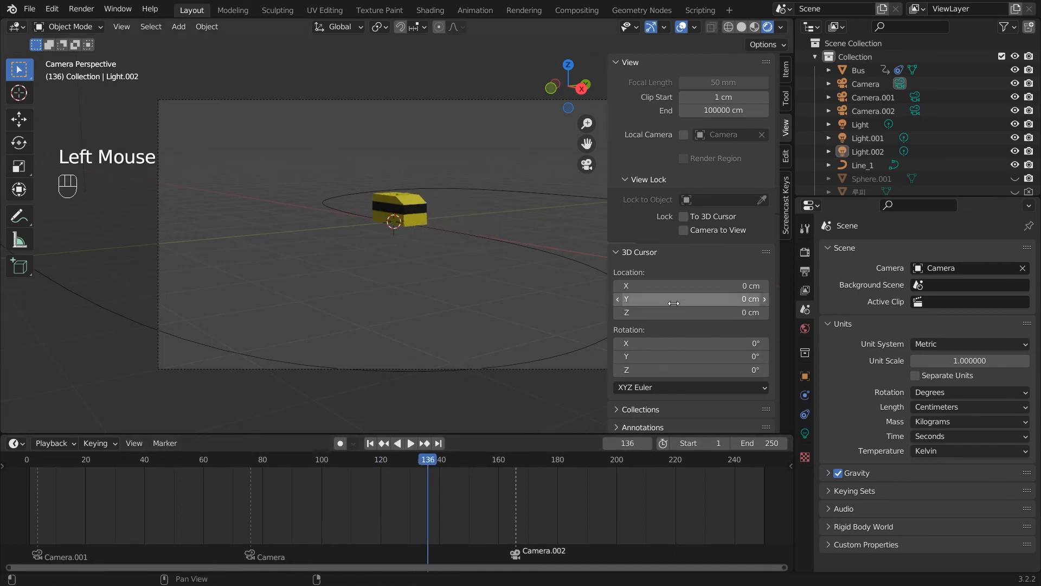
click(684, 231)
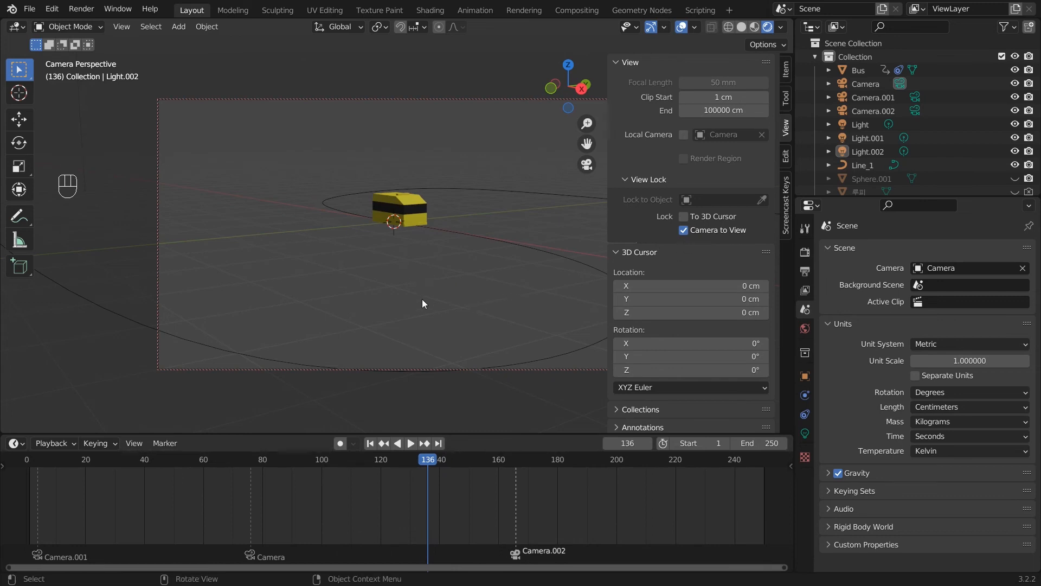
scroll(422, 303, down, 2)
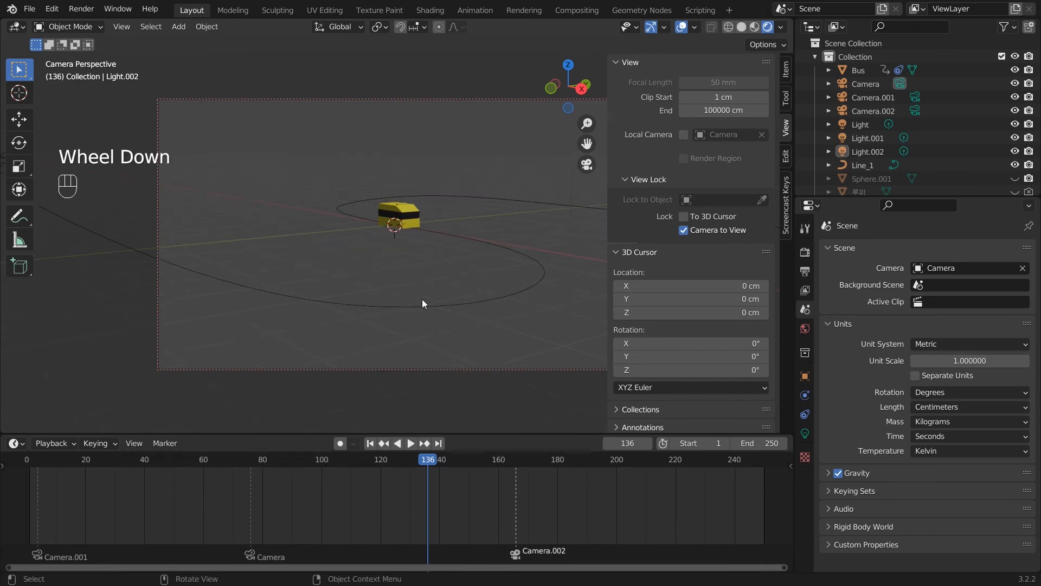
shift+middle_drag(424, 299, 437, 312)
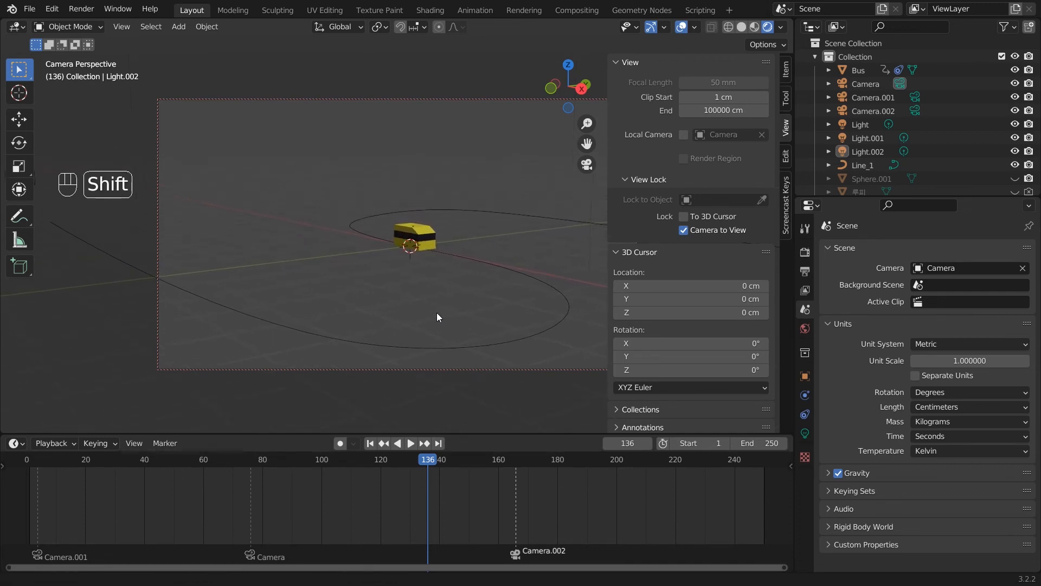
click(683, 230)
- Go to frame 124 in front view, hide the sidebar, select the bus and isolate it in local view
drag(439, 460, 682, 483)
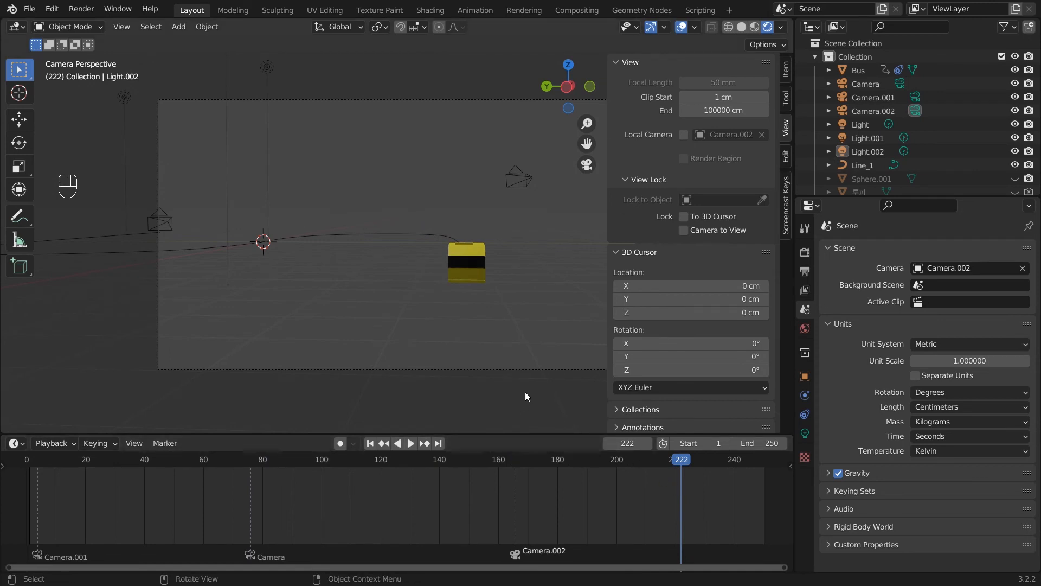
key(KP_1)
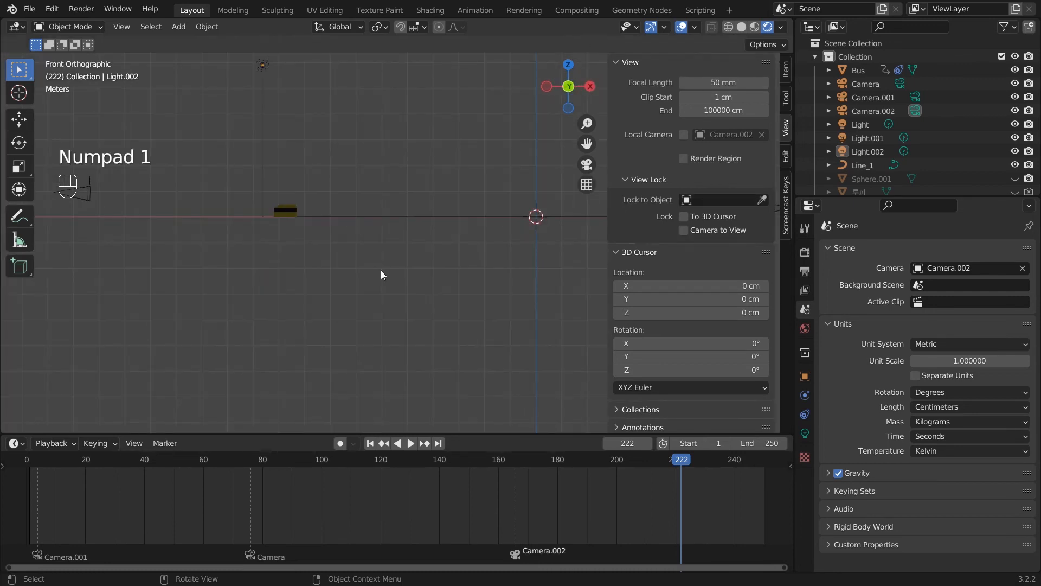
scroll(381, 269, up, 3)
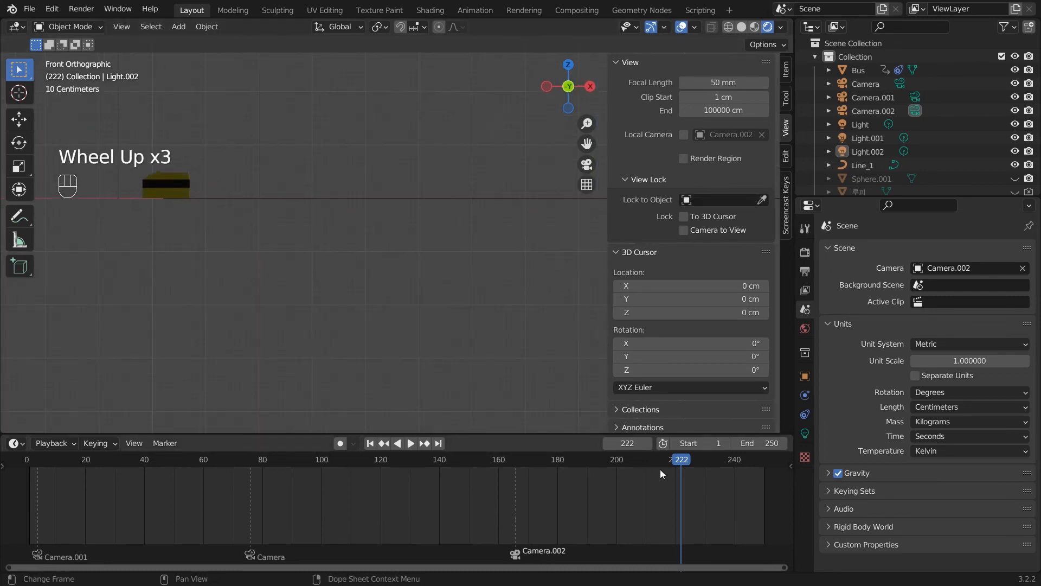
drag(679, 461, 391, 462)
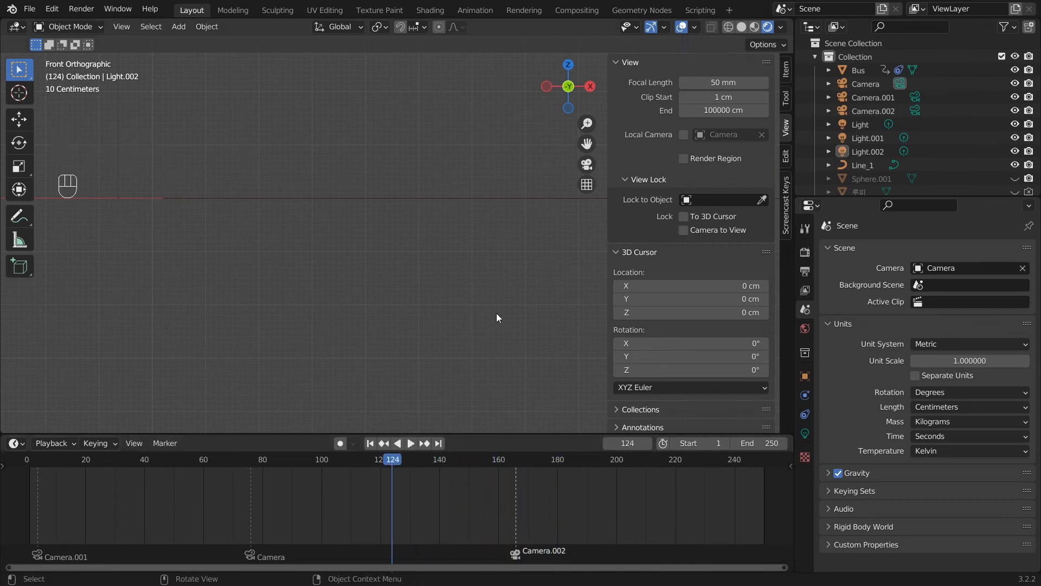
click(496, 314)
key(Tab)
click(496, 314)
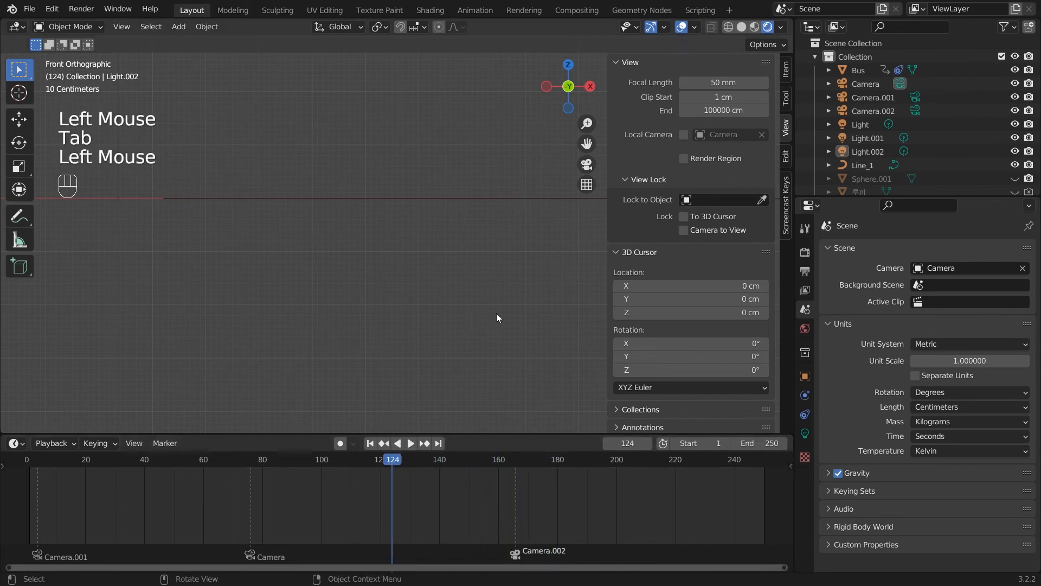
key(n)
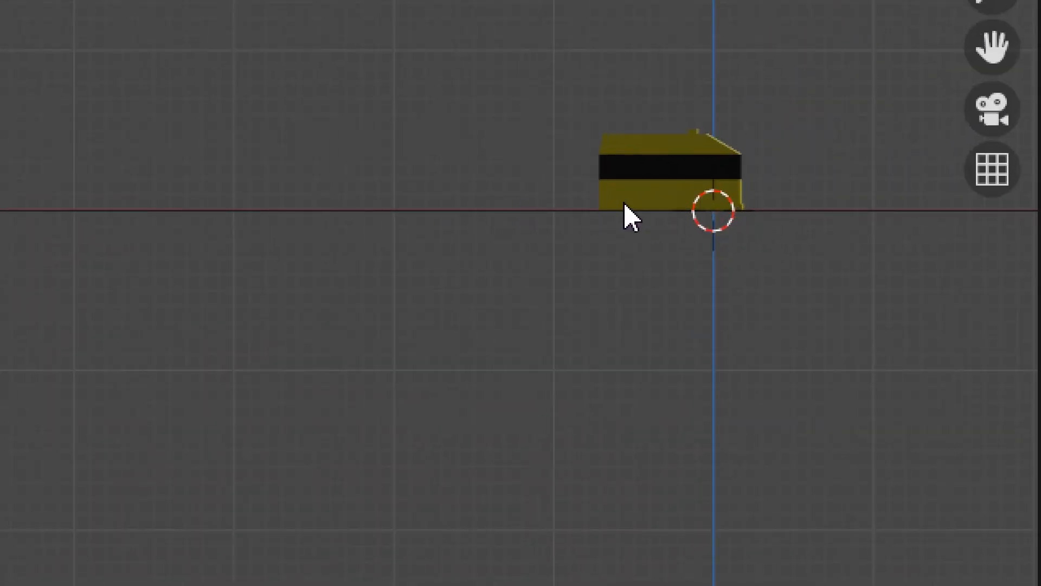
click(638, 168)
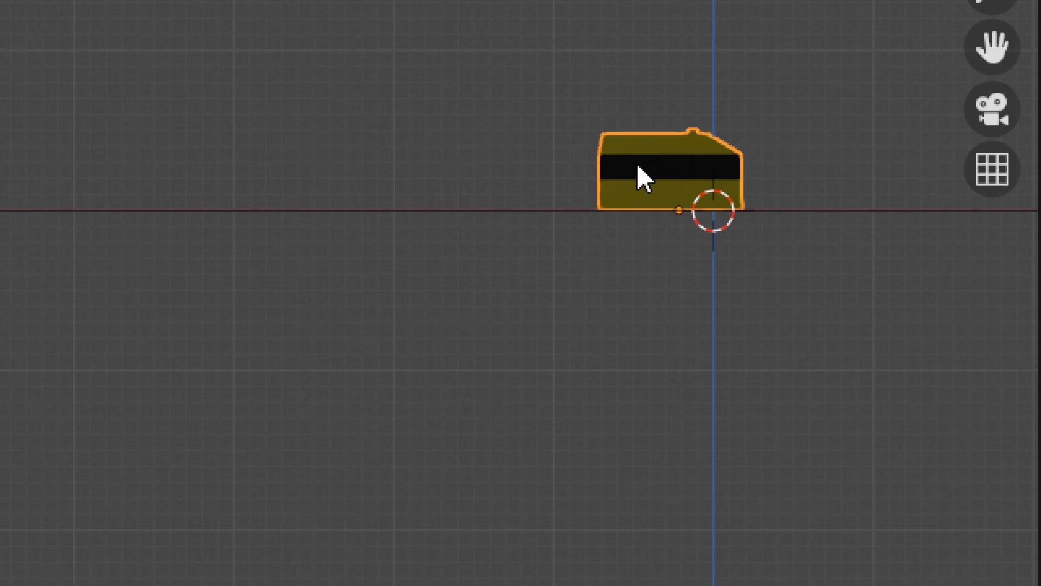
scroll(644, 179, up, 10)
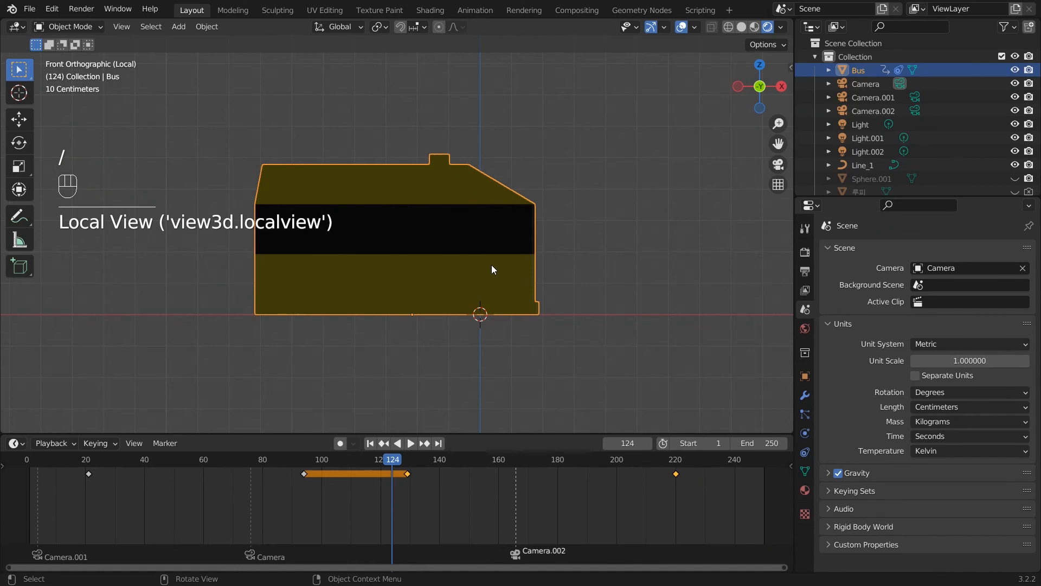
click(492, 269)
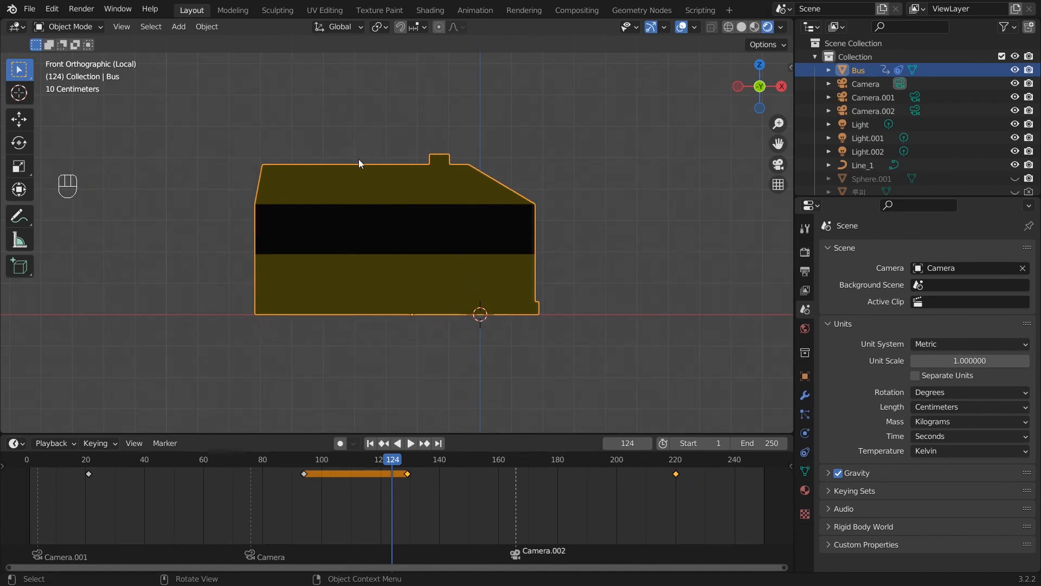
- Raise the bus's entire mesh about 11.4 cm along Z in edit mode, keeping its origin in place, and leave local view
key(Tab)
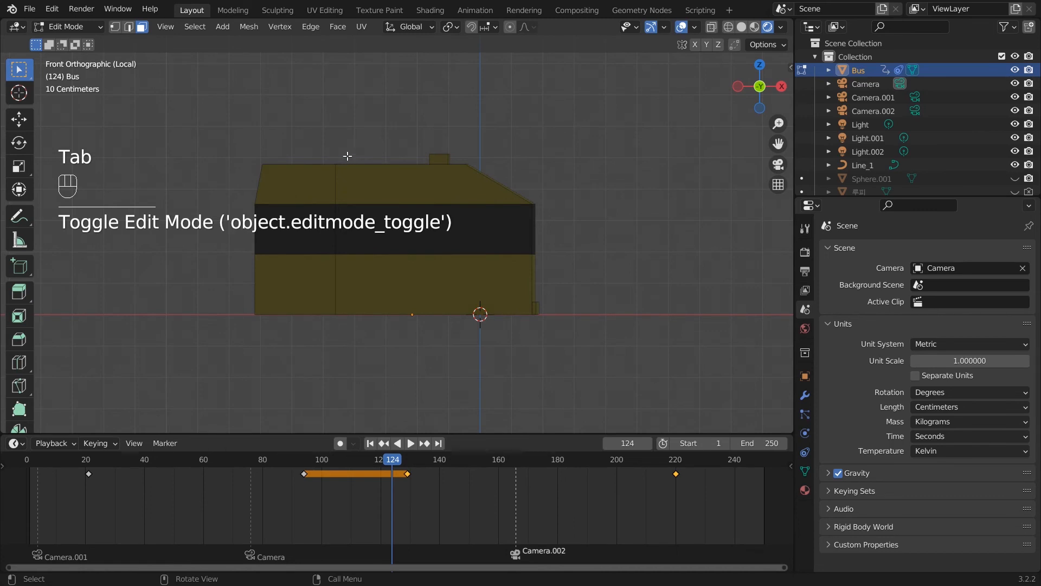
key(a)
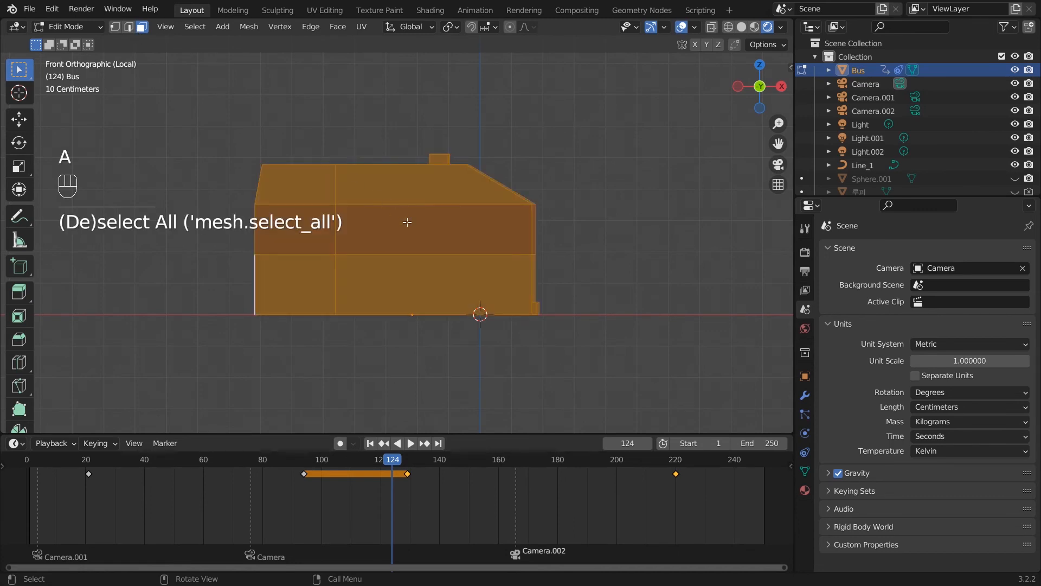
key(g)
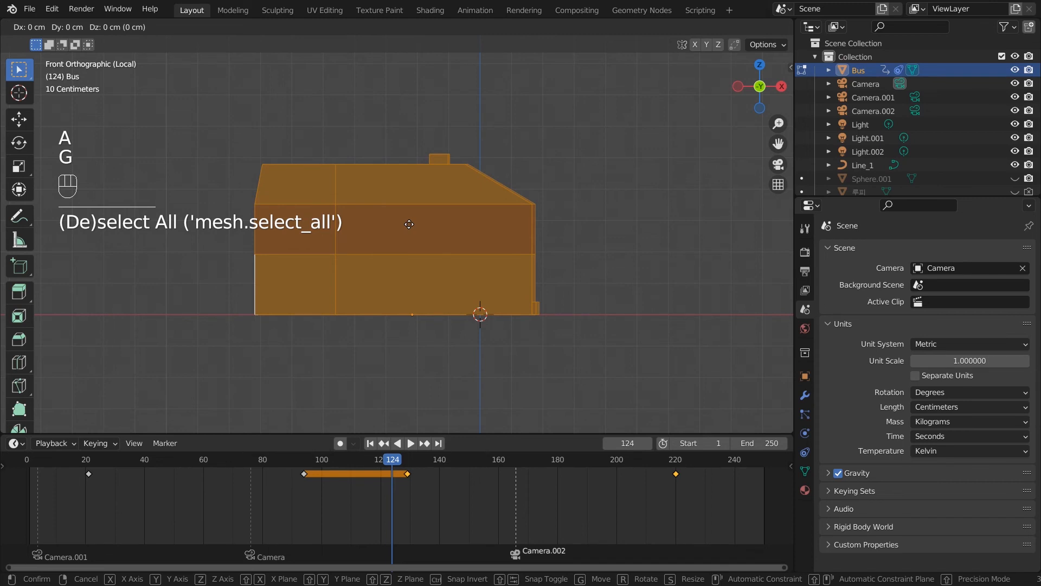
key(z)
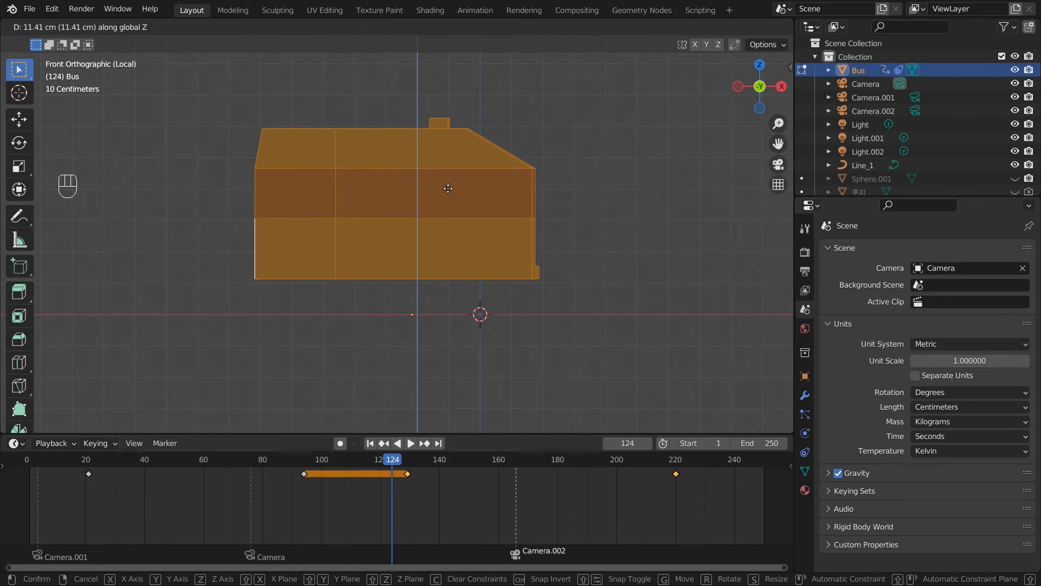
click(448, 189)
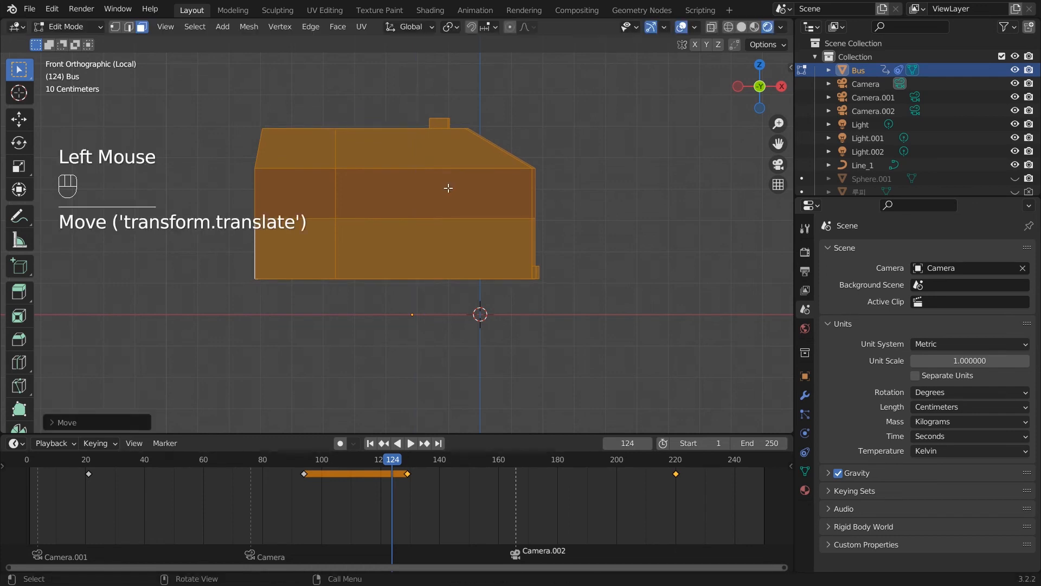
key(Tab)
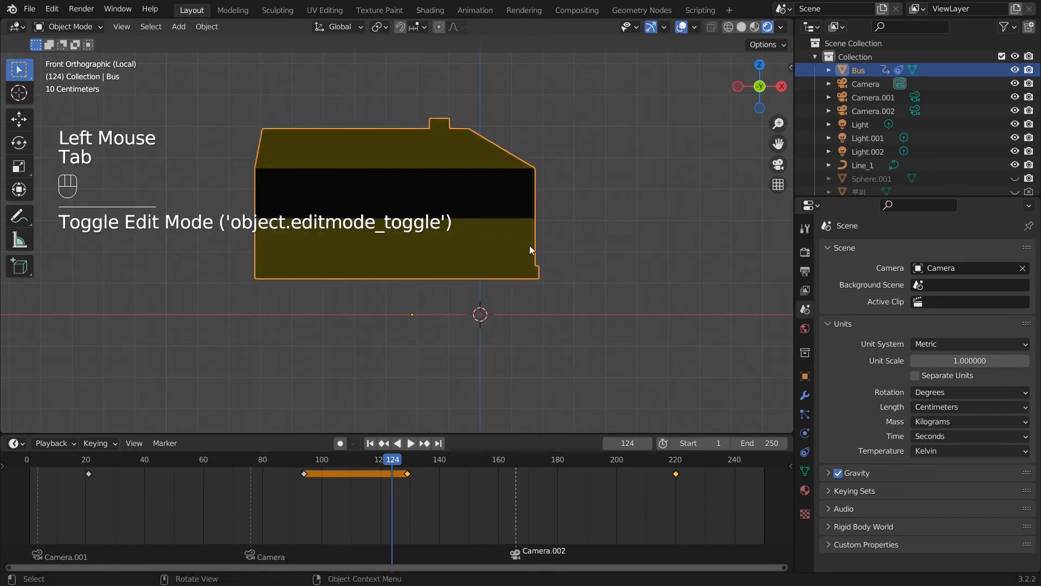
key(slash)
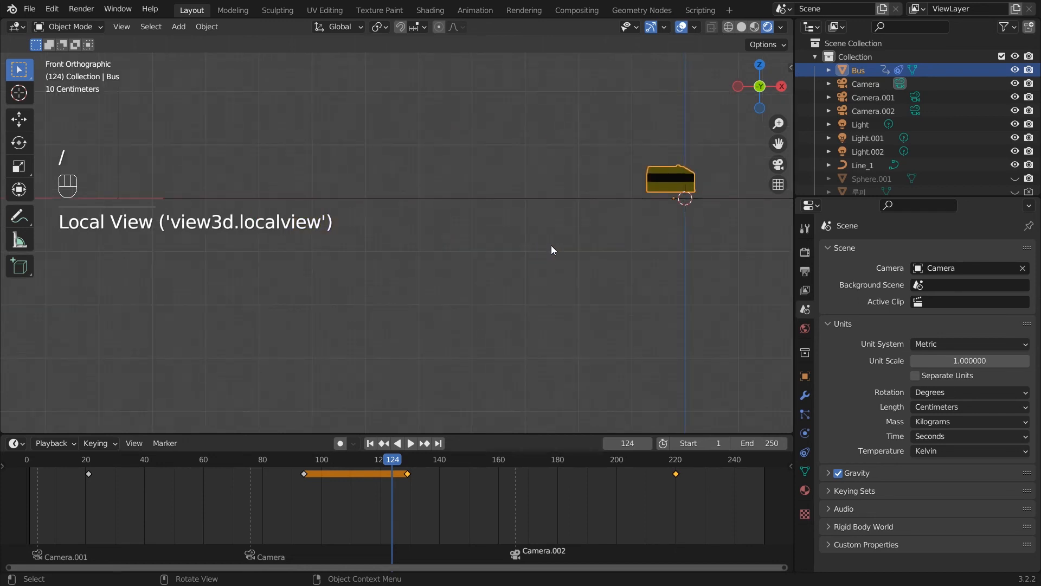
- Add a ground plane and scale it up uniformly in two passes until it extends well beyond the path, lights and cameras
middle_drag(552, 250, 484, 284)
scroll(474, 277, down, 5)
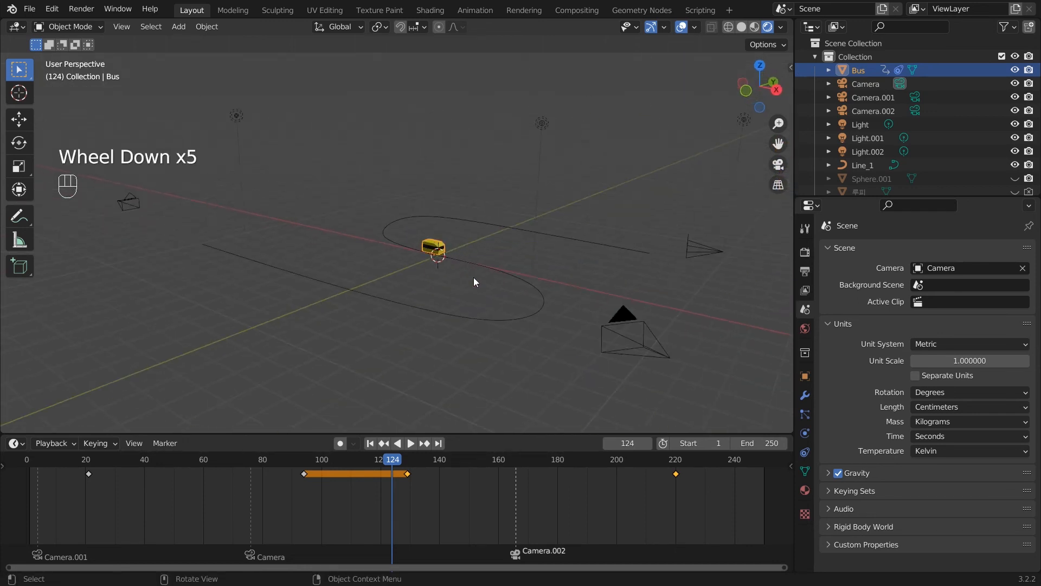
middle_click(570, 287)
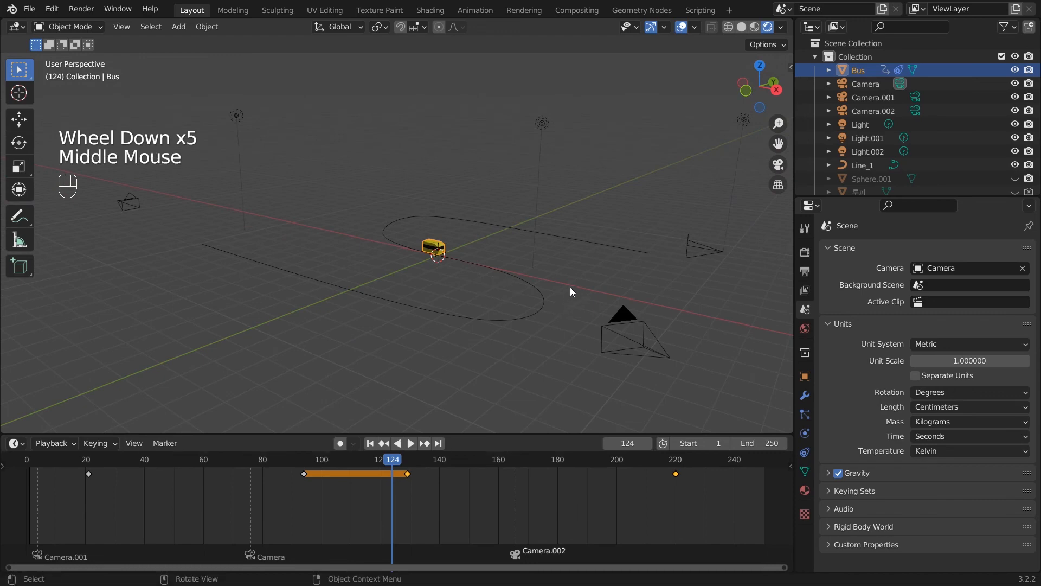
key(shift+a)
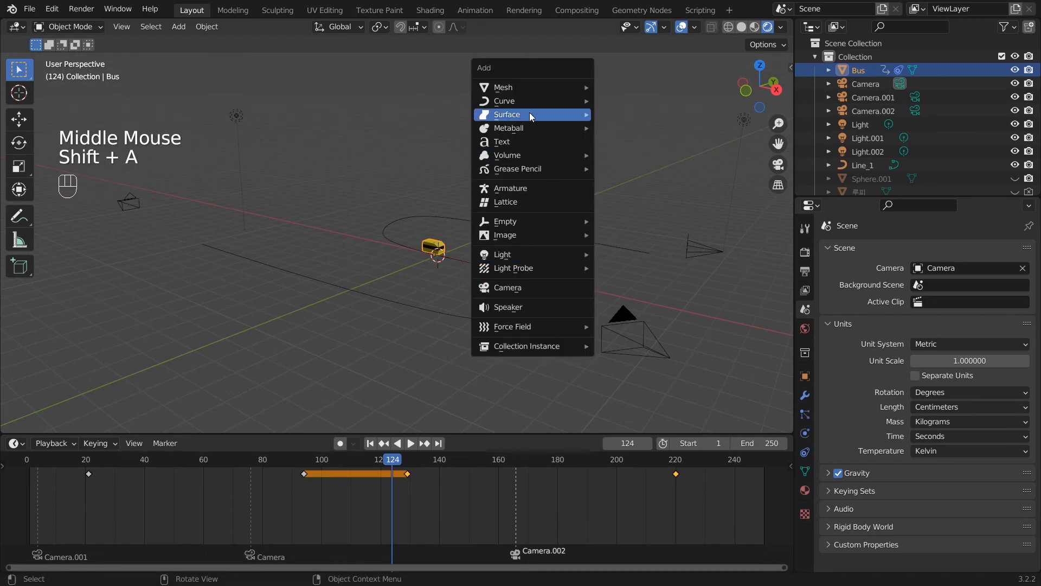
mouse_move(513, 89)
click(622, 88)
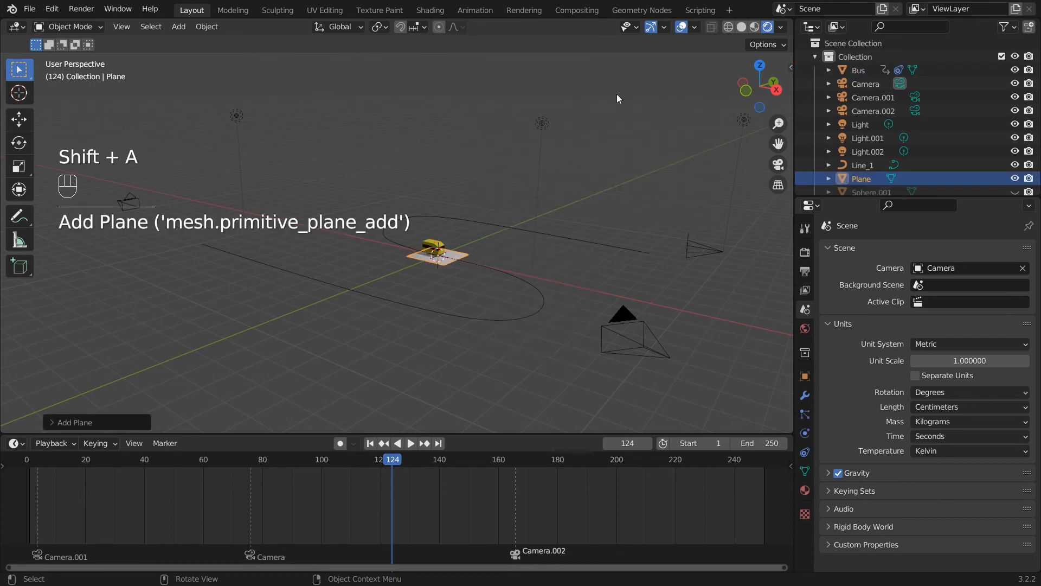
key(s)
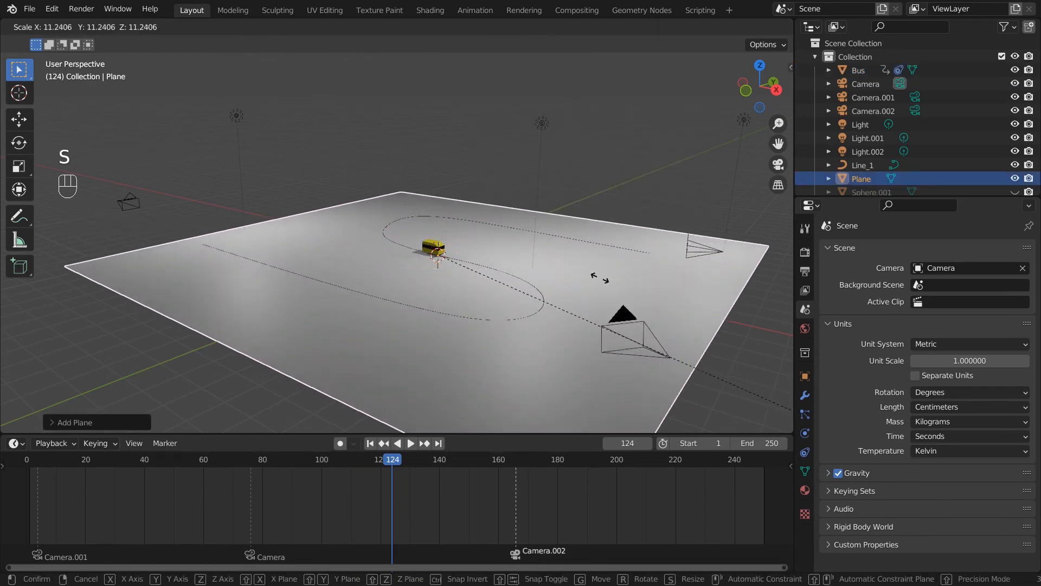
click(698, 334)
scroll(401, 208, down, 2)
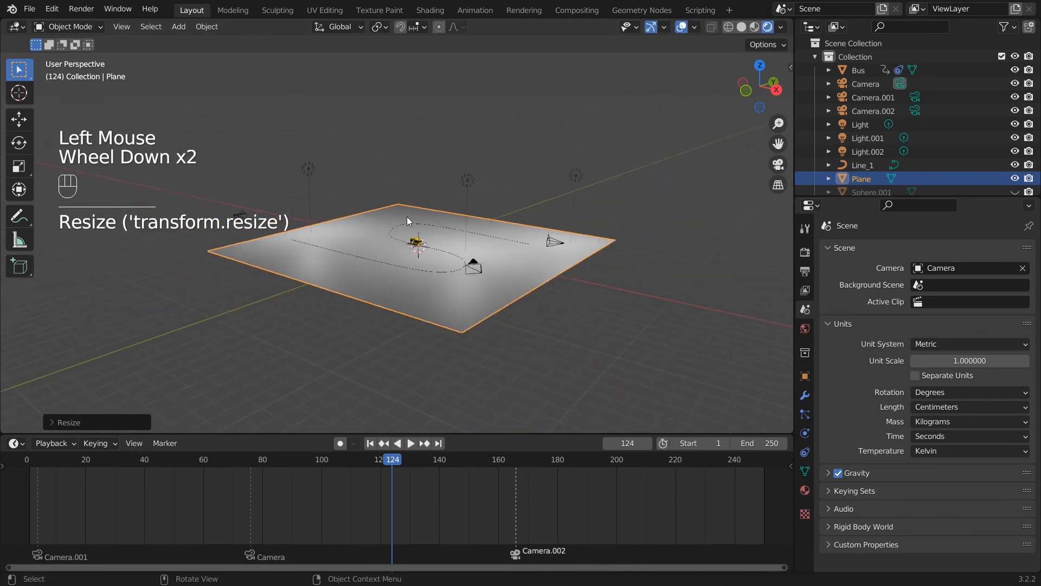
key(s)
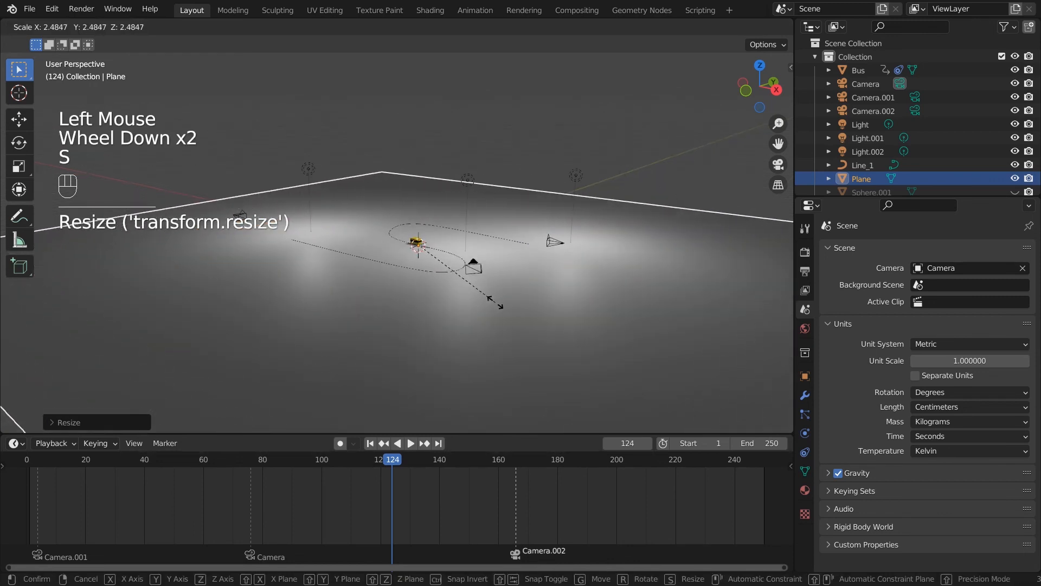
click(513, 314)
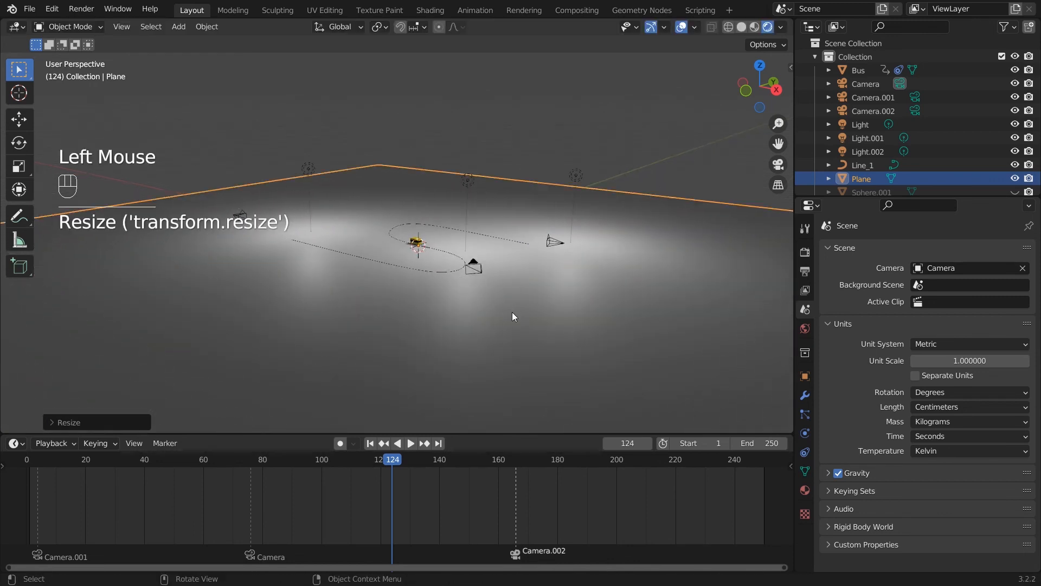
- Play the animation from frame 1 in camera view to check the bus on the ground plane, and save the file
double_click(490, 132)
key(KP_0)
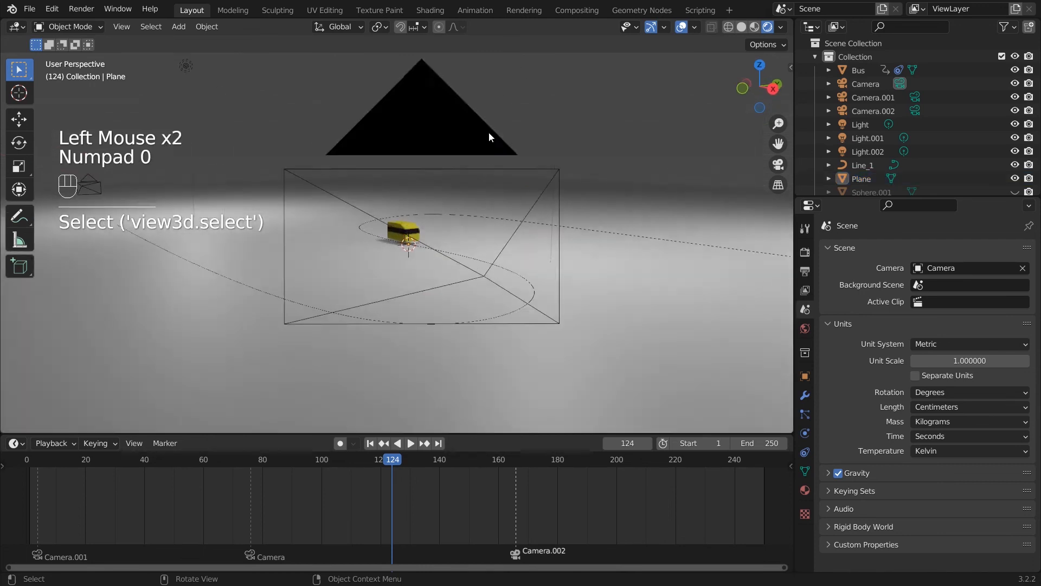
click(377, 445)
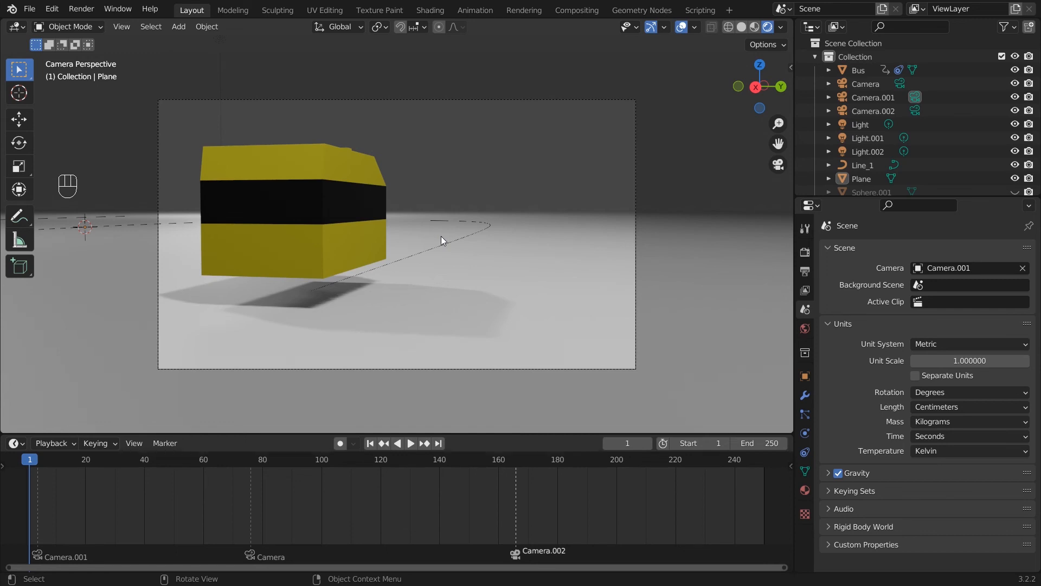
key(space)
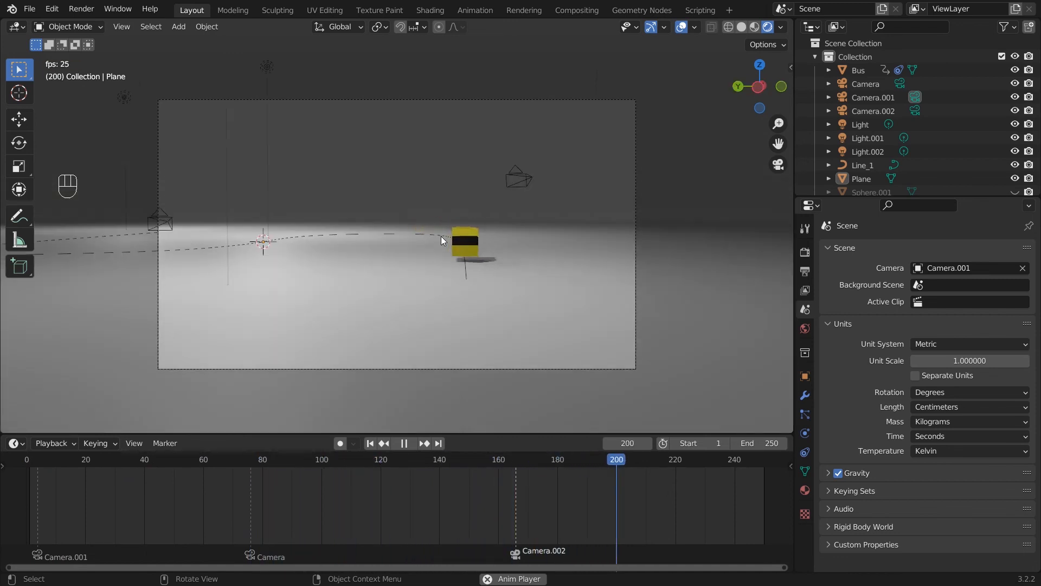
key(space)
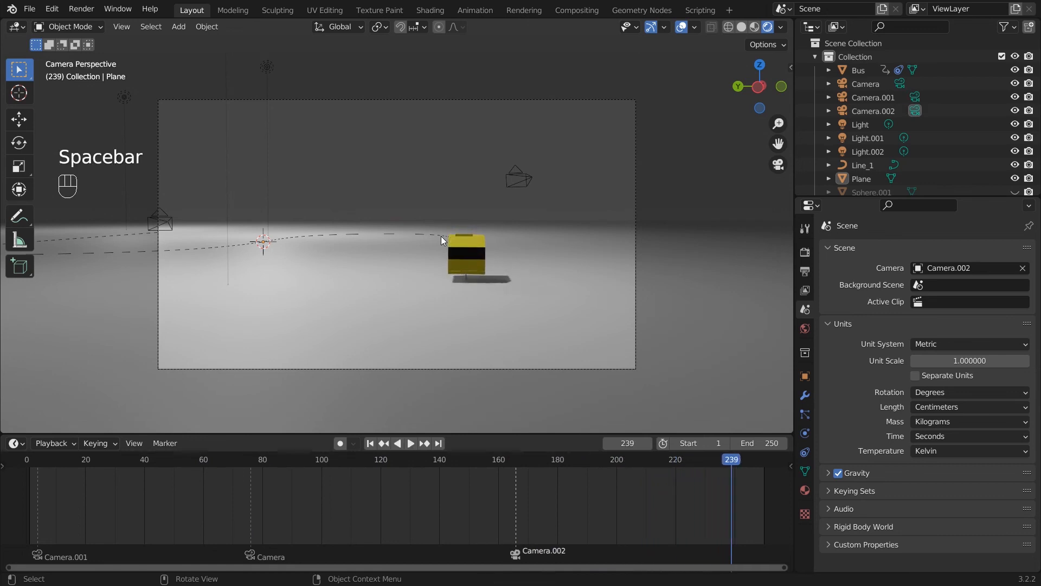
key(ctrl+s)
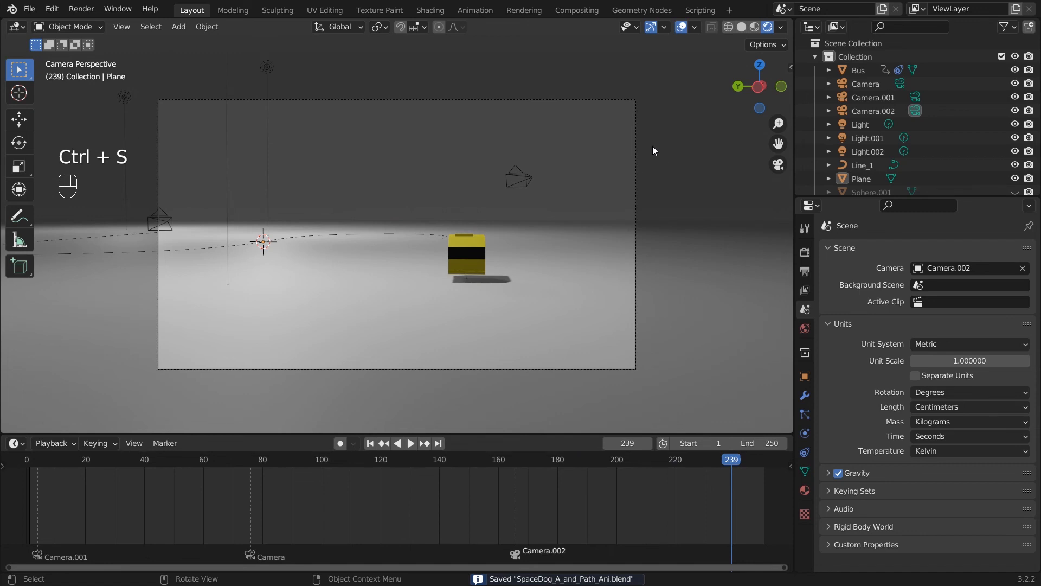
- In the output properties, set the end frame to 240 and the frame rate to 30 fps
click(708, 188)
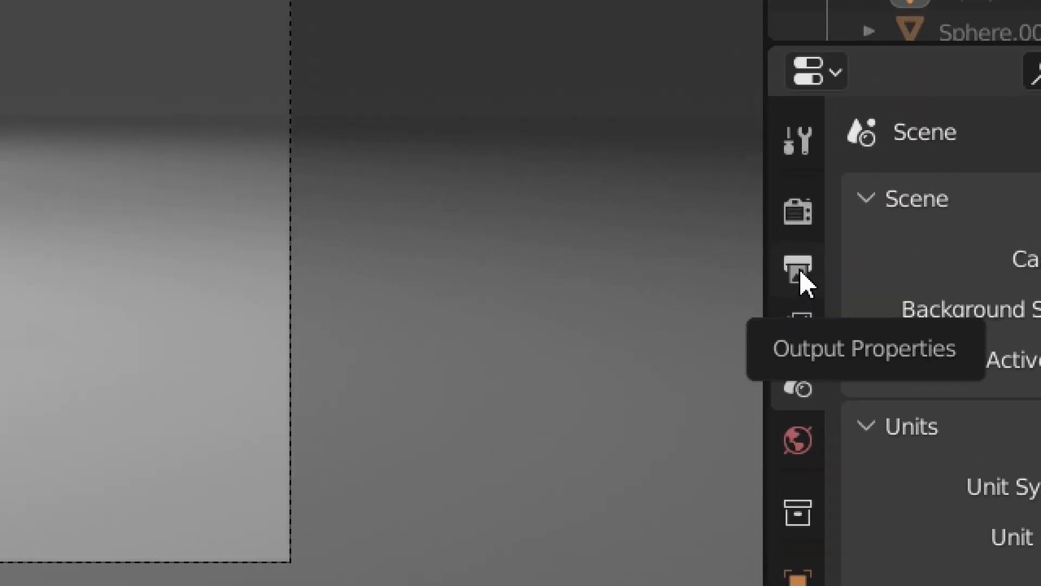
click(799, 272)
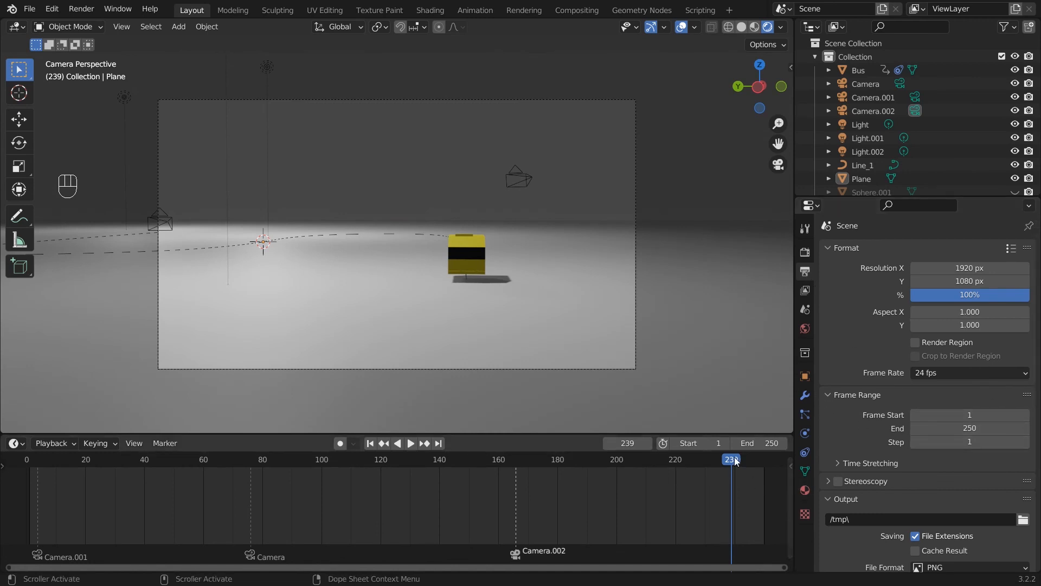
drag(735, 461, 675, 463)
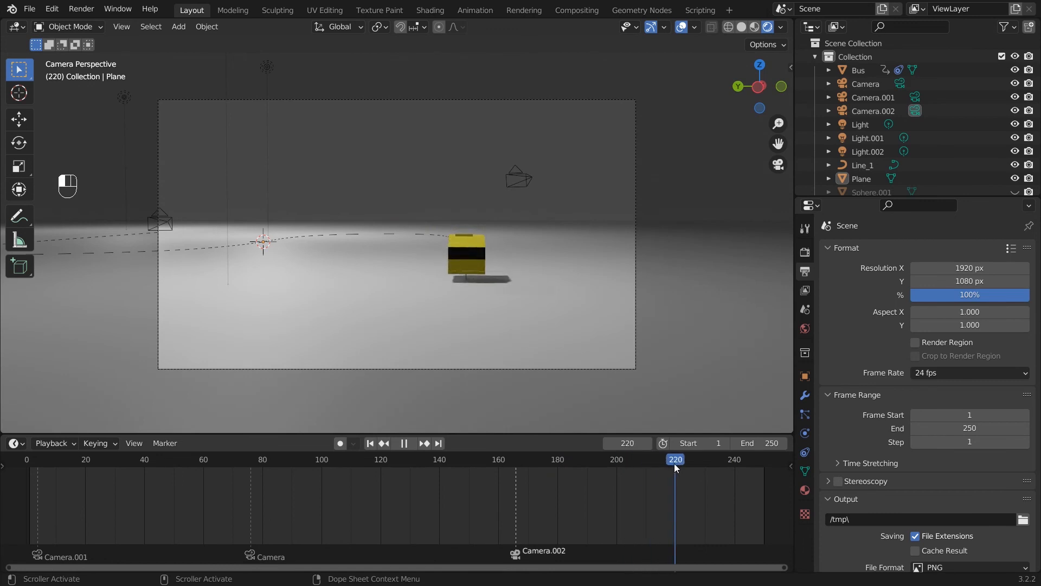
drag(675, 463, 738, 491)
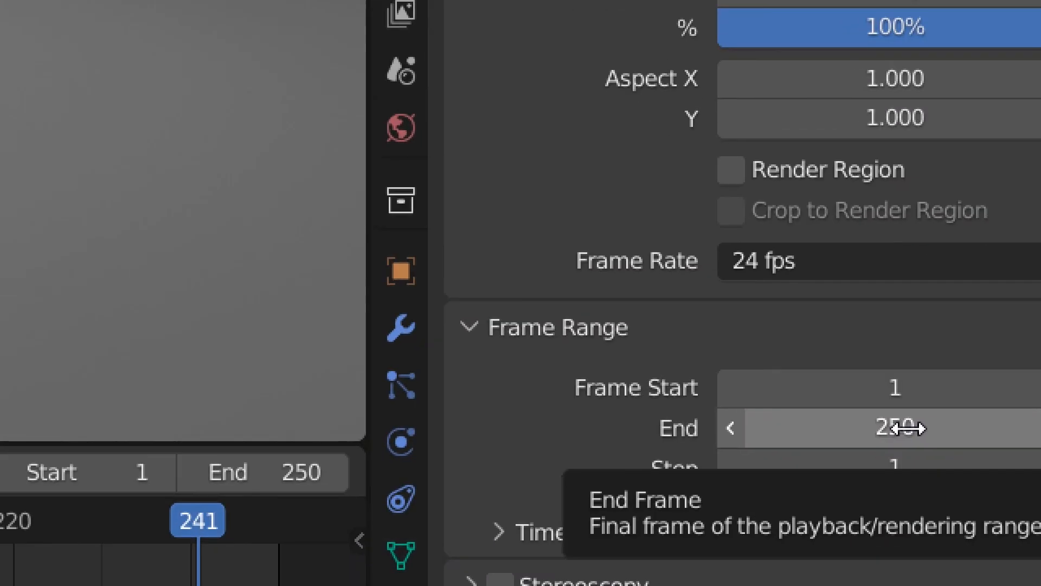
click(892, 432)
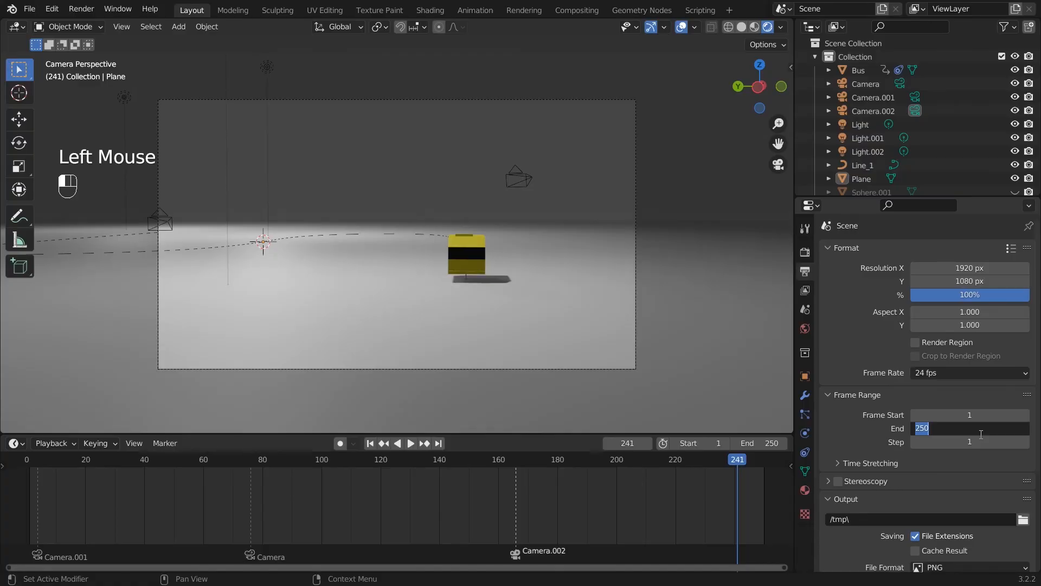
text(240)
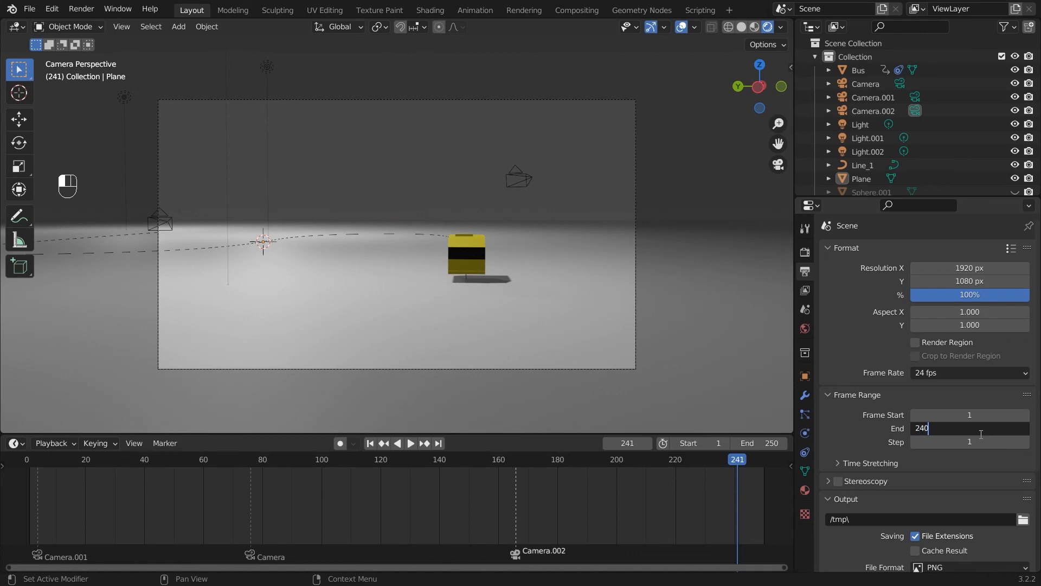
key(Return)
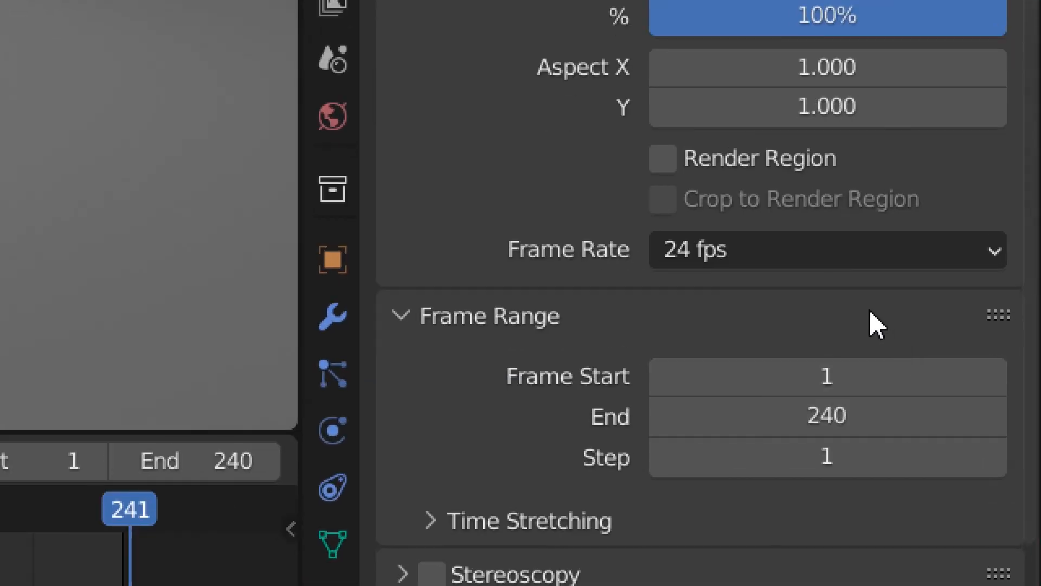
click(811, 264)
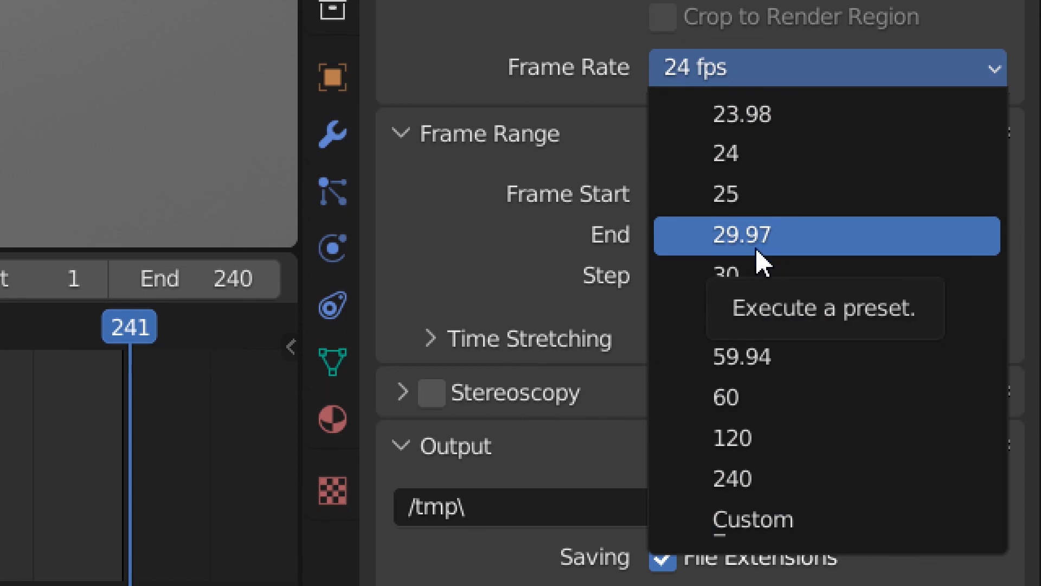
click(750, 270)
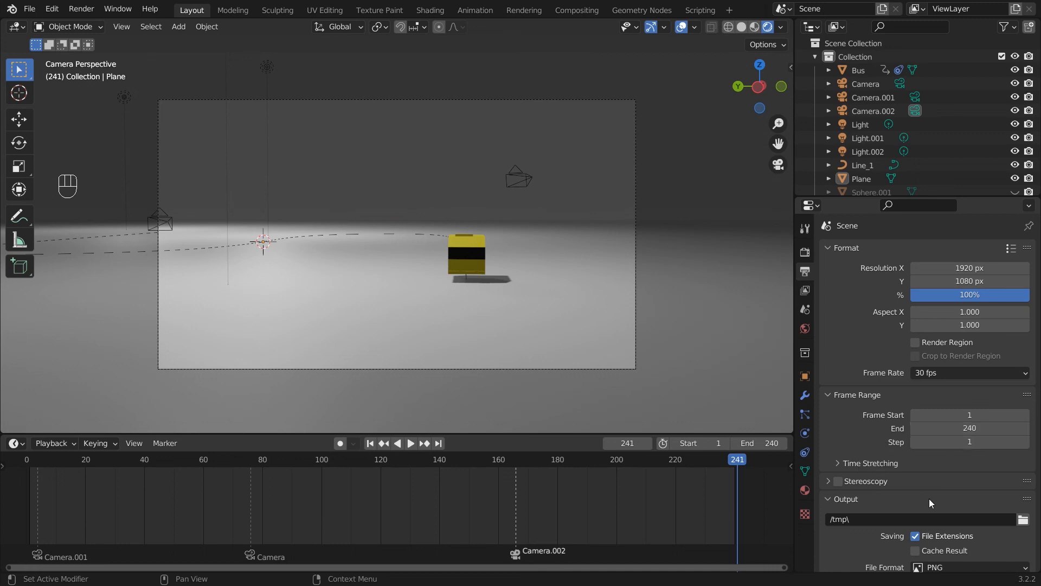
- Set the render output file format to AVI JPEG
scroll(930, 499, down, 5)
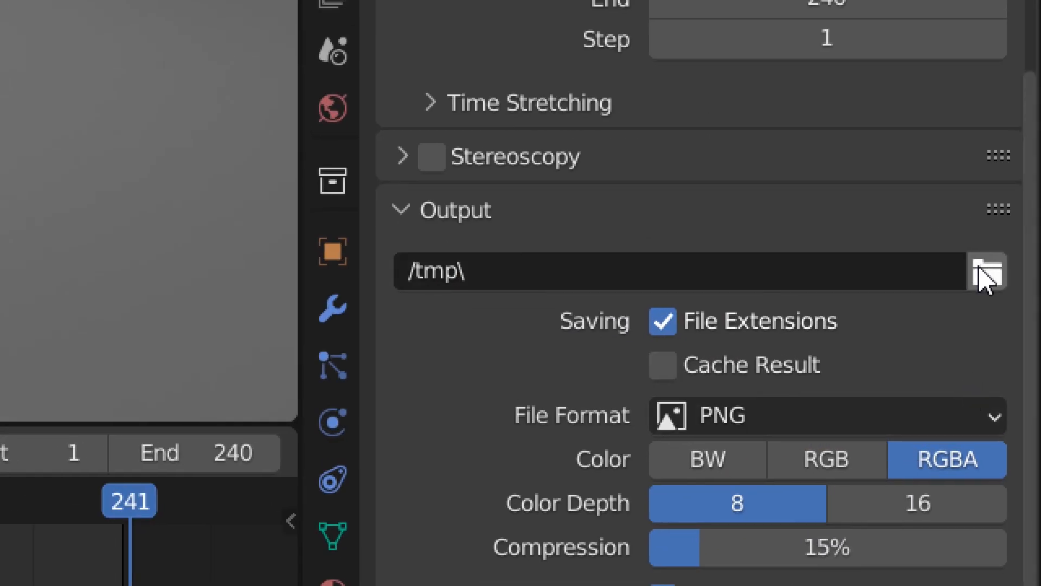
click(956, 423)
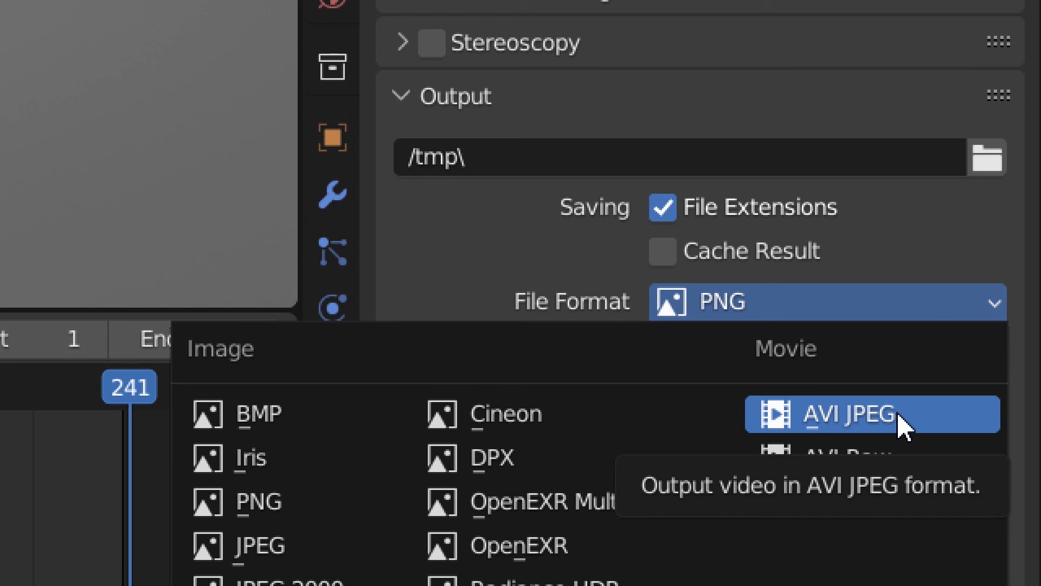
click(900, 419)
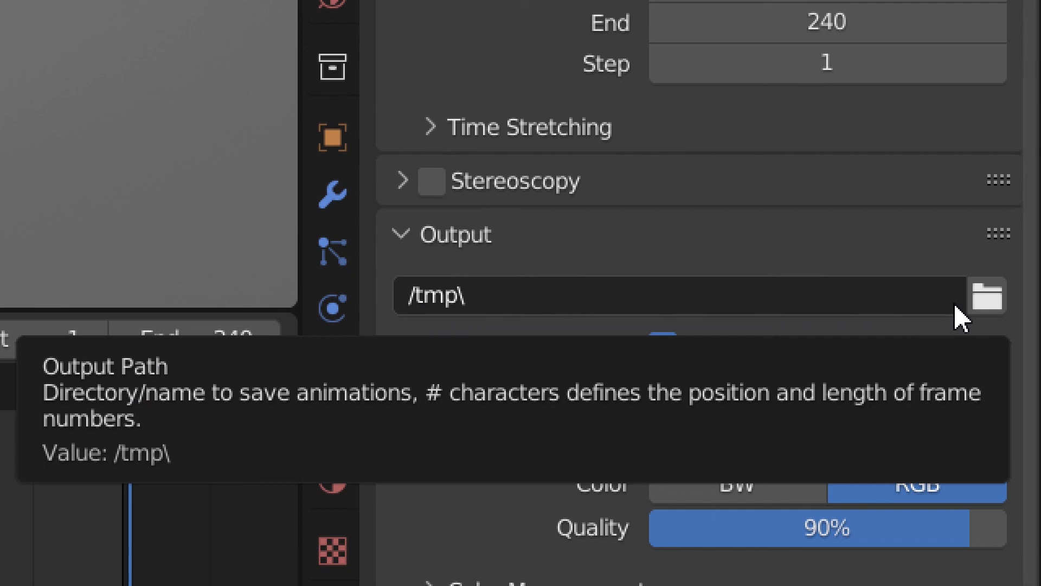
click(986, 300)
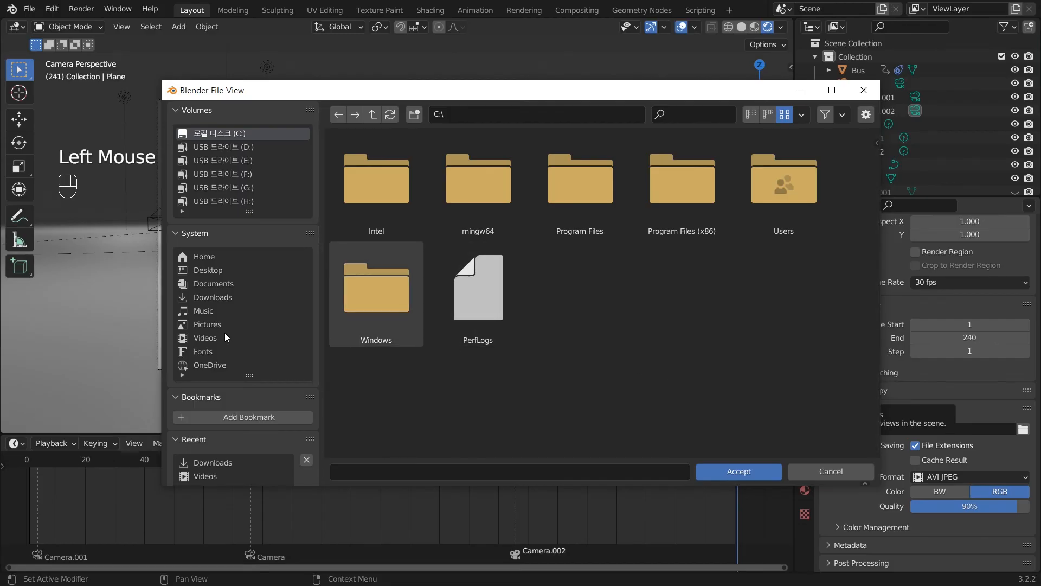
click(209, 339)
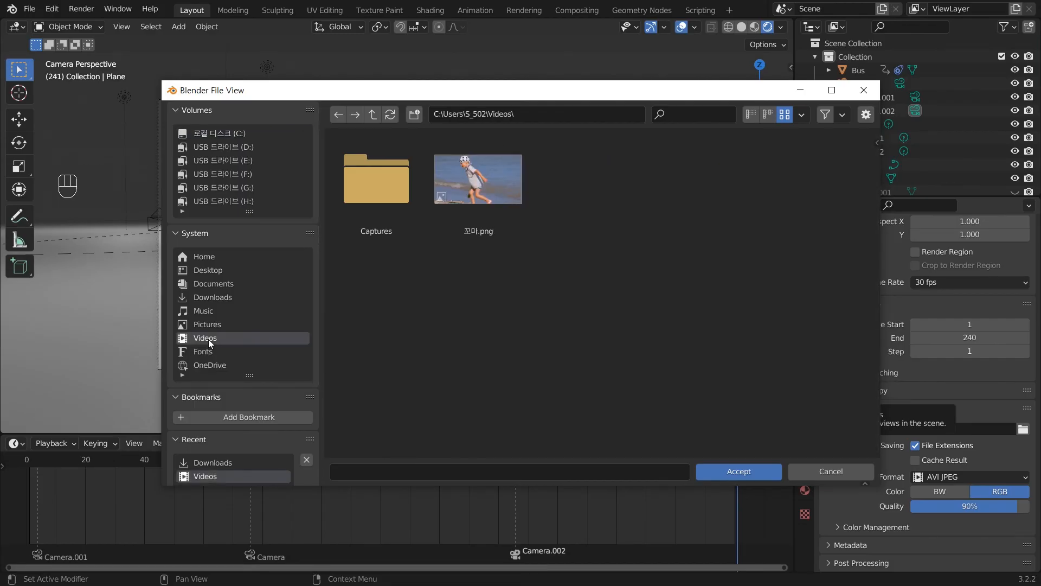
click(357, 470)
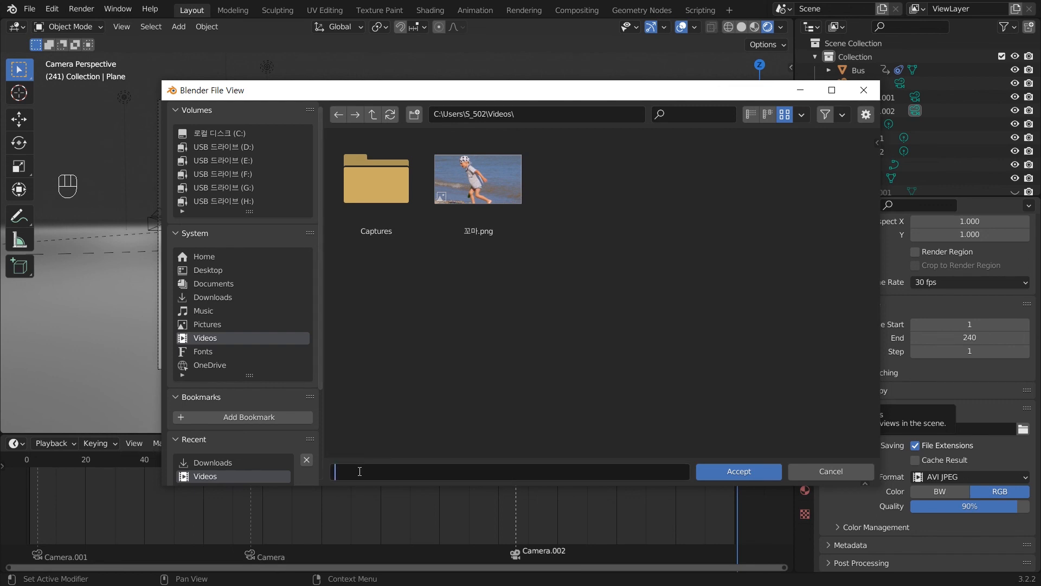
text(bongbus)
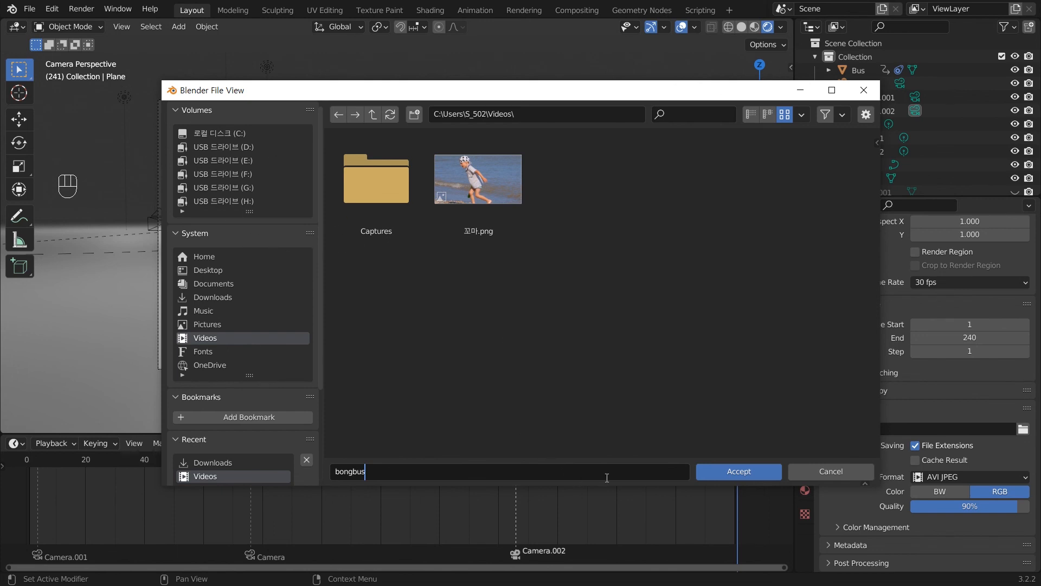
click(826, 471)
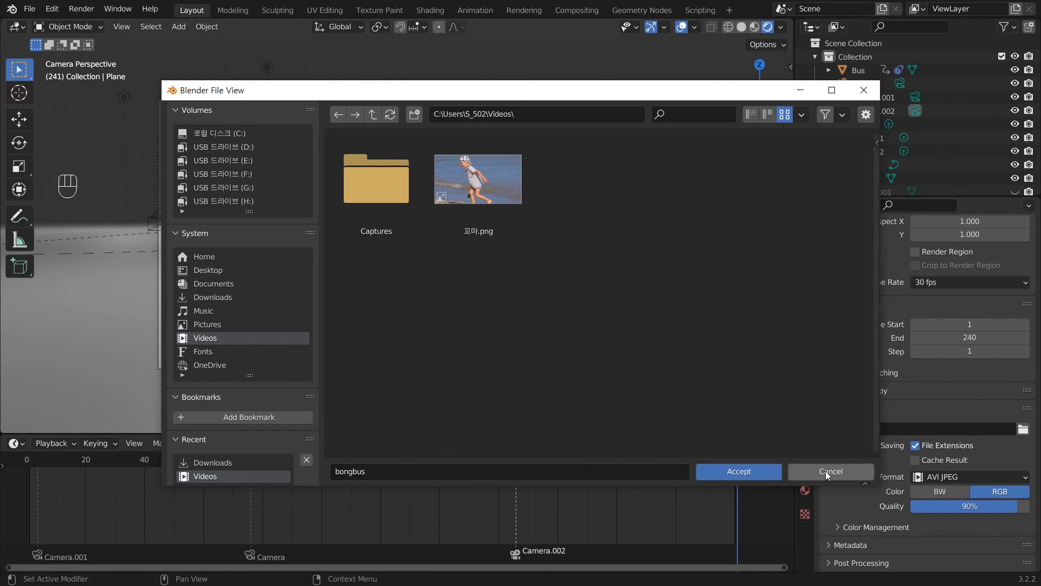
click(825, 471)
- Copy the project's file name SpaceDog_A_and_Path_Ani, without its extension, from the Save As dialog and cancel saving
key(ctrl+shift+s)
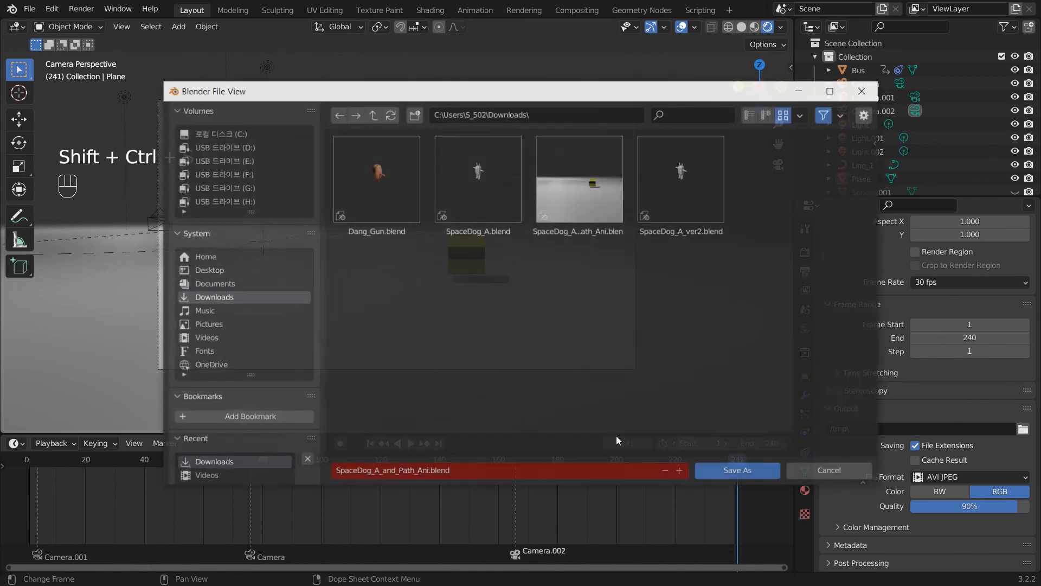
click(431, 473)
drag(431, 473, 266, 465)
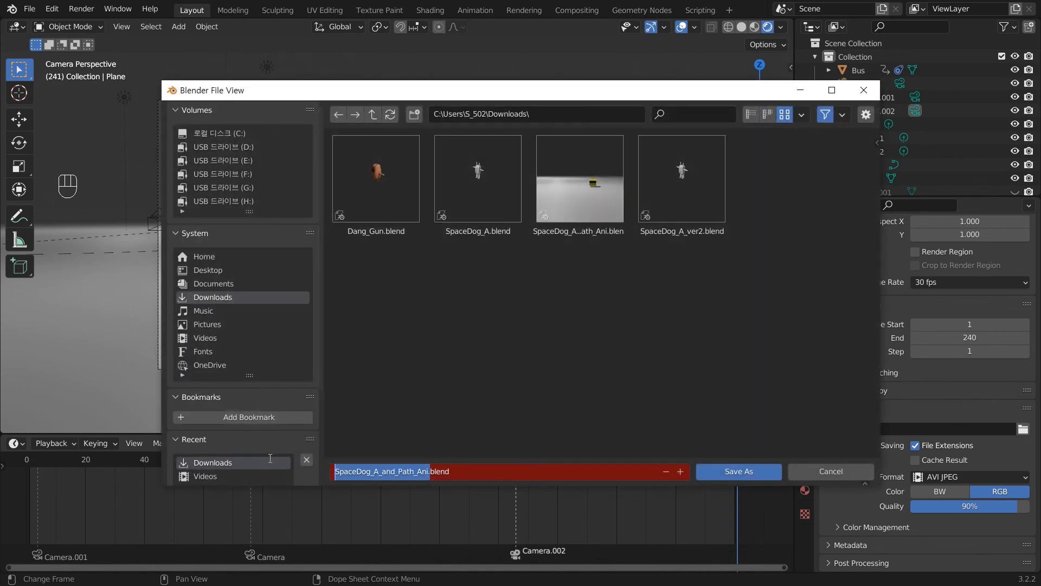
click(835, 470)
click(835, 470)
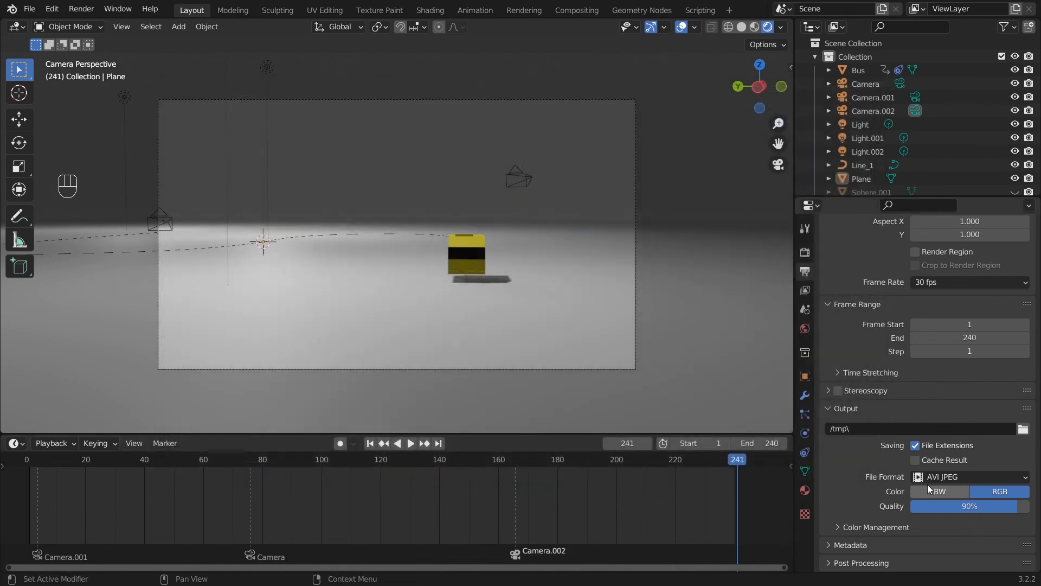
- Set the render output path to the Videos folder with the file name SpaceDog_A_and_Path_Ani
click(1023, 429)
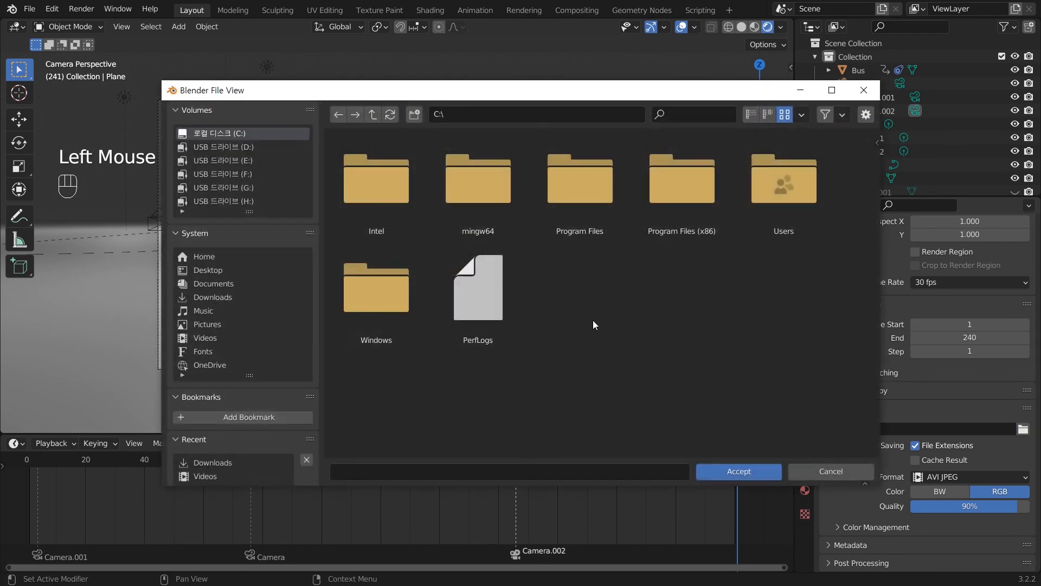
click(206, 337)
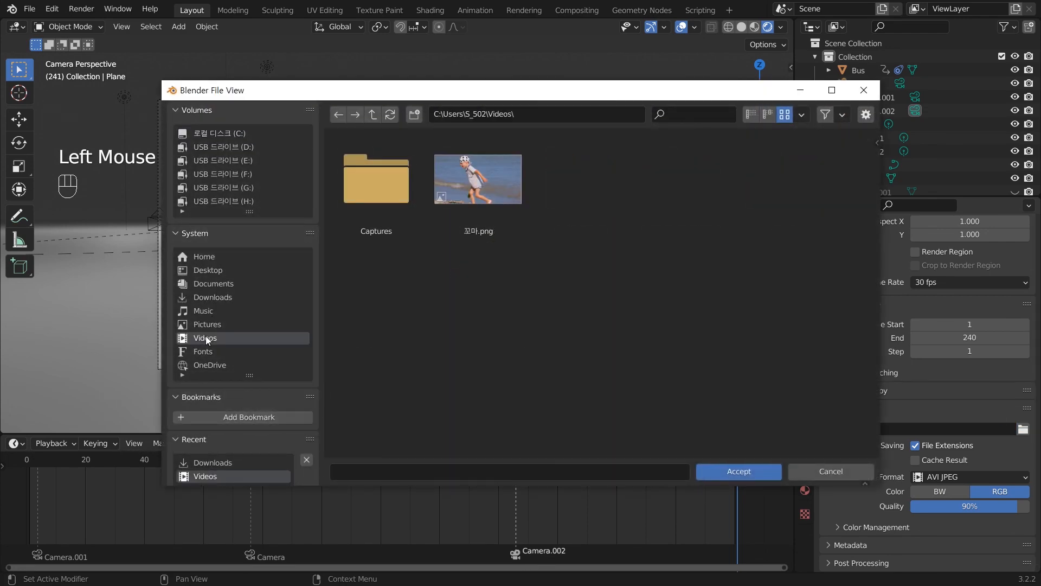
click(345, 471)
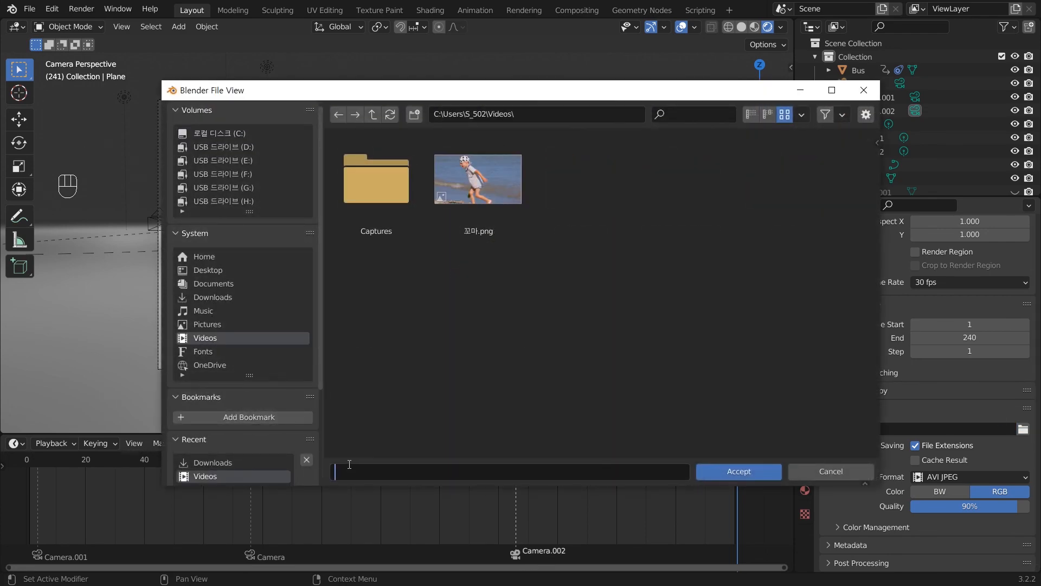
text(SpaceDog_A_and_Path_Ani.)
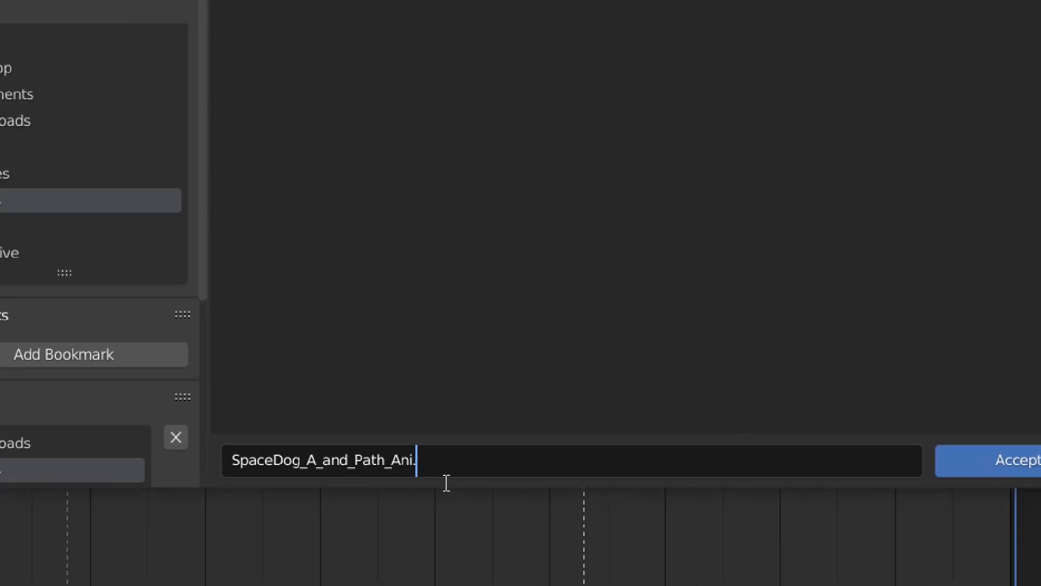
key(BackSpace)
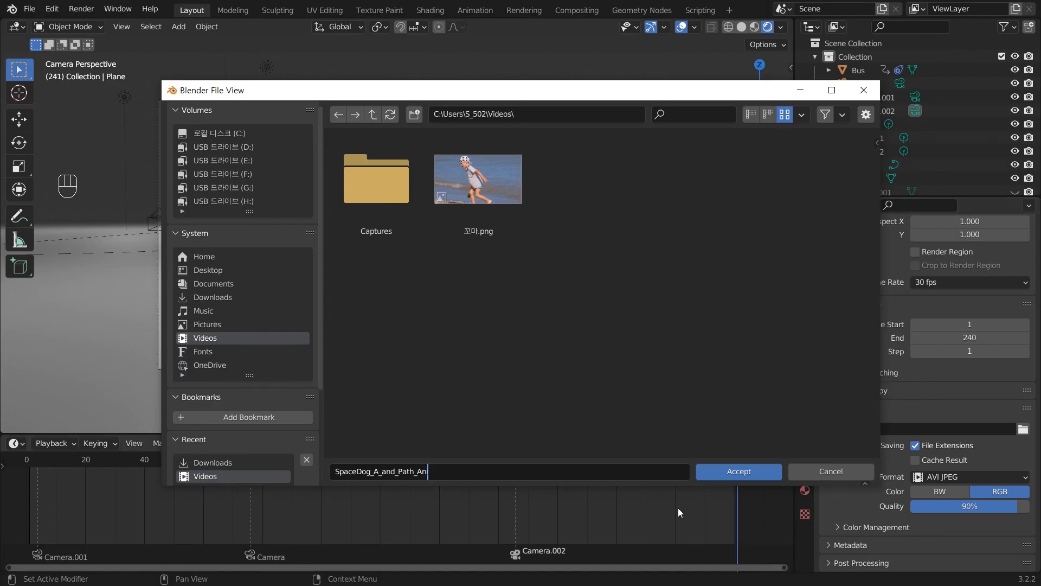
click(746, 472)
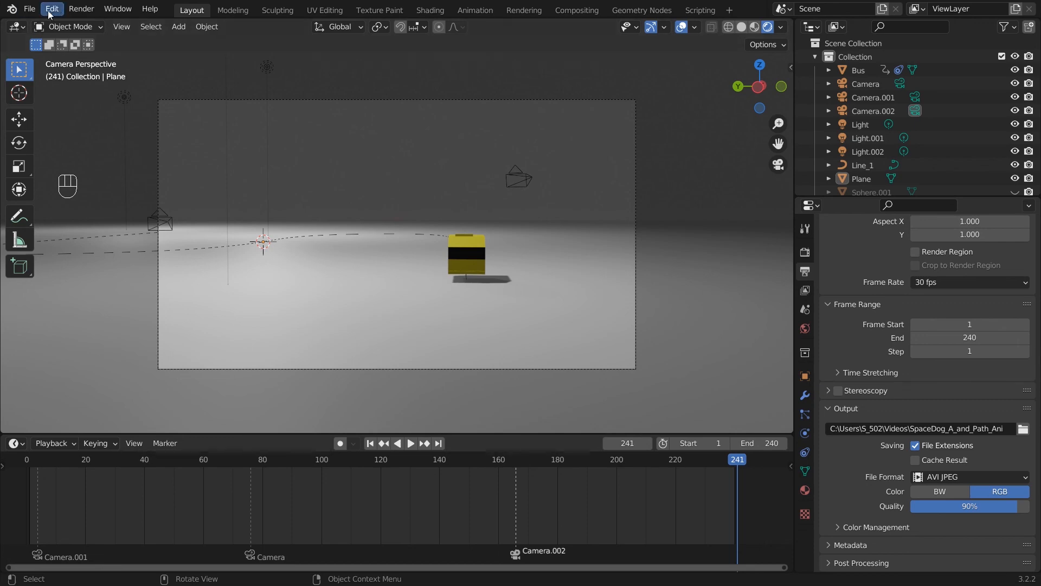
- Render the animation to the AVI file and close the render window
click(82, 10)
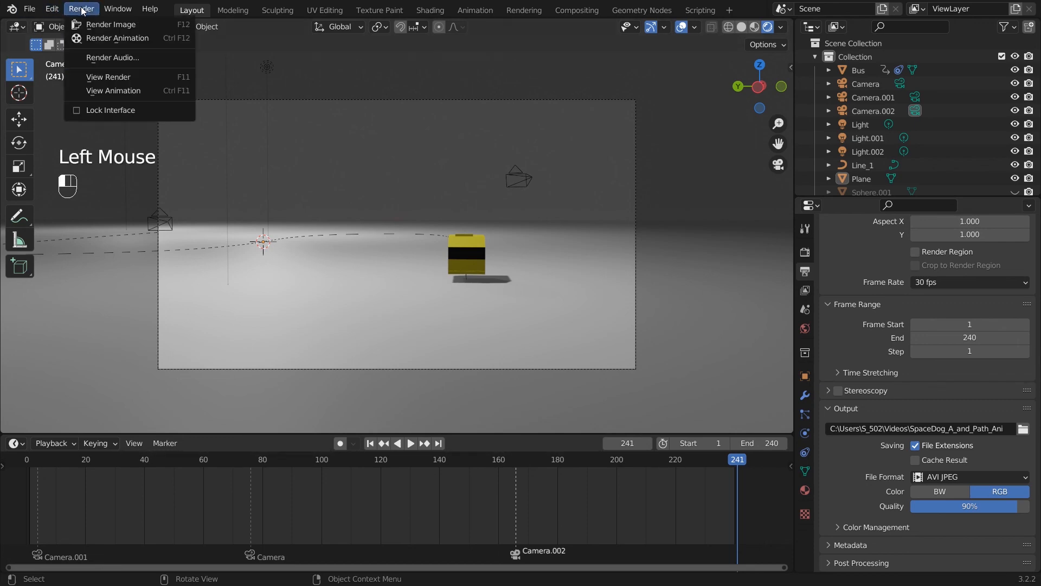
click(95, 38)
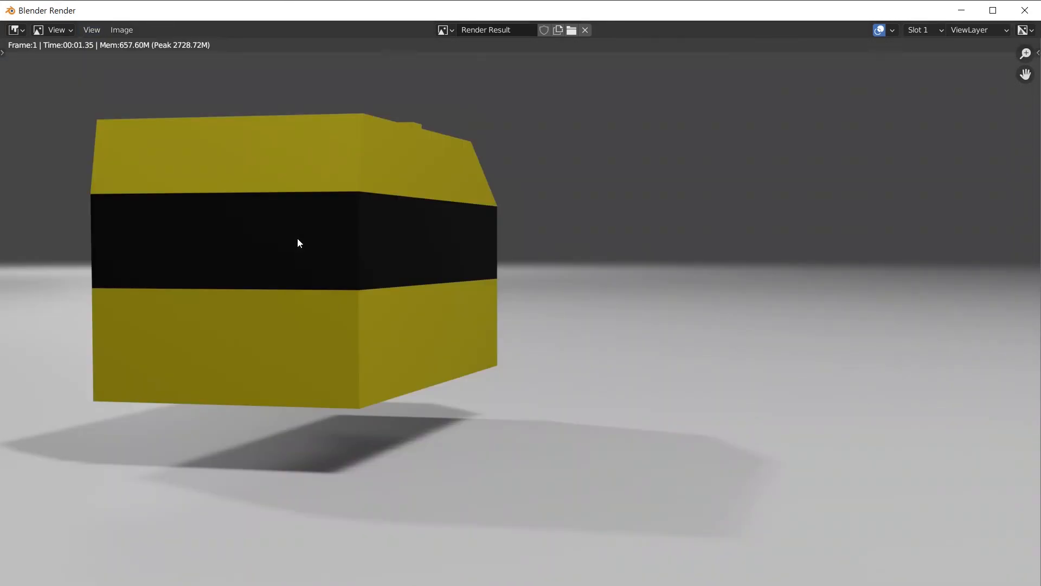
scroll(336, 252, down, 1)
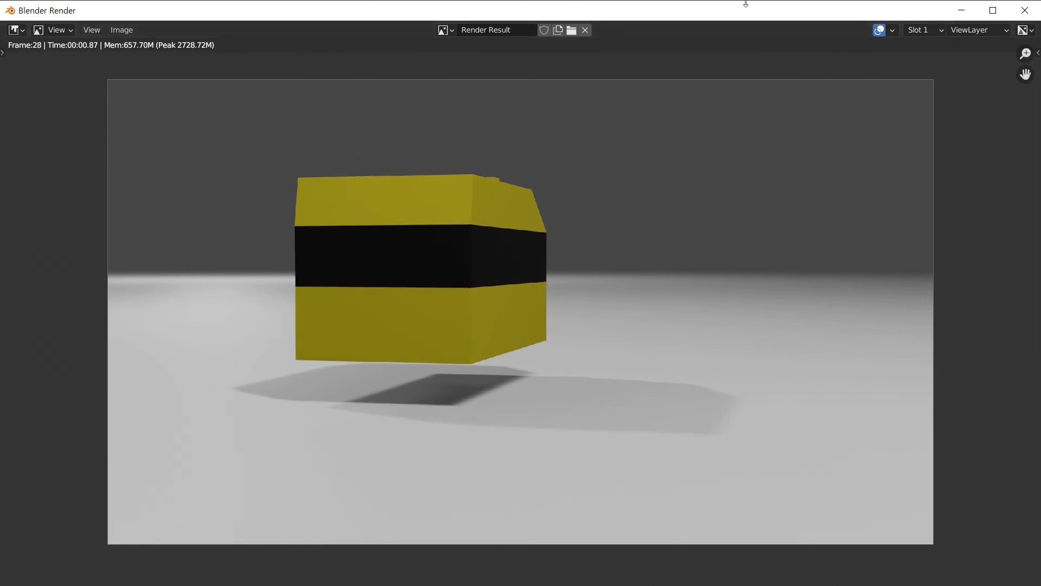
click(1025, 11)
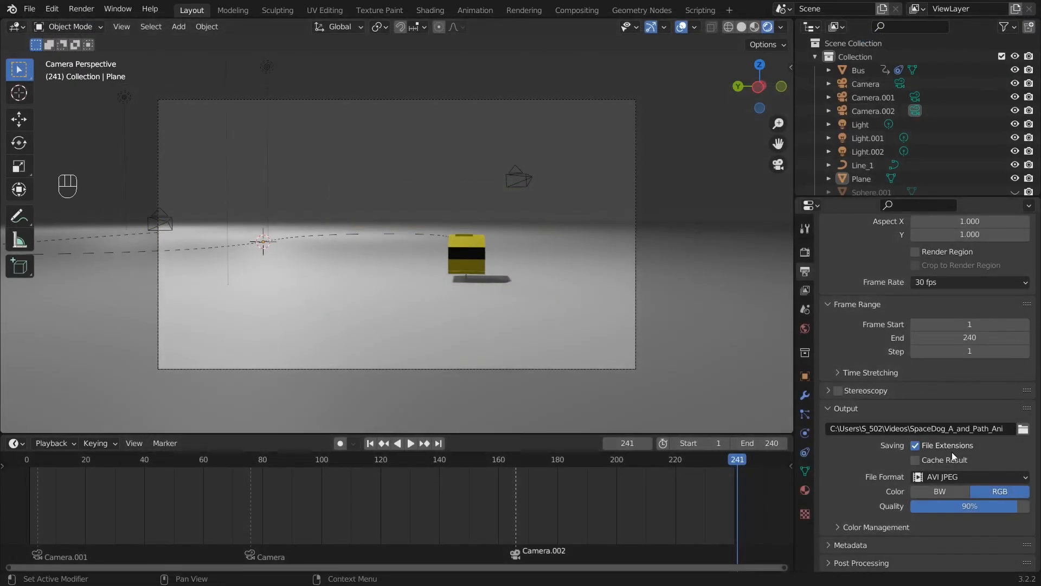
- Enable Motion Blur in the render properties, keeping Eevee as the render engine
key(alt)
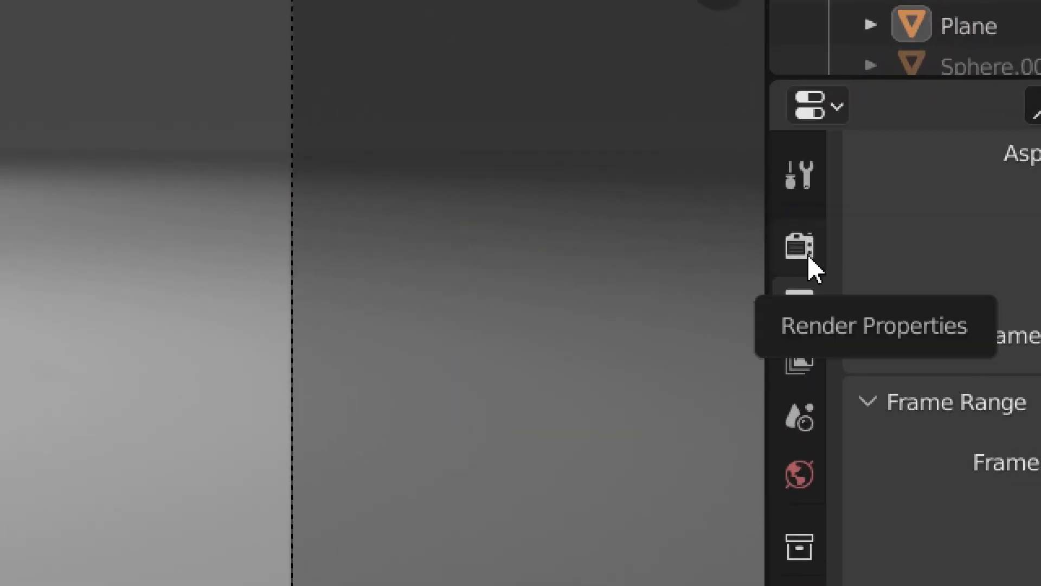
click(808, 260)
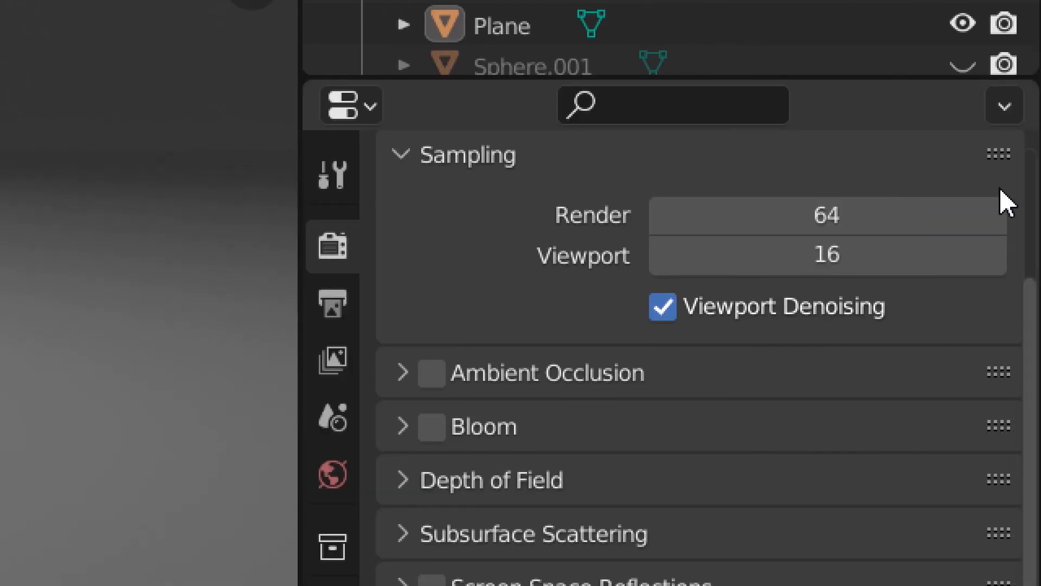
scroll(666, 340, up, 3)
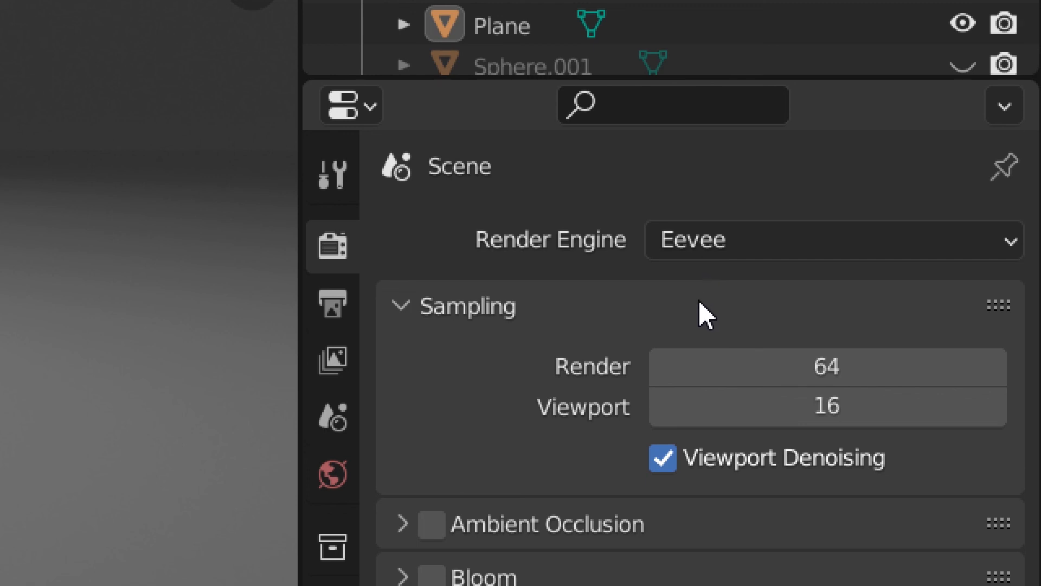
click(668, 255)
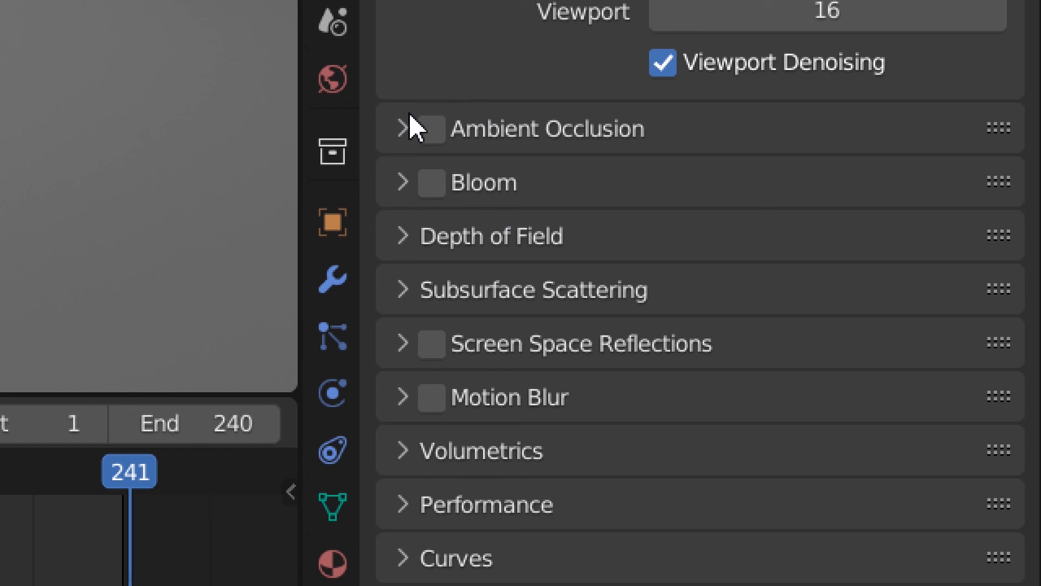
click(432, 401)
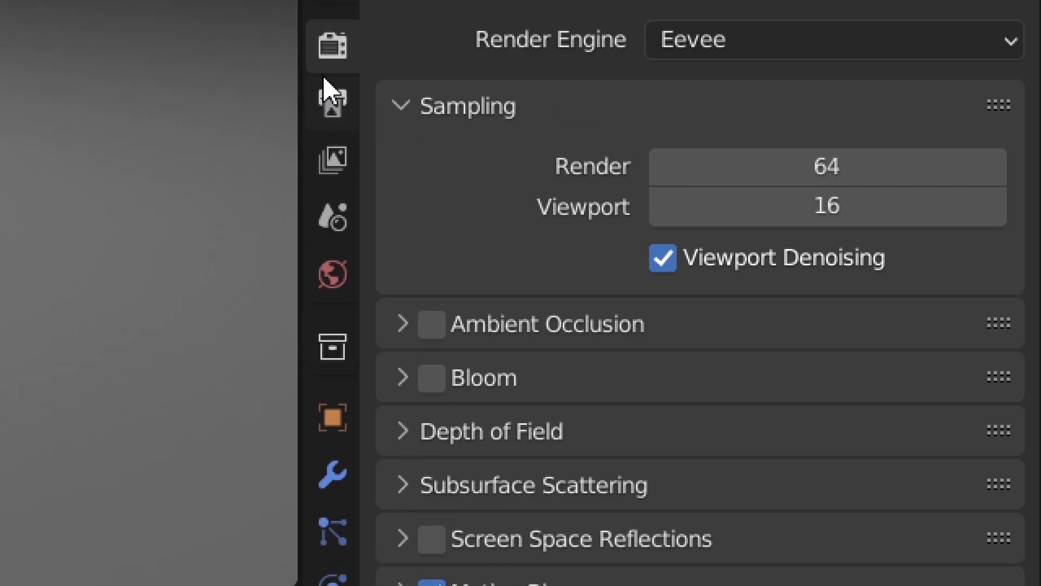
- Change the render output file name in the Videos folder to SpaceDog_A_and_Path_Ani_MB
click(327, 93)
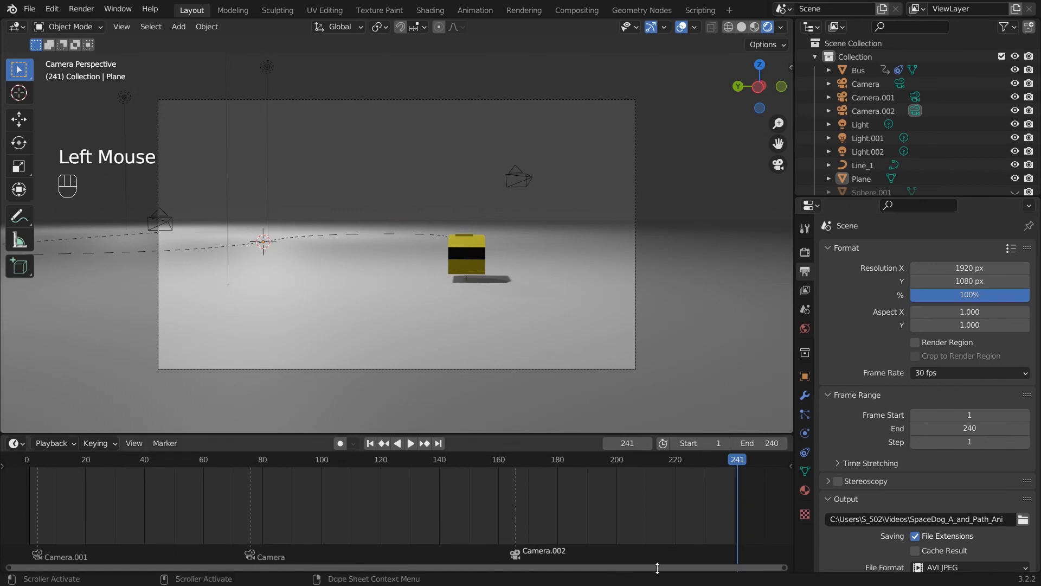
click(1023, 519)
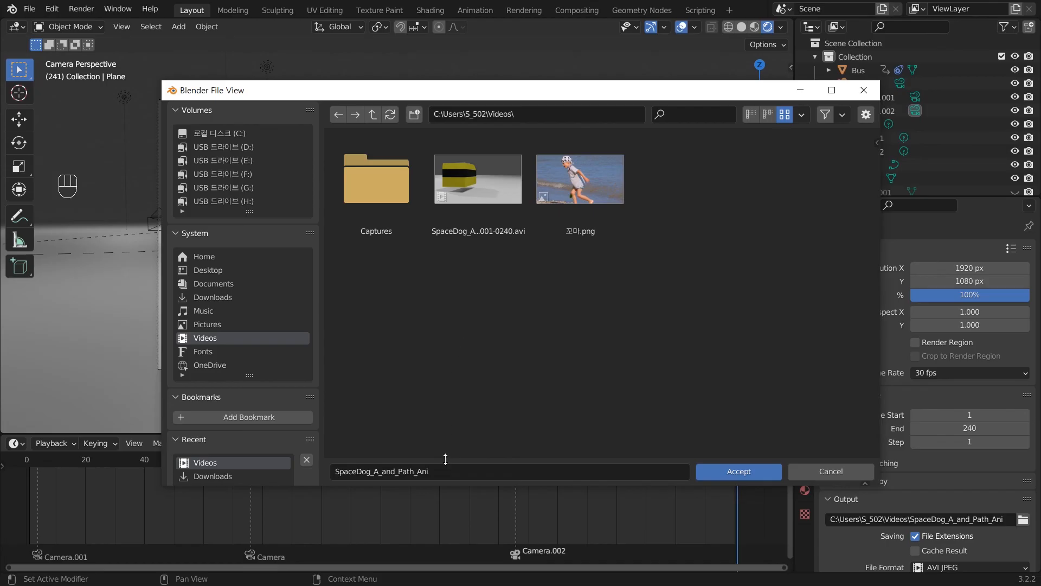
click(455, 471)
click(457, 472)
text(_N)
key(BackSpace)
text(MB)
click(729, 470)
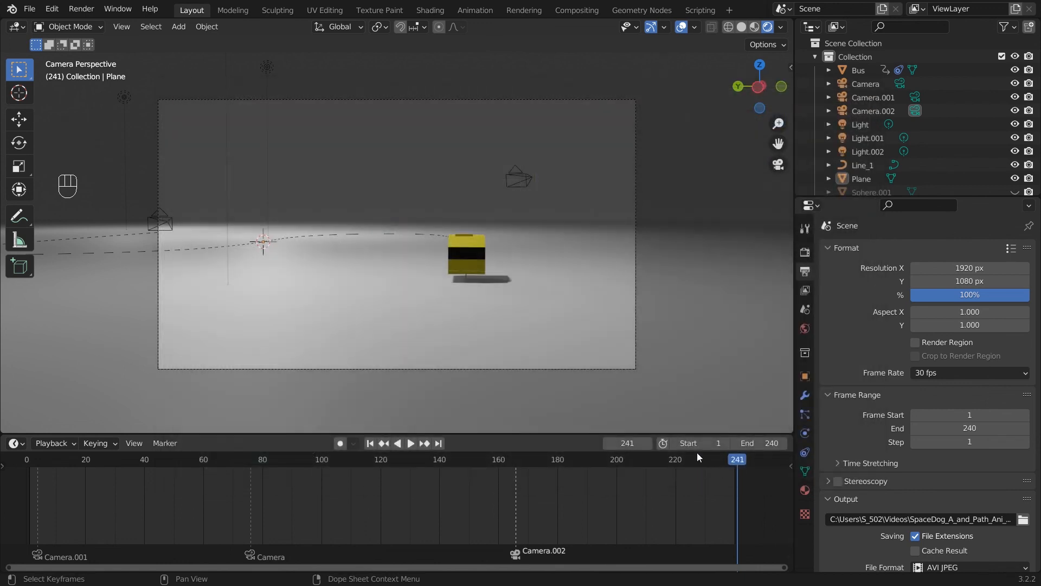
- Start rendering the motion-blurred version of the animation
click(88, 11)
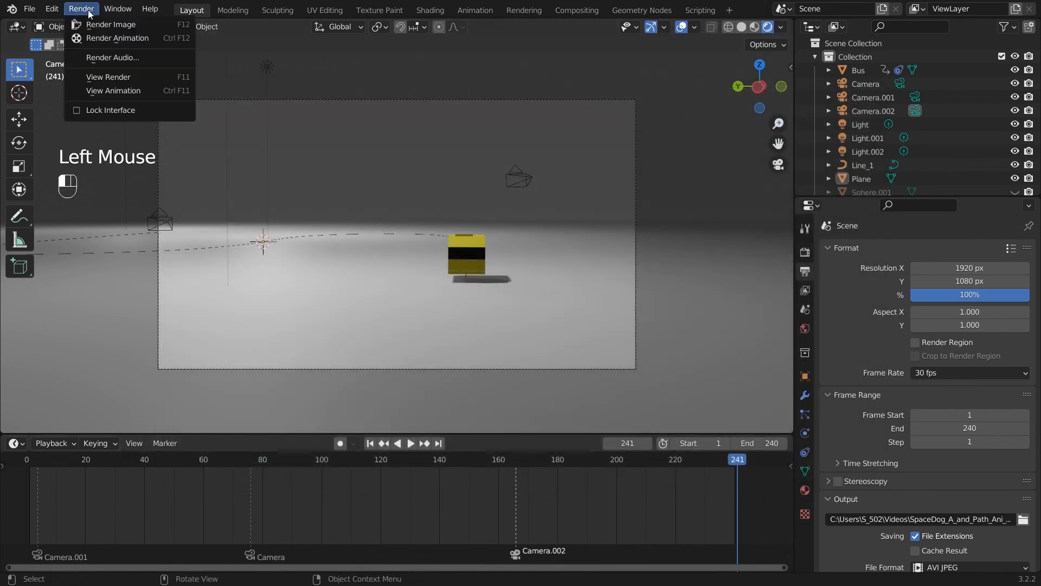
click(101, 38)
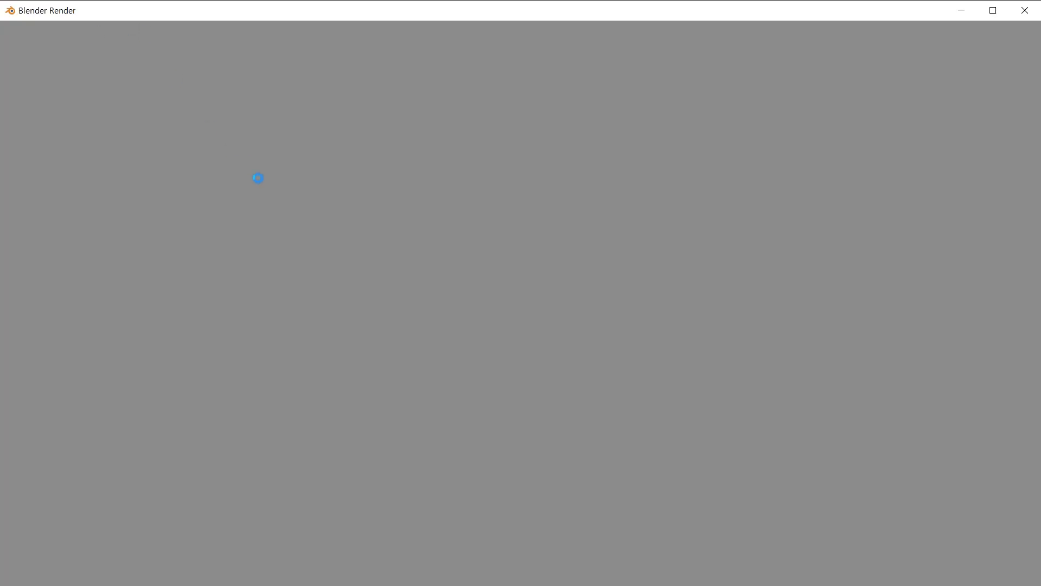